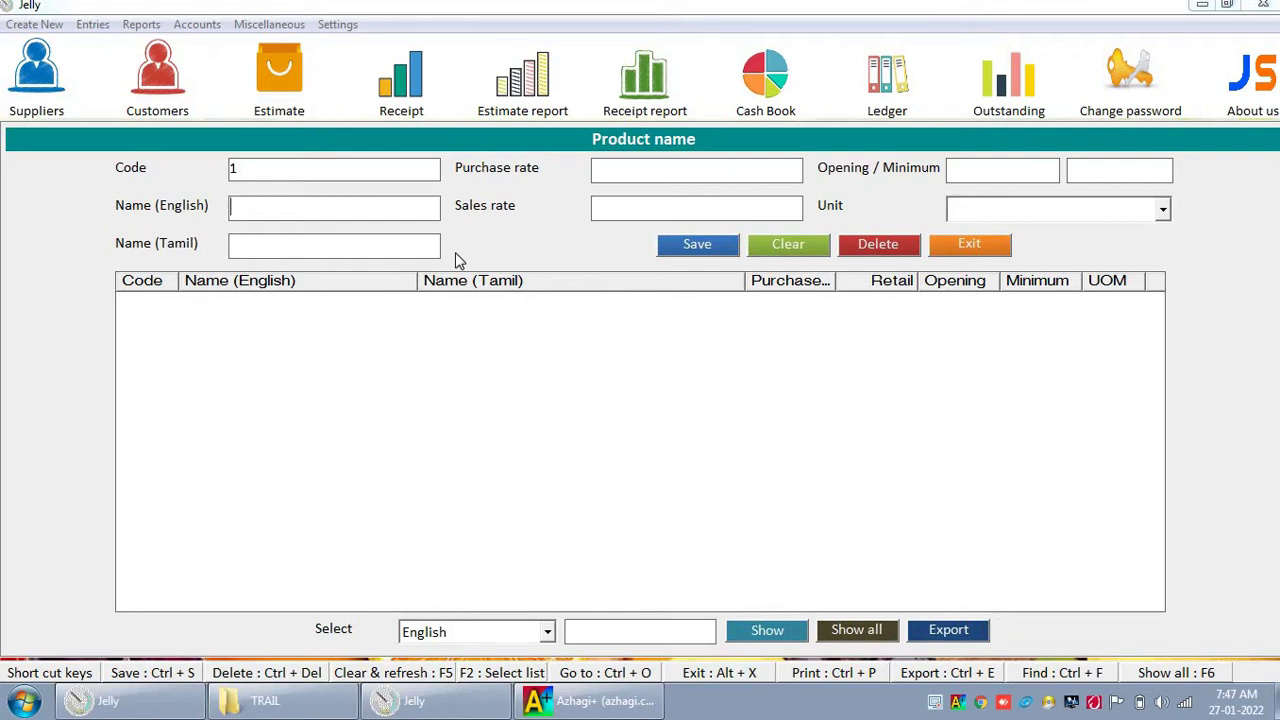
# Step: Enter Banana as product 1's English name, then briefly show and minimize the Azhagi+ Tamil tool
pyautogui.write('Banana')
pyautogui.click(235, 245)
pyautogui.click(615, 701)
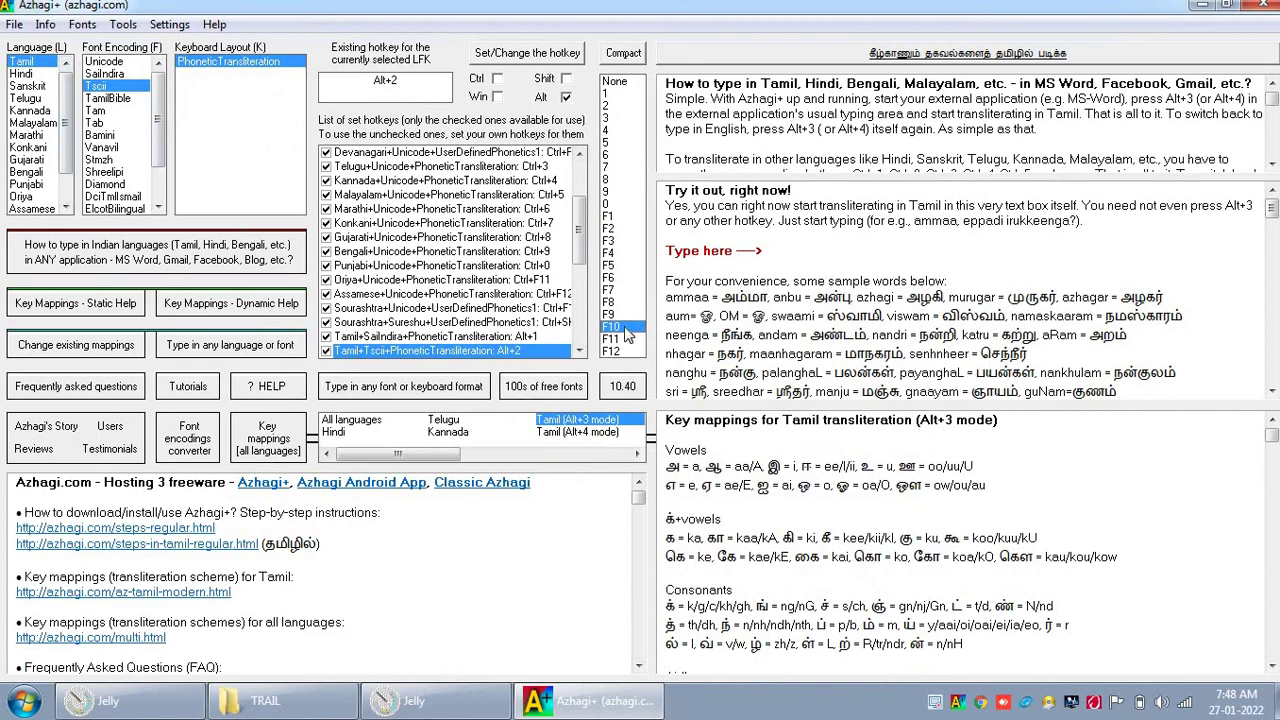
pyautogui.click(1202, 5)
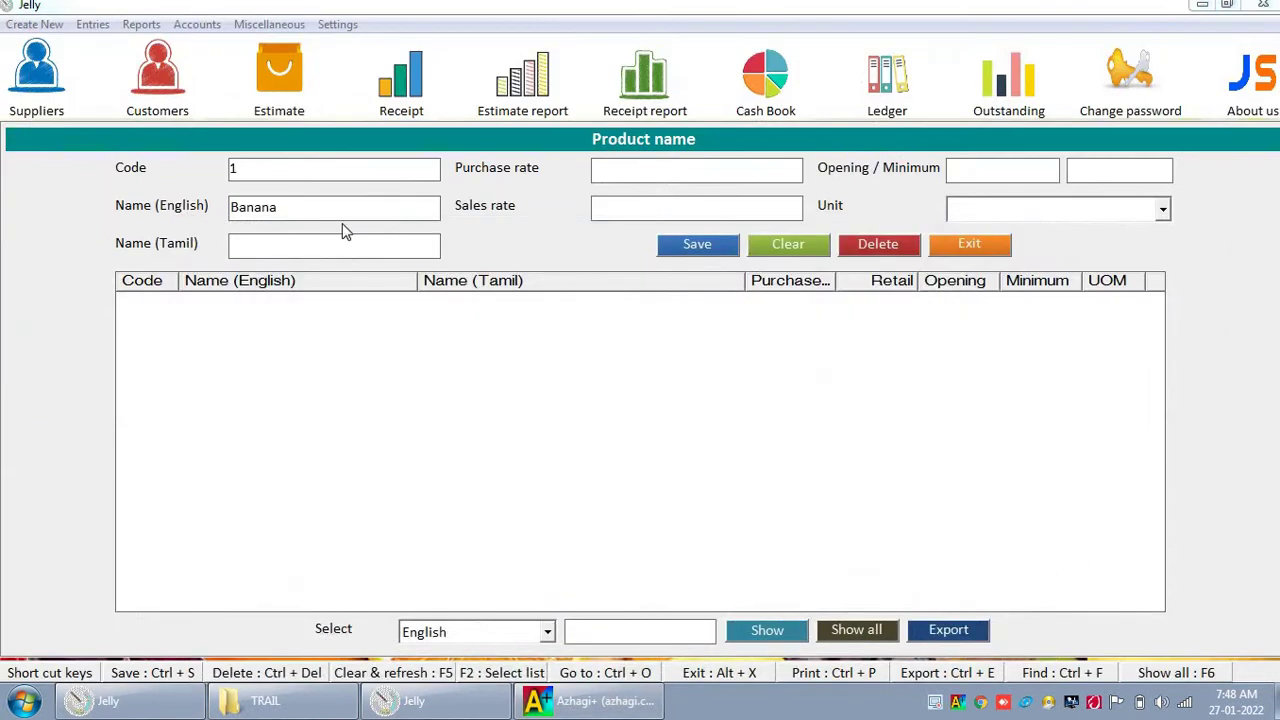
# Step: Give Banana the Tamil name வாழைபழ்ம் and sales rate 150, then save the product
pyautogui.click(292, 248)
pyautogui.write('வாழை')
pyautogui.write('பழ்')
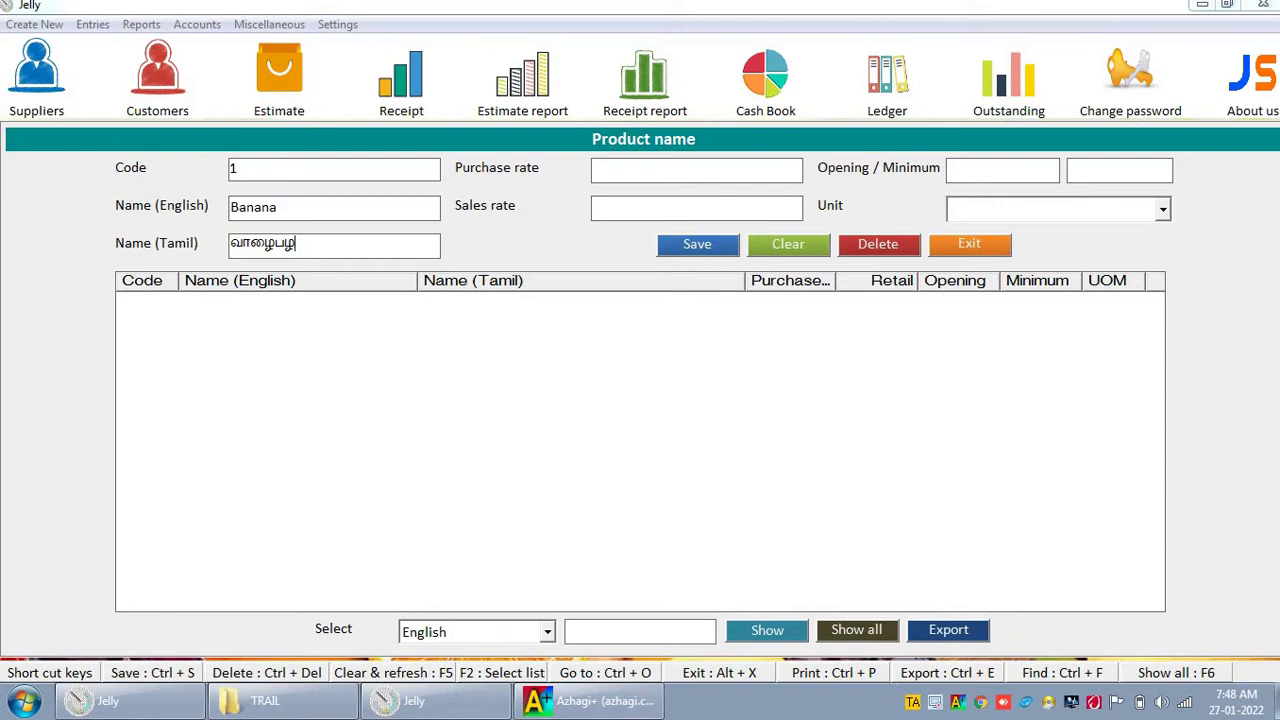
pyautogui.write('ம்')
pyautogui.click(696, 207)
pyautogui.write('150')
pyautogui.press('Tab')
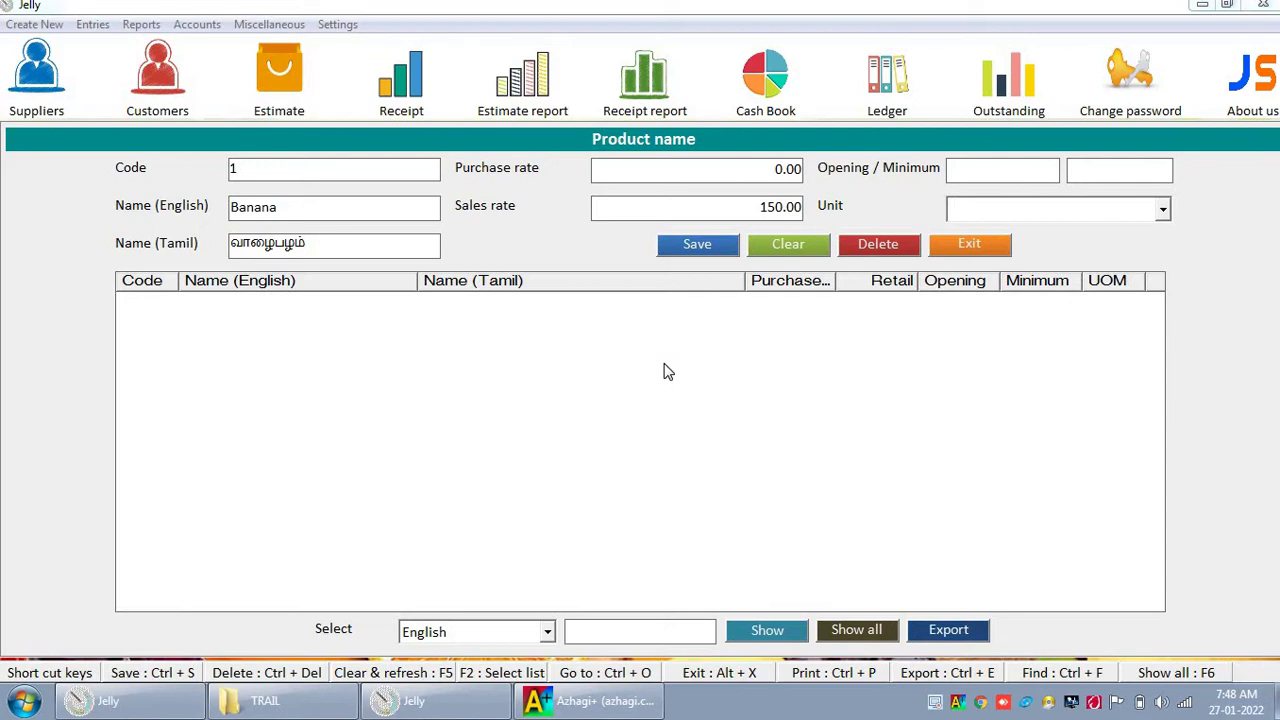
pyautogui.press('Tab')
pyautogui.press('Return')
pyautogui.press('Return')
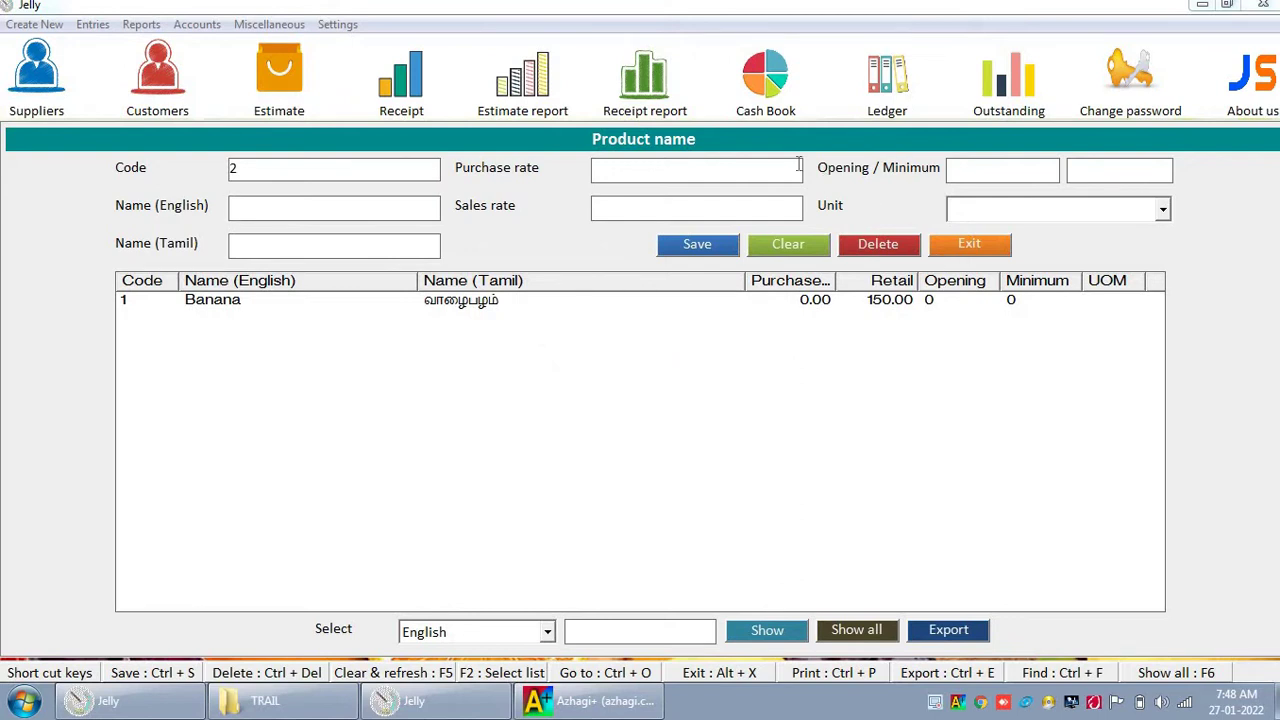
# Step: Add product Maadhulai with its corrected Tamil name and sales rate 120
pyautogui.write('Maadhulai')
pyautogui.press('Tab')
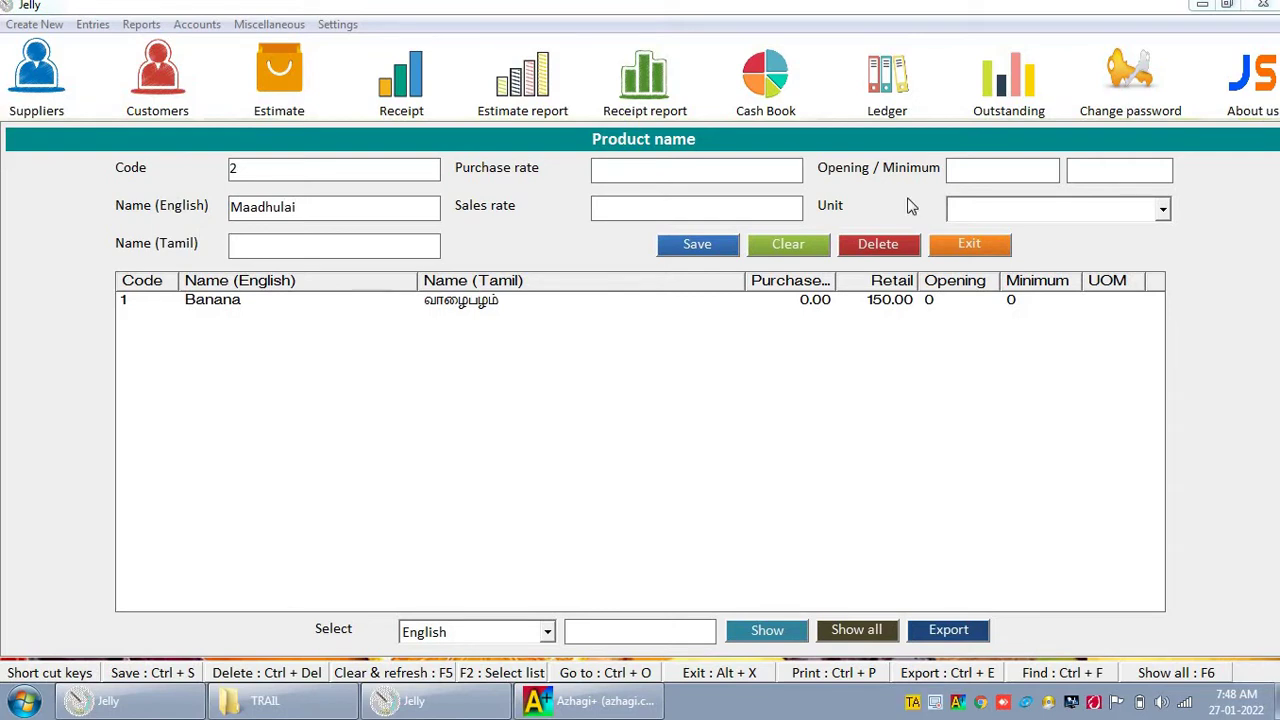
pyautogui.write('மாதுலை')
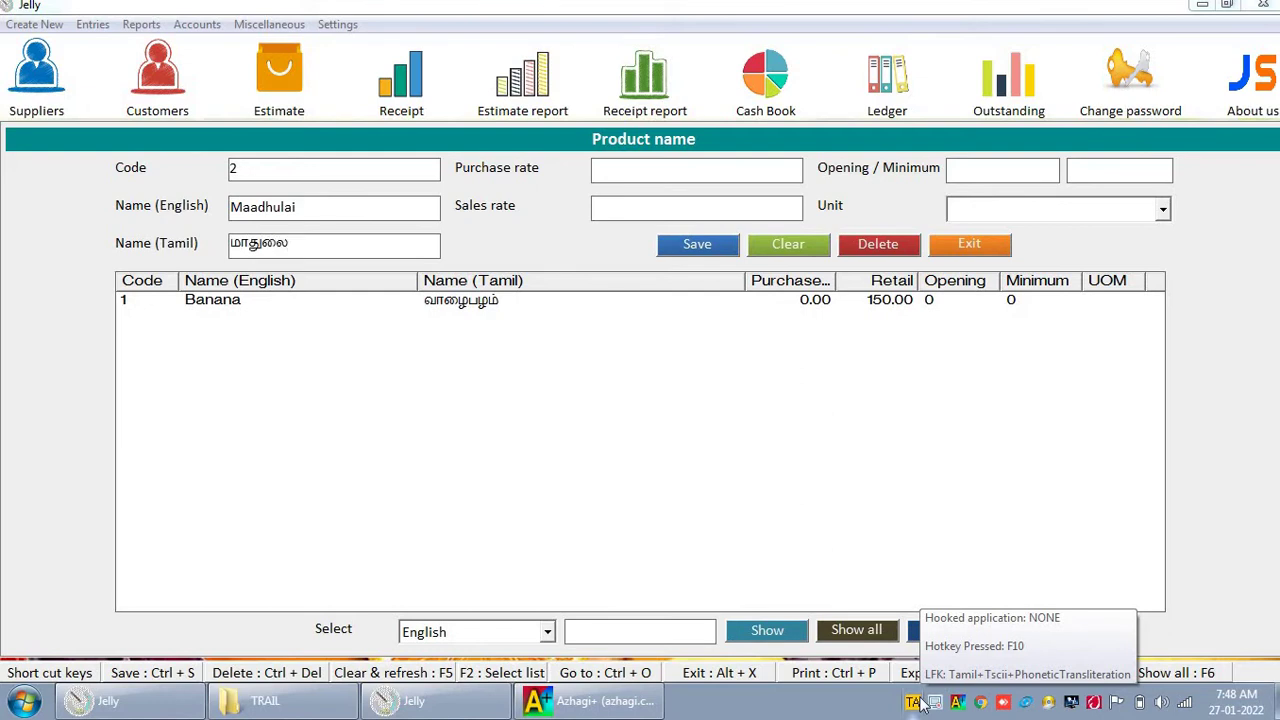
pyautogui.hotkey('shift', 'Left')
pyautogui.hotkey('shift', 'Left')
pyautogui.write('ழை')
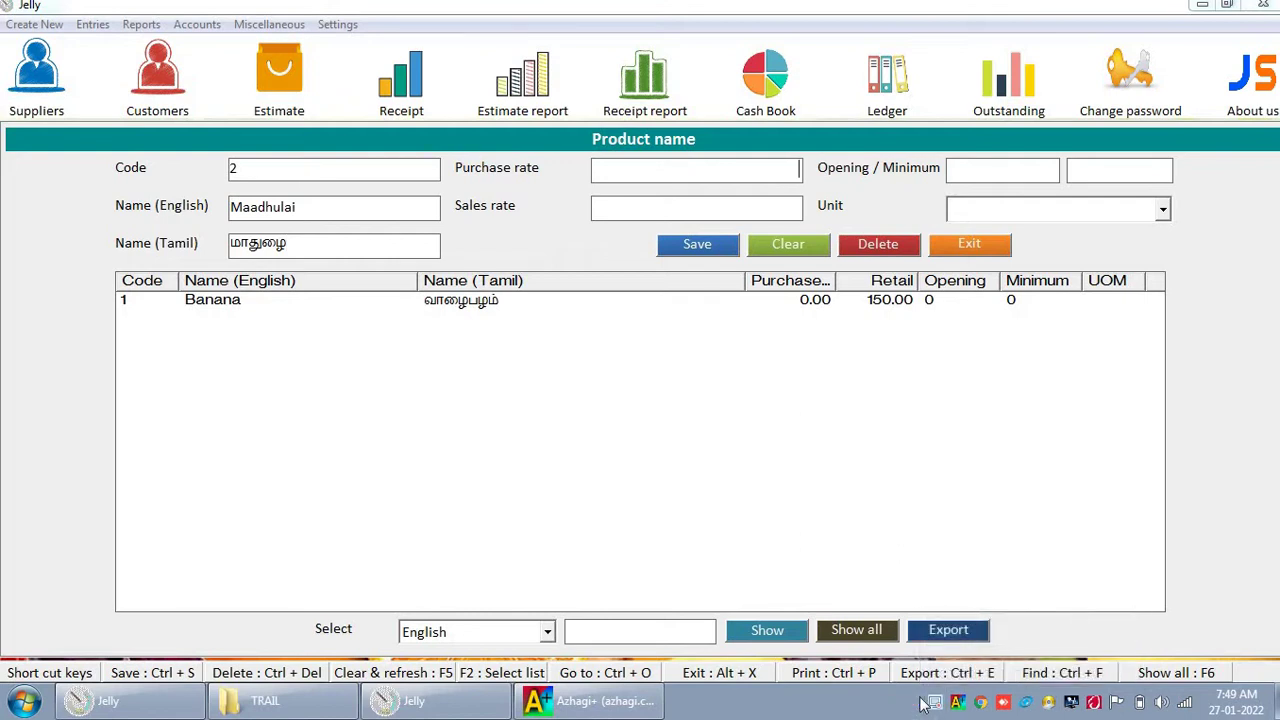
pyautogui.press('Return')
pyautogui.write('120')
pyautogui.press('Return')
pyautogui.press('Return')
pyautogui.press('Return')
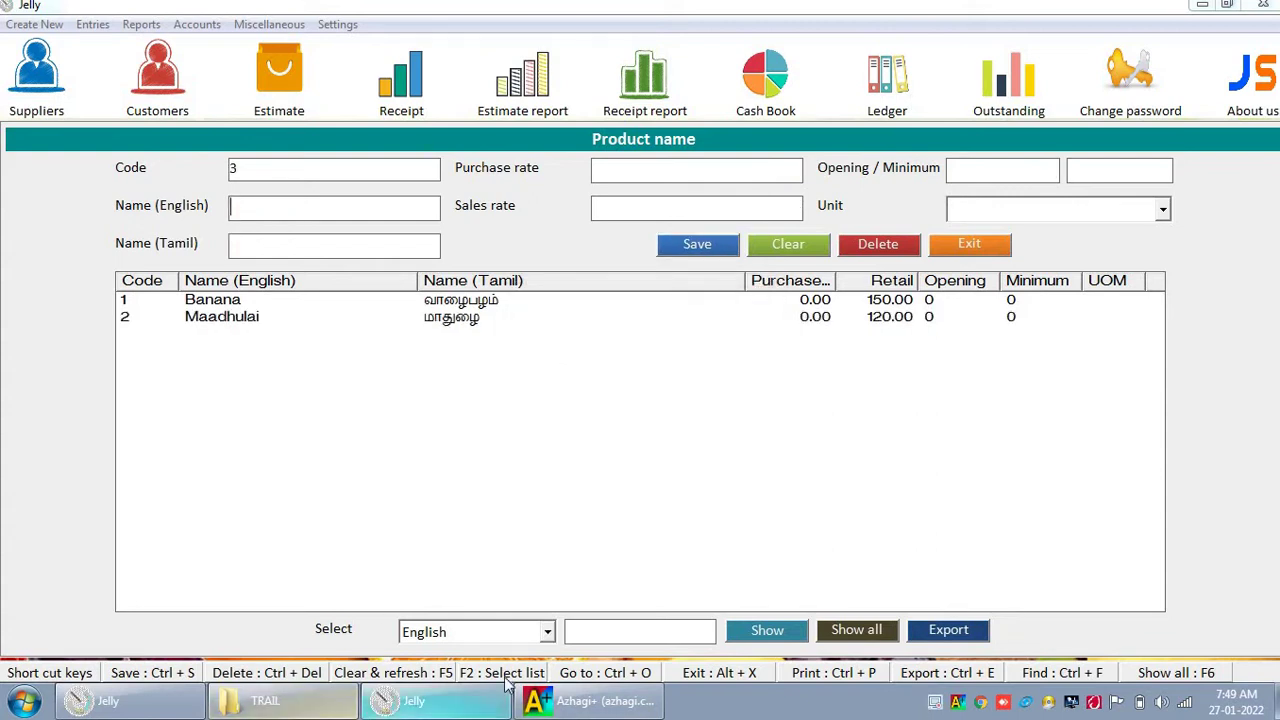
# Step: Reload Maadhulai from the list to check its purchase rate, then close the product form
pyautogui.click(275, 327)
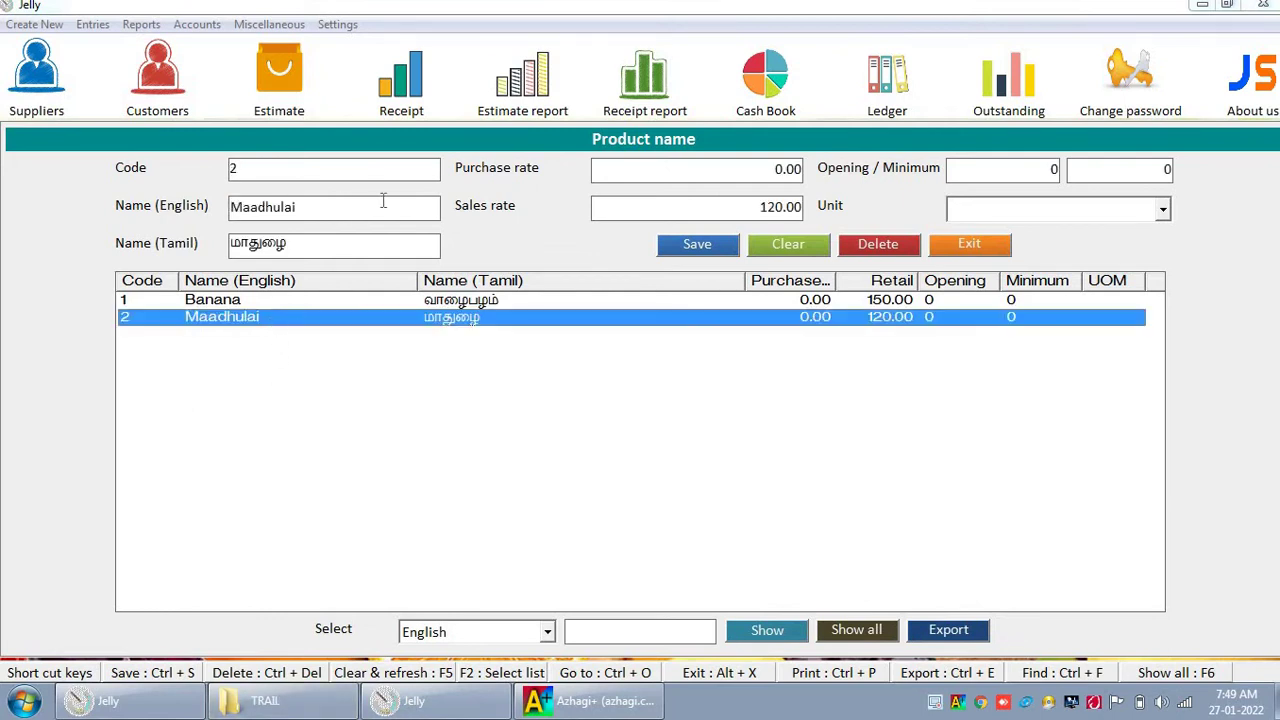
pyautogui.click(758, 168)
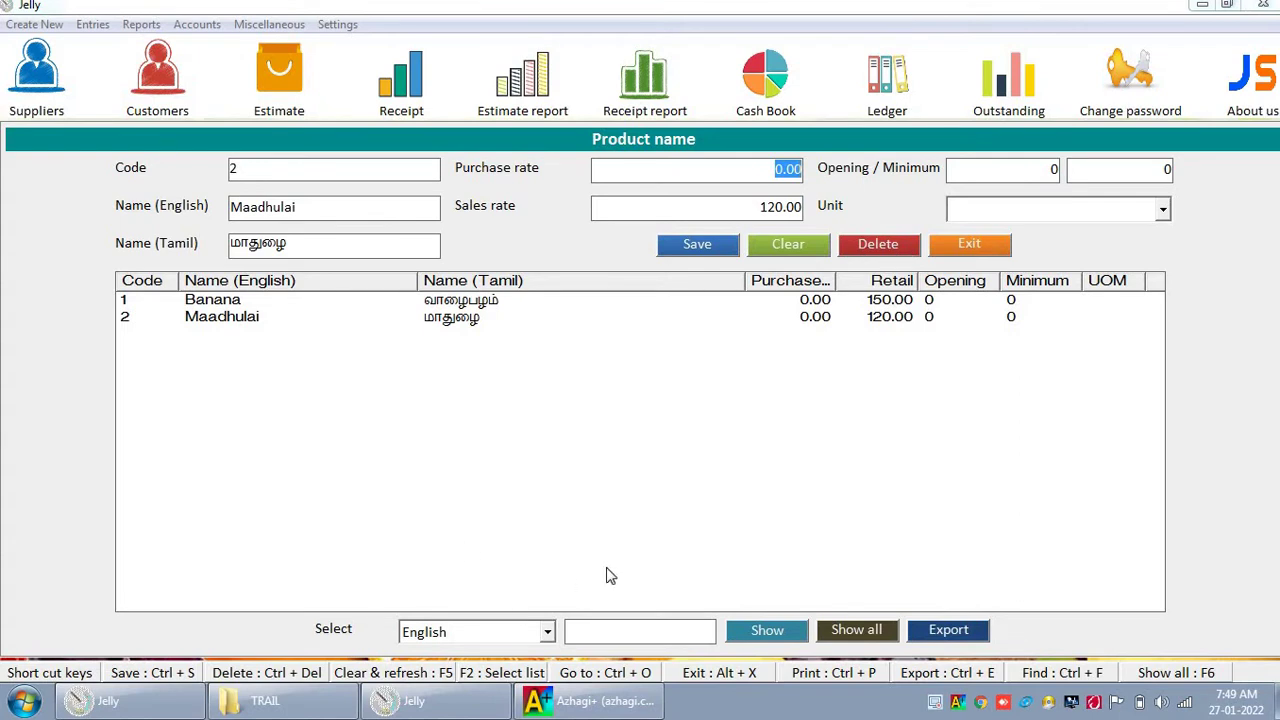
pyautogui.click(1008, 248)
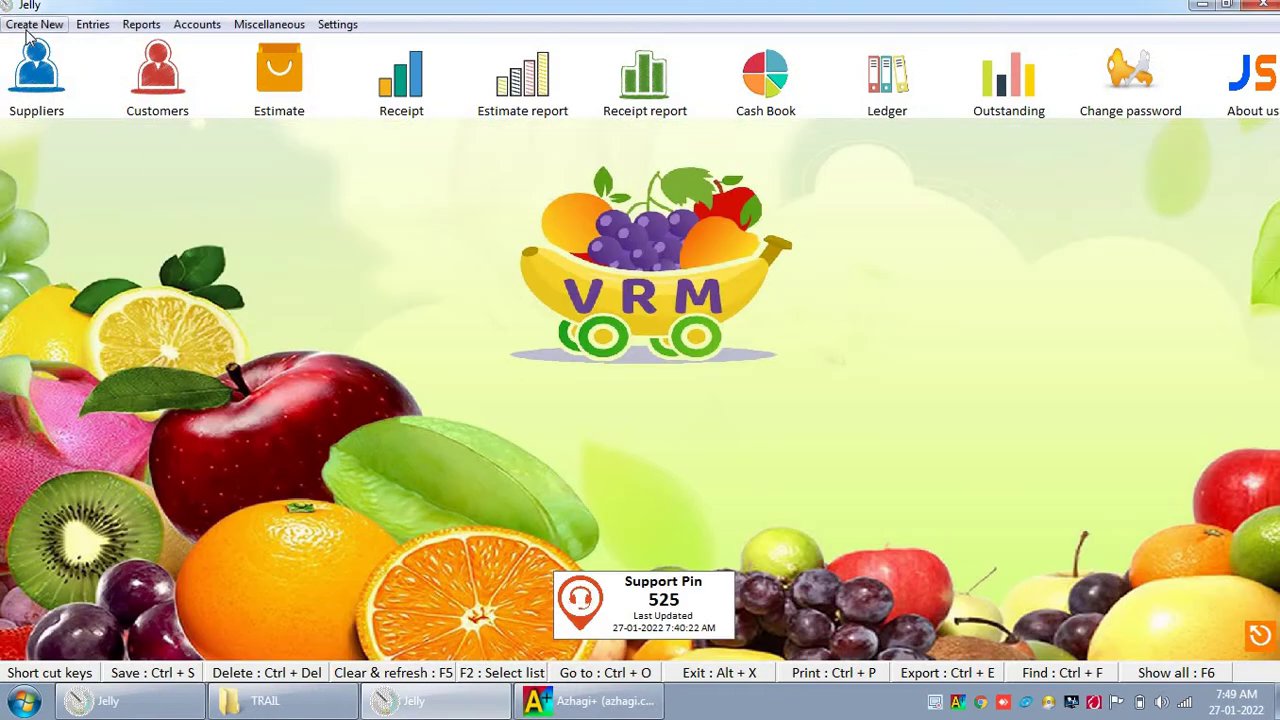
# Step: Start a new supplier named VKM Palakadai with city Madurai
pyautogui.click(34, 24)
pyautogui.click(50, 67)
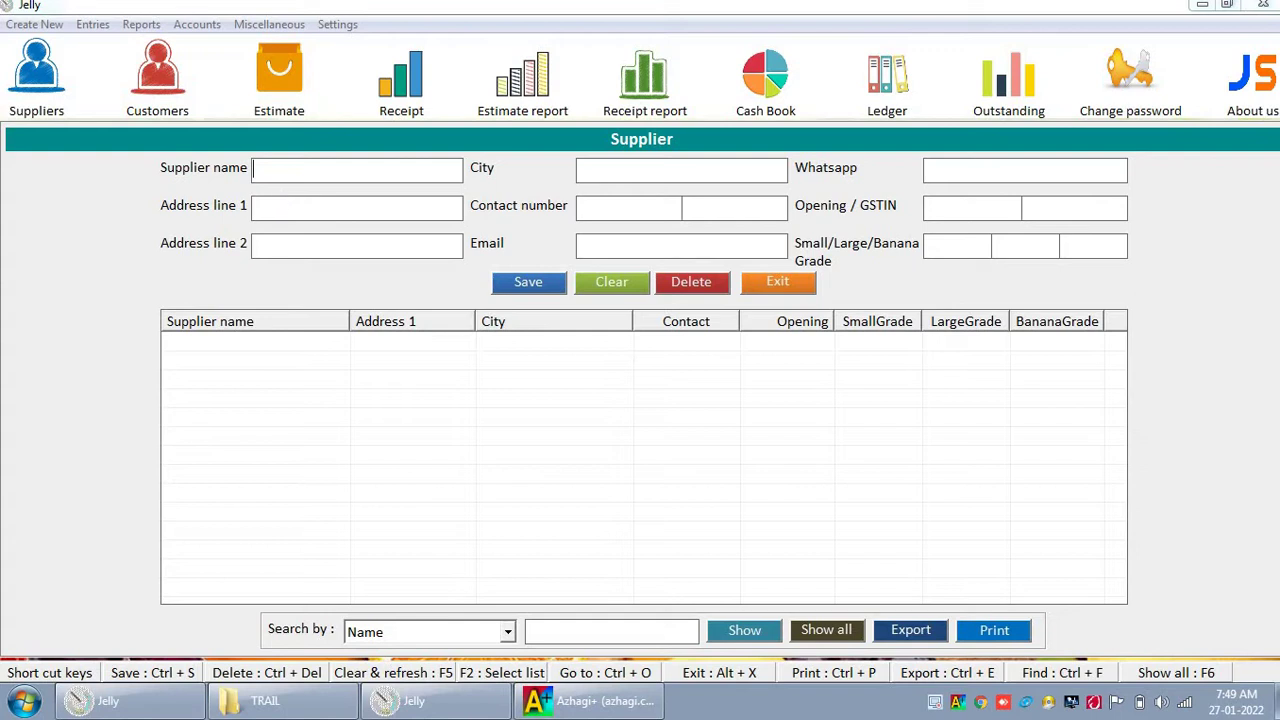
pyautogui.write('VKM Palakadai')
pyautogui.press('Tab')
pyautogui.press('Tab')
pyautogui.write('Madurai')
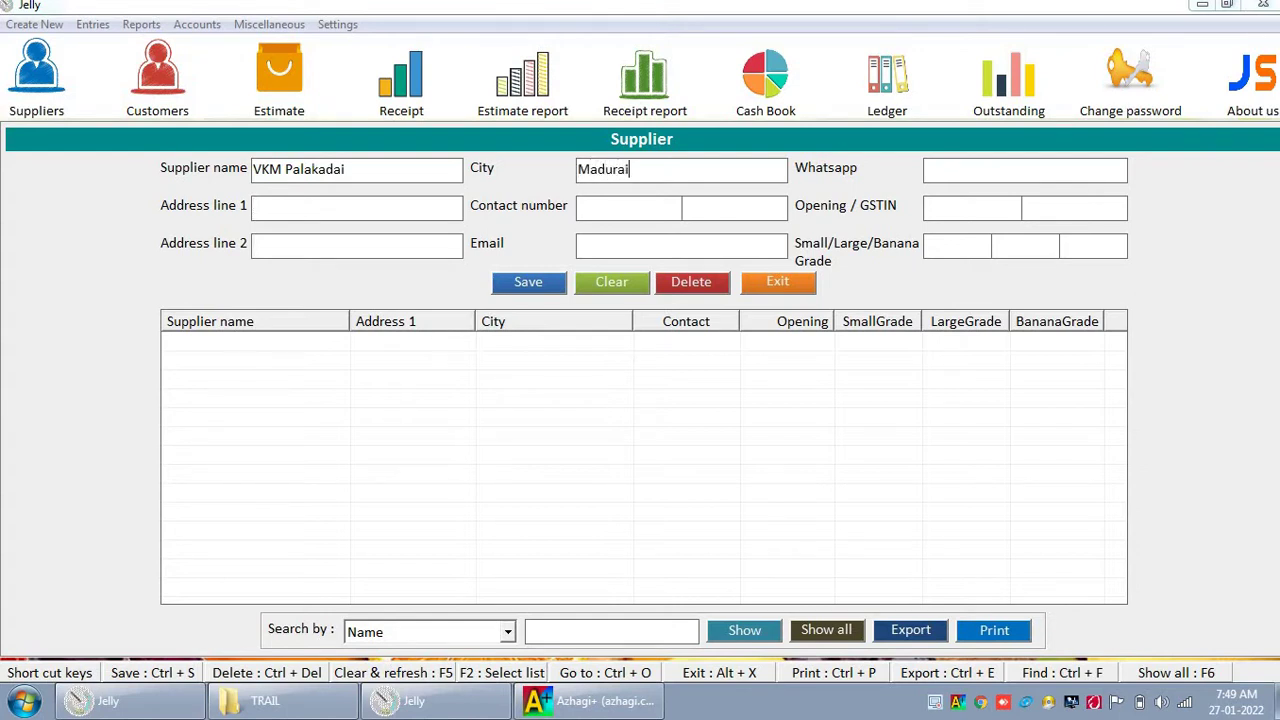
pyautogui.press('Tab')
pyautogui.press('Tab')
pyautogui.press('Tab')
pyautogui.press('Tab')
# Step: Give the supplier opening balance 15000.00 and grades 15, 12 and 30, then save
pyautogui.click(1012, 207)
pyautogui.write('15000.00')
pyautogui.press('Tab')
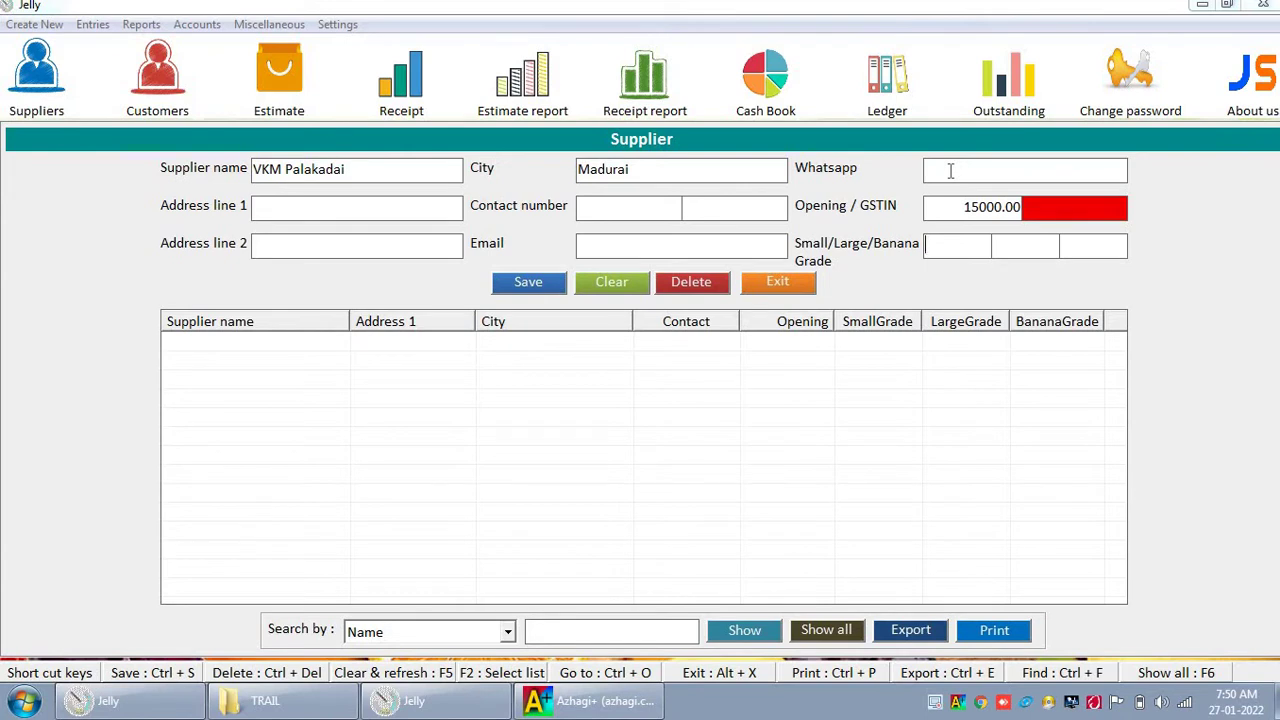
pyautogui.click(958, 248)
pyautogui.write('15')
pyautogui.write('12')
pyautogui.write('30')
pyautogui.hotkey('ctrl', 's')
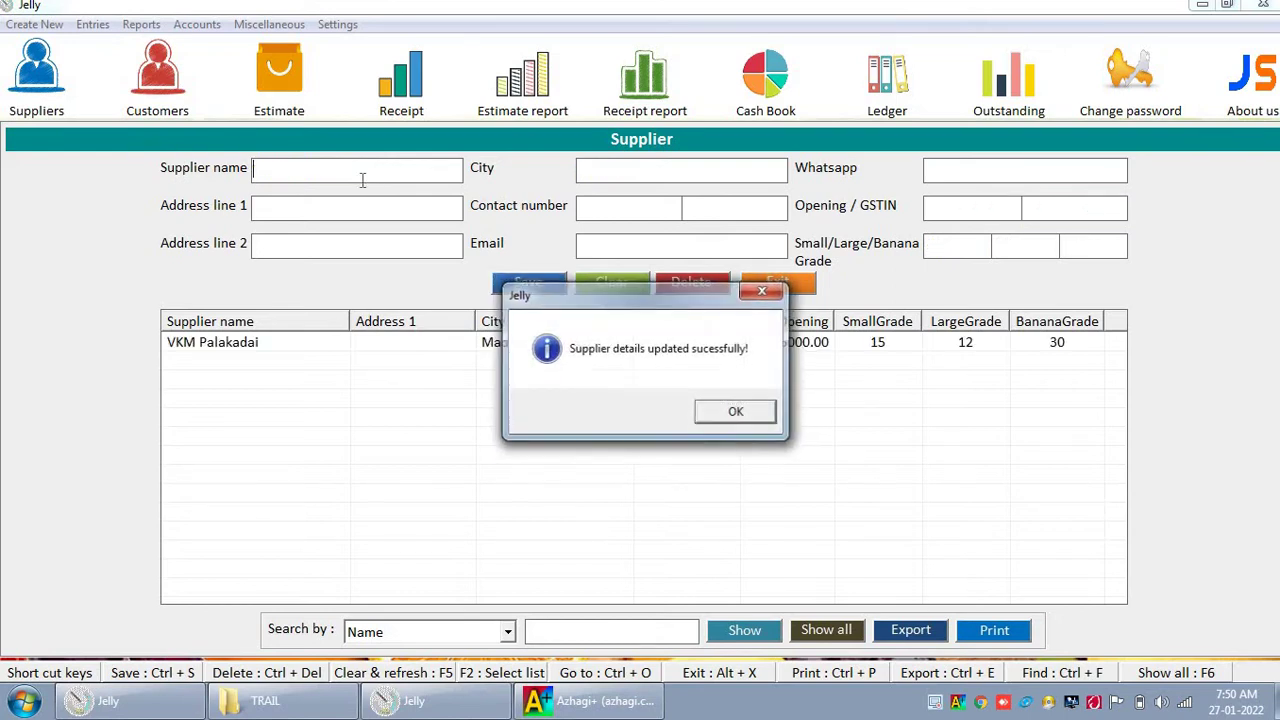
pyautogui.press('Return')
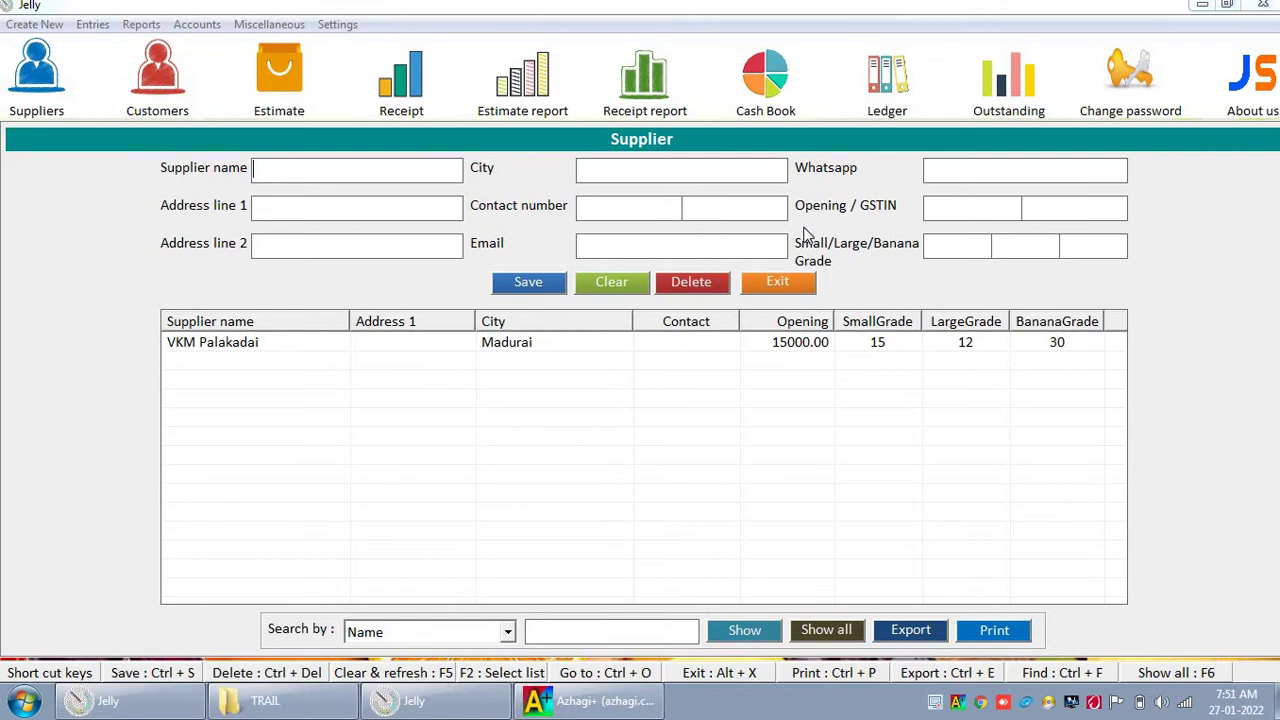
# Step: Enter supplier Ponnu Palakadai with city Madurai, fixing the city typo
pyautogui.write('Ponnu Palakadai')
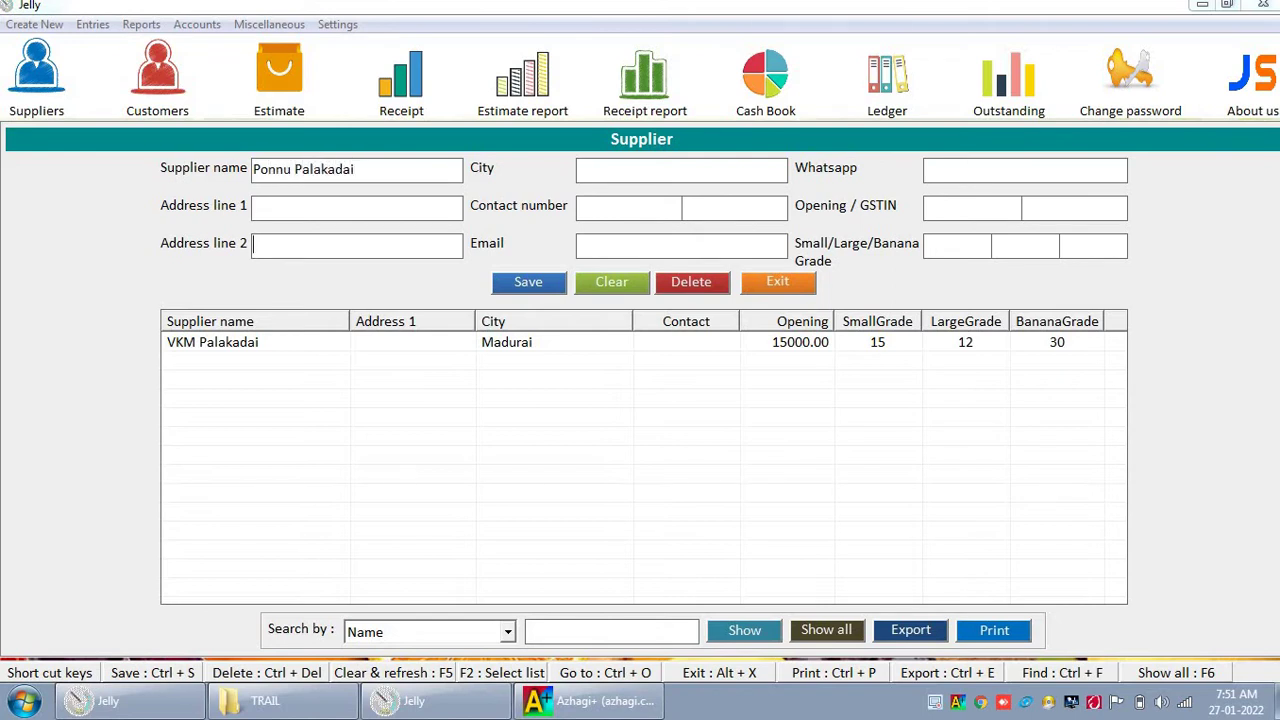
pyautogui.write('Madaura')
pyautogui.press('BackSpace')
pyautogui.press('BackSpace')
pyautogui.press('BackSpace')
pyautogui.press('BackSpace')
pyautogui.write('urai')
pyautogui.press('Tab')
pyautogui.press('Tab')
# Step: Set opening balance 6000.00 and grades 25, 35 and 45, then save the supplier
pyautogui.press('Tab')
pyautogui.press('Tab')
pyautogui.write('6000.00')
pyautogui.press('Tab')
pyautogui.press('Tab')
pyautogui.write('25')
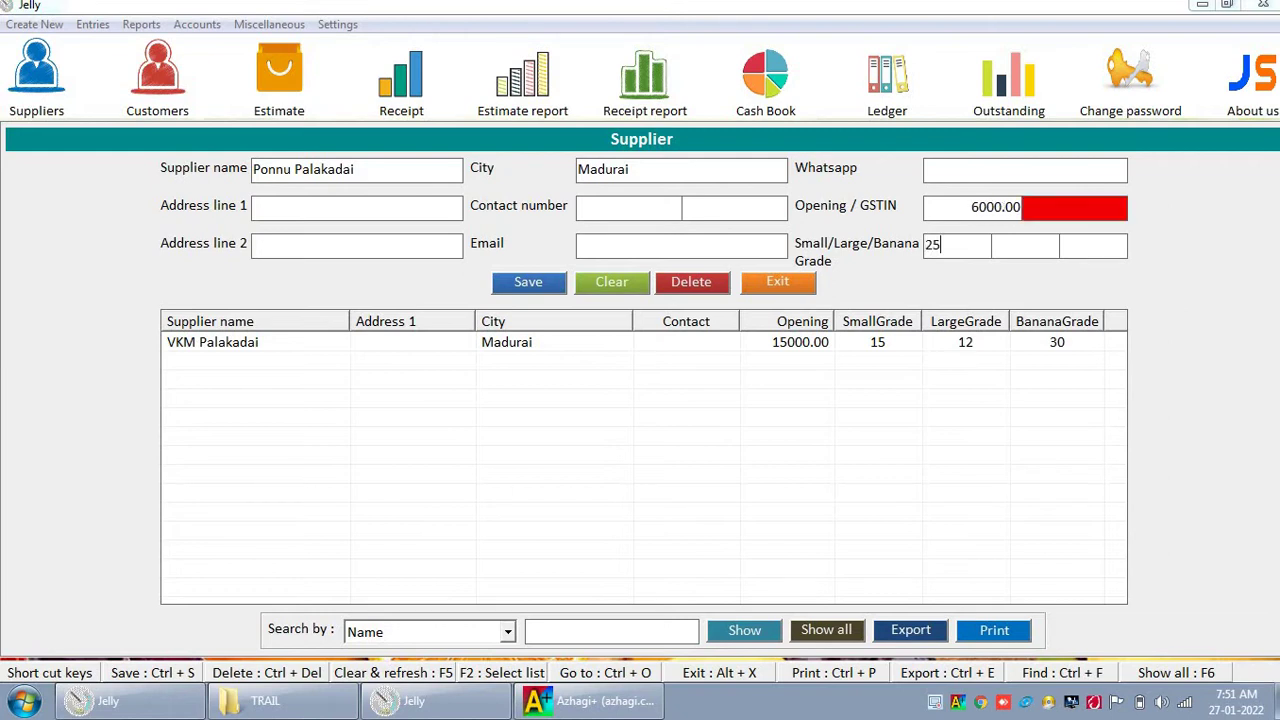
pyautogui.press('Tab')
pyautogui.write('35')
pyautogui.press('Tab')
pyautogui.write('45')
pyautogui.press('Tab')
pyautogui.press('Return')
pyautogui.press('Return')
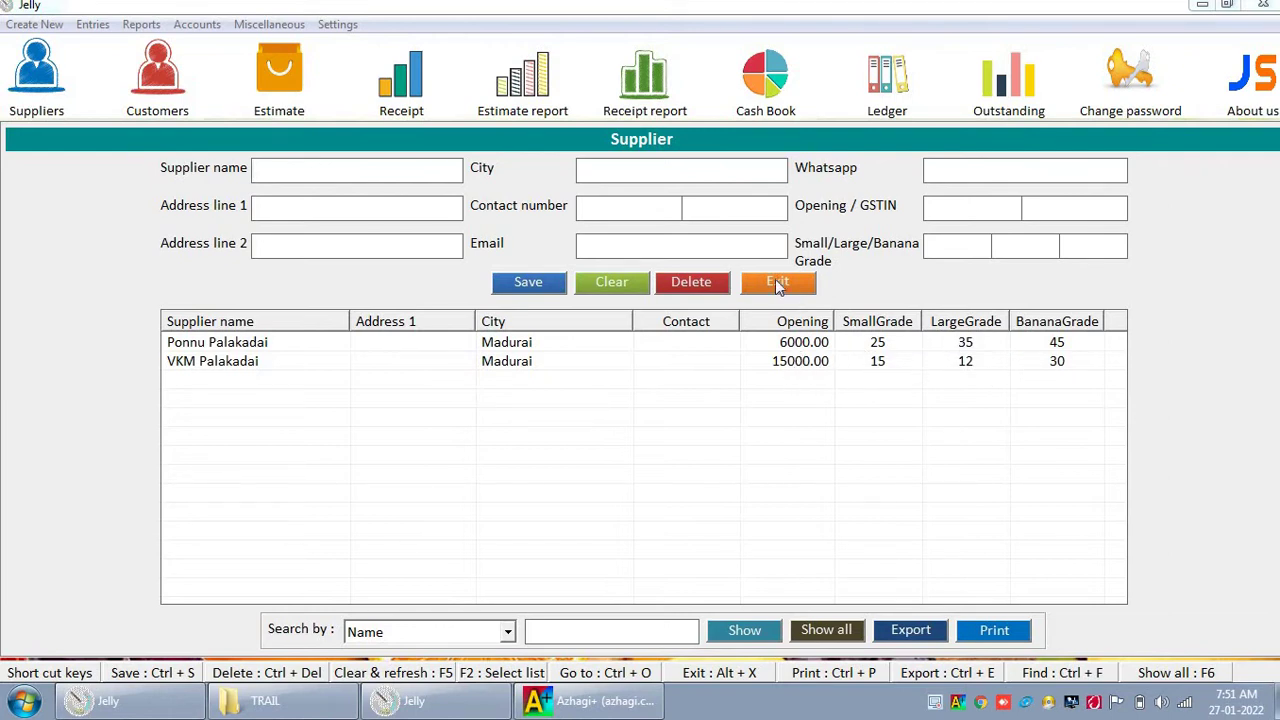
# Step: Close the supplier form and start a new customer record from Create New
pyautogui.click(778, 284)
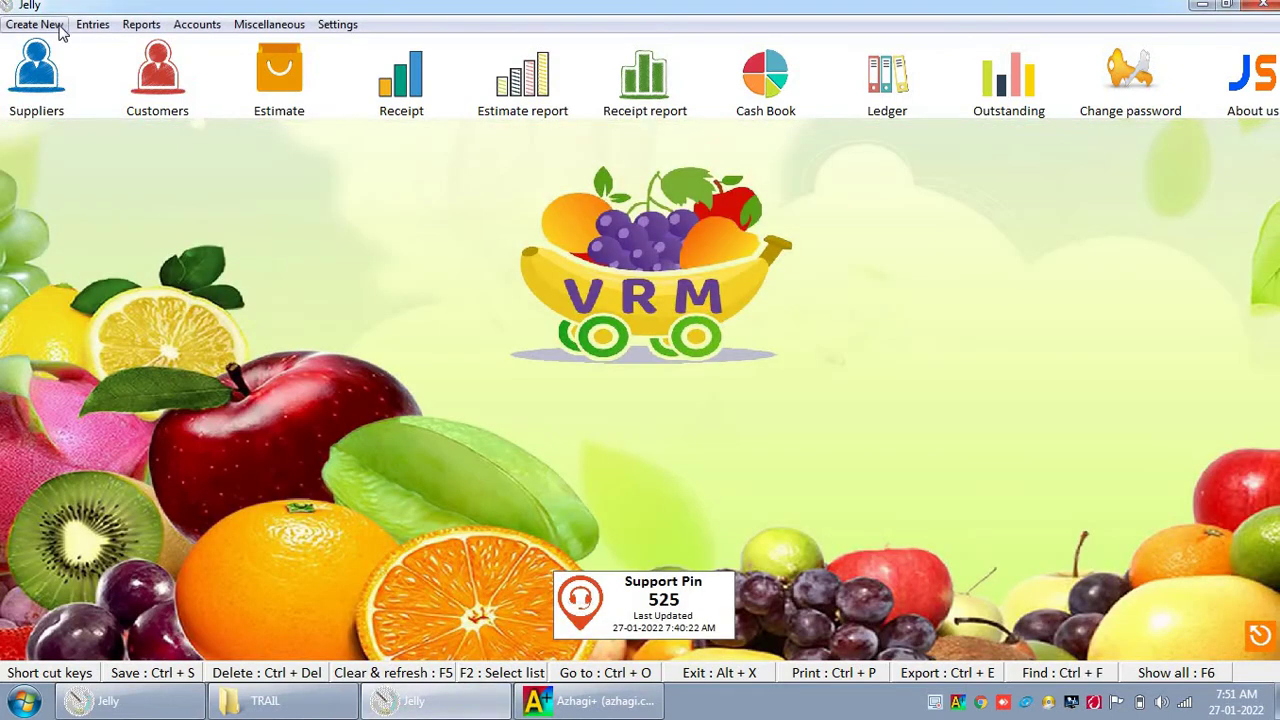
pyautogui.click(30, 24)
pyautogui.click(62, 88)
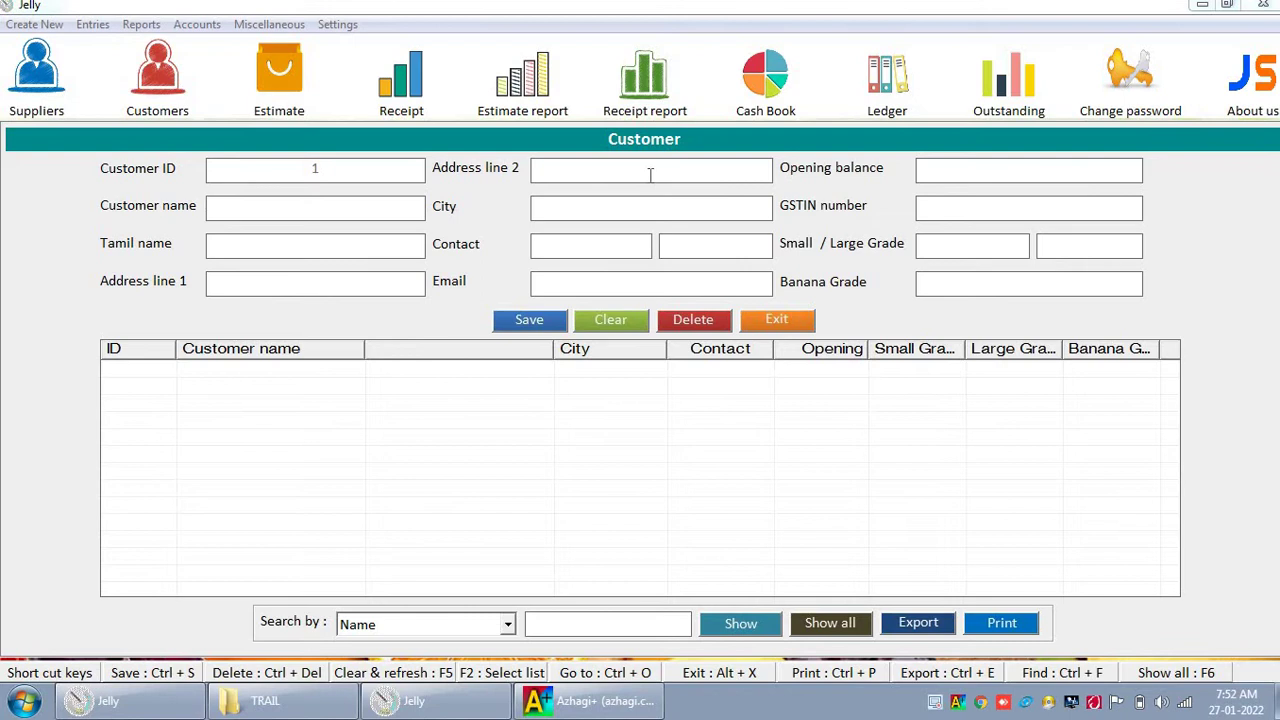
# Step: Enter the customer's name and Tamil name, city Srivilliputhur, and contact phone number
pyautogui.write('Lakshmanan')
pyautogui.click(210, 245)
pyautogui.hotkey('alt', 'shift')
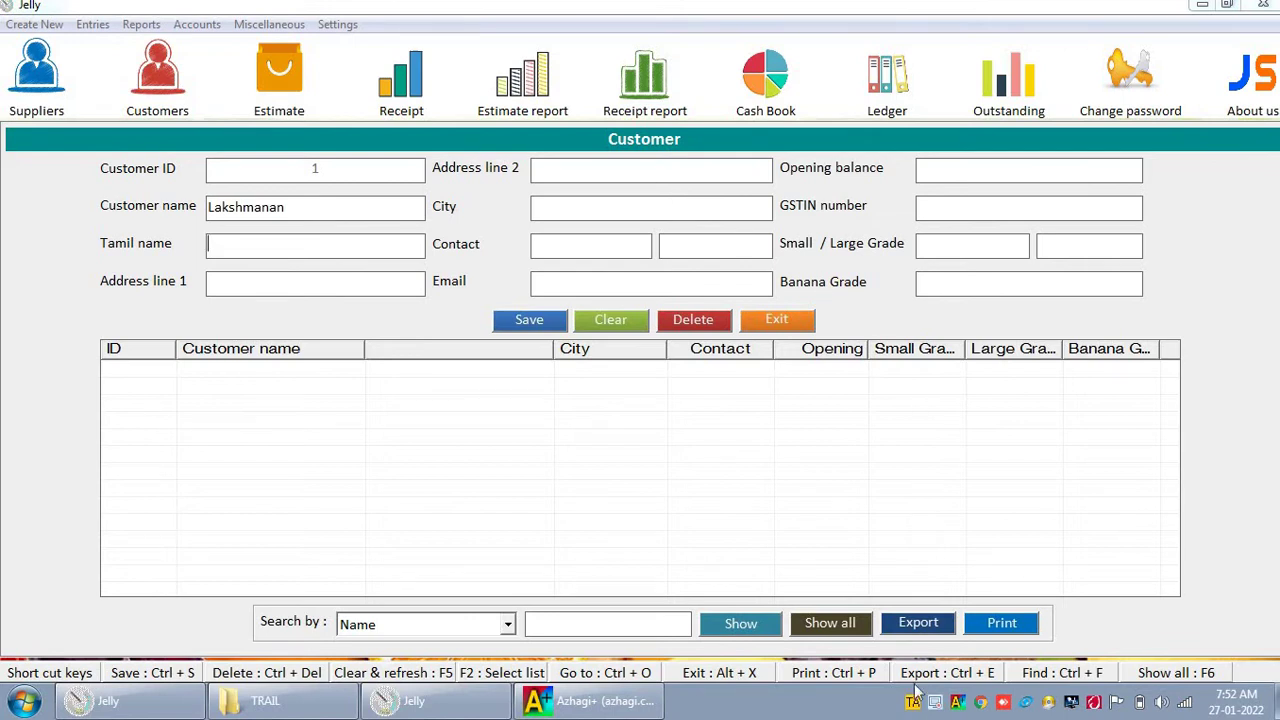
pyautogui.moveTo(913, 706)
pyautogui.write('லக்ஷமனன்')
pyautogui.press('Tab')
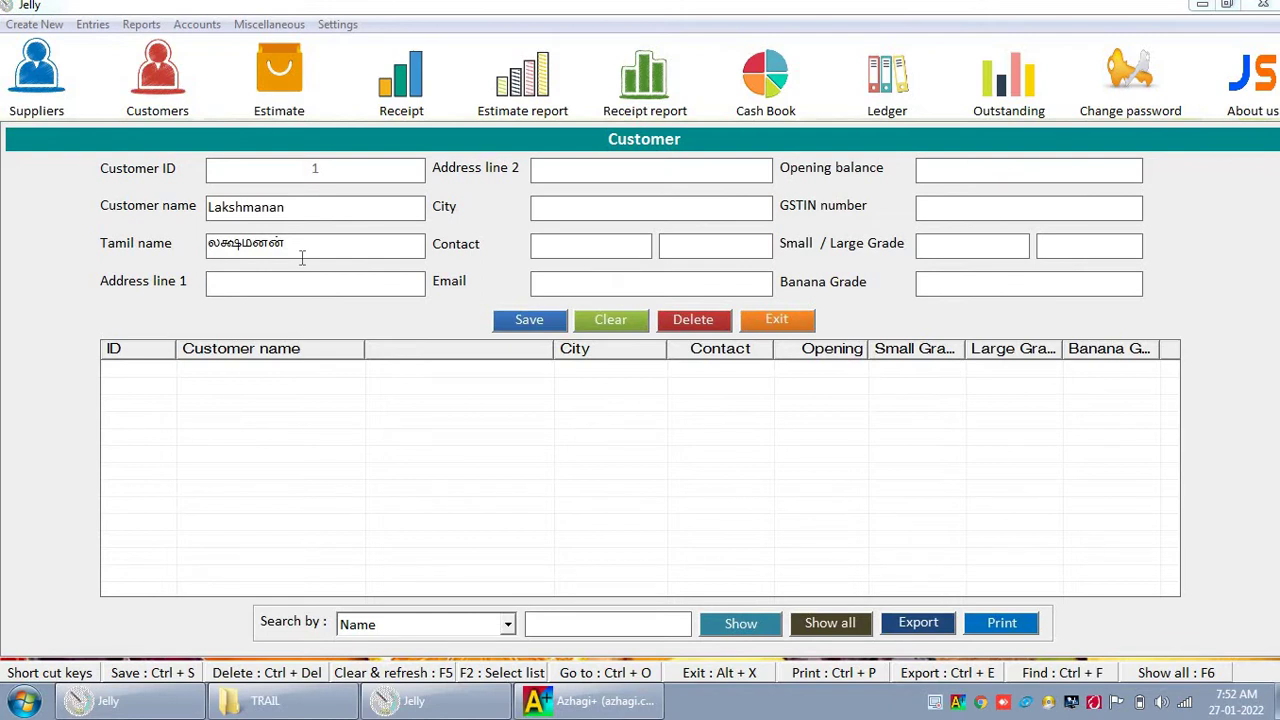
pyautogui.write('Srivilliputhur')
pyautogui.press('Tab')
pyautogui.write('9876543210')
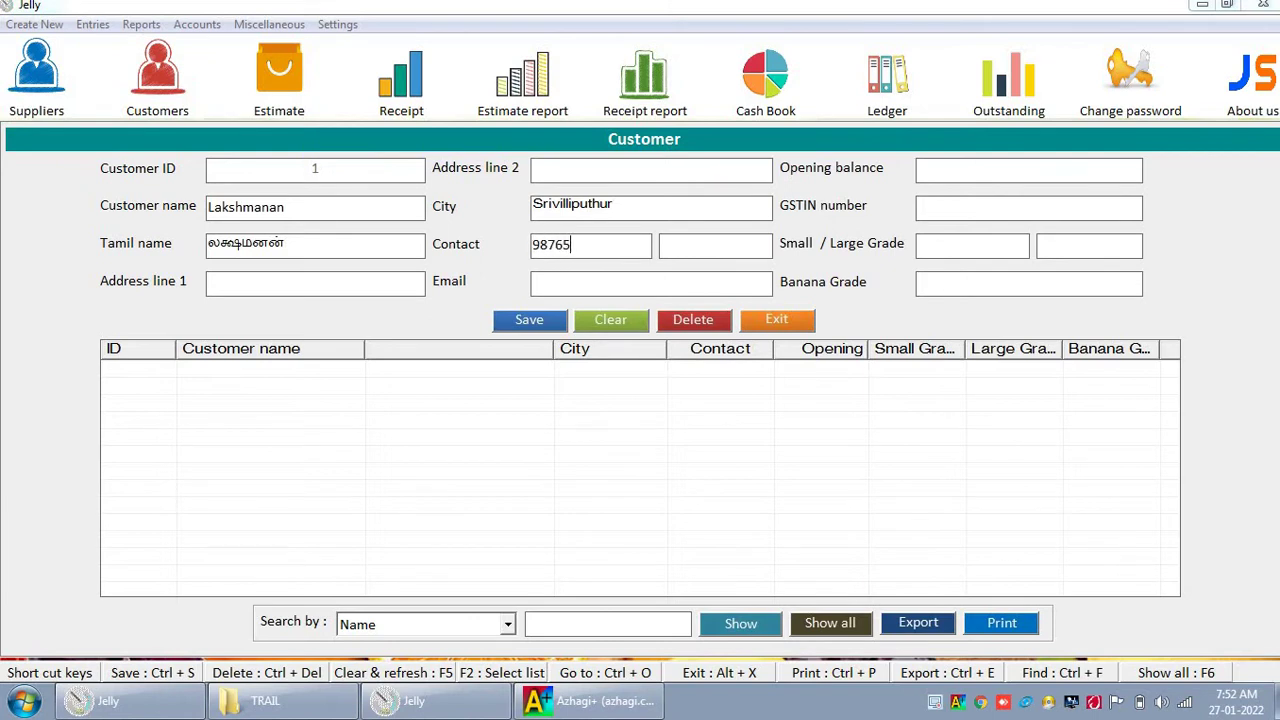
pyautogui.press('Tab')
pyautogui.press('Tab')
# Step: Set opening balance 2500 and grades 20, 30 and 40, then save customer 1
pyautogui.write('2500')
pyautogui.press('Tab')
pyautogui.press('Tab')
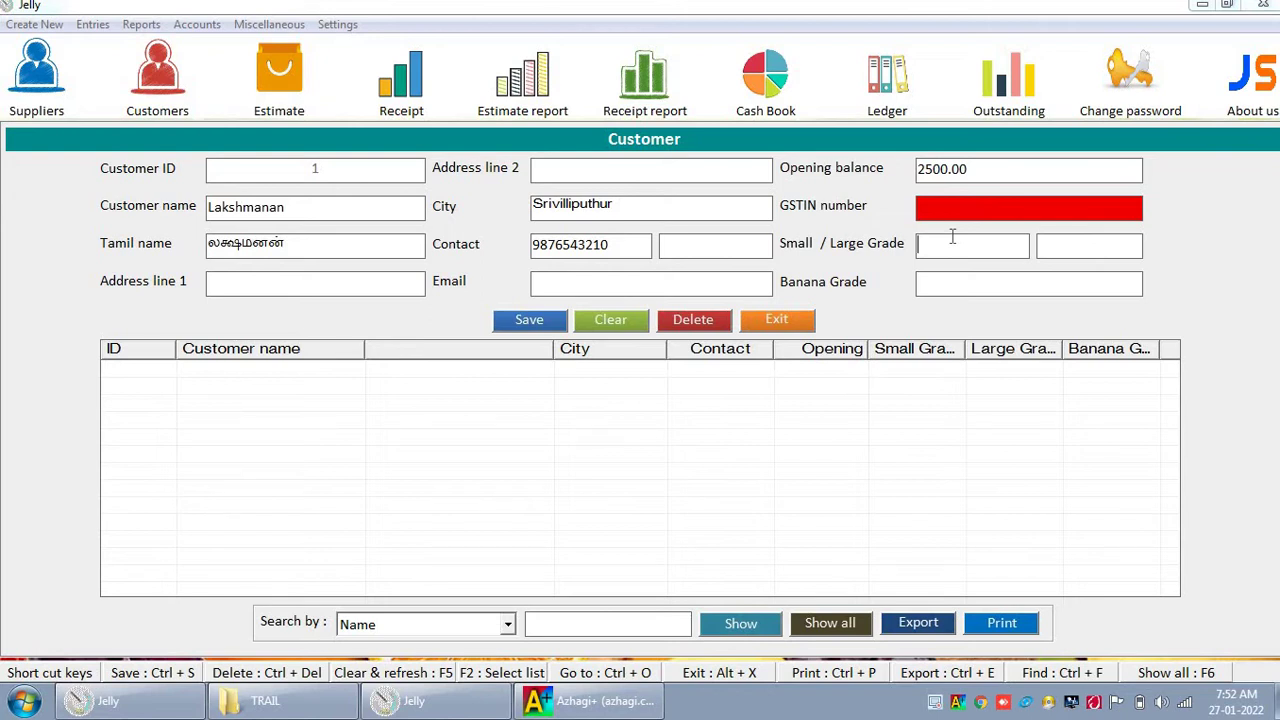
pyautogui.write('20')
pyautogui.press('Tab')
pyautogui.write('30')
pyautogui.press('Tab')
pyautogui.write('40')
pyautogui.press('Tab')
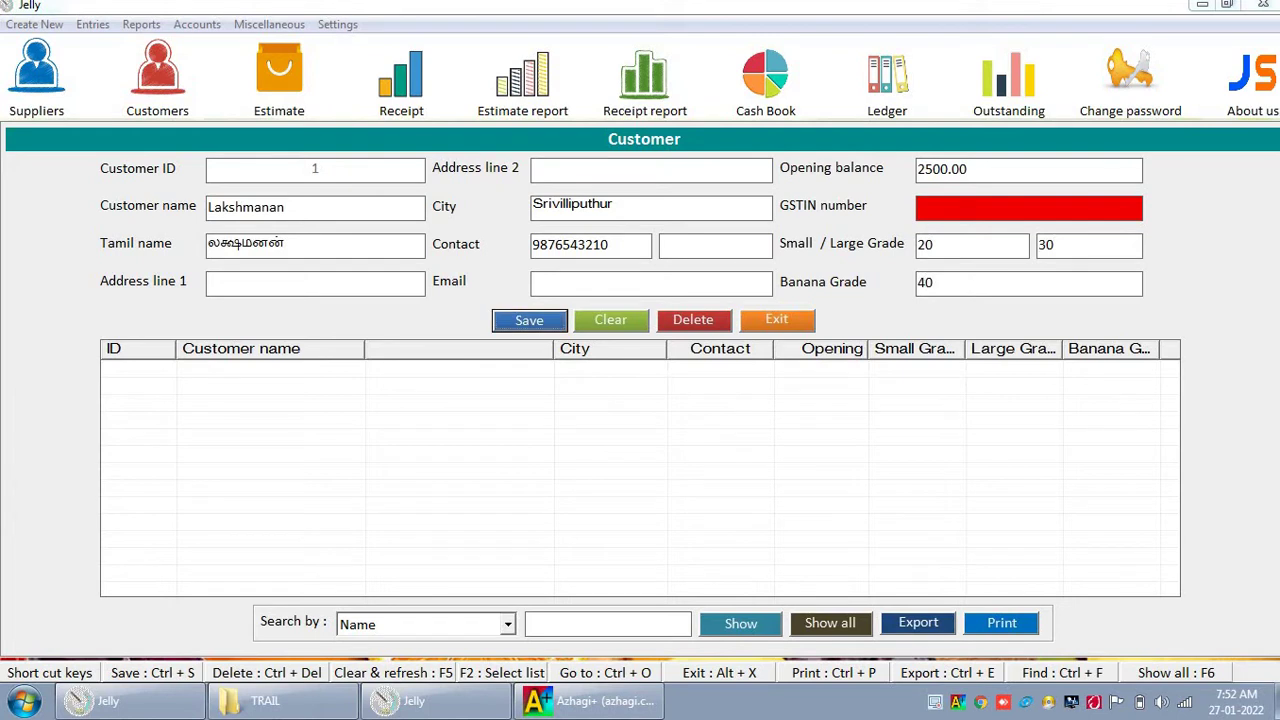
pyautogui.press('Return')
pyautogui.press('Return')
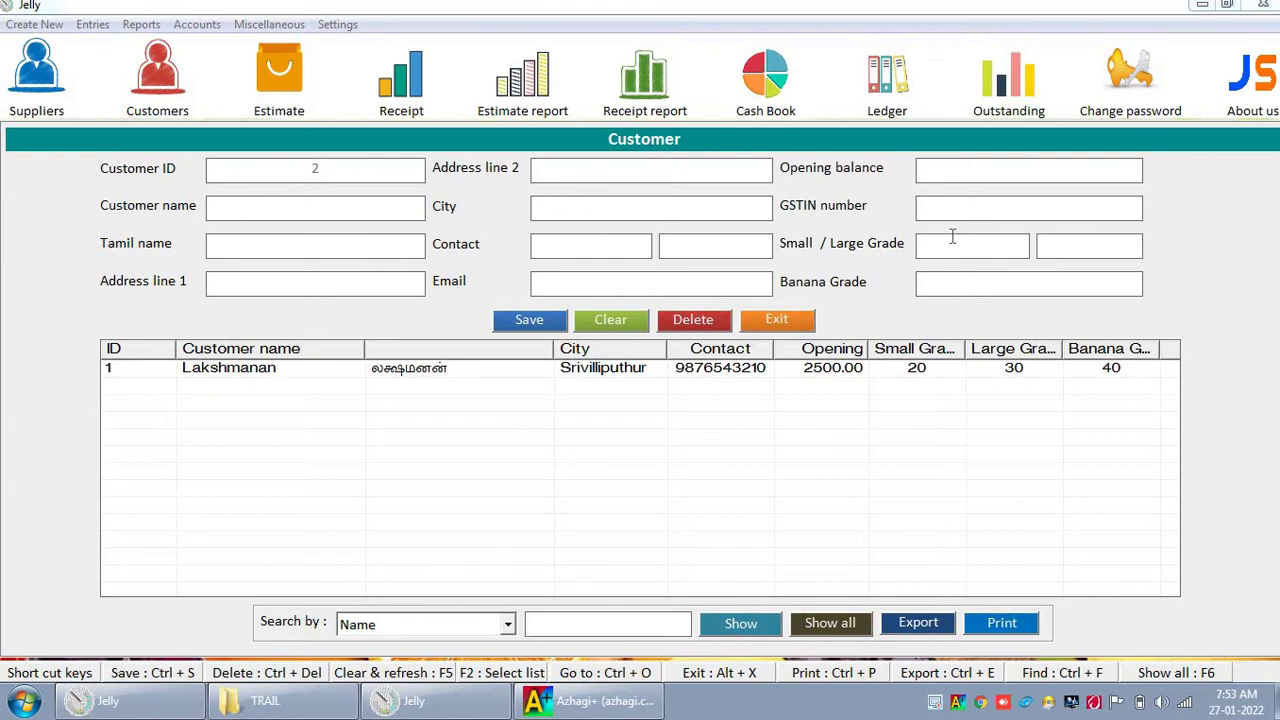
# Step: Save a second customer from Rajapalayam with name, contact and grades 15, 25, 35, then close the form
pyautogui.write('Kart')
pyautogui.write('hick')
pyautogui.write('கா')
pyautogui.write('ர்திக்')
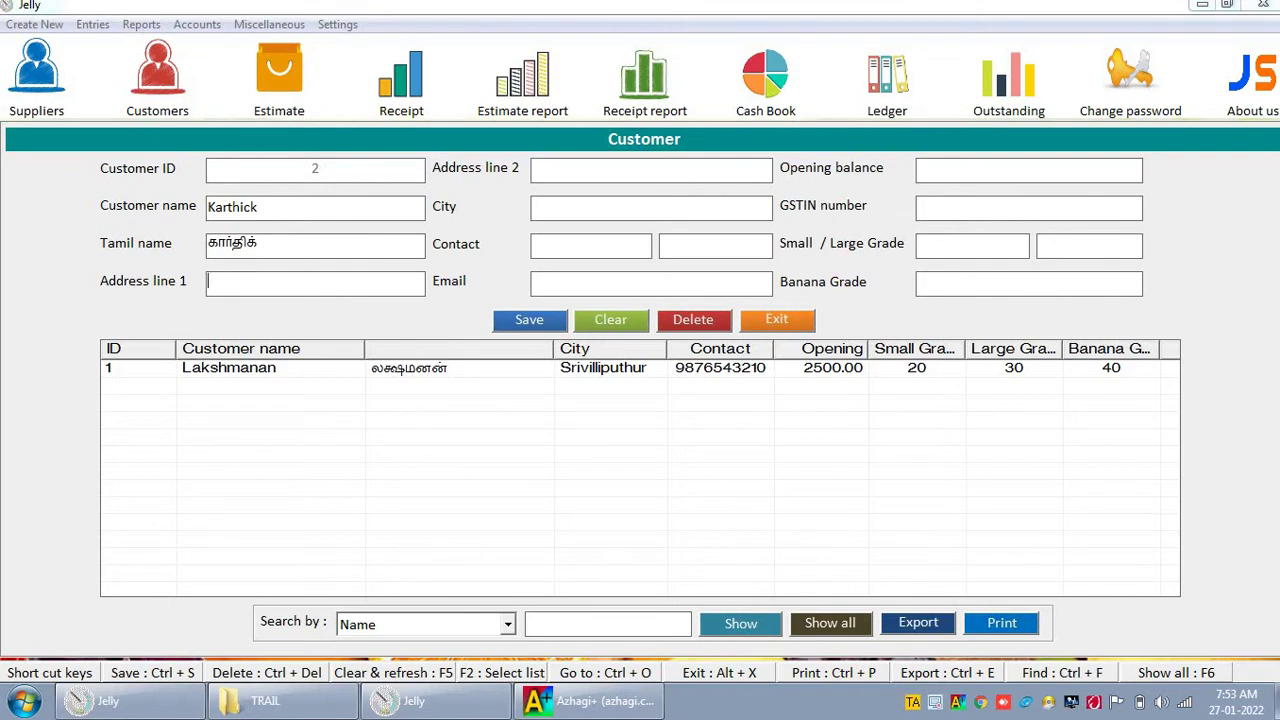
pyautogui.press('Tab')
pyautogui.press('Tab')
pyautogui.press('Tab')
pyautogui.write('Rajapalayam')
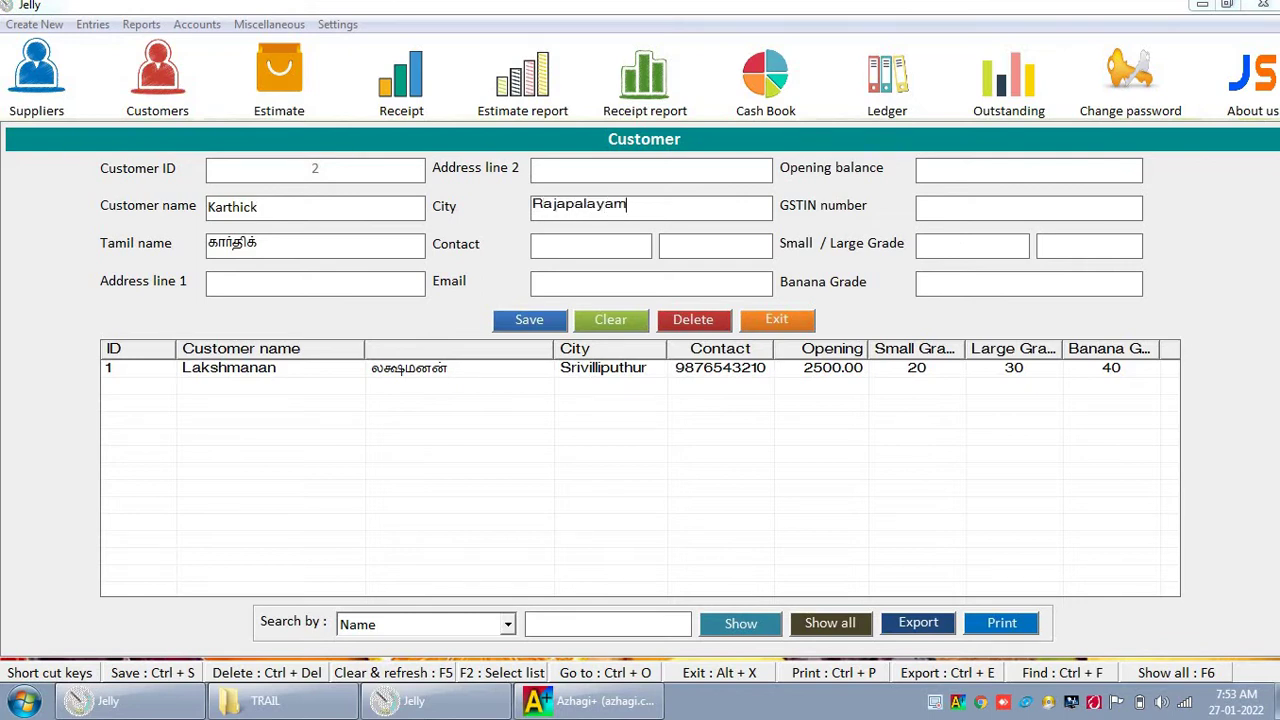
pyautogui.press('Tab')
pyautogui.press('Tab')
pyautogui.press('Tab')
pyautogui.press('Tab')
pyautogui.press('Tab')
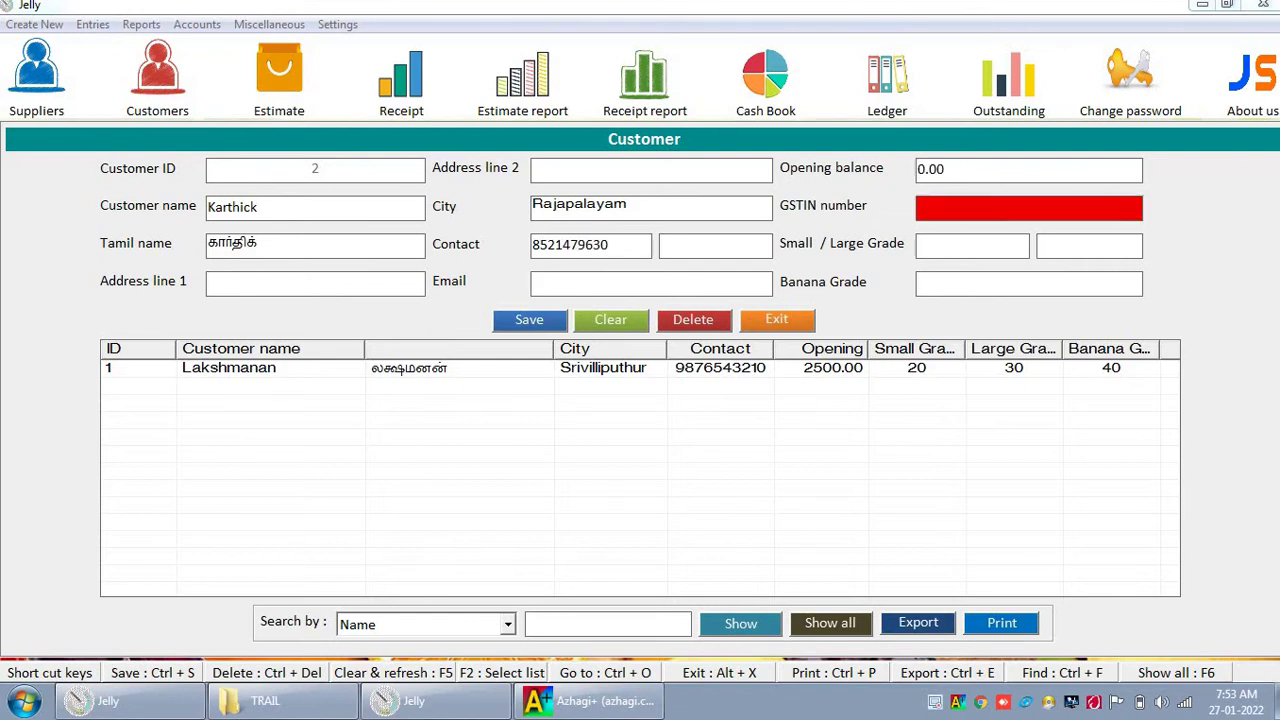
pyautogui.write('15')
pyautogui.write('25')
pyautogui.press('Tab')
pyautogui.write('35')
pyautogui.hotkey('ctrl', 's')
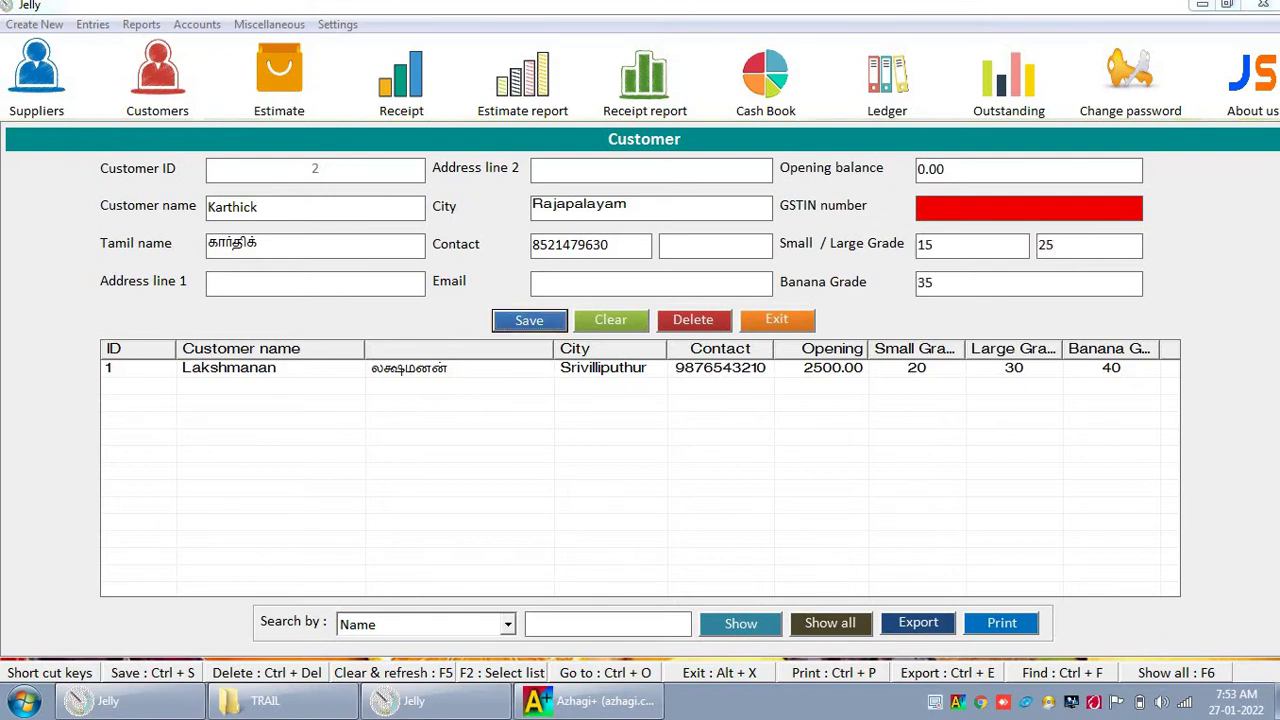
pyautogui.press('Return')
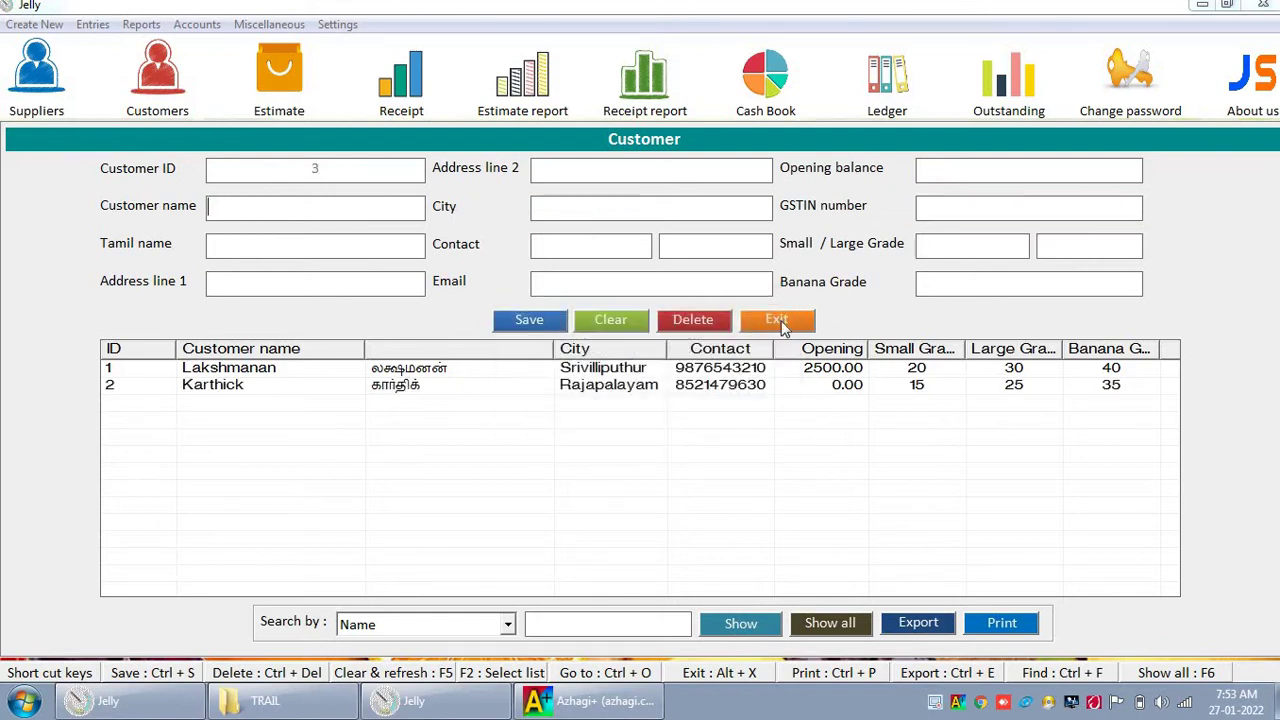
pyautogui.click(785, 321)
pyautogui.click(30, 24)
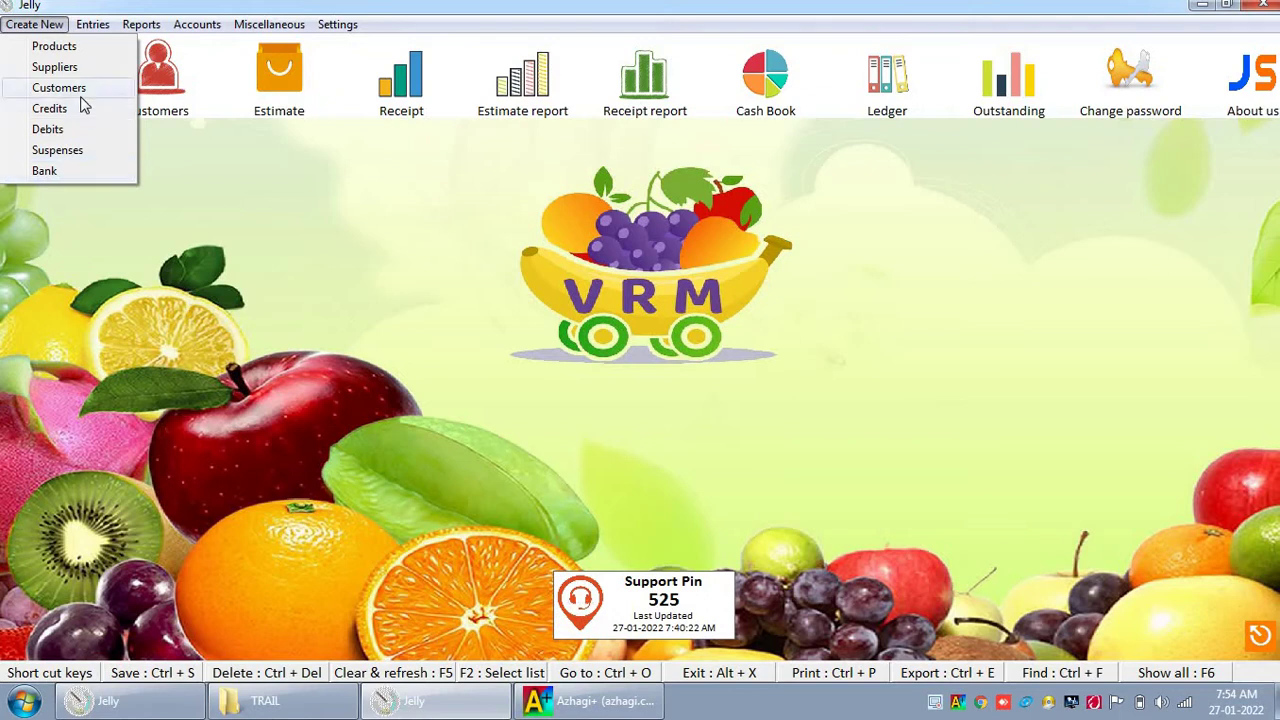
# Step: Browse the Entries and Reports menus, then list the Accounts report options
pyautogui.moveTo(92, 26)
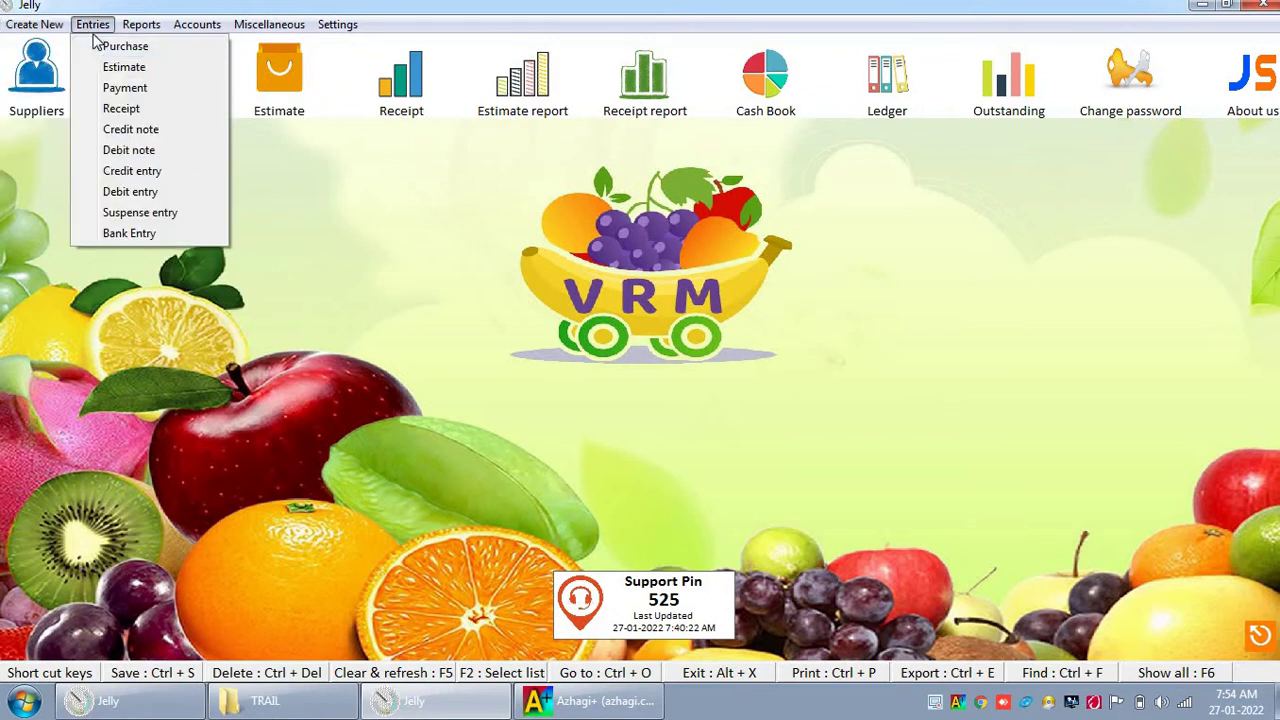
pyautogui.press('Right')
pyautogui.click(380, 158)
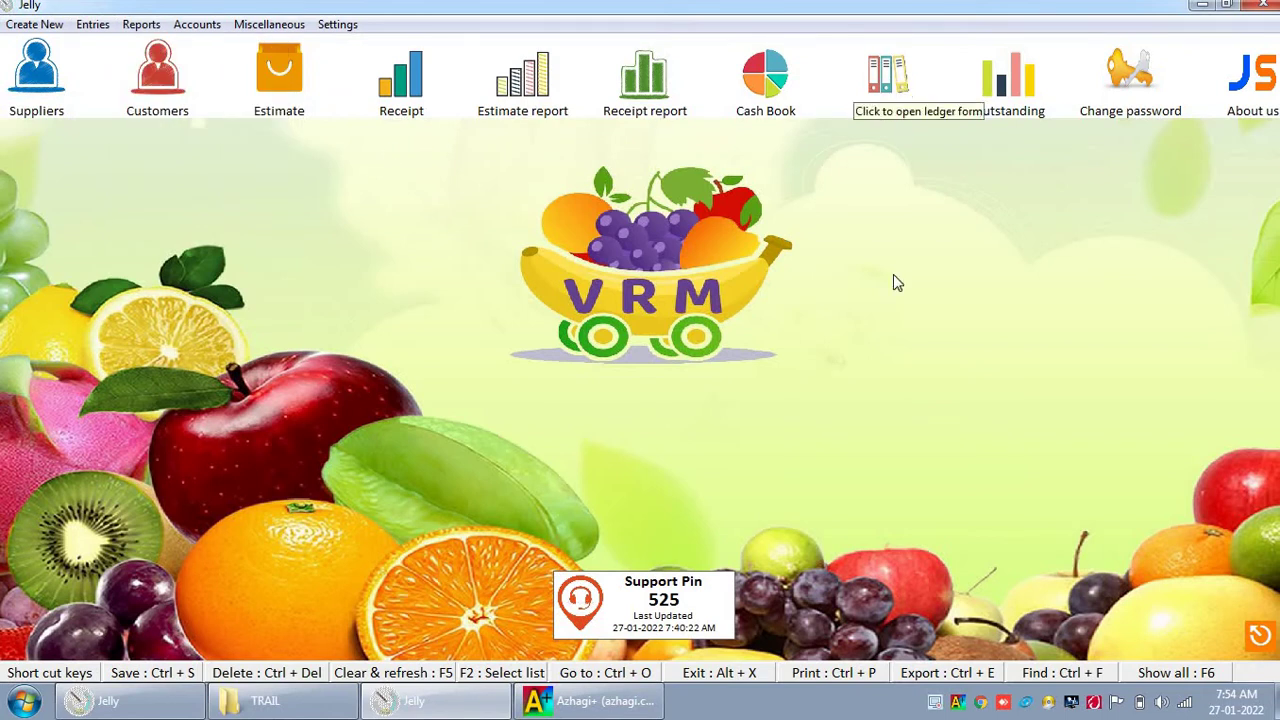
pyautogui.click(197, 24)
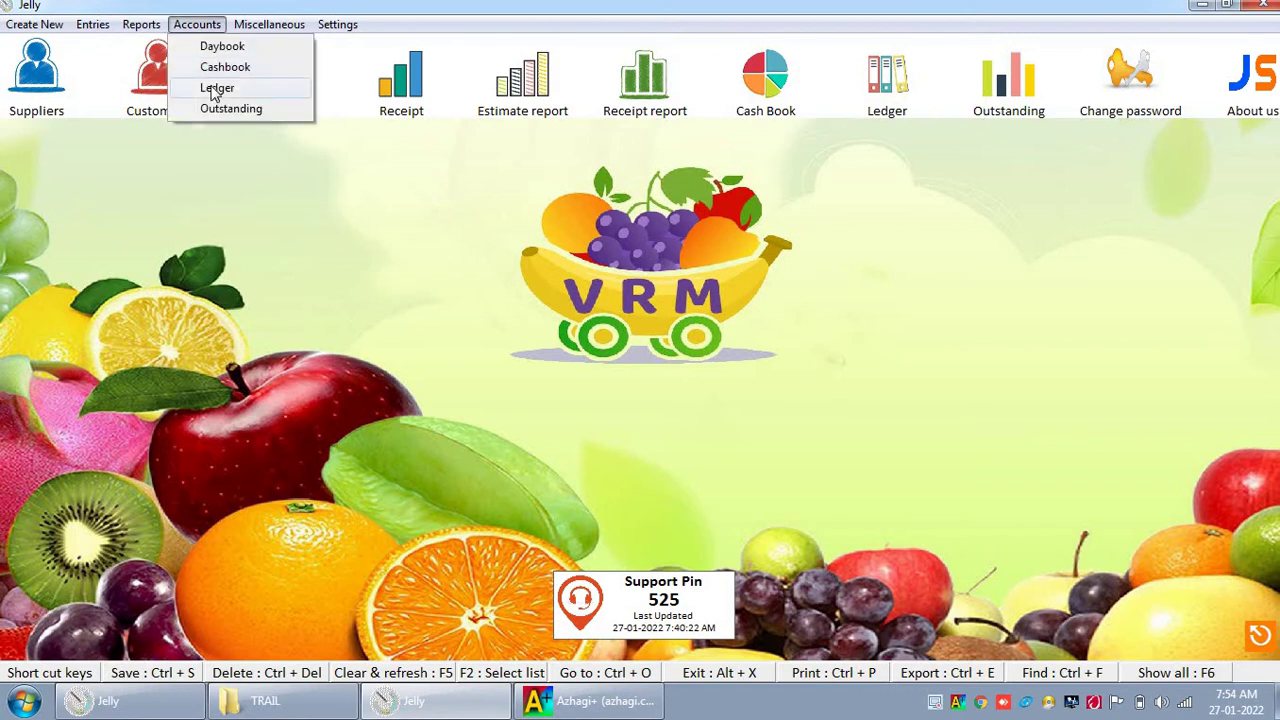
pyautogui.click(213, 90)
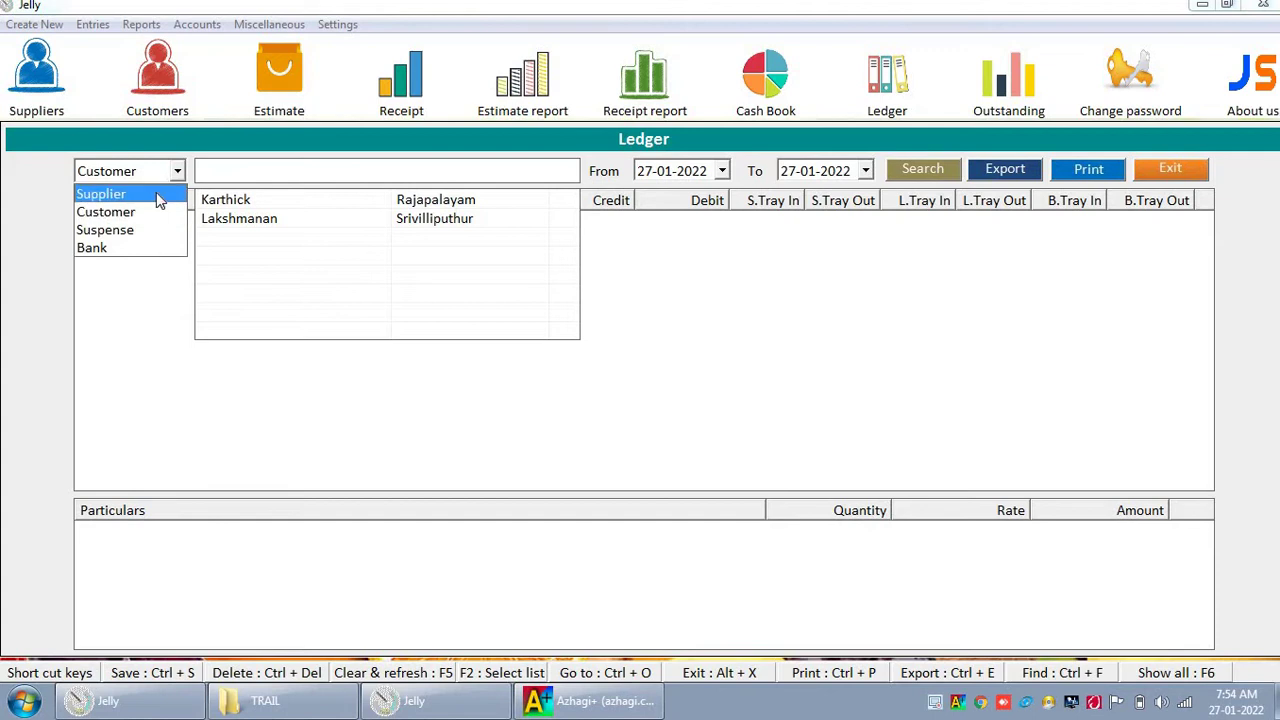
pyautogui.click(157, 200)
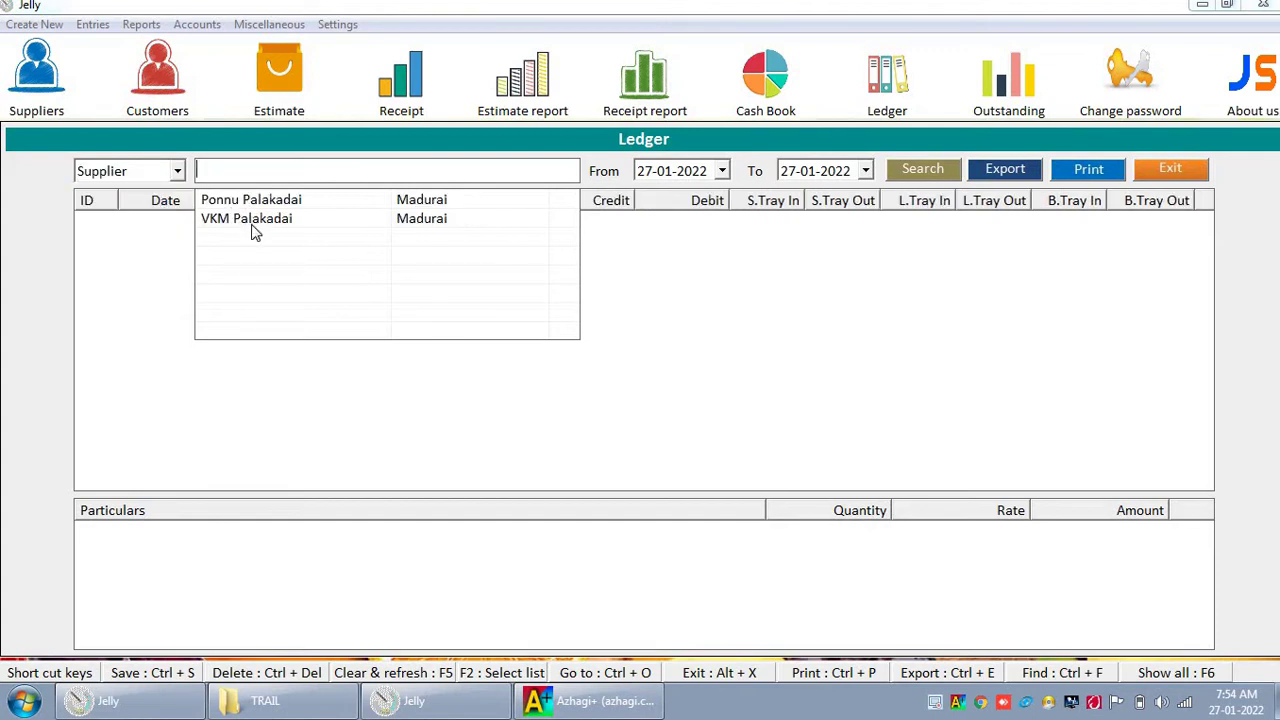
pyautogui.press('Down')
pyautogui.press('Down')
pyautogui.press('Return')
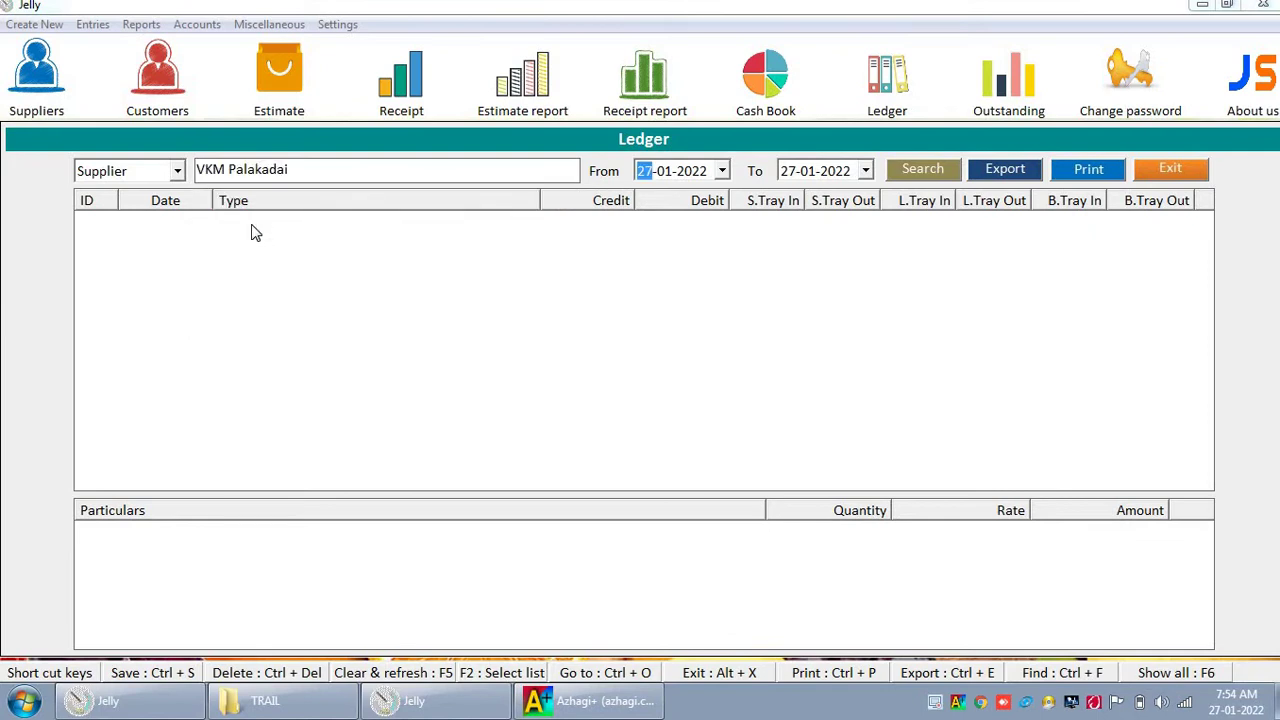
pyautogui.click(911, 172)
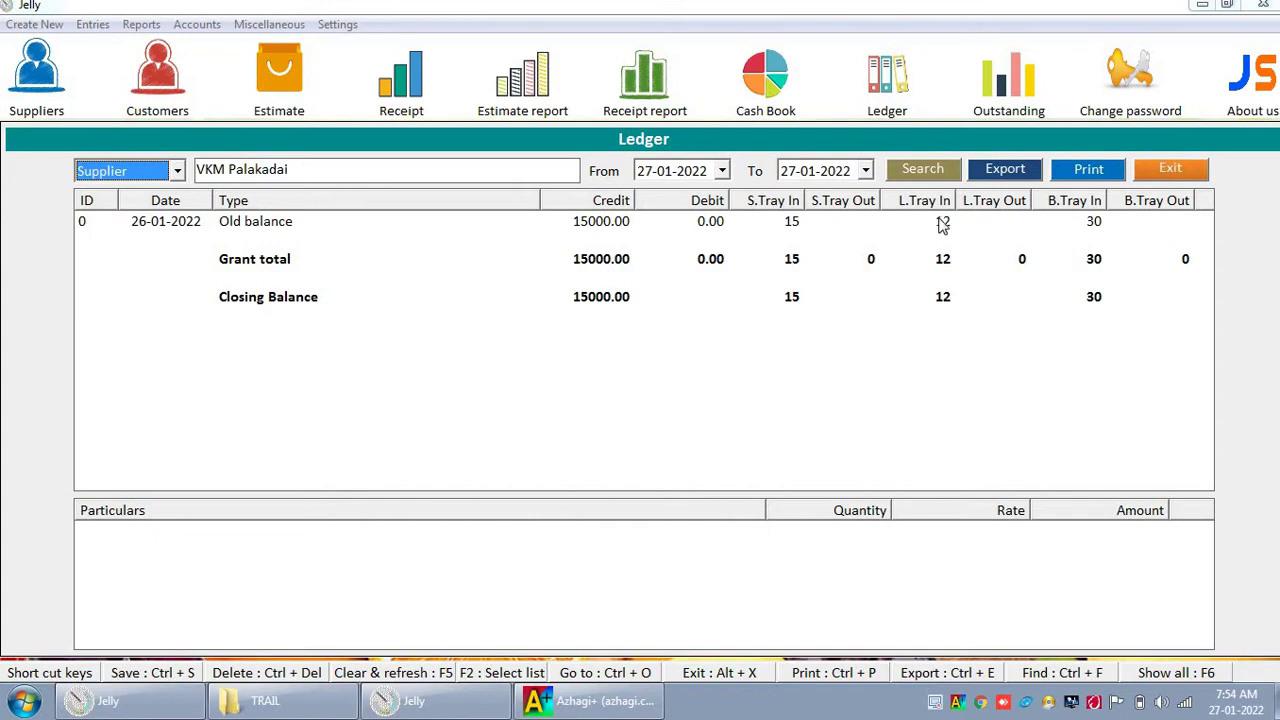
pyautogui.press('Down')
pyautogui.press('Tab')
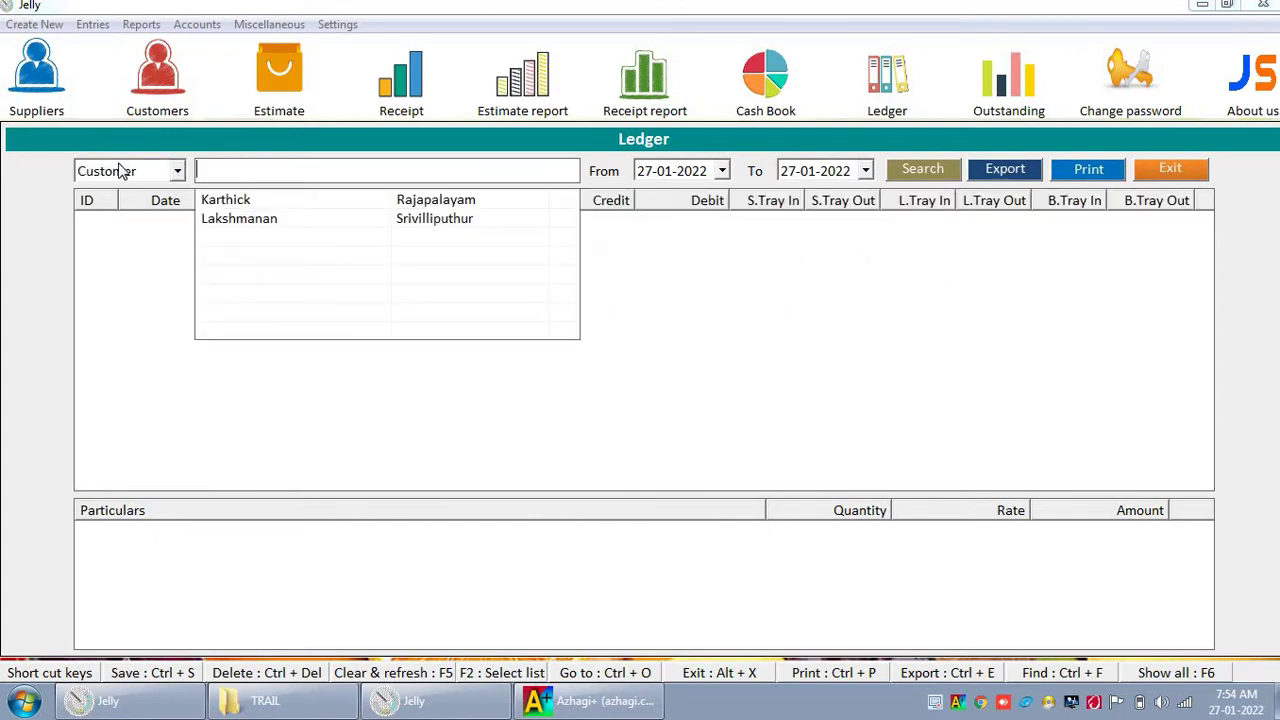
pyautogui.press('Return')
pyautogui.press('Return')
pyautogui.press('Return')
pyautogui.press('Return')
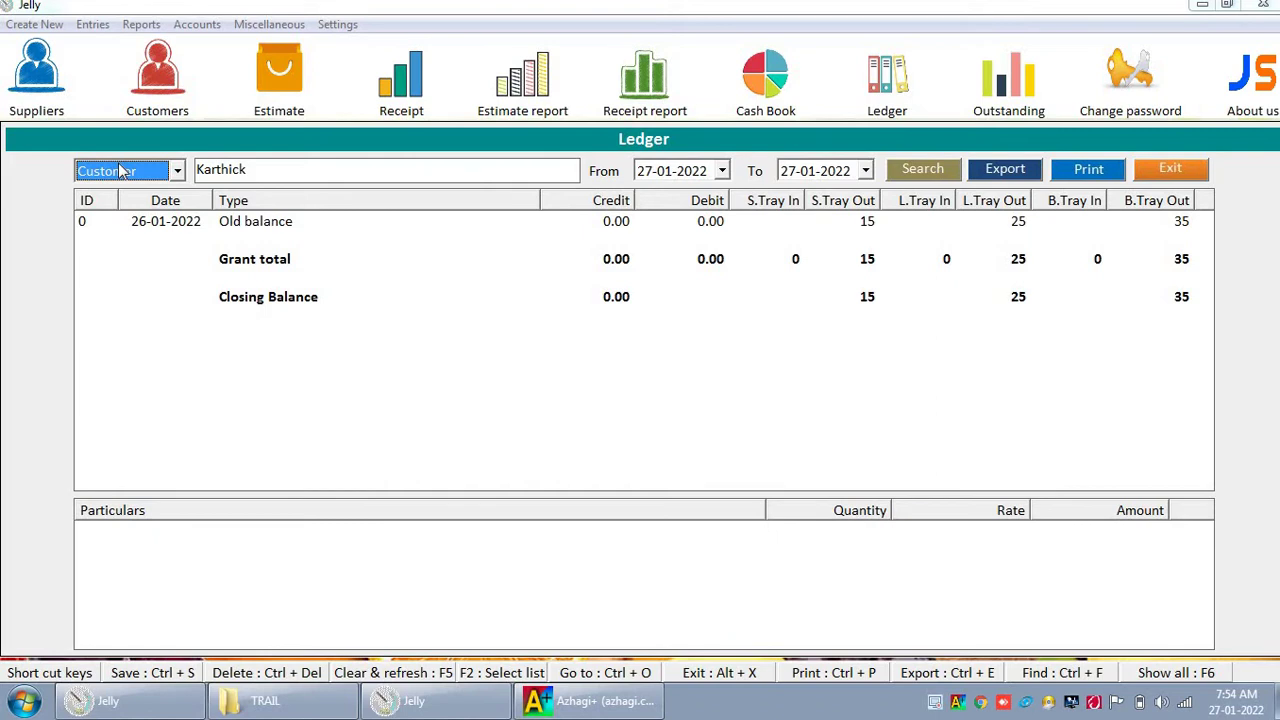
pyautogui.click(1172, 168)
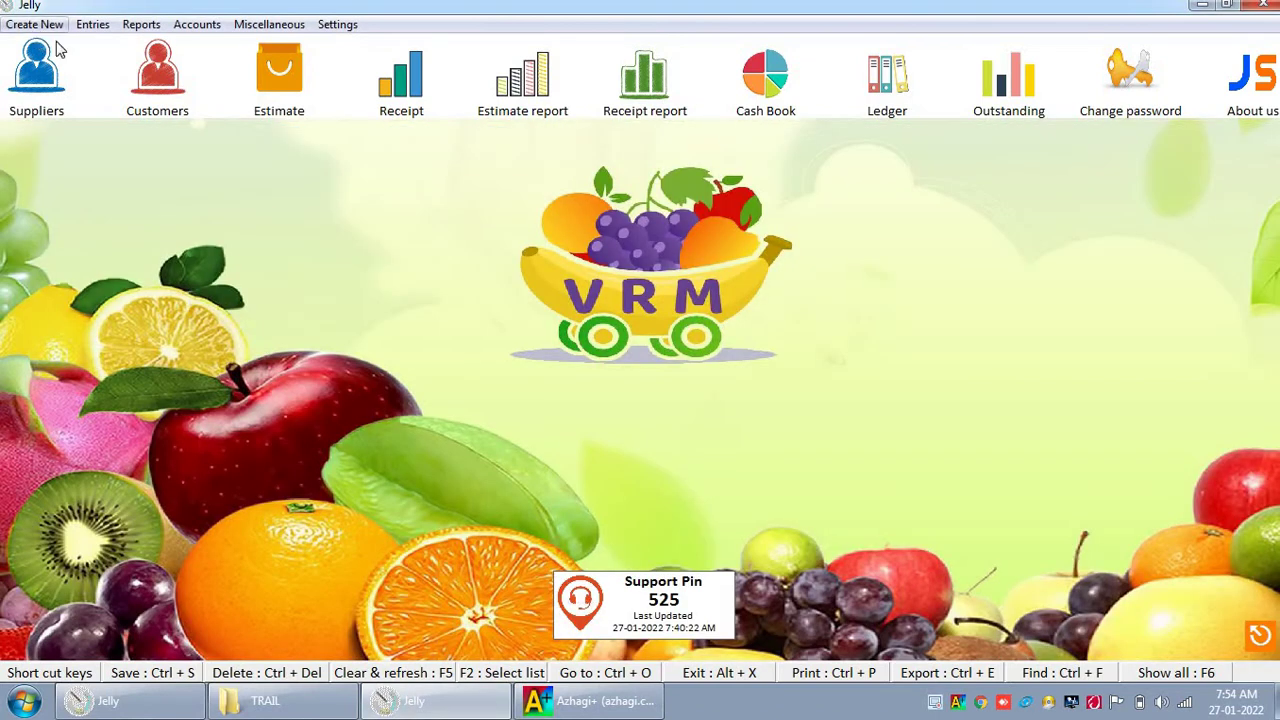
pyautogui.click(175, 68)
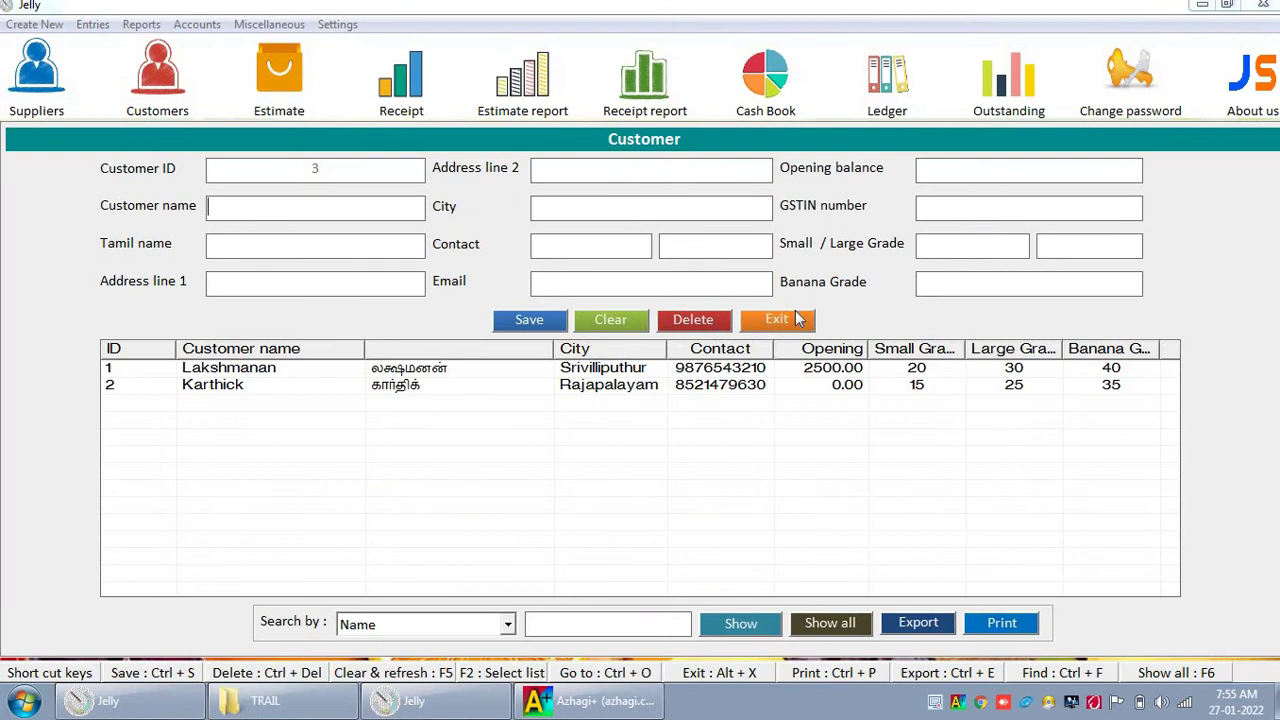
pyautogui.click(795, 318)
pyautogui.click(881, 90)
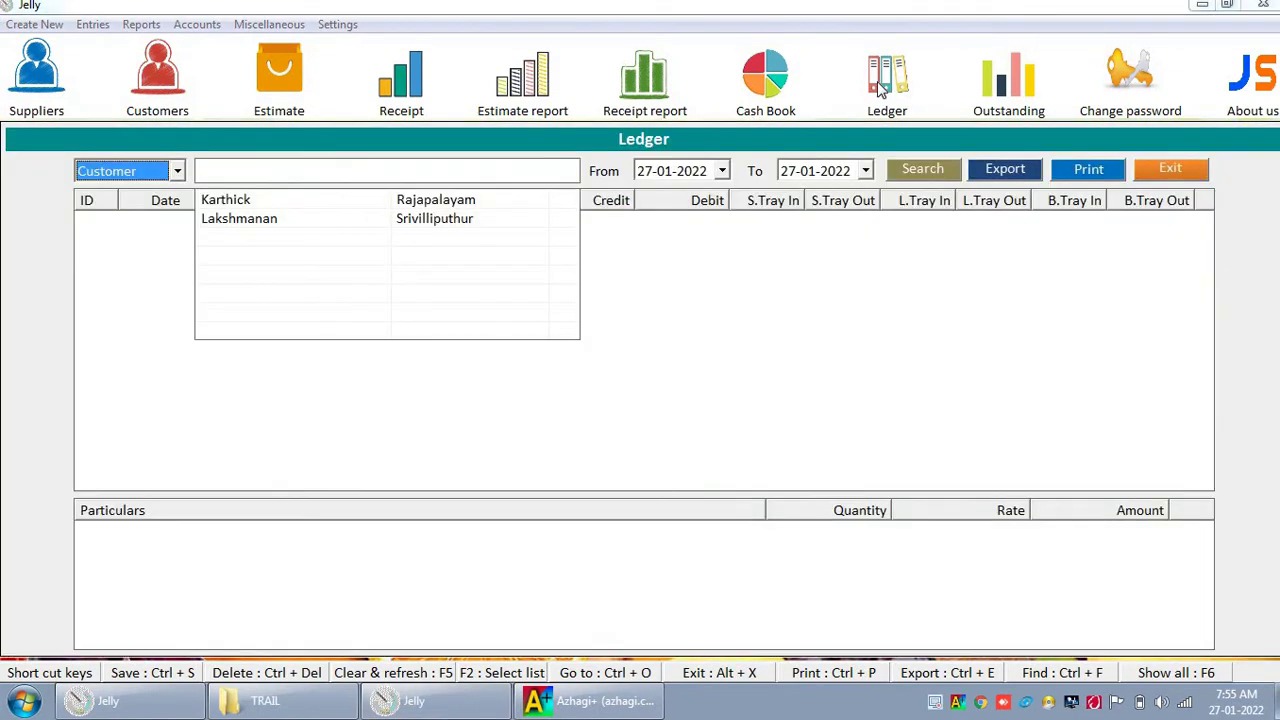
pyautogui.press('Down')
pyautogui.press('Down')
pyautogui.press('Up')
pyautogui.press('Return')
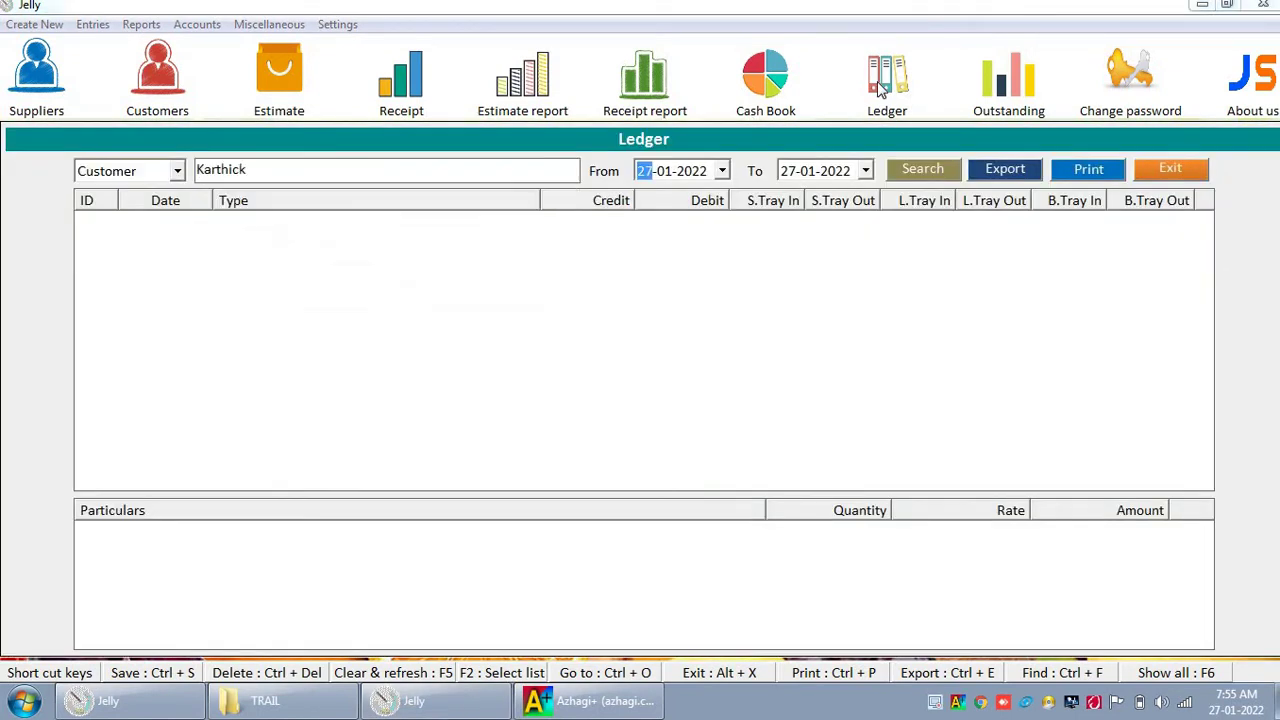
pyautogui.press('Tab')
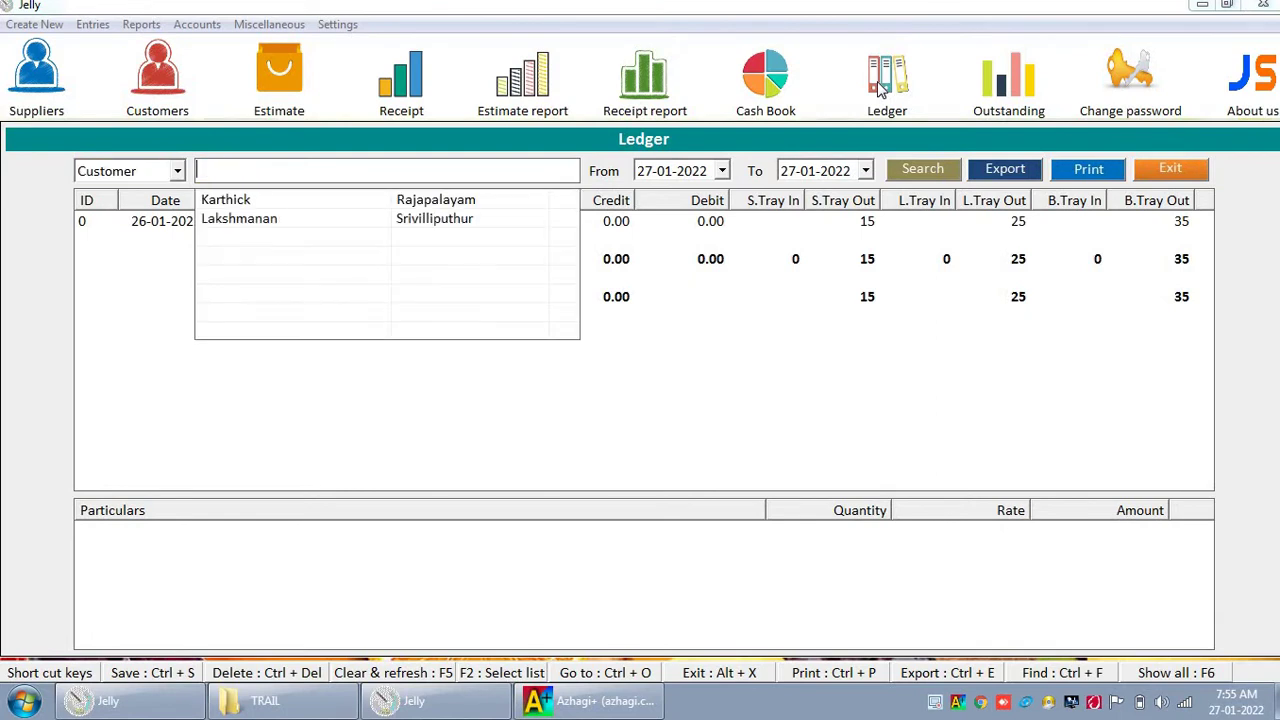
pyautogui.press('Down')
pyautogui.press('Return')
pyautogui.press('Return')
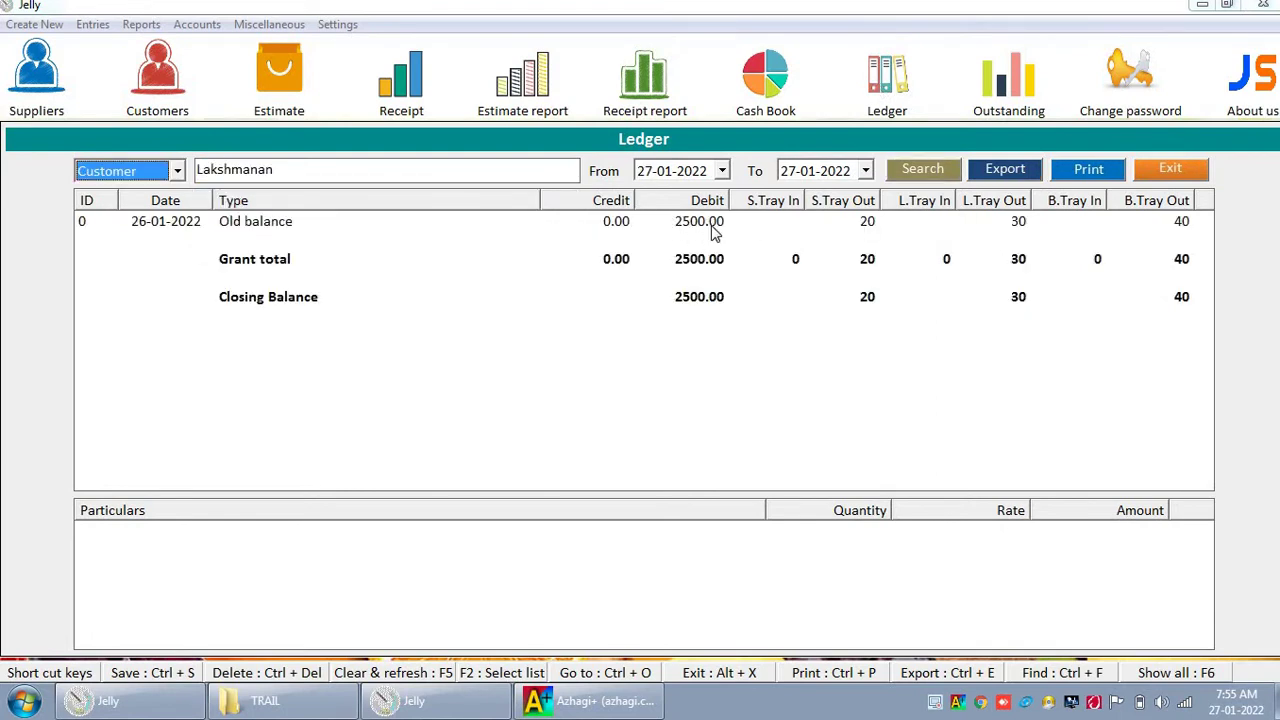
pyautogui.click(142, 70)
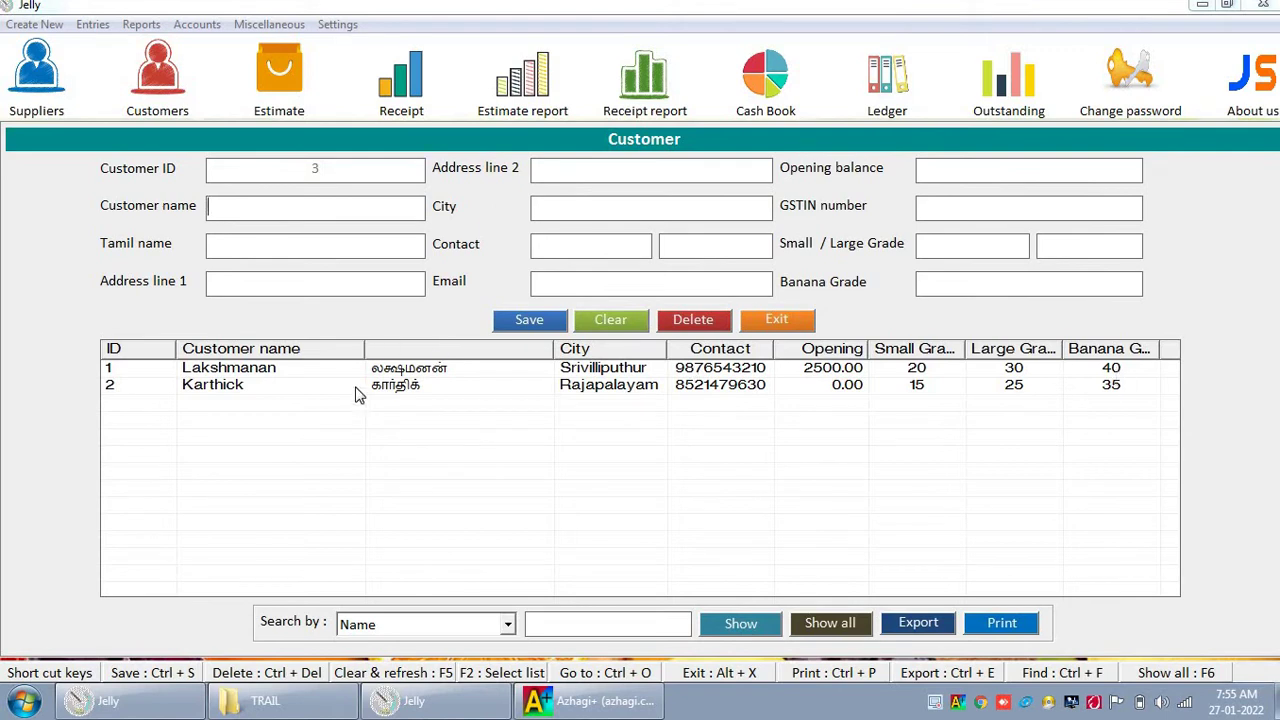
pyautogui.click(786, 331)
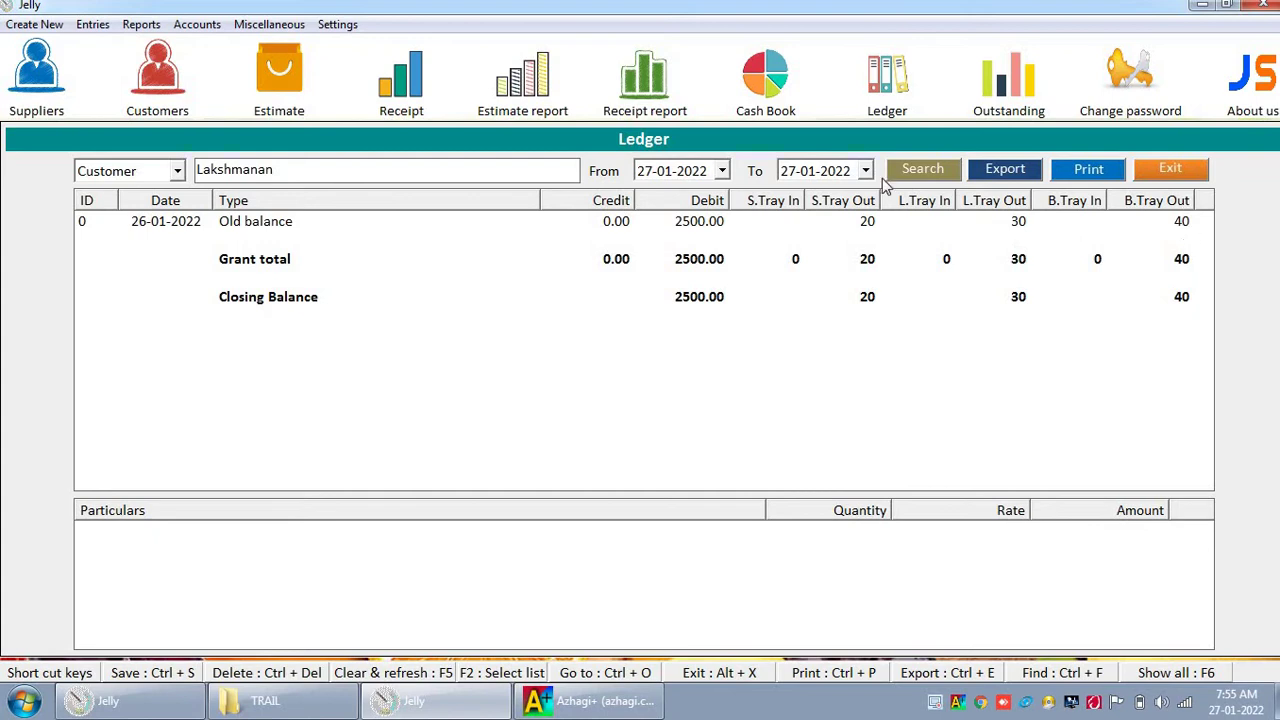
pyautogui.click(309, 165)
pyautogui.press('BackSpace')
pyautogui.press('Down')
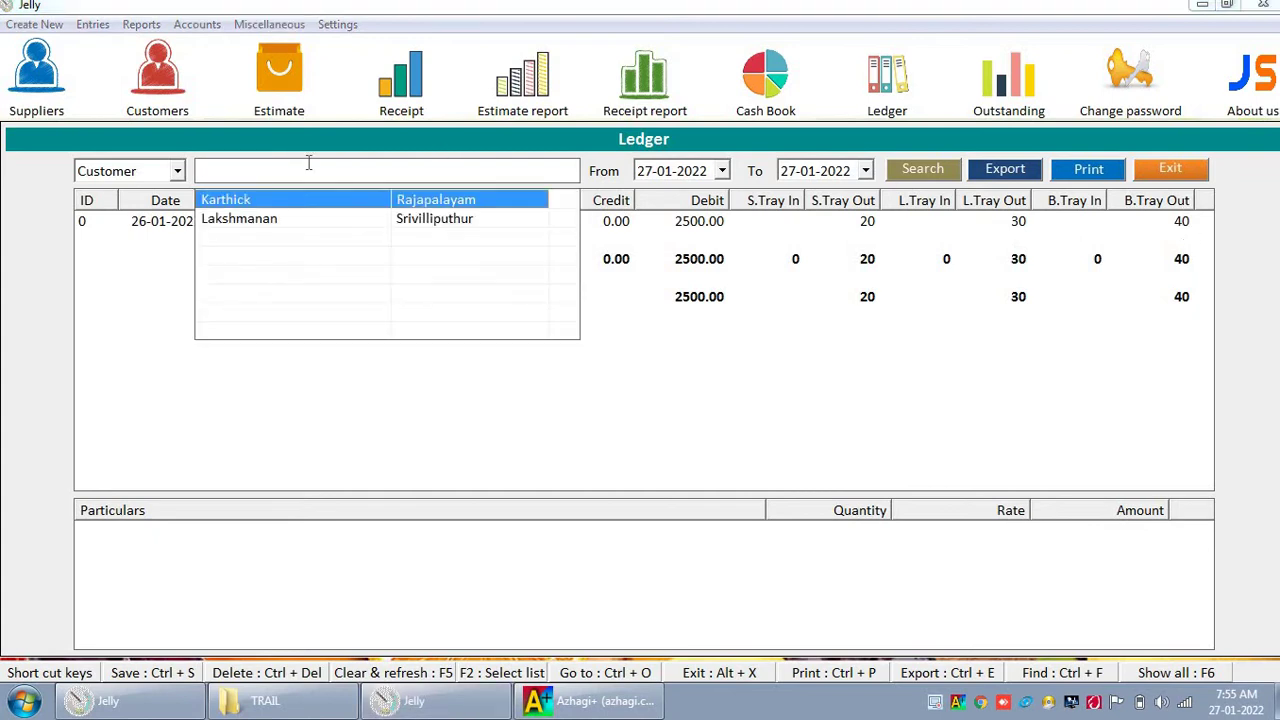
pyautogui.press('Return')
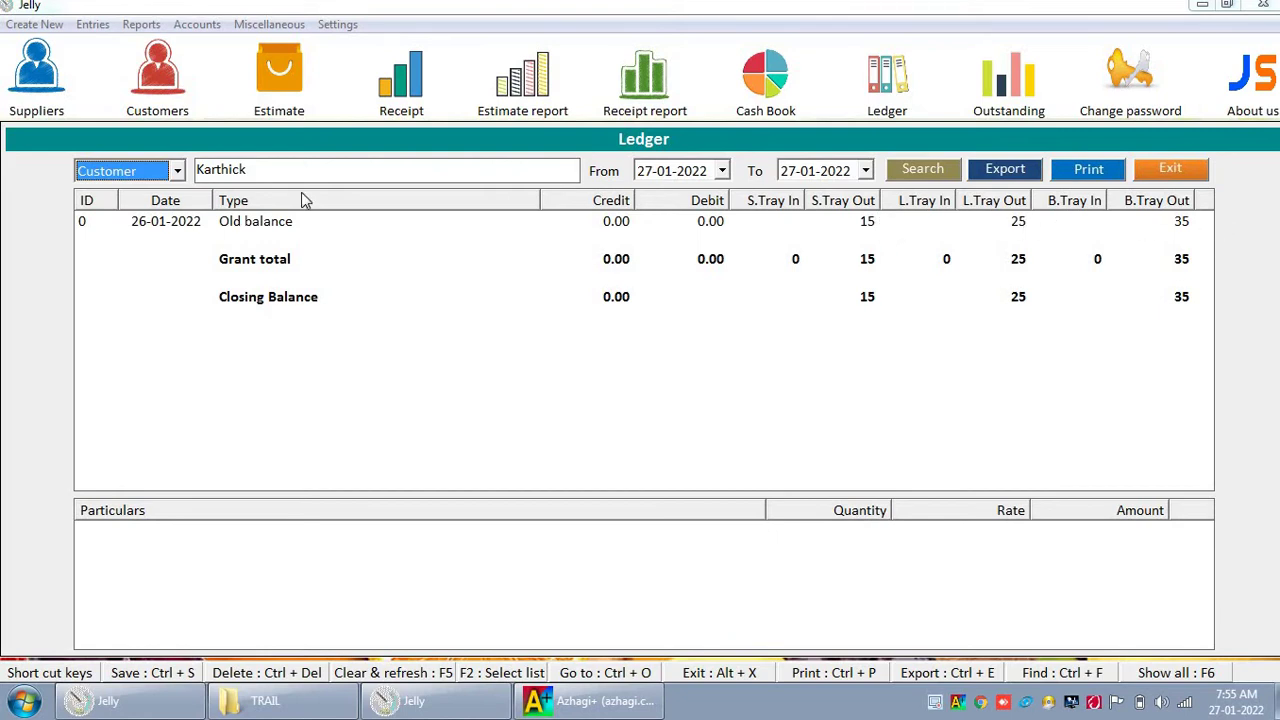
pyautogui.press('Down')
pyautogui.press('Tab')
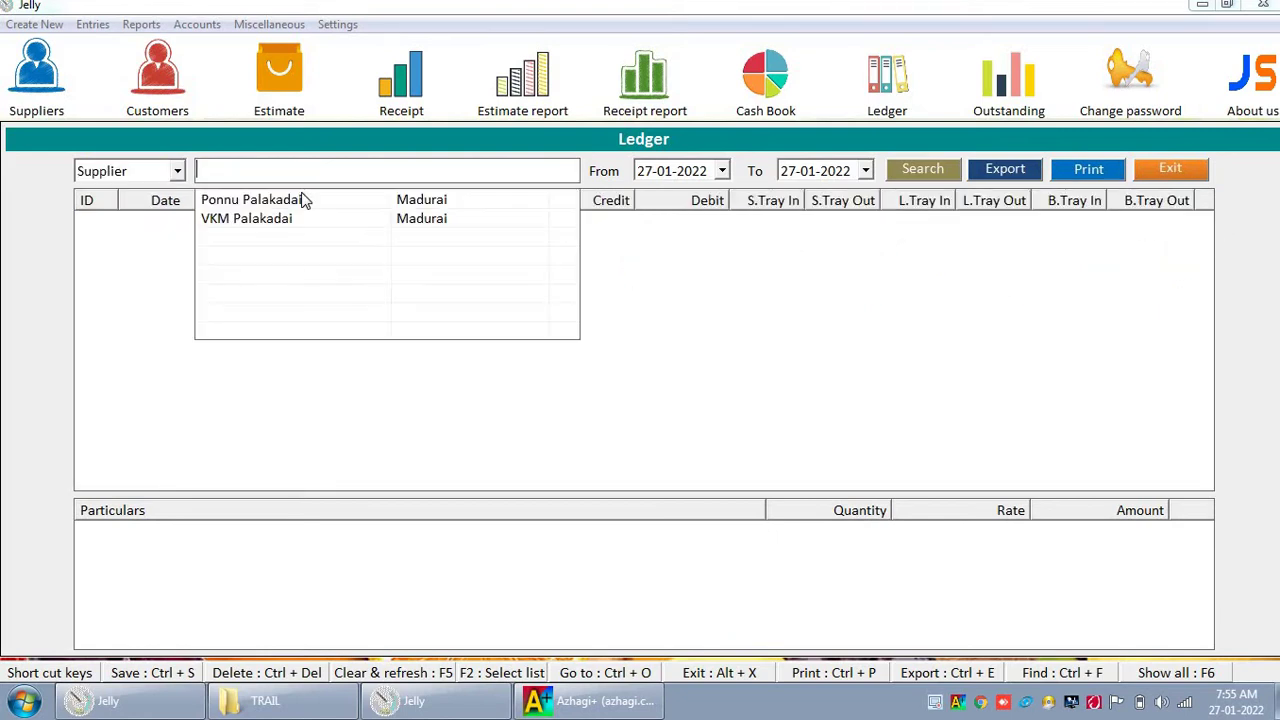
pyautogui.press('Down')
pyautogui.press('Down')
pyautogui.press('Return')
pyautogui.press('Return')
pyautogui.press('Return')
pyautogui.press('Return')
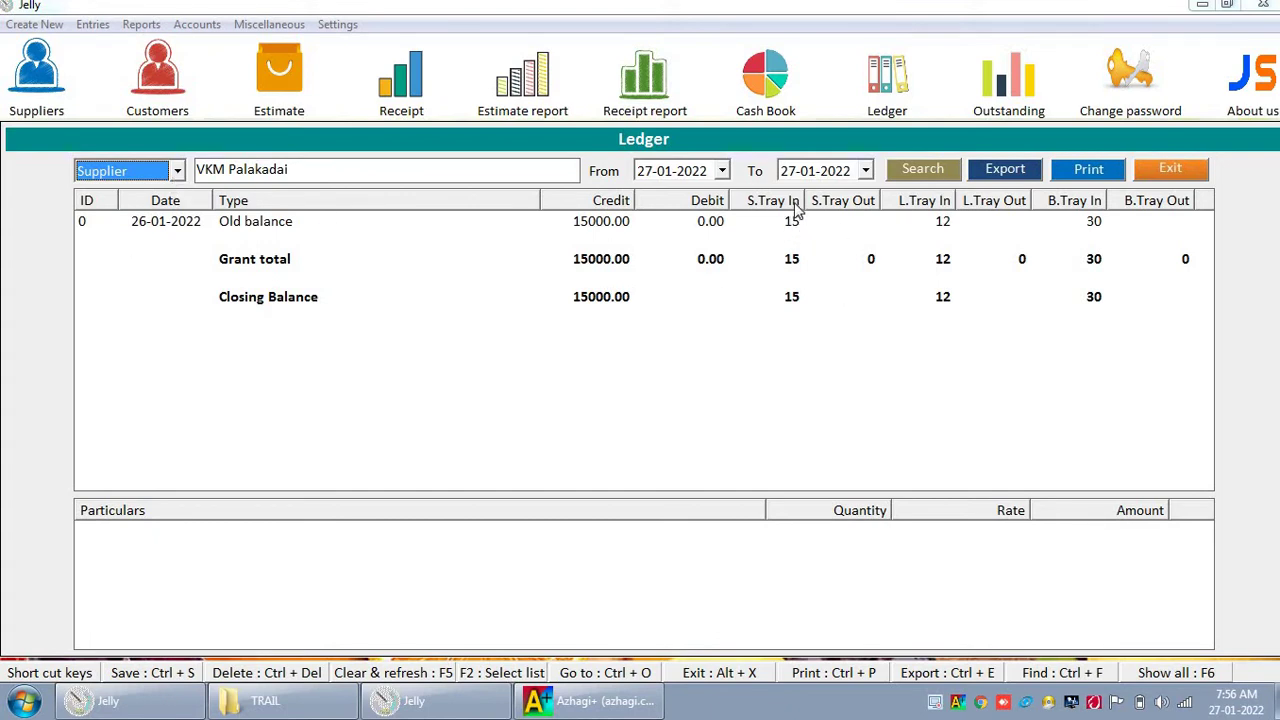
pyautogui.click(1170, 172)
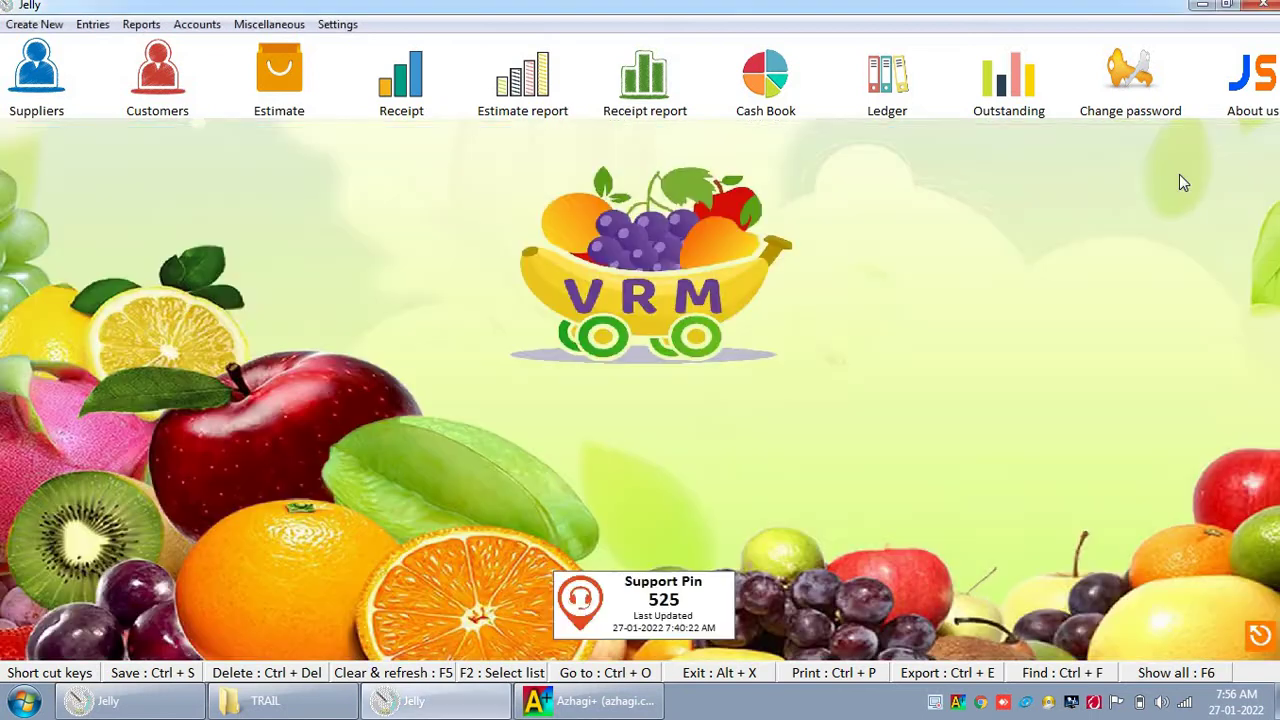
# Step: Start a new Purchase entry from the Entries menu
pyautogui.click(92, 26)
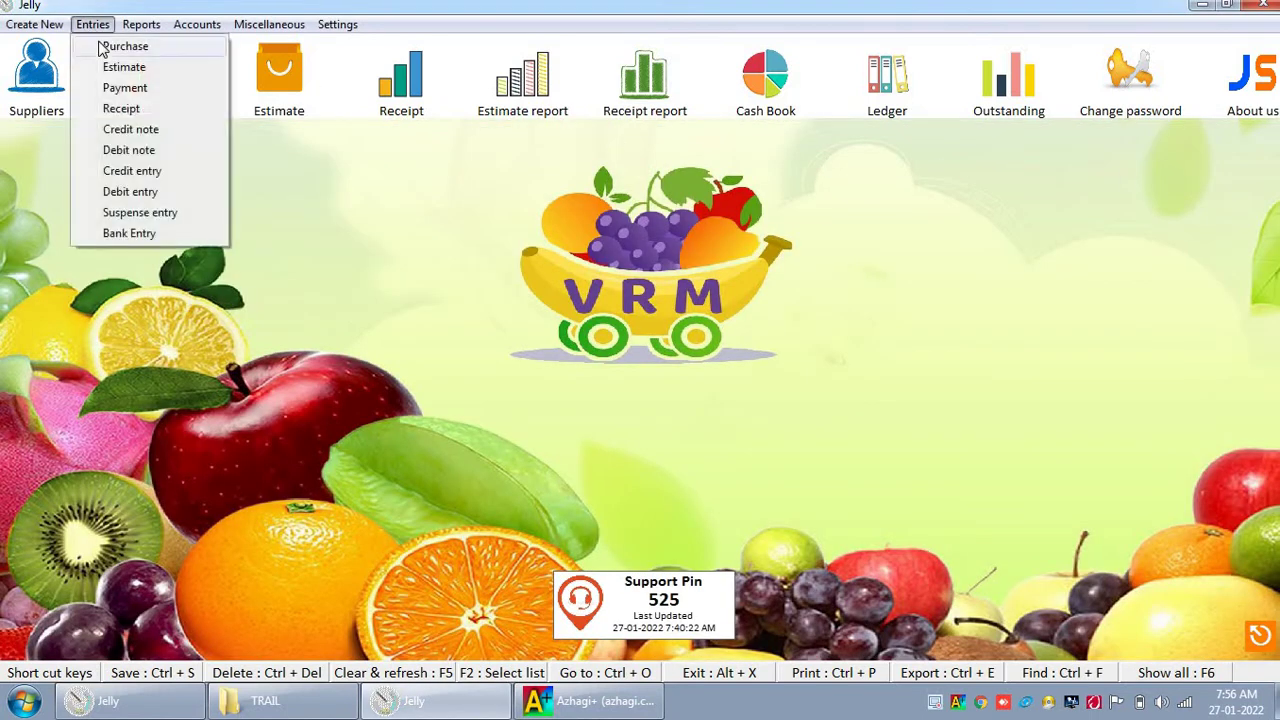
pyautogui.moveTo(62, 28)
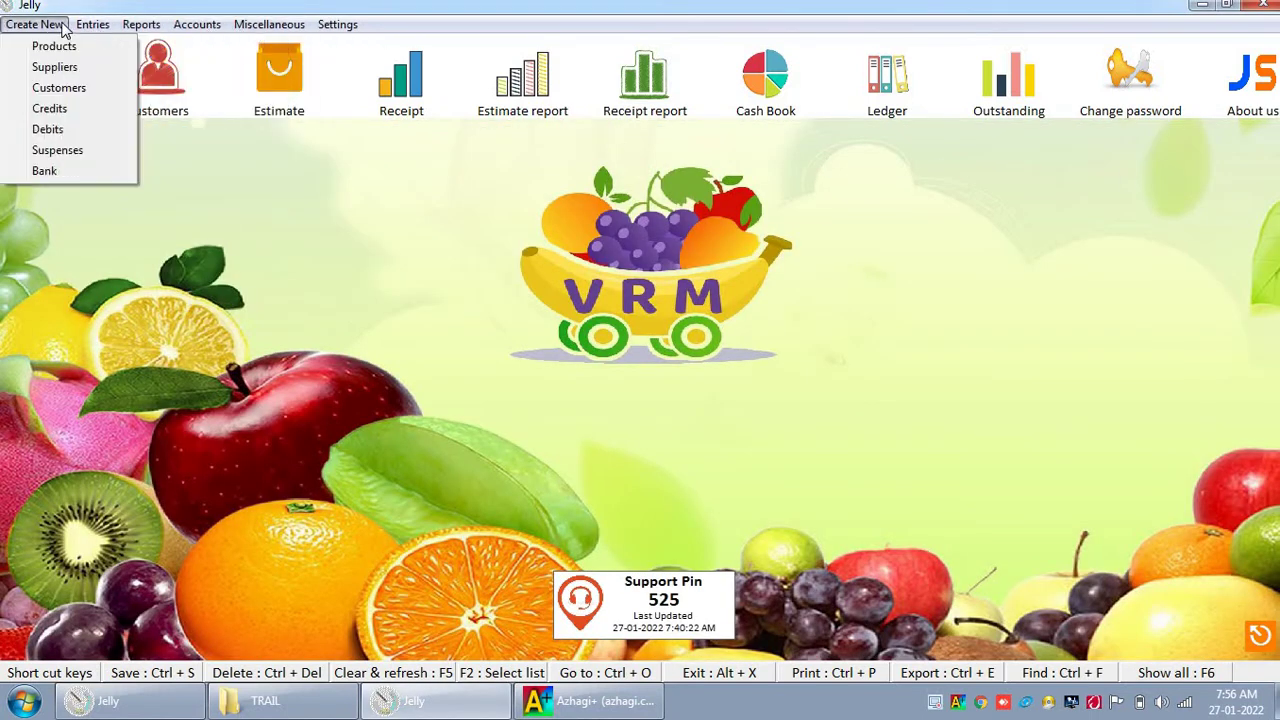
pyautogui.click(120, 46)
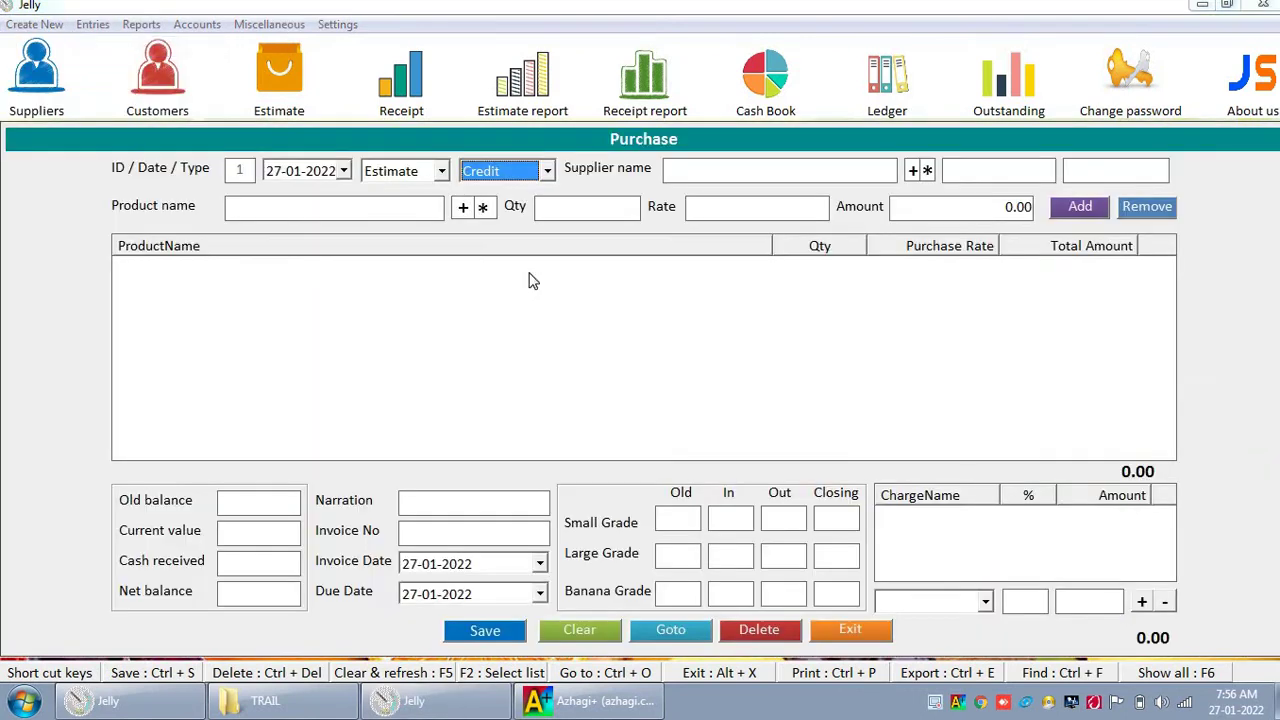
pyautogui.press('Return')
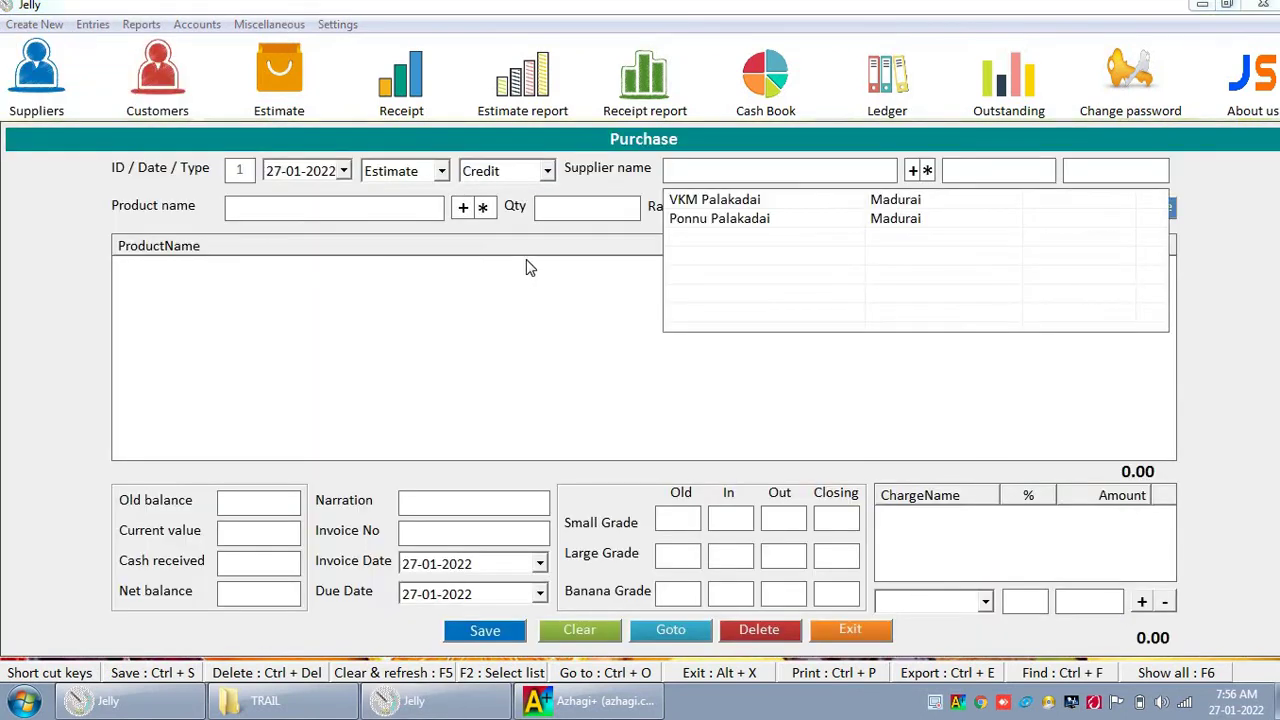
# Step: Try Cash as the purchase payment type, then set it back to Credit
pyautogui.click(493, 174)
pyautogui.click(492, 172)
pyautogui.click(492, 172)
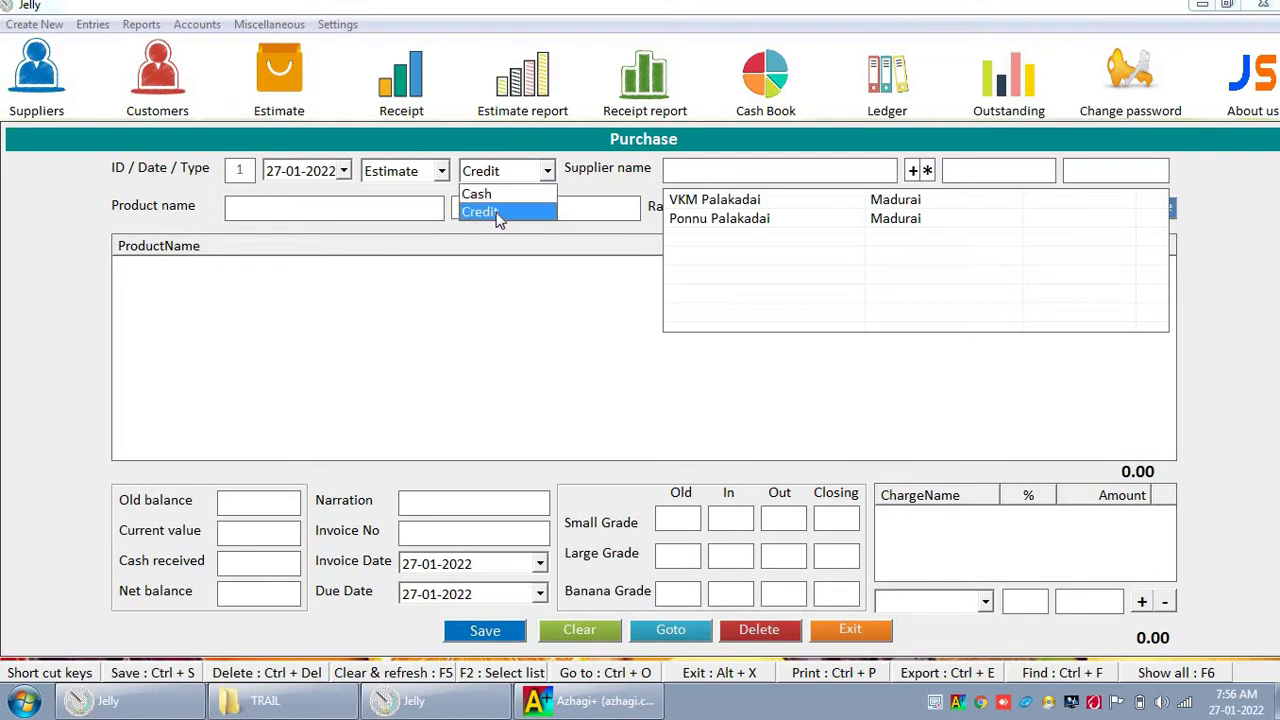
pyautogui.click(498, 218)
pyautogui.click(498, 174)
pyautogui.click(503, 193)
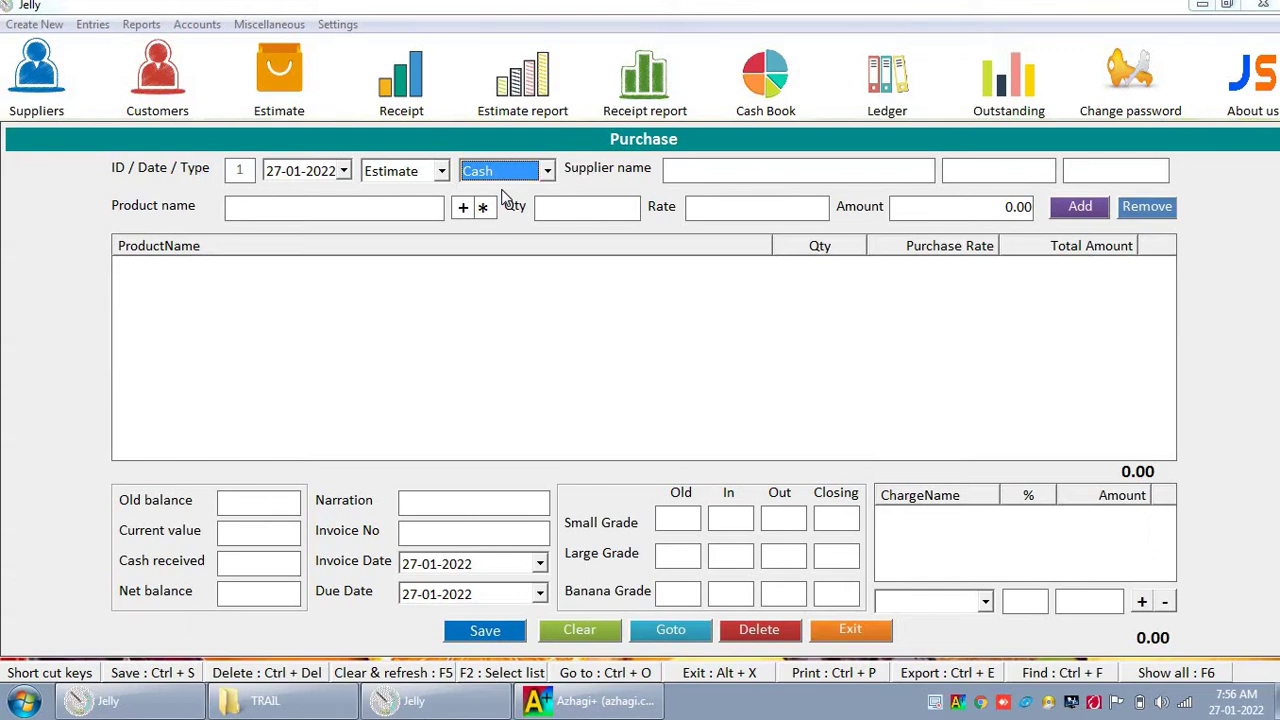
pyautogui.press('Down')
pyautogui.press('Return')
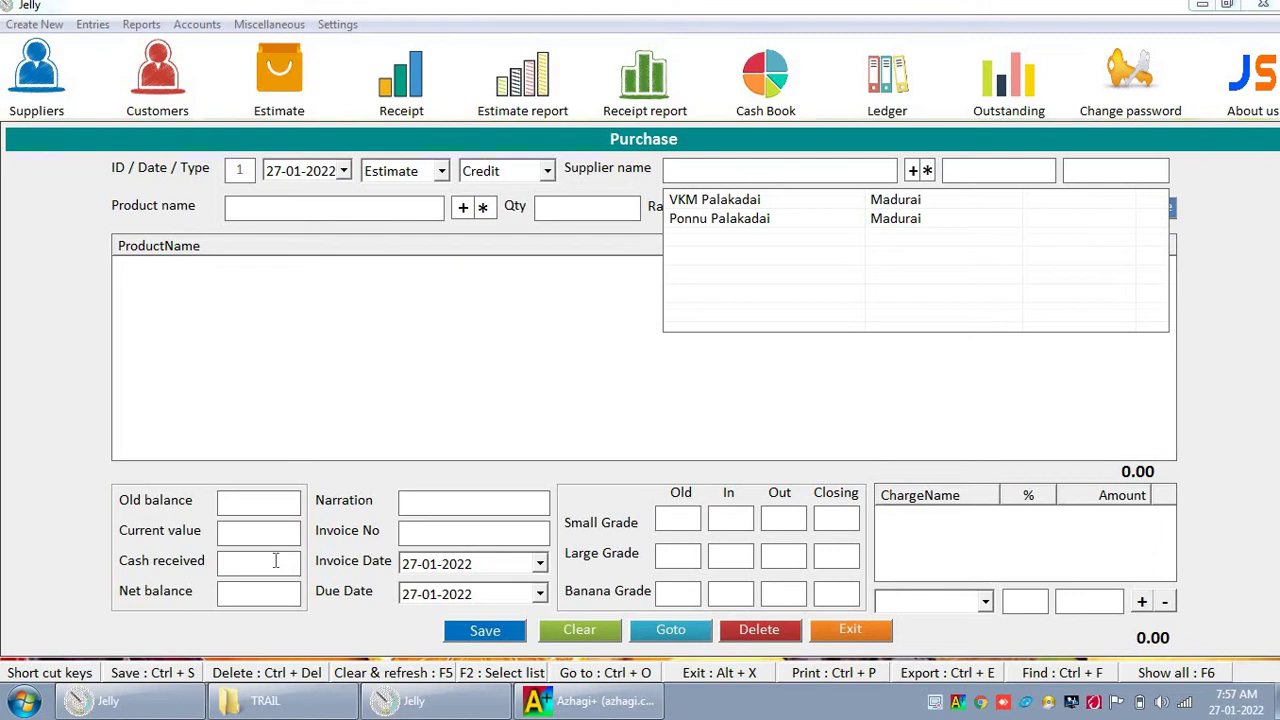
# Step: Choose Ponnu Palakadai as supplier and add Banana, quantity 15 at rate 250
pyautogui.press('Down')
pyautogui.press('Down')
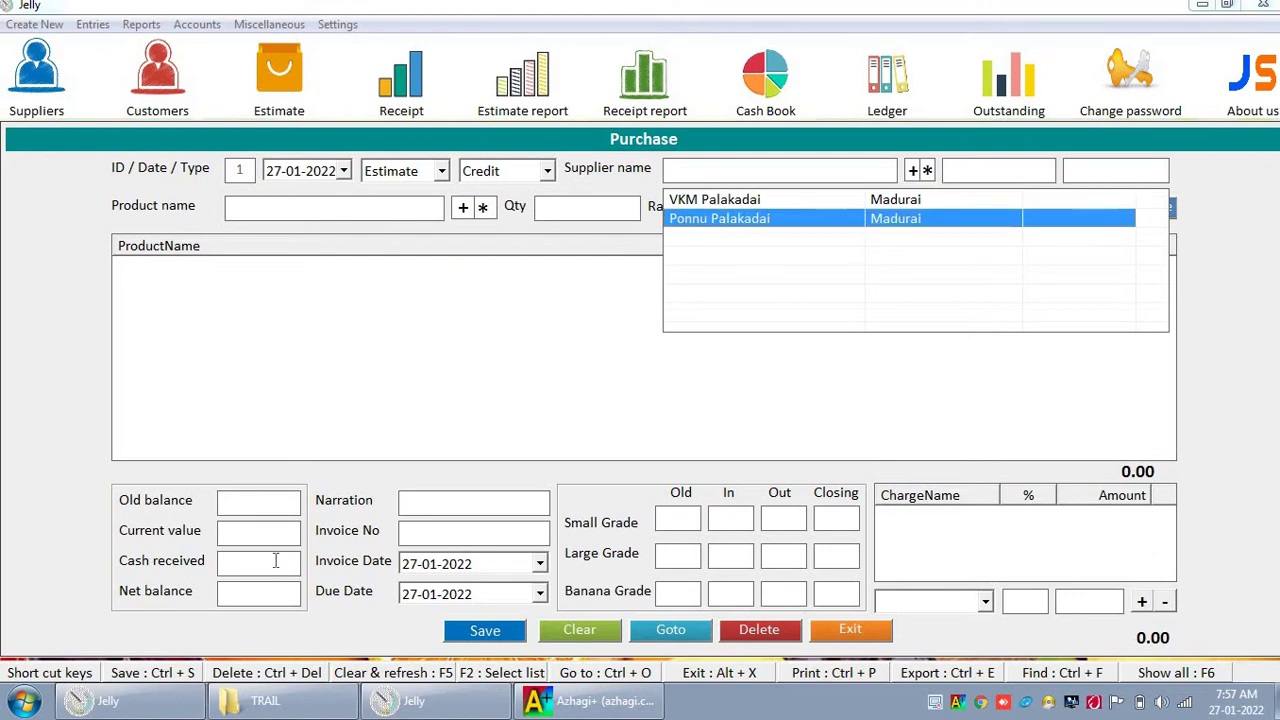
pyautogui.press('Return')
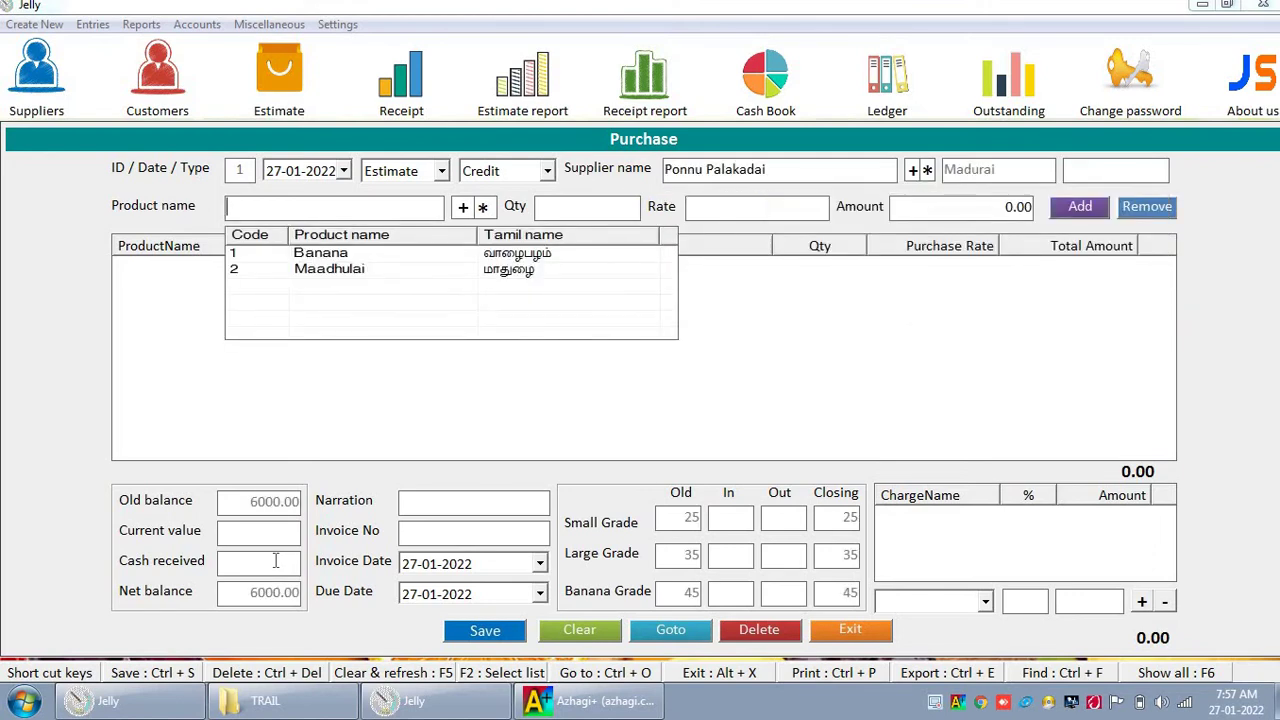
pyautogui.press('Down')
pyautogui.press('Return')
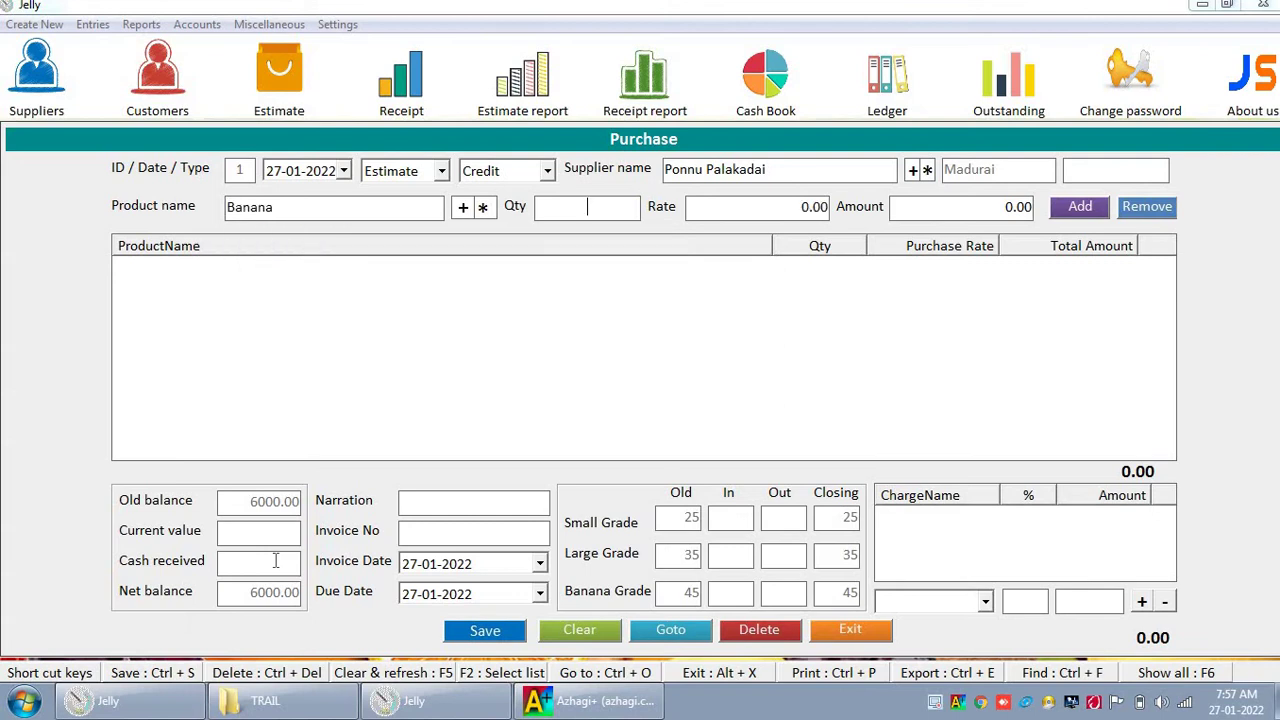
pyautogui.write('15')
pyautogui.press('Return')
pyautogui.write('250')
pyautogui.press('Return')
pyautogui.press('Return')
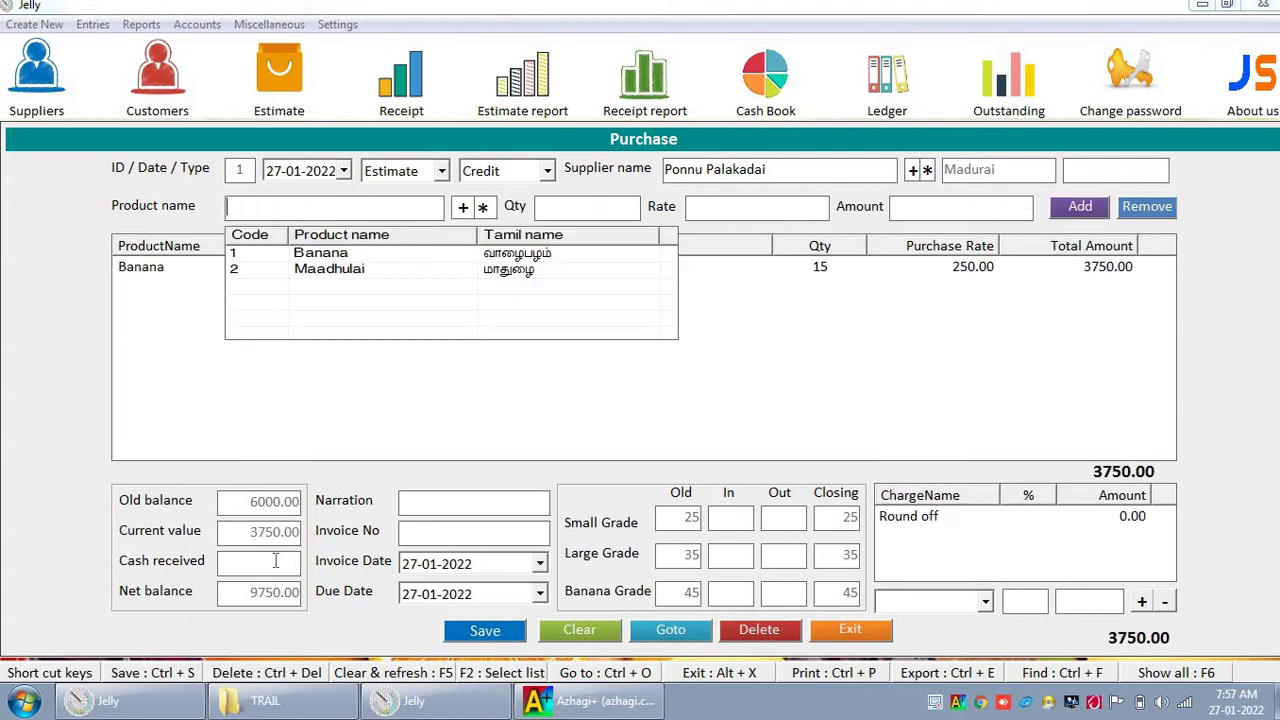
# Step: Add Maadhulai, quantity 20 at rate 100, bringing the purchase total to 5750.00
pyautogui.press('Down')
pyautogui.press('Down')
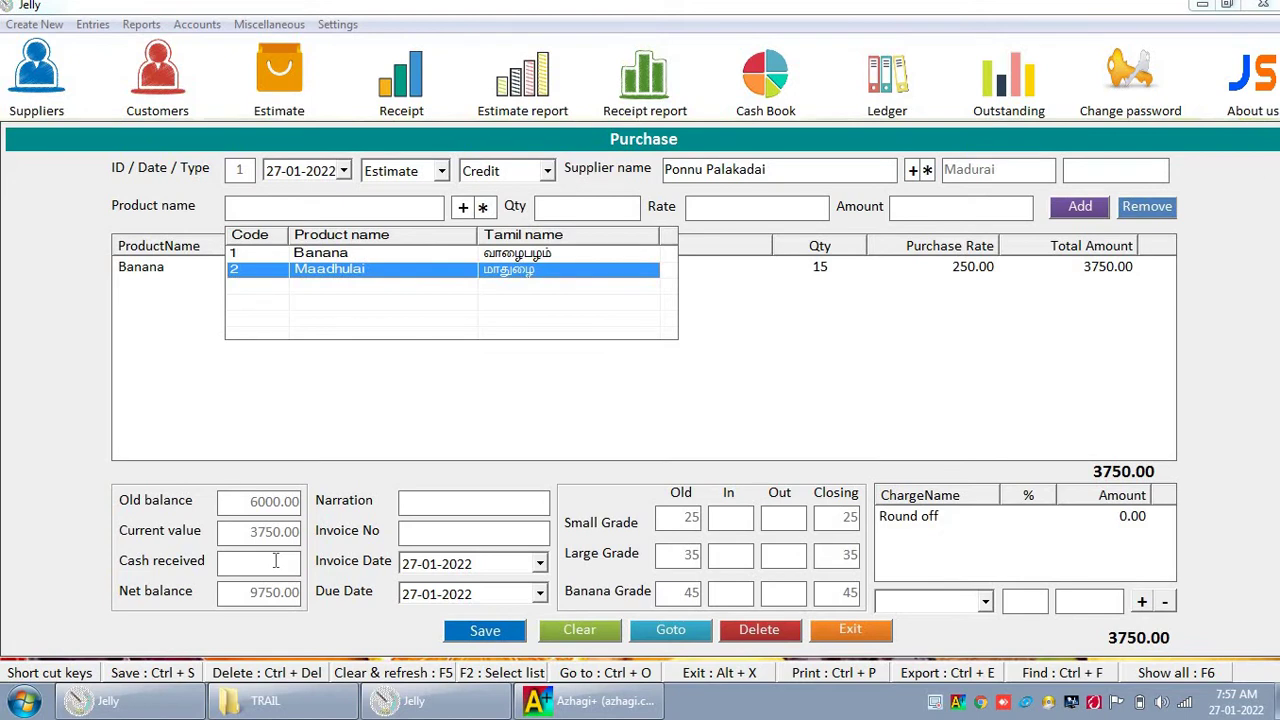
pyautogui.press('Return')
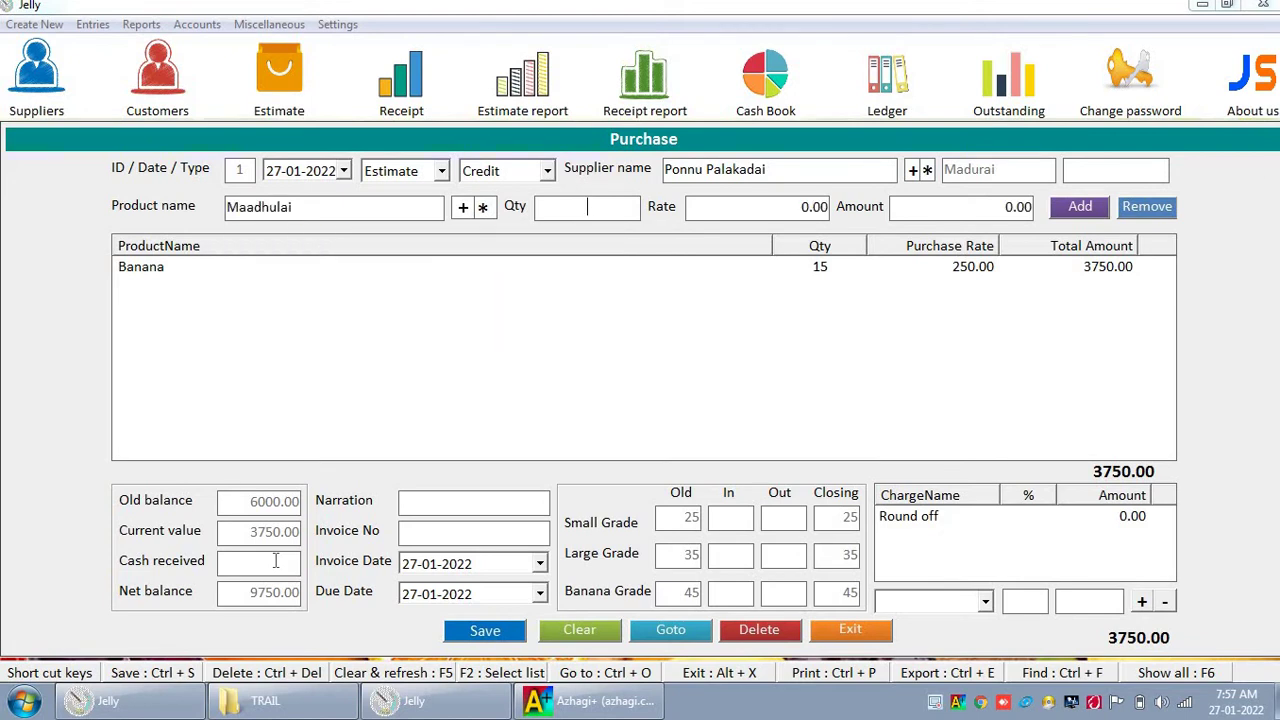
pyautogui.write('20')
pyautogui.press('Return')
pyautogui.write('100')
pyautogui.press('Return')
pyautogui.press('Return')
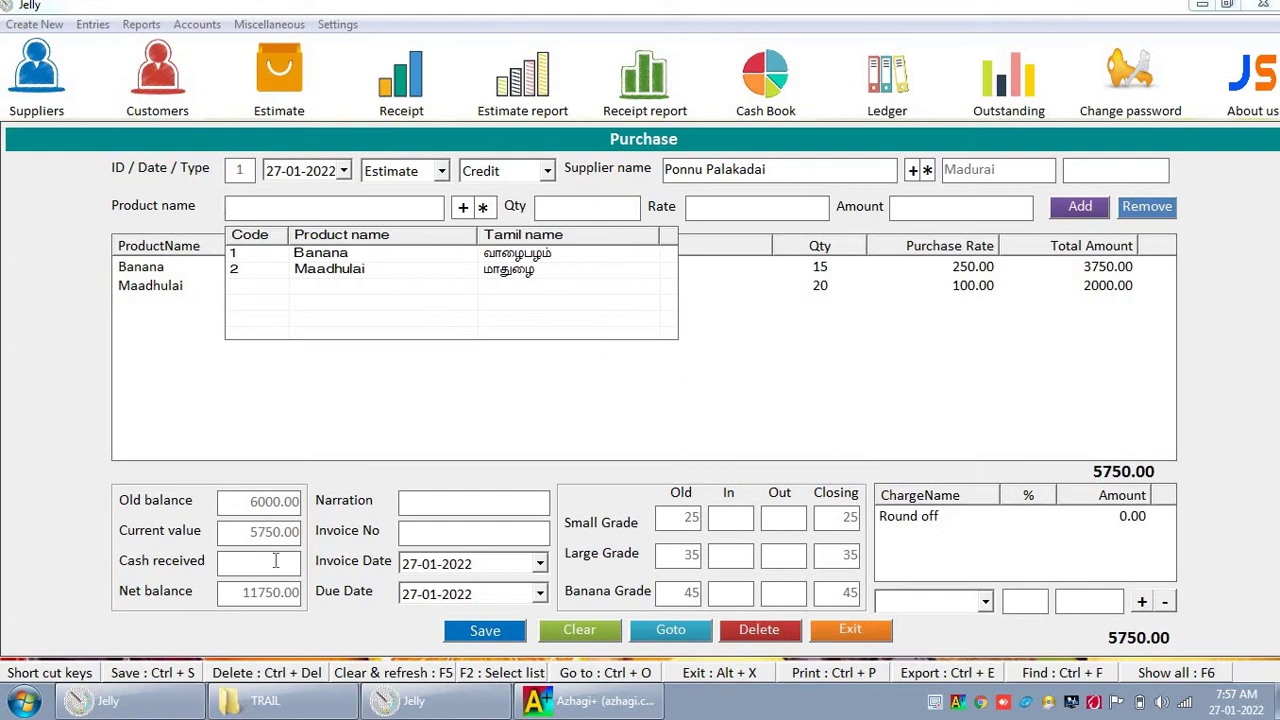
pyautogui.press('Escape')
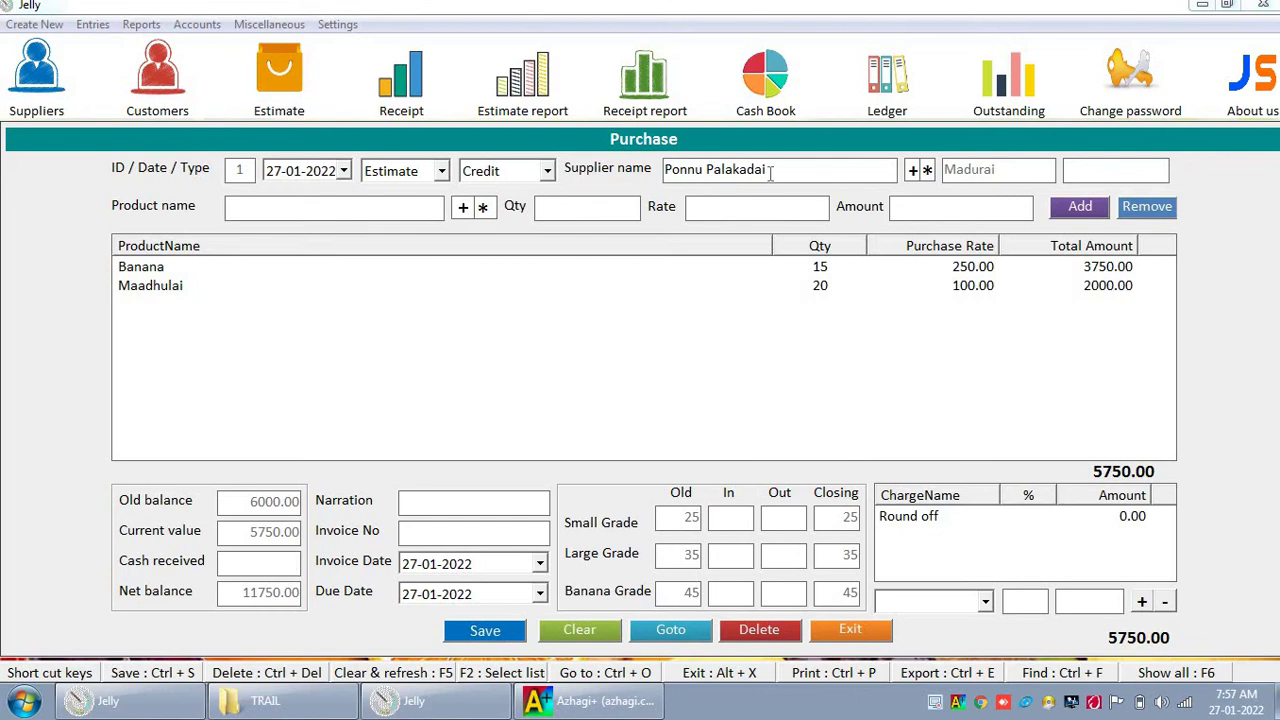
# Step: After checking the supplier list, enter 5000.00 cash received and invoice number PP101
pyautogui.click(30, 80)
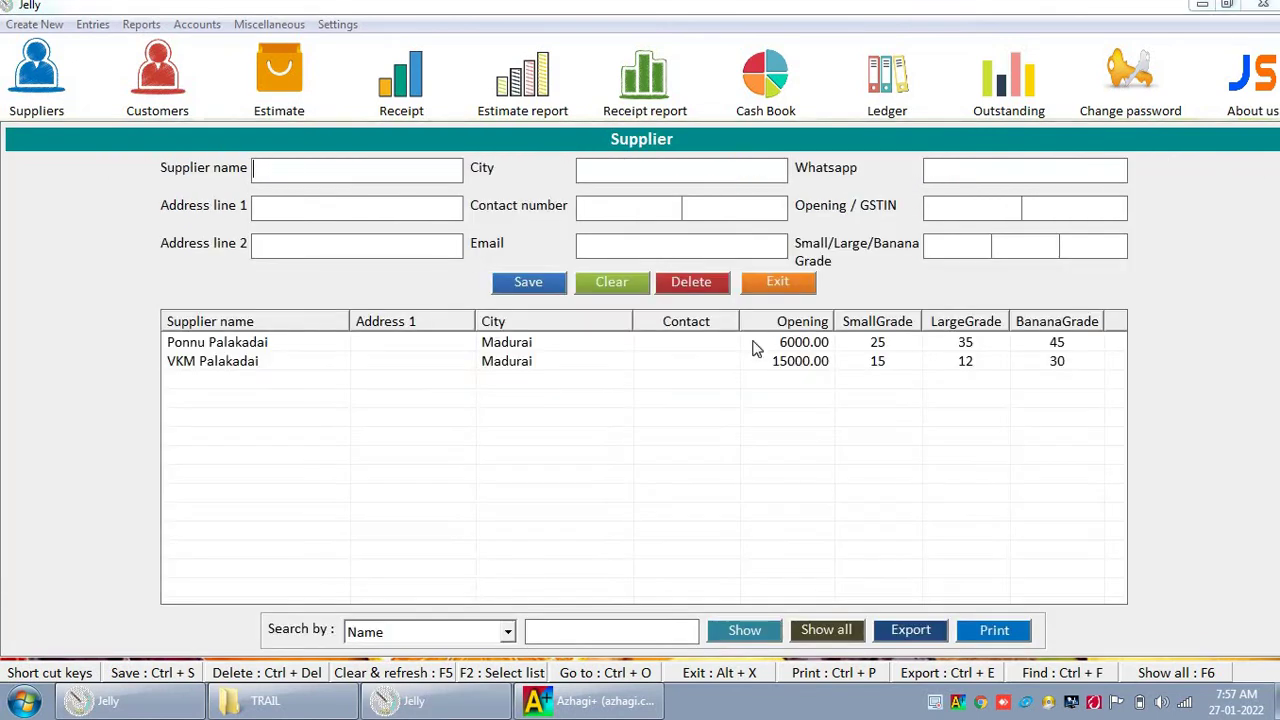
pyautogui.click(785, 283)
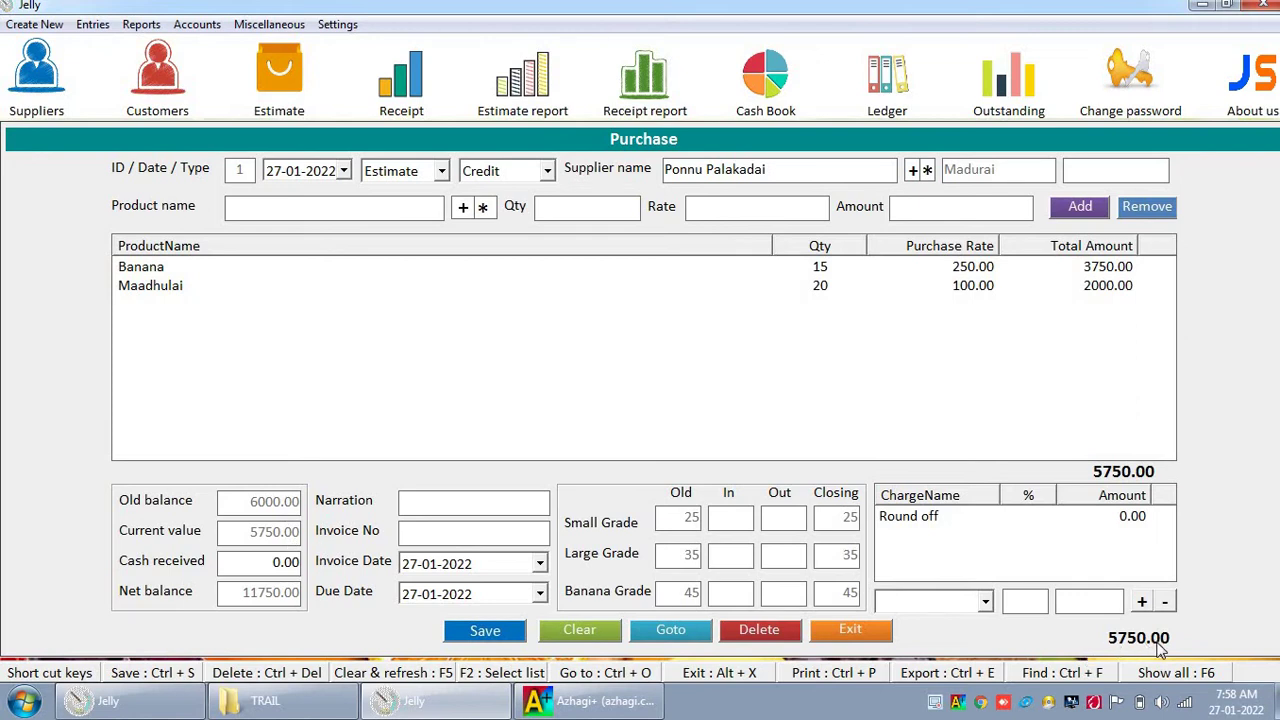
pyautogui.click(249, 560)
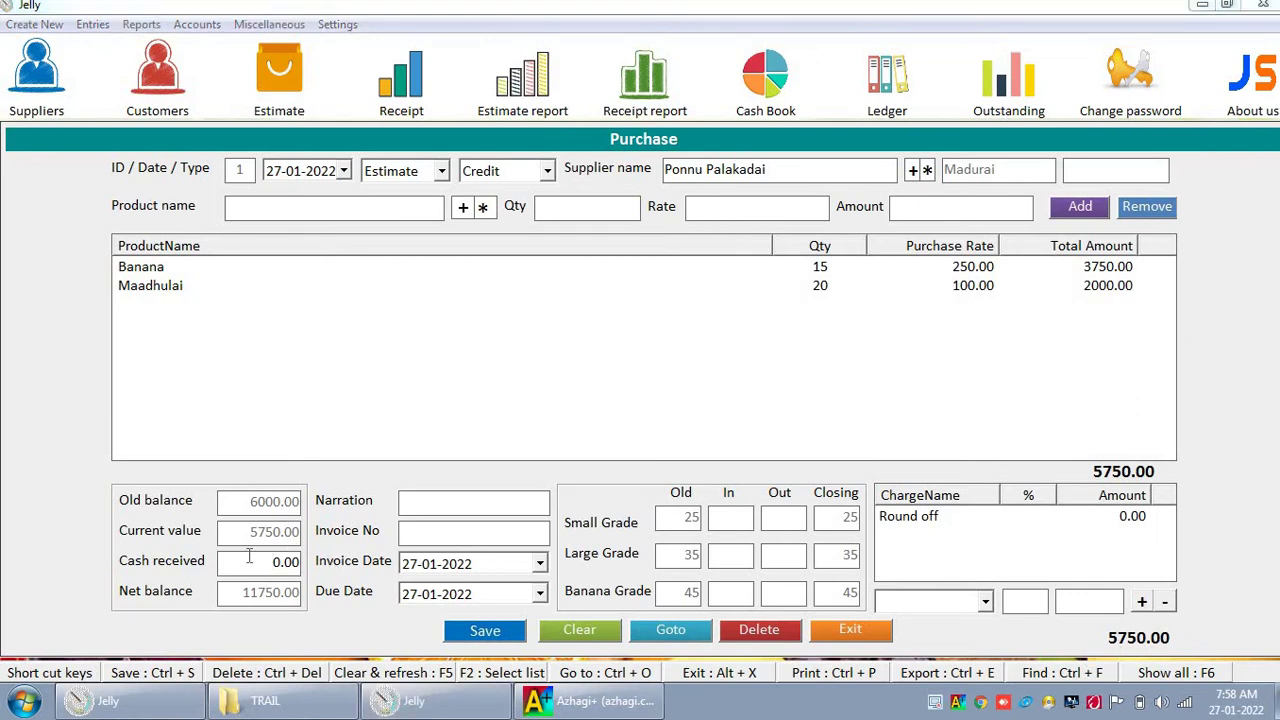
pyautogui.write('500')
pyautogui.click(251, 599)
pyautogui.write('PP101')
pyautogui.press('Tab')
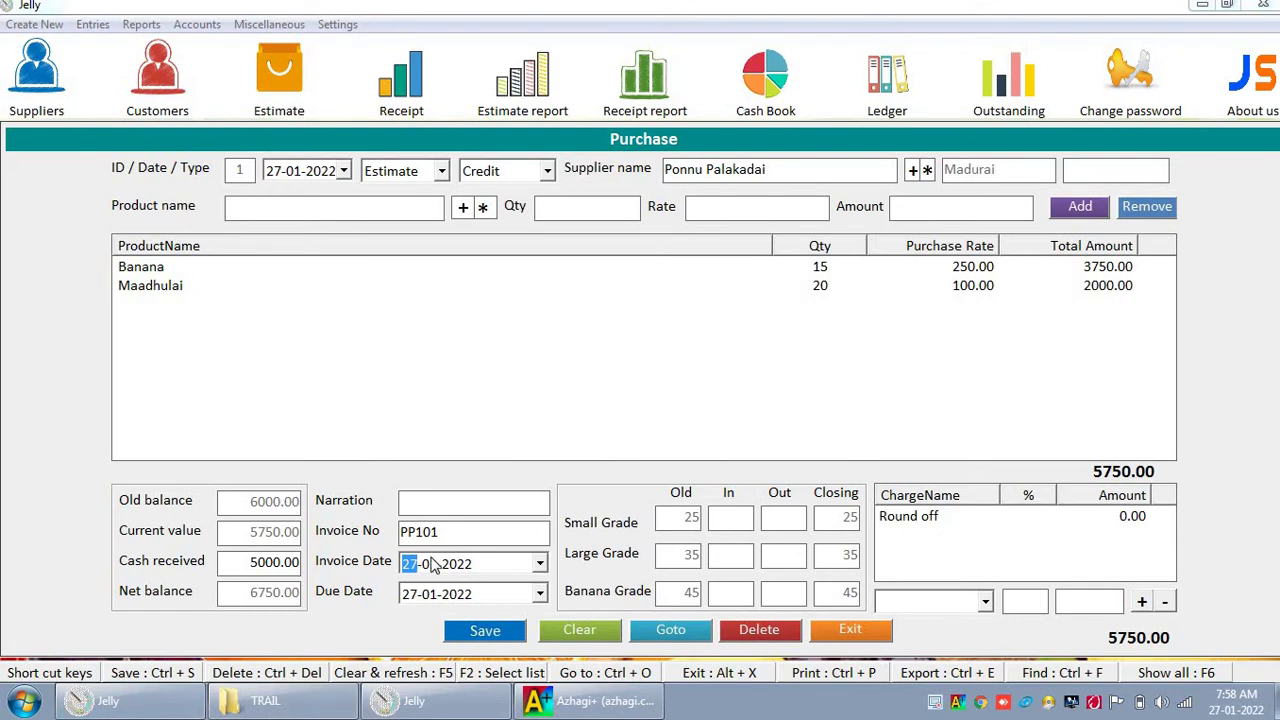
pyautogui.press('Tab')
pyautogui.press('Tab')
# Step: Fill the grade crate In and Out counts so the grades close at 25, 30 and 38
pyautogui.write('10')
pyautogui.press('Tab')
pyautogui.write('5')
pyautogui.press('Tab')
pyautogui.write('310')
pyautogui.press('Tab')
pyautogui.write('10')
pyautogui.press('Tab')
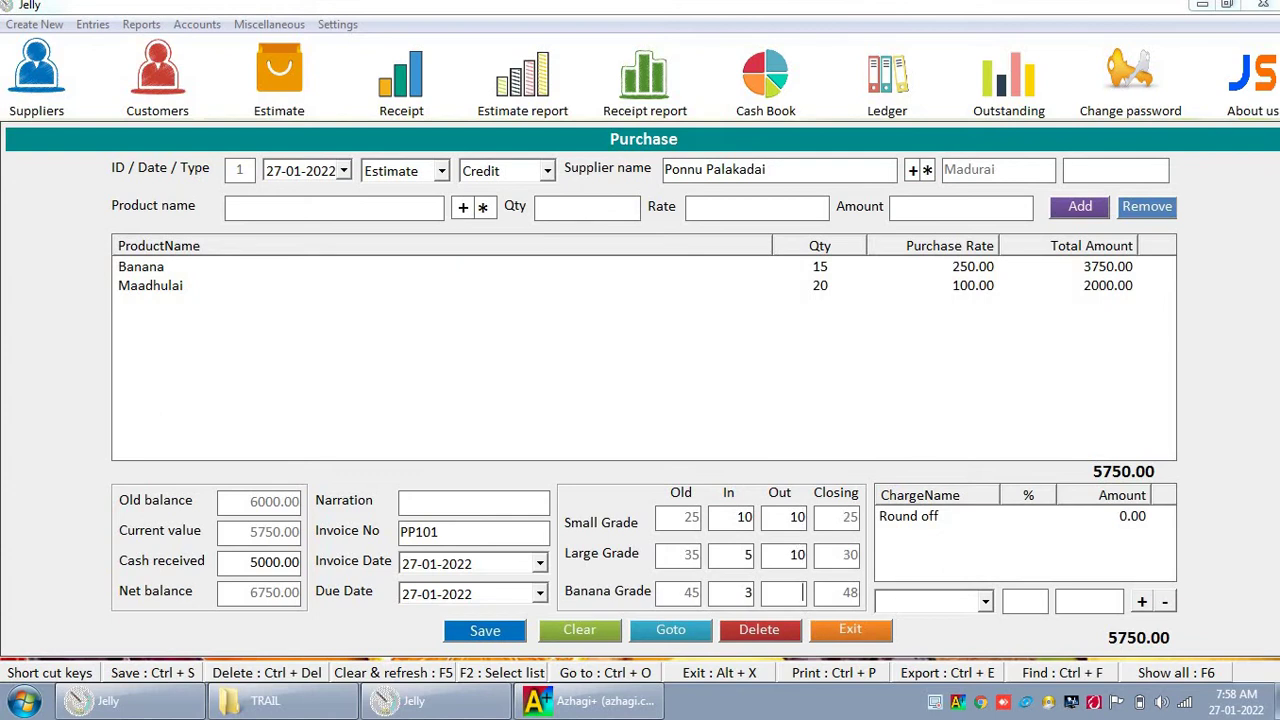
pyautogui.write('10')
pyautogui.press('Tab')
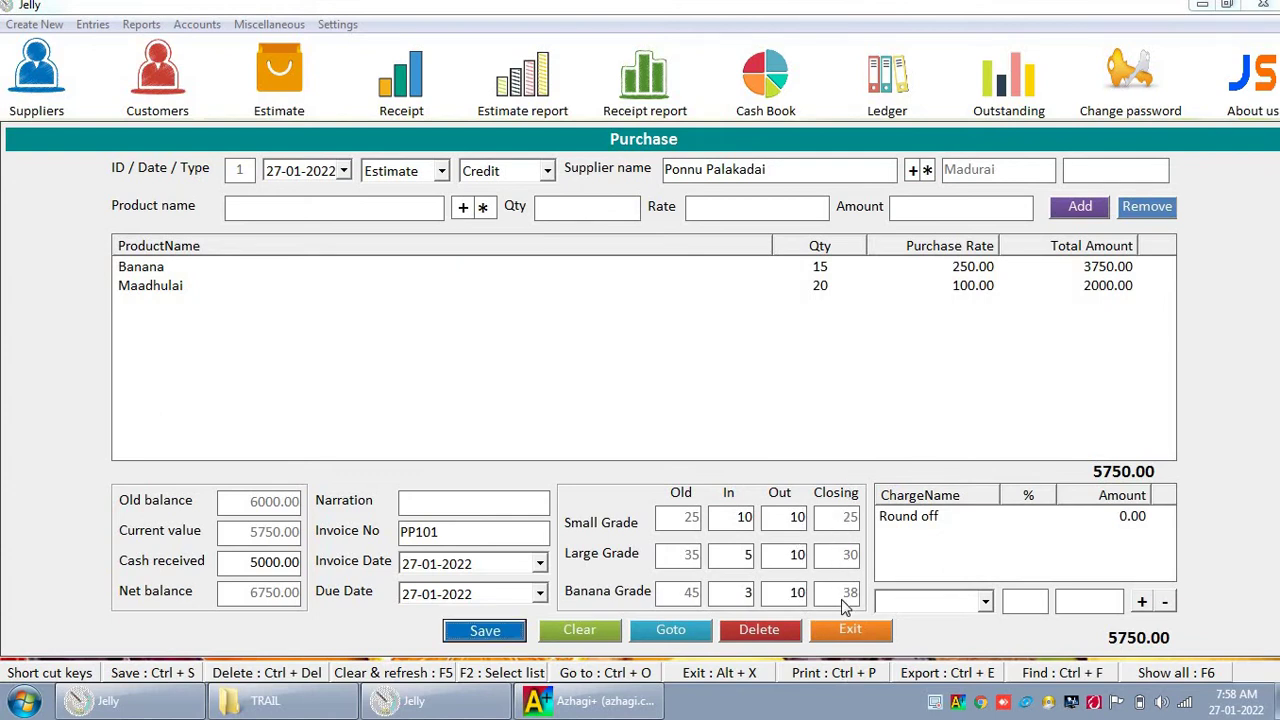
# Step: Save purchase 1, reopen ID 1 through Goto to verify it, then clear and exit the form
pyautogui.click(490, 634)
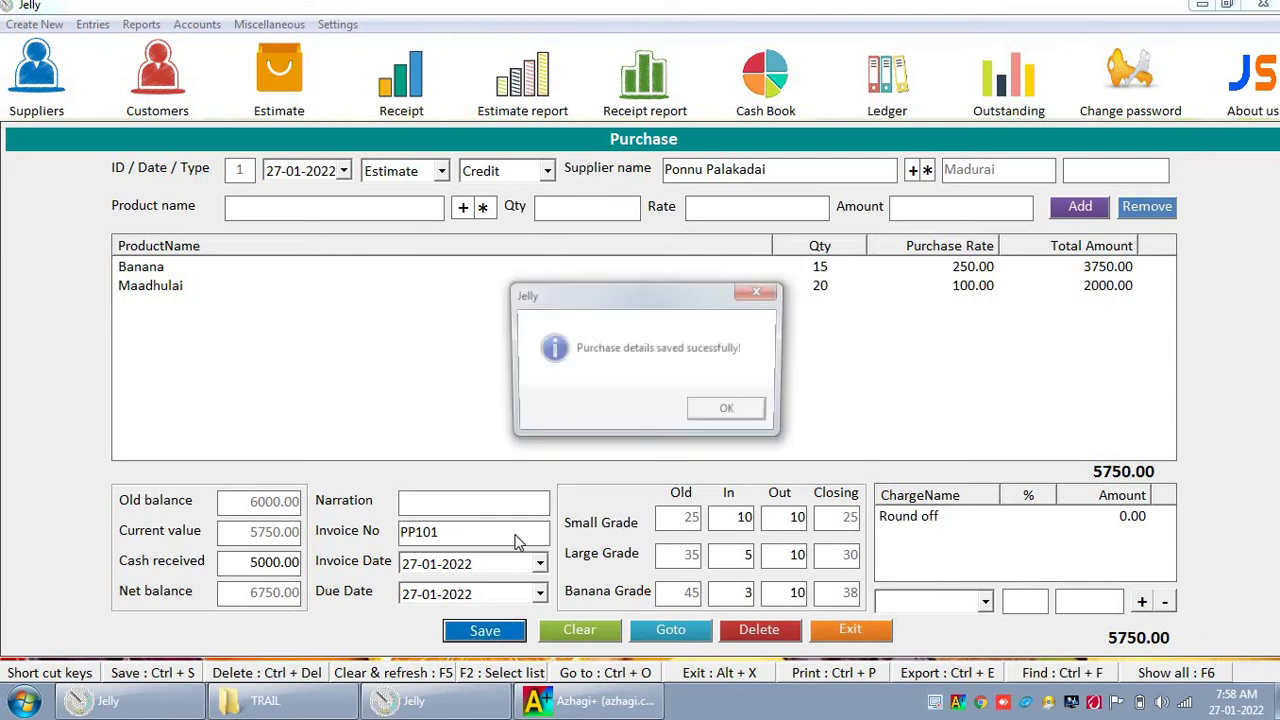
pyautogui.click(694, 418)
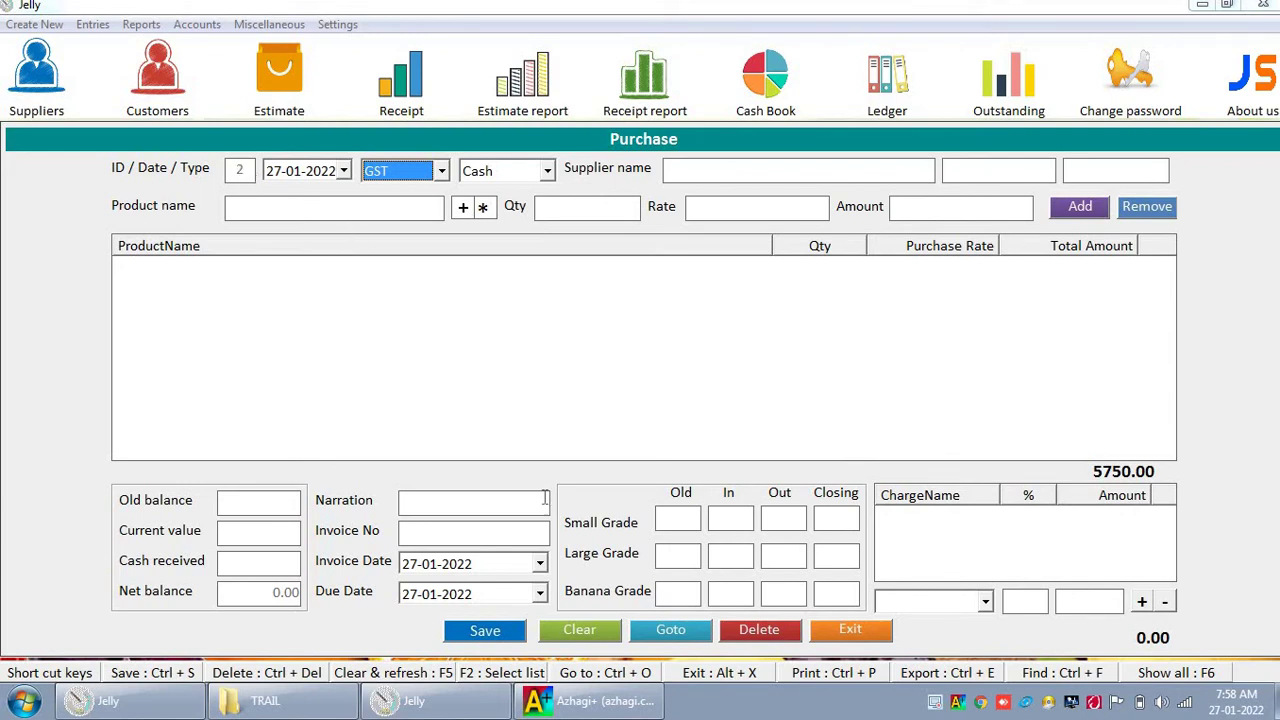
pyautogui.click(662, 630)
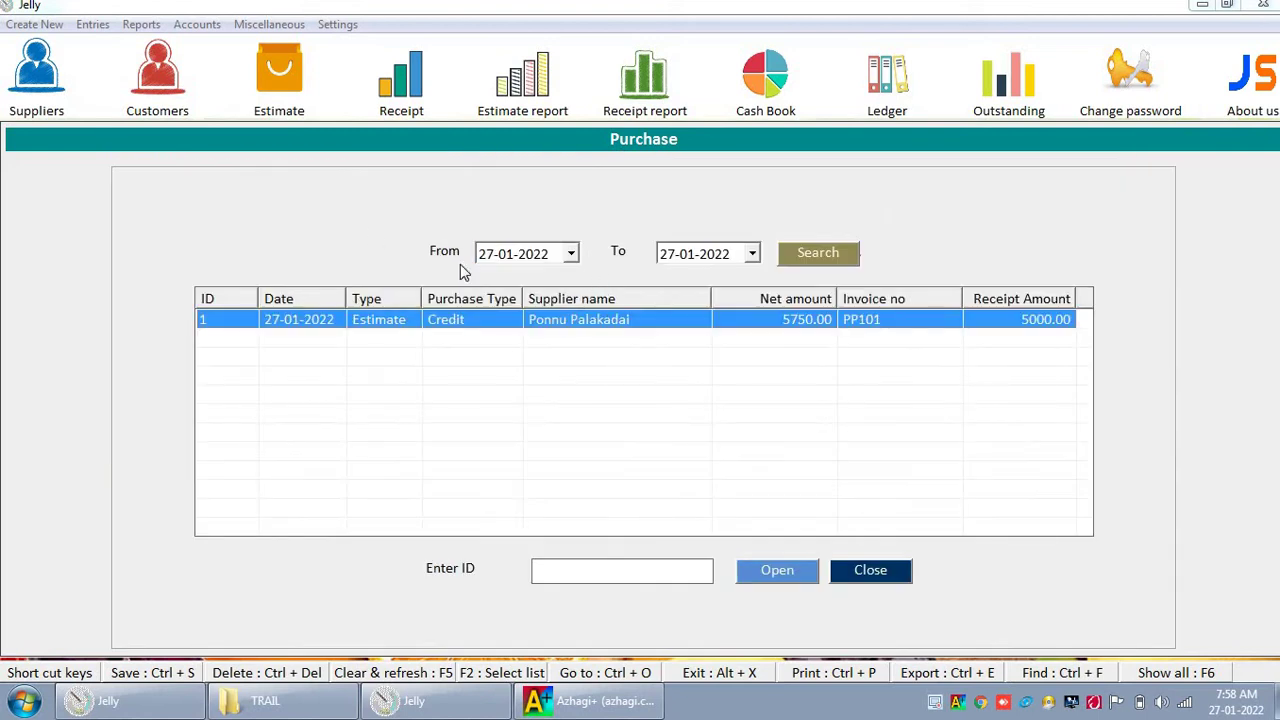
pyautogui.click(484, 257)
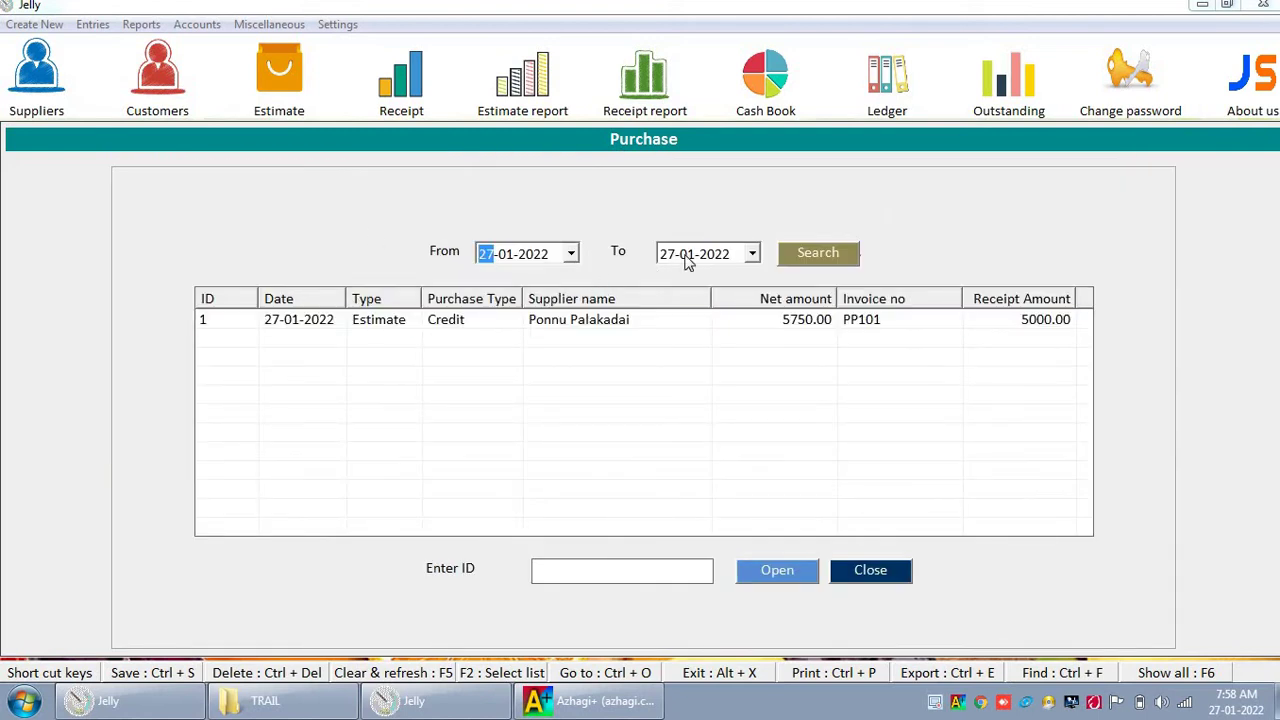
pyautogui.click(687, 258)
pyautogui.click(582, 565)
pyautogui.write('1')
pyautogui.click(784, 582)
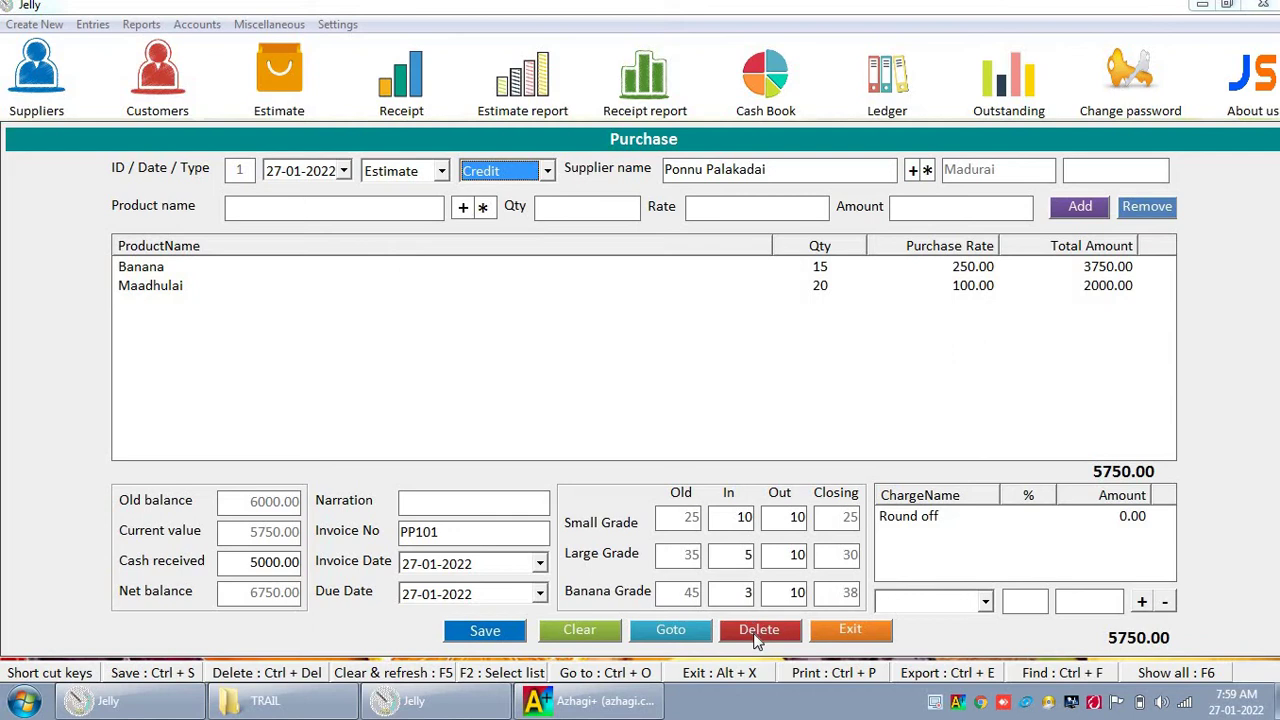
pyautogui.click(608, 632)
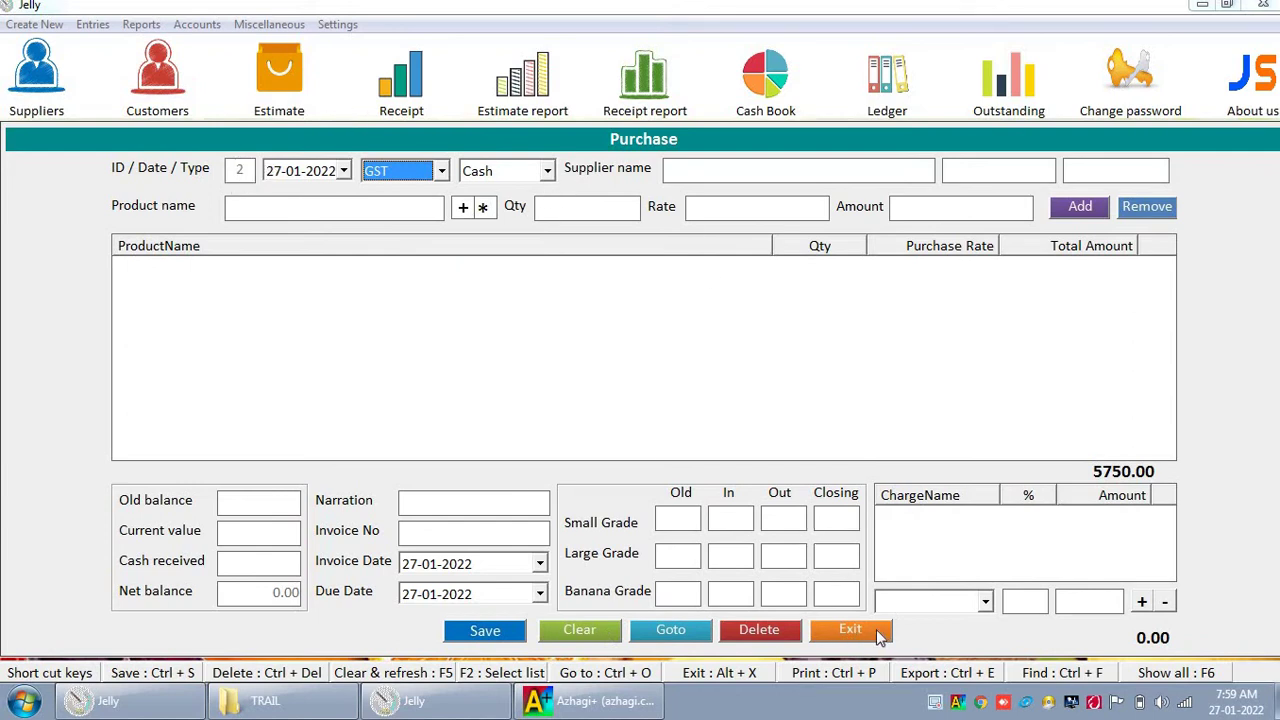
pyautogui.click(850, 630)
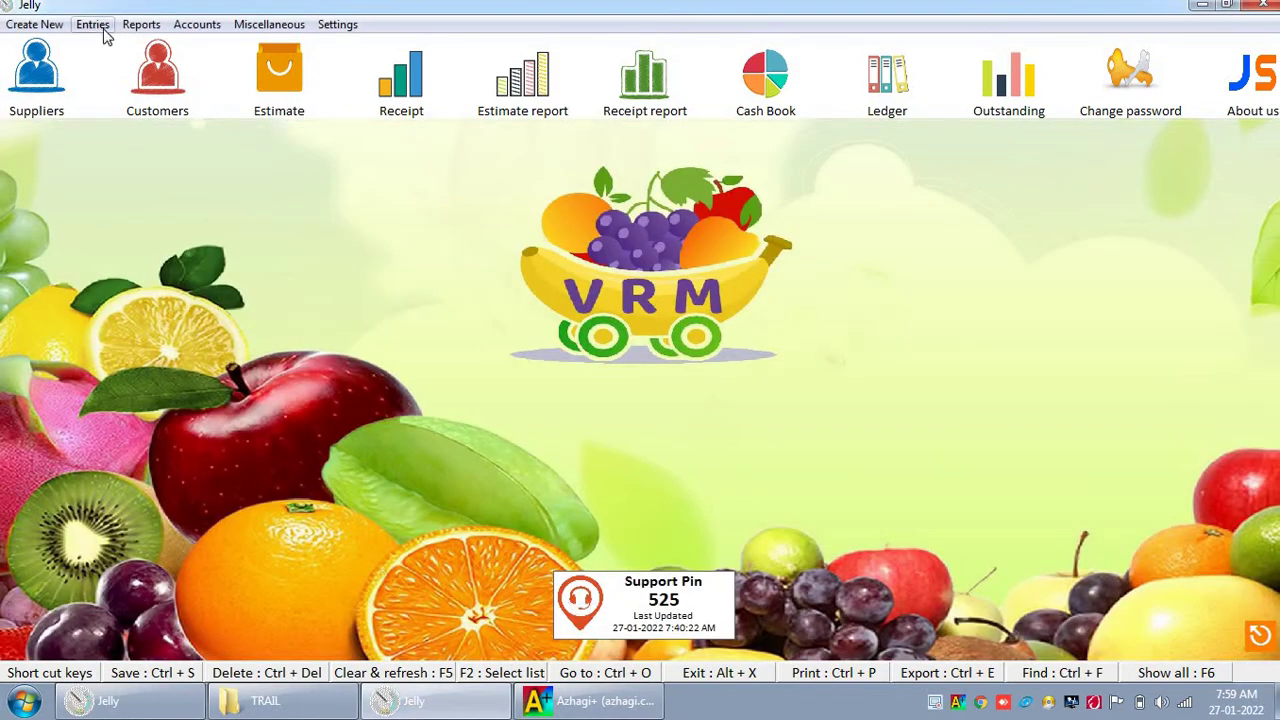
# Step: Start a new Estimate entry and switch its bill type to Cash
pyautogui.click(100, 27)
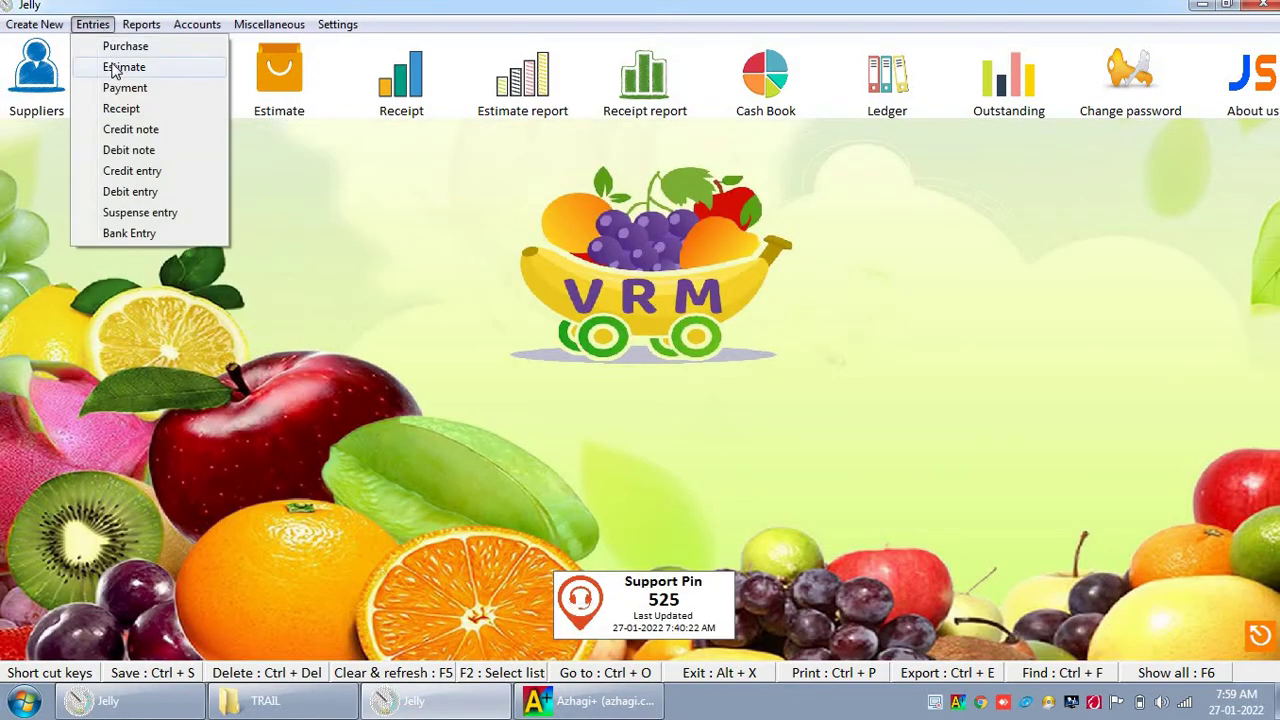
pyautogui.click(118, 67)
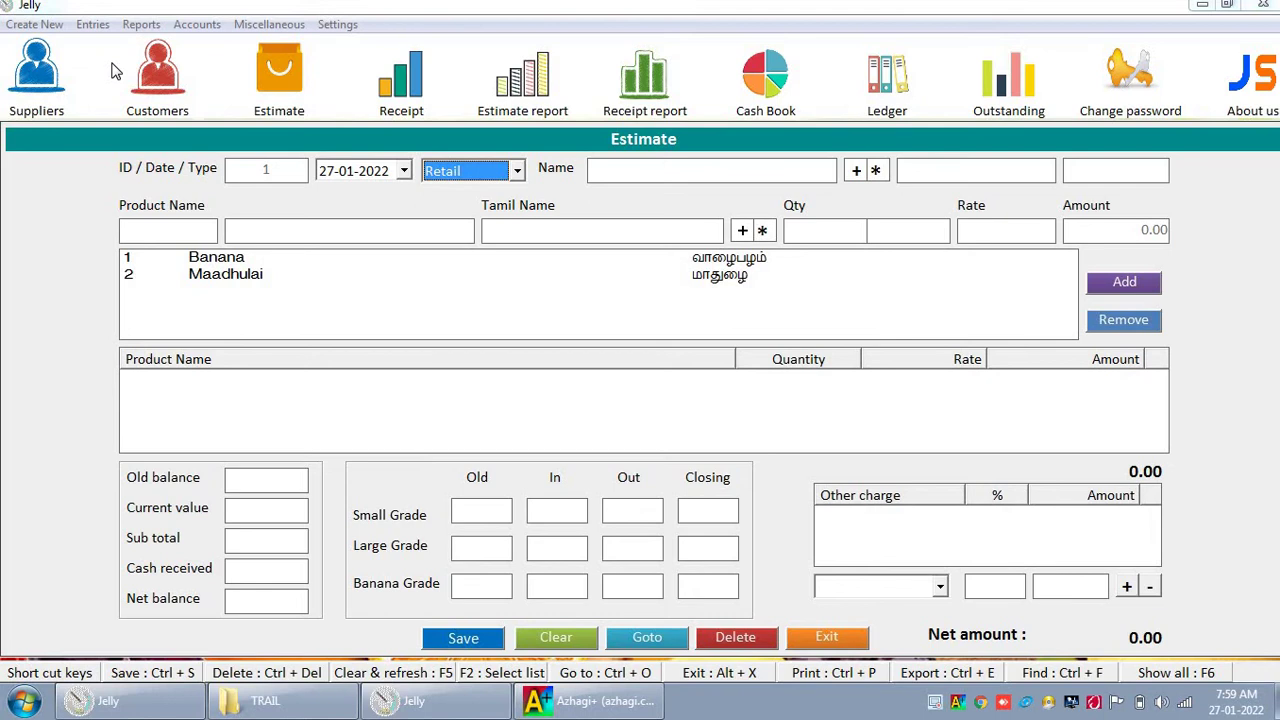
pyautogui.press('F4')
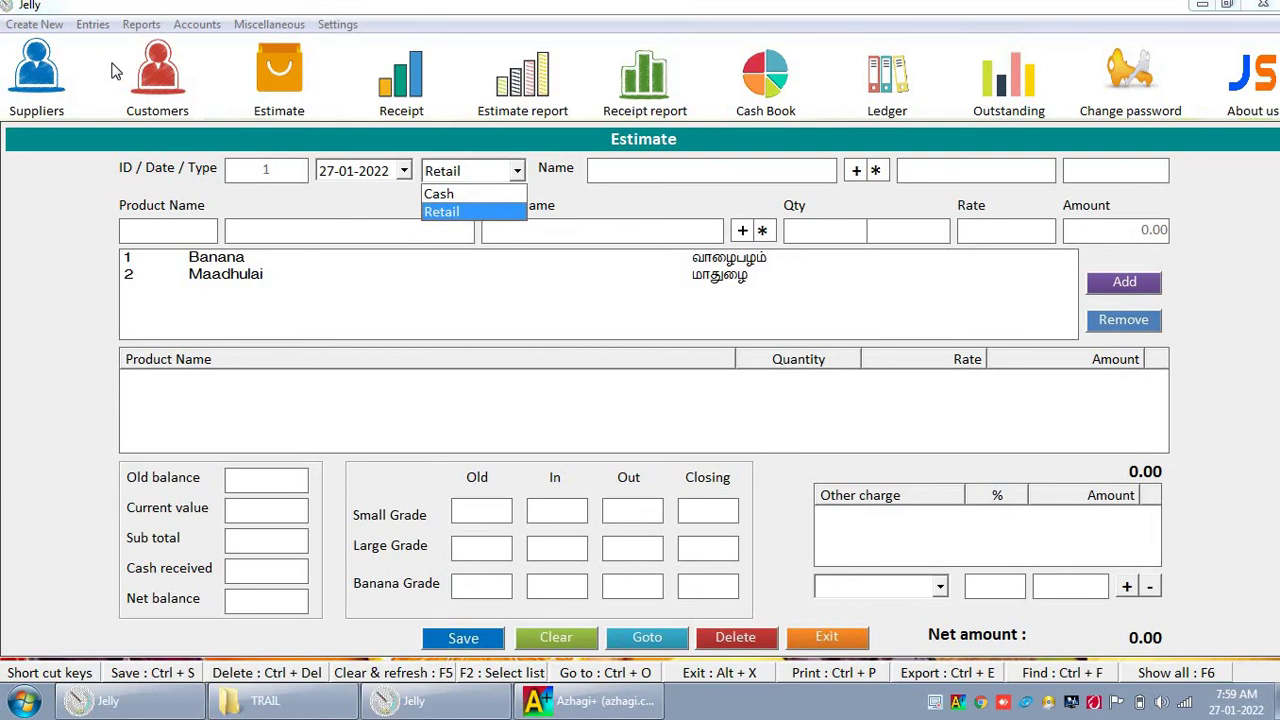
pyautogui.press('Return')
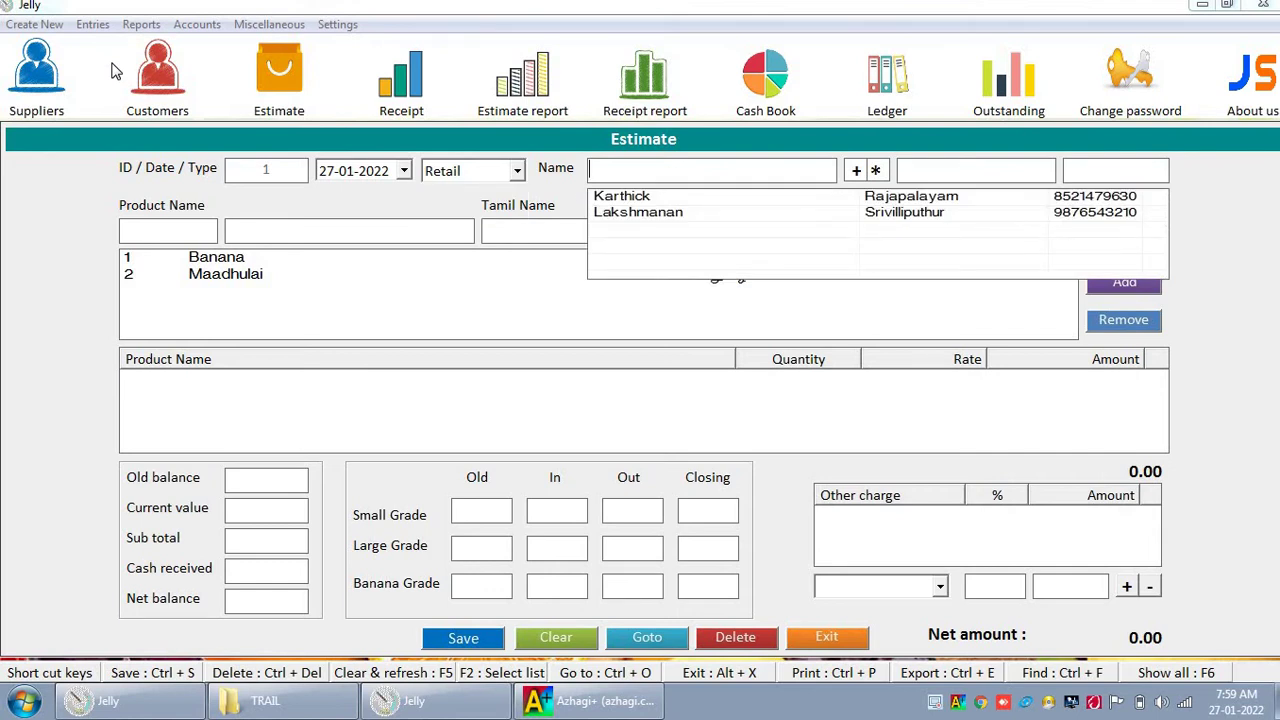
pyautogui.click(495, 172)
pyautogui.click(490, 190)
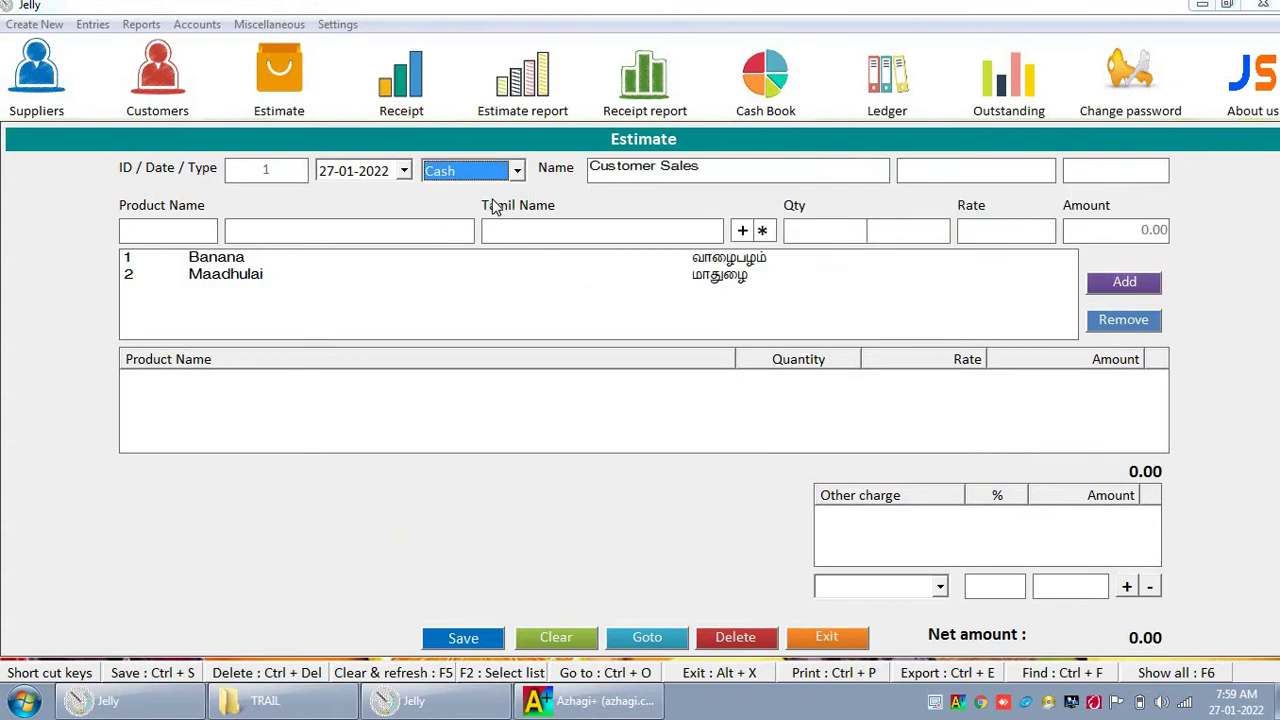
pyautogui.press('Return')
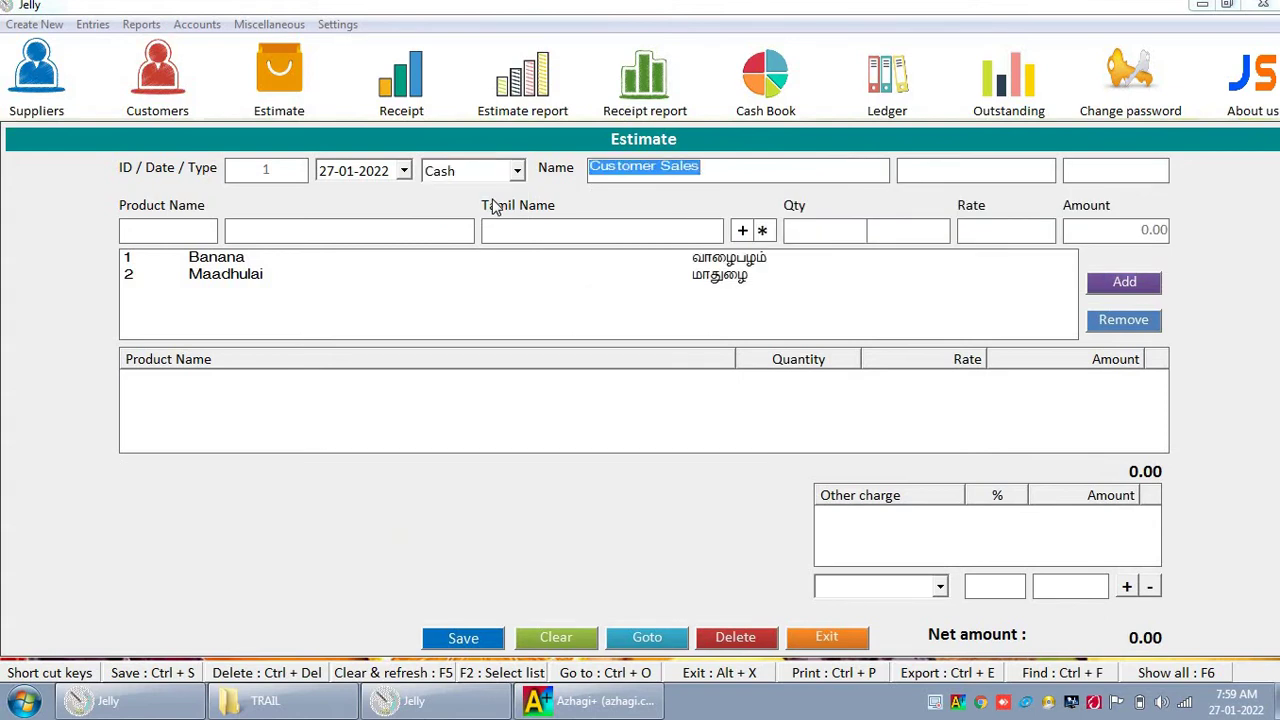
# Step: Toggle the bill type to Retail and back to Cash, leaving the name as Customer Sales
pyautogui.hotkey('shift', 'Tab')
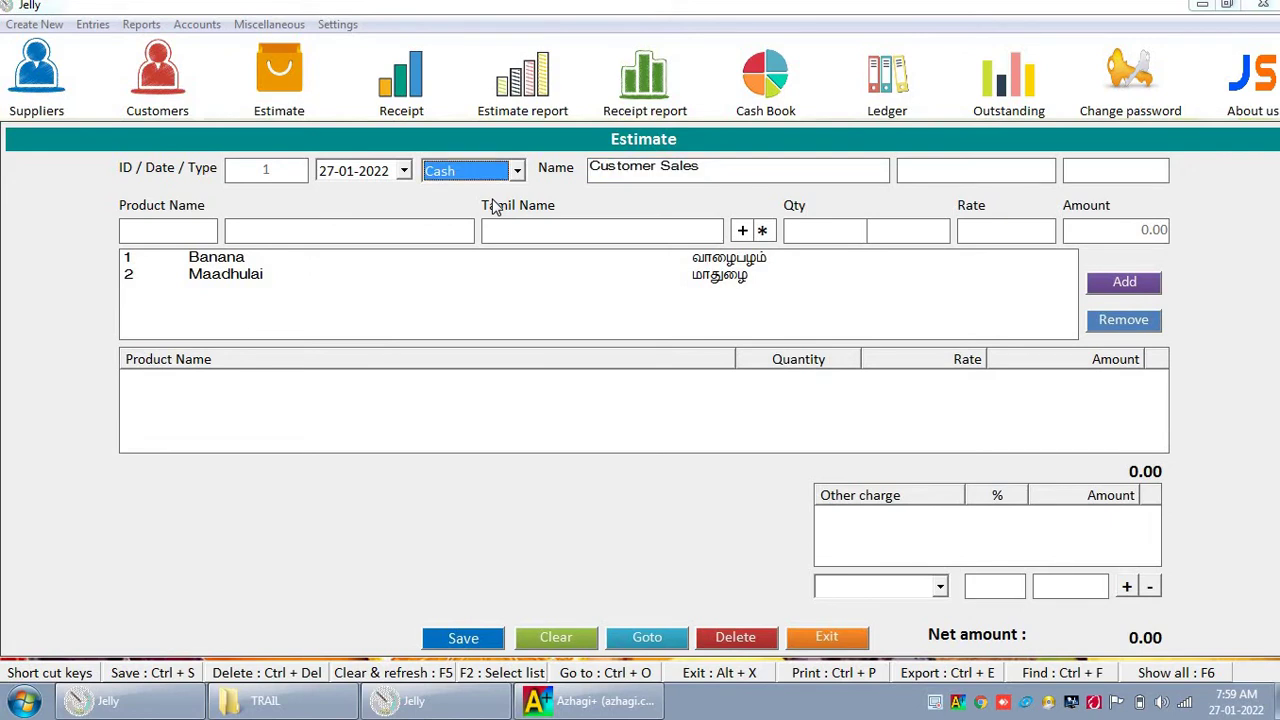
pyautogui.press('Down')
pyautogui.press('Return')
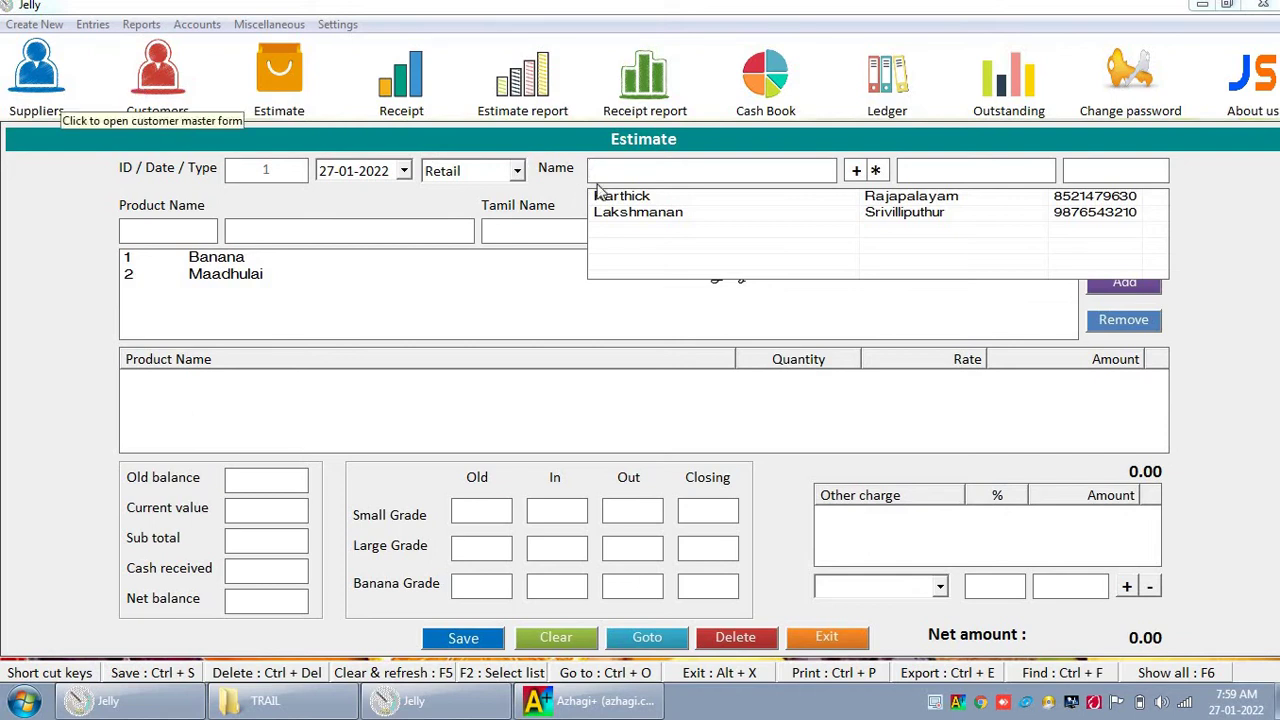
pyautogui.click(520, 174)
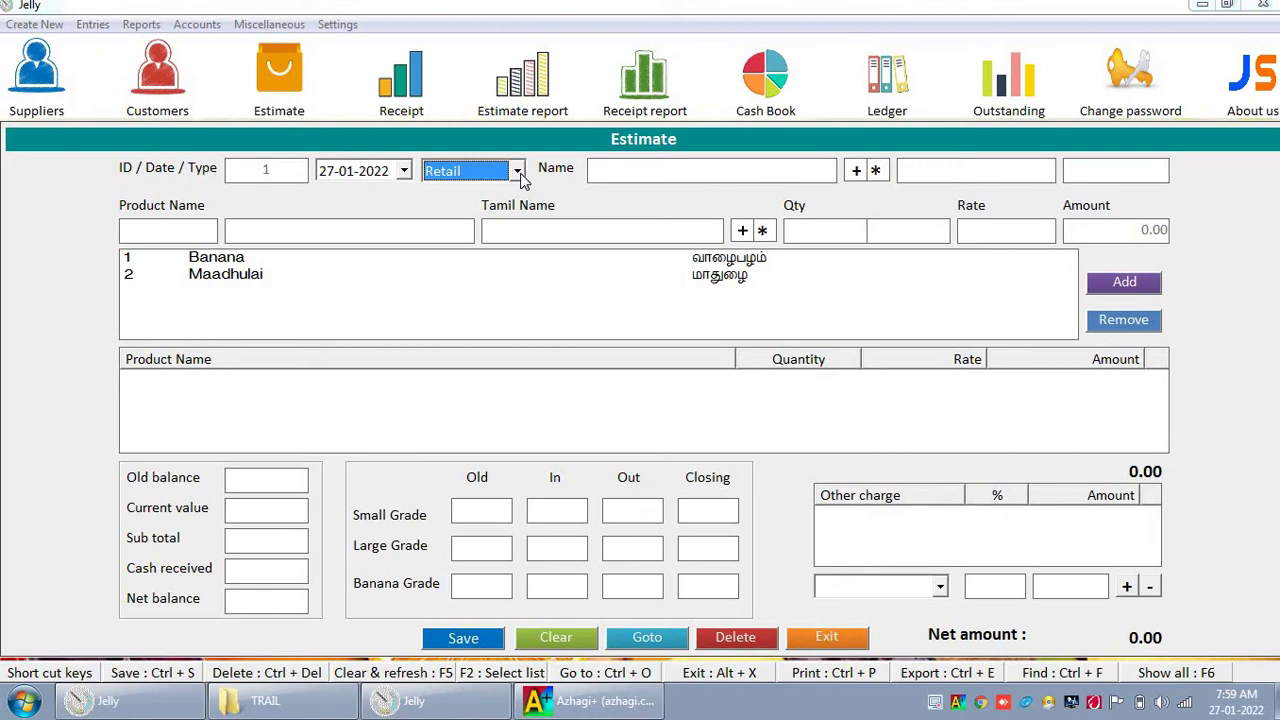
pyautogui.press('Down')
pyautogui.press('Return')
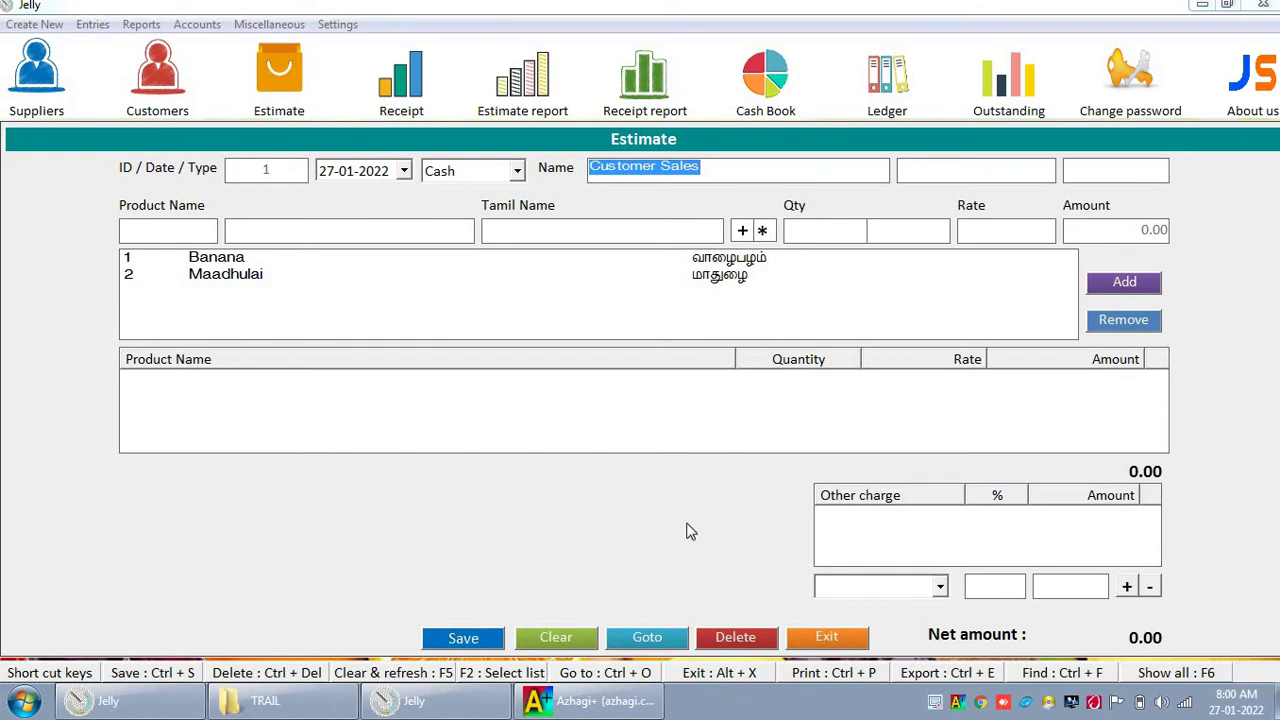
# Step: Set the estimate type to Retail and select the first listed customer
pyautogui.click(506, 178)
pyautogui.press('Down')
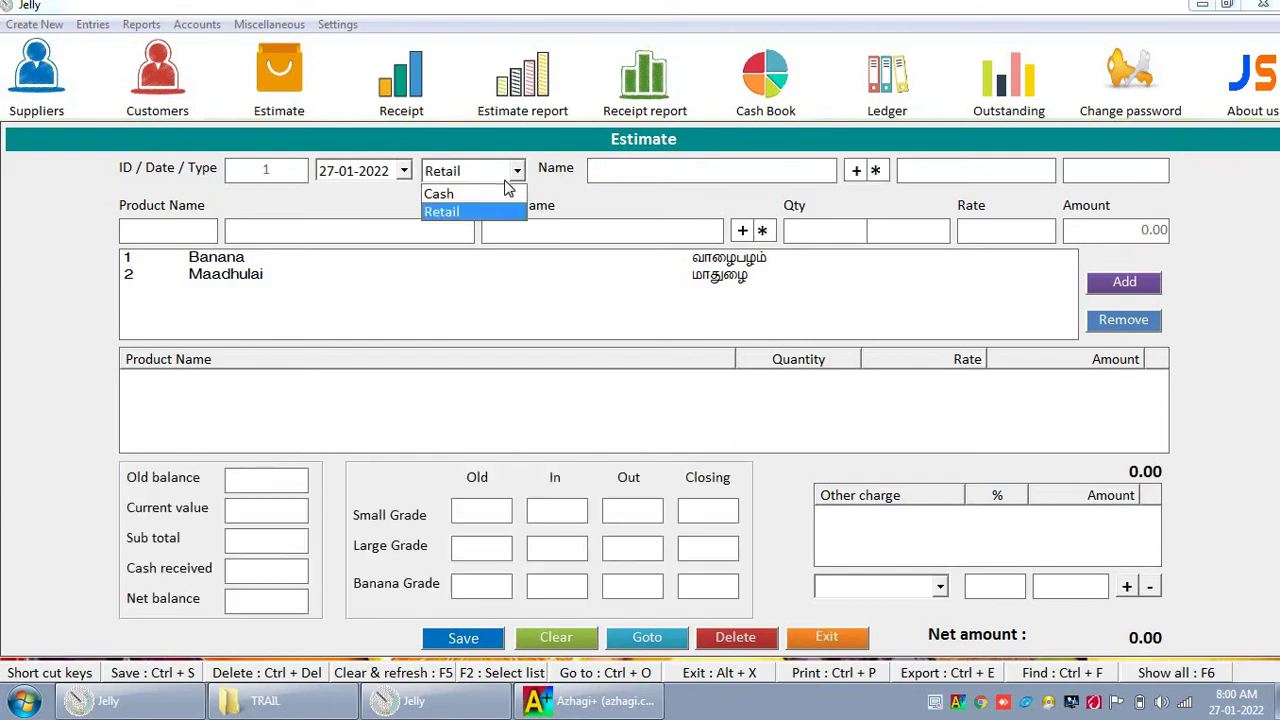
pyautogui.press('Return')
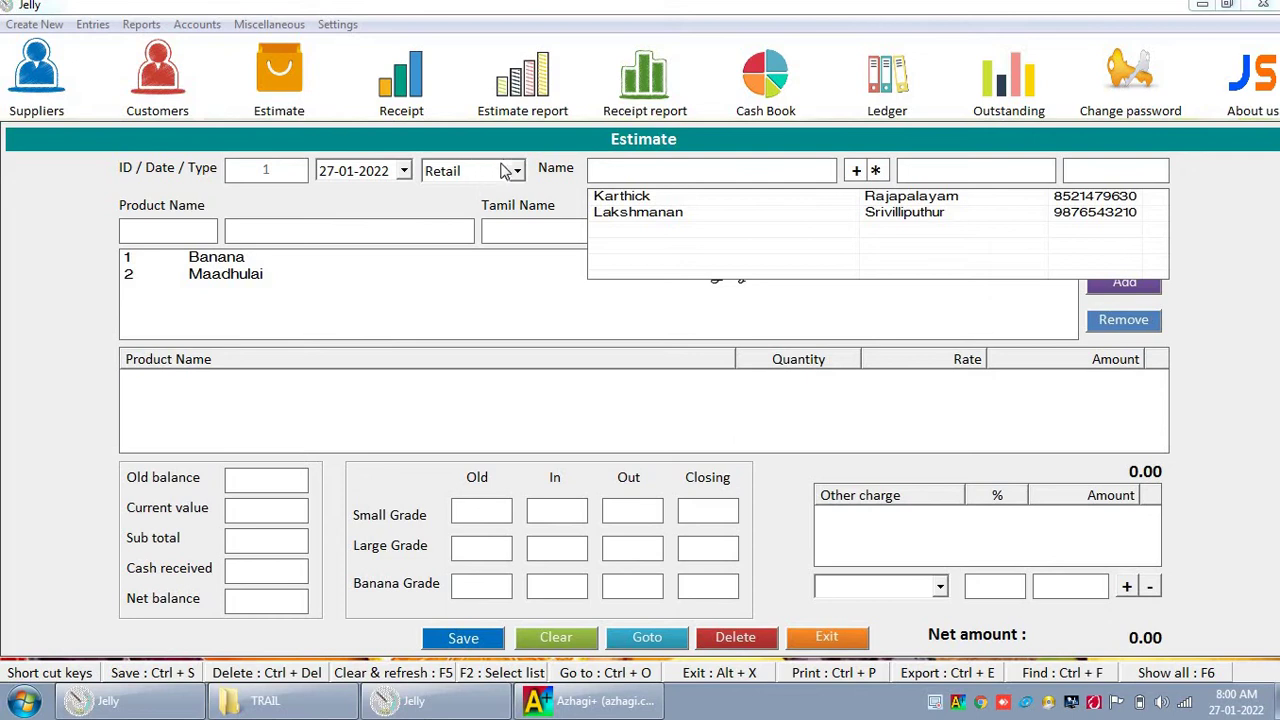
pyautogui.press('Down')
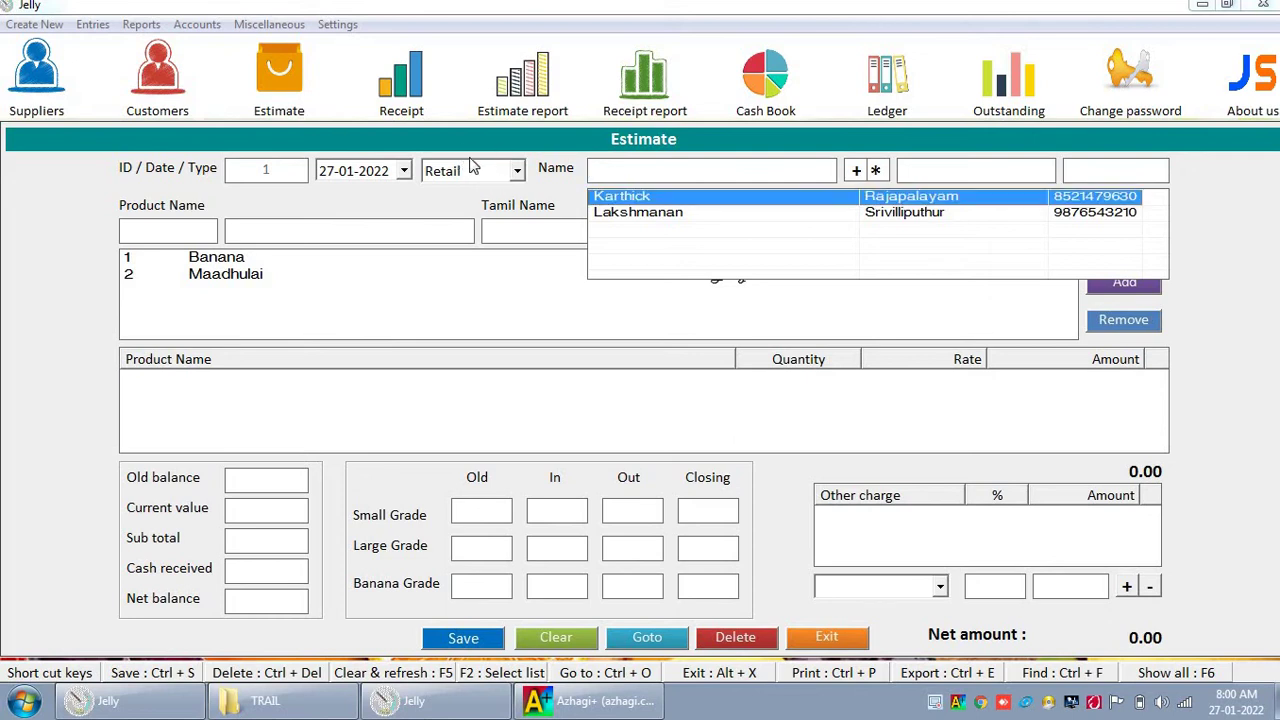
pyautogui.press('Return')
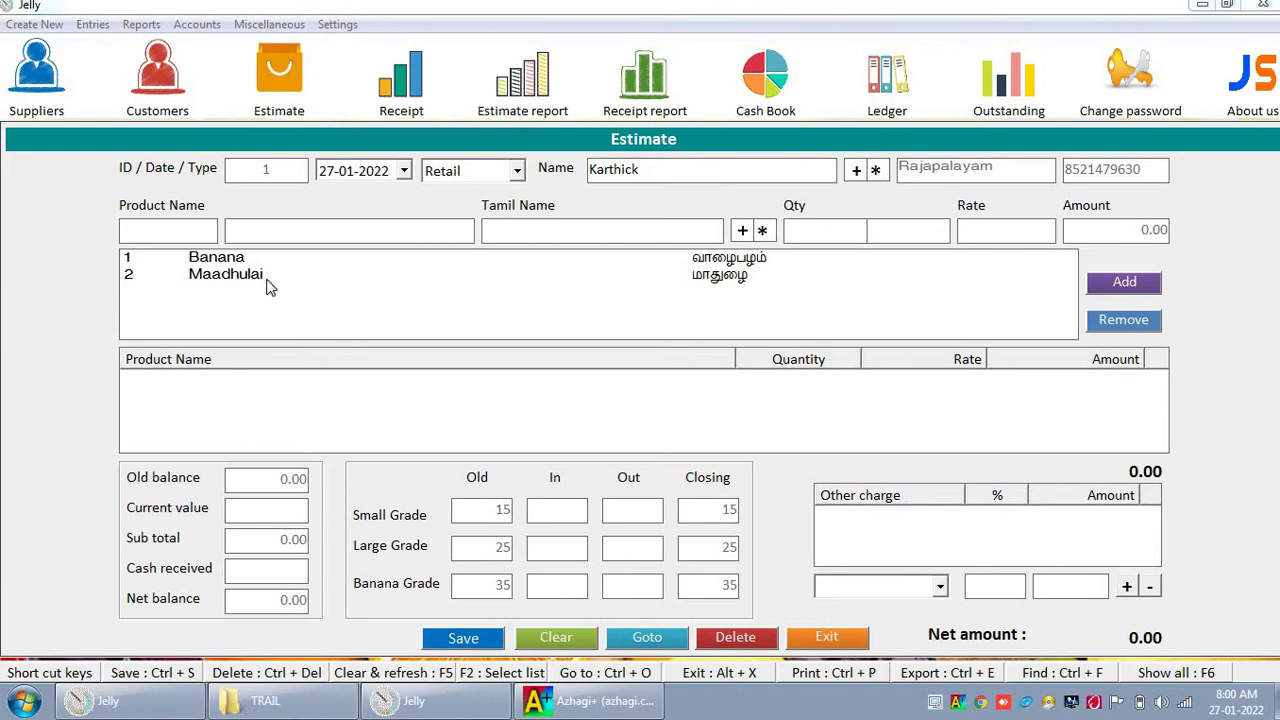
# Step: Add Banana quantity 10 and Maadhulai quantity 5, totalling 2100.00, and finish the grade counts
pyautogui.press('Down')
pyautogui.press('Return')
pyautogui.write('10')
pyautogui.press('Return')
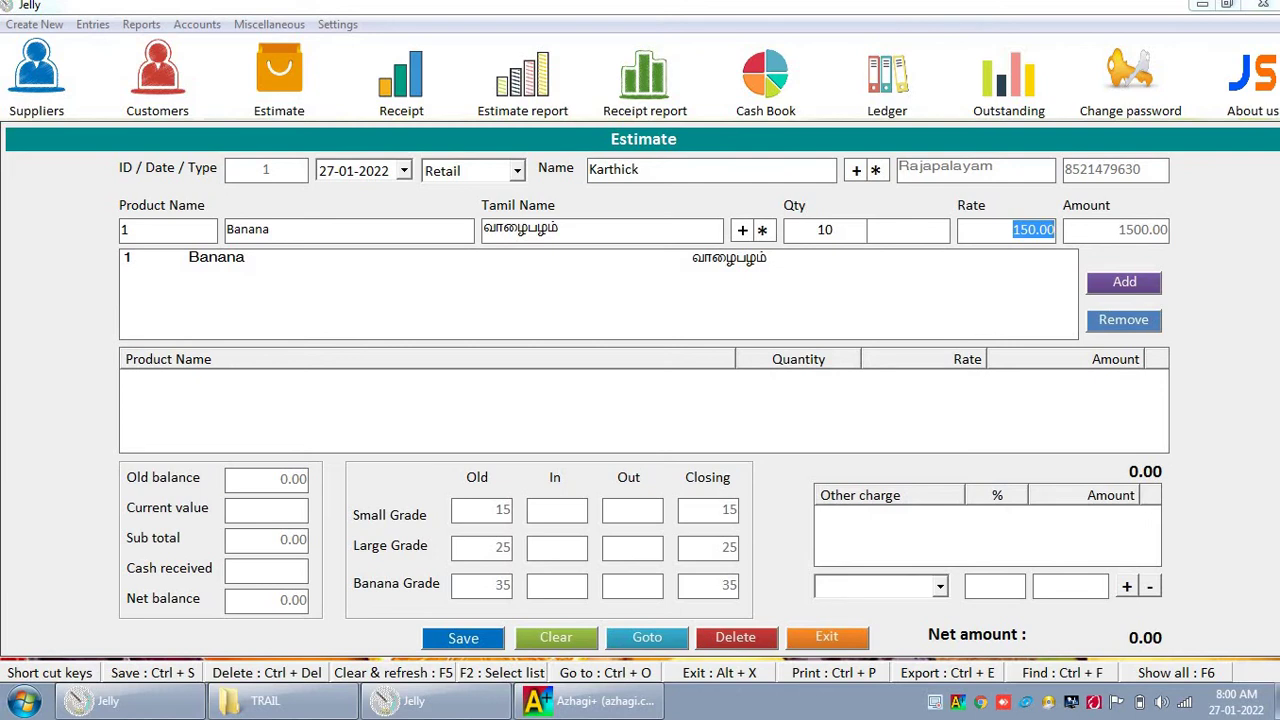
pyautogui.press('Return')
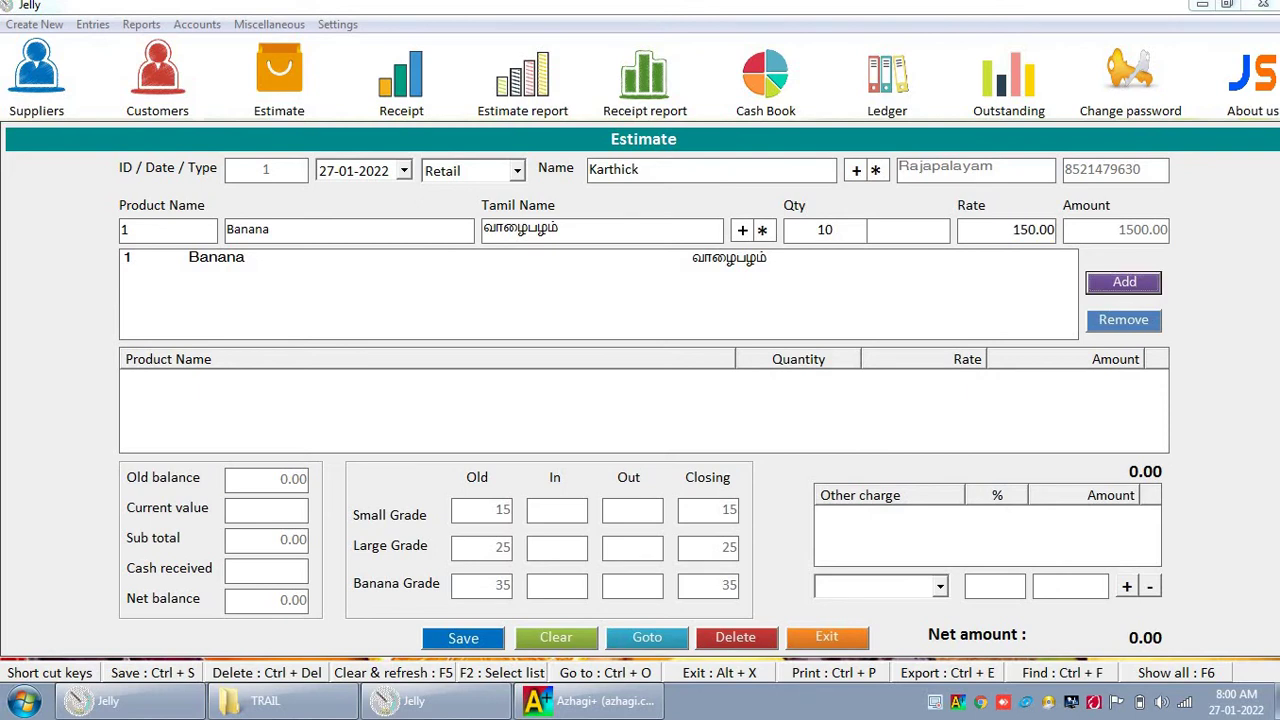
pyautogui.press('Return')
pyautogui.write('2')
pyautogui.press('Down')
pyautogui.press('Return')
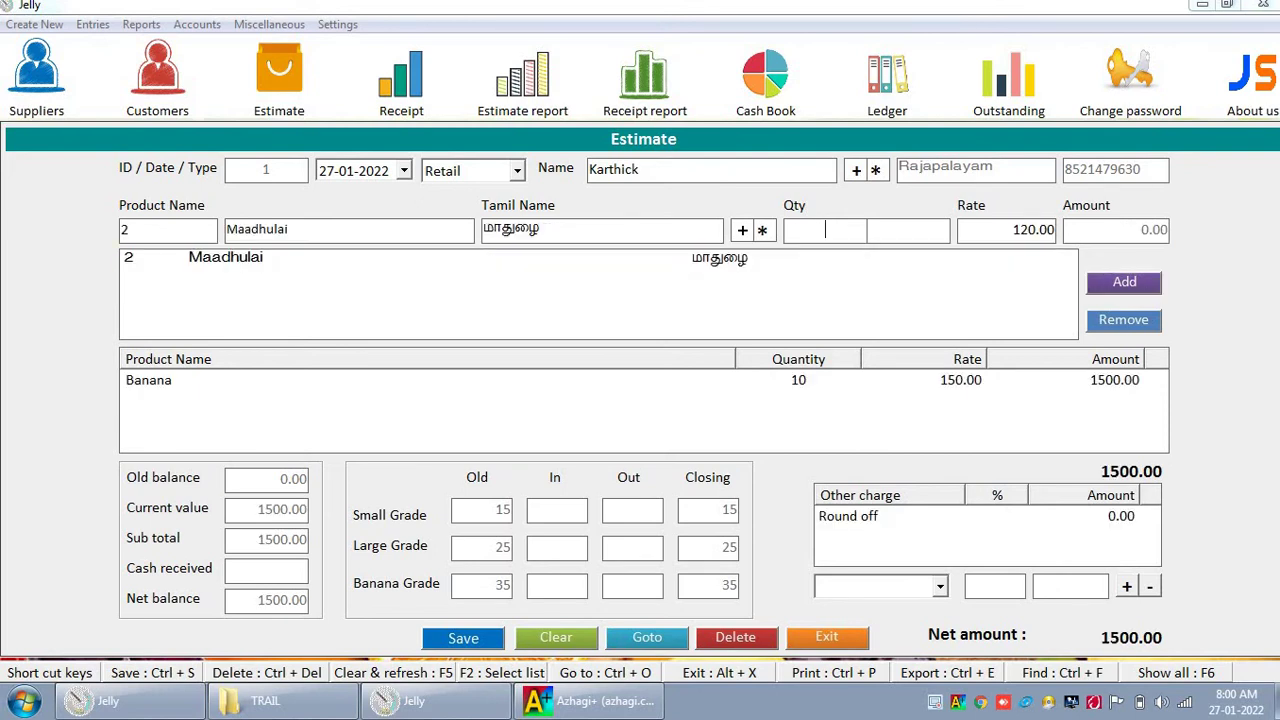
pyautogui.write('5')
pyautogui.press('Return')
pyautogui.press('Return')
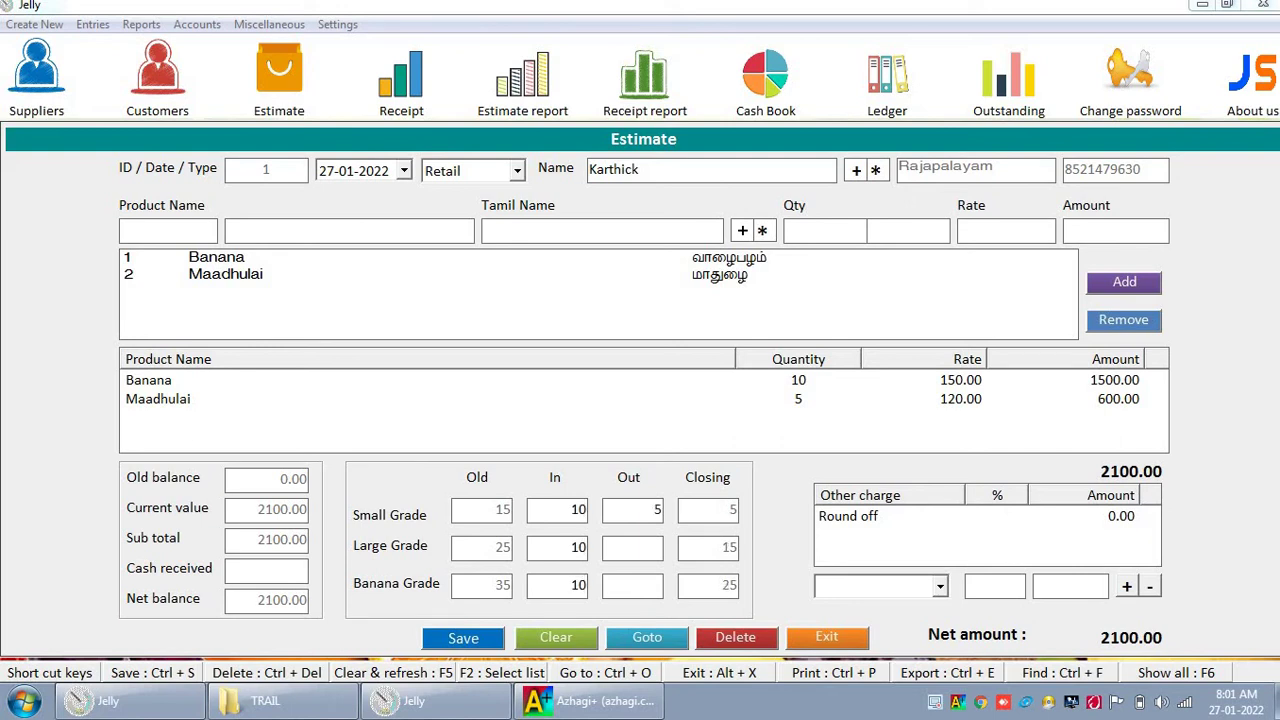
pyautogui.press('Tab')
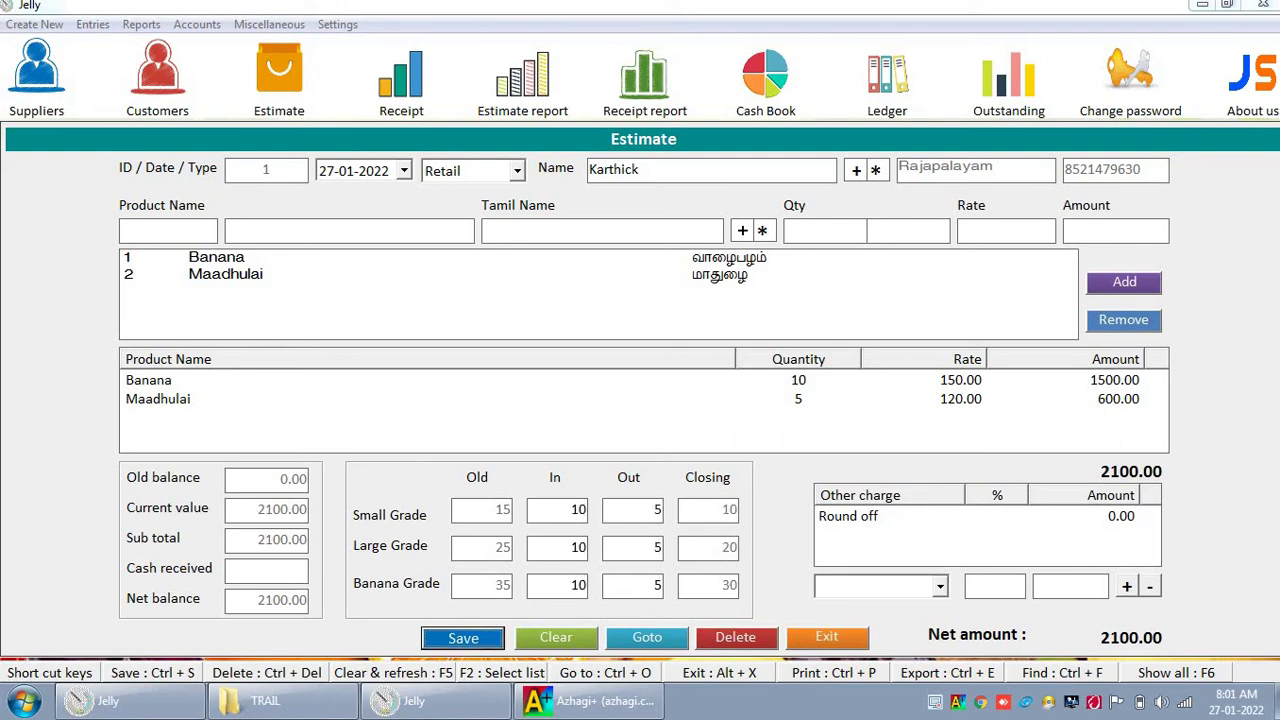
# Step: Record 1000.00 cash received and save the estimate, agreeing to print it
pyautogui.click(270, 570)
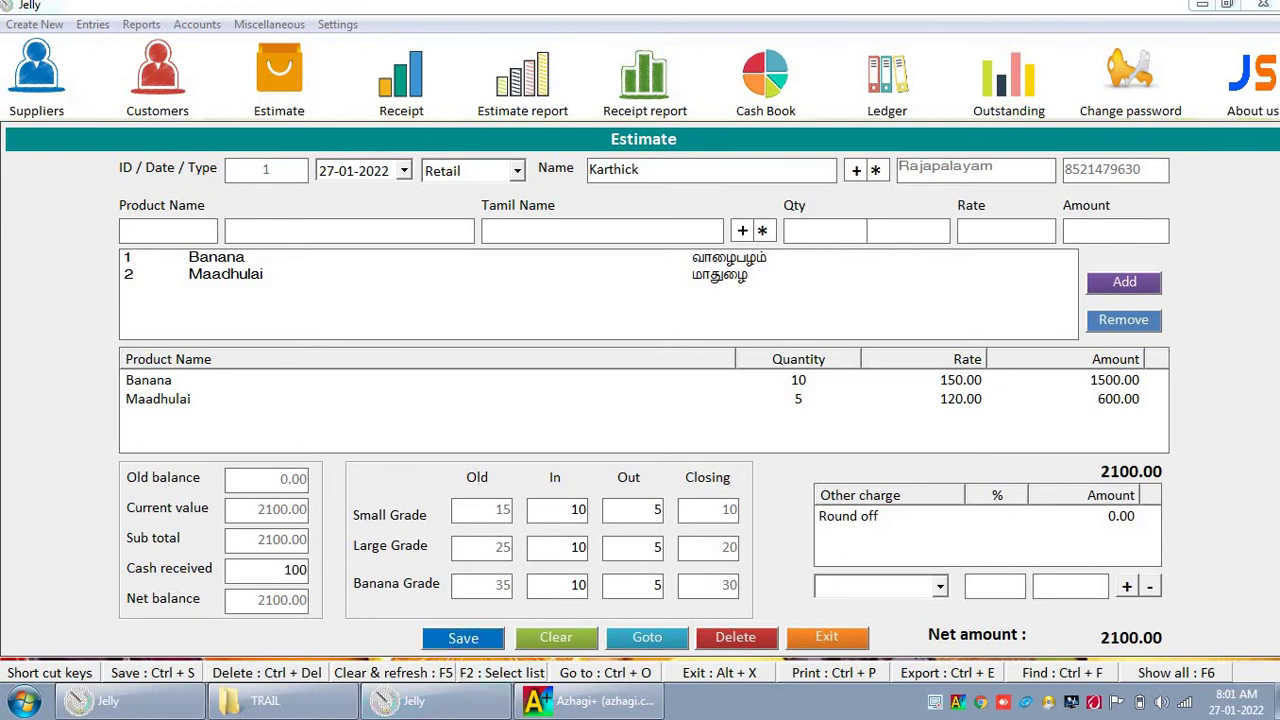
pyautogui.click(472, 637)
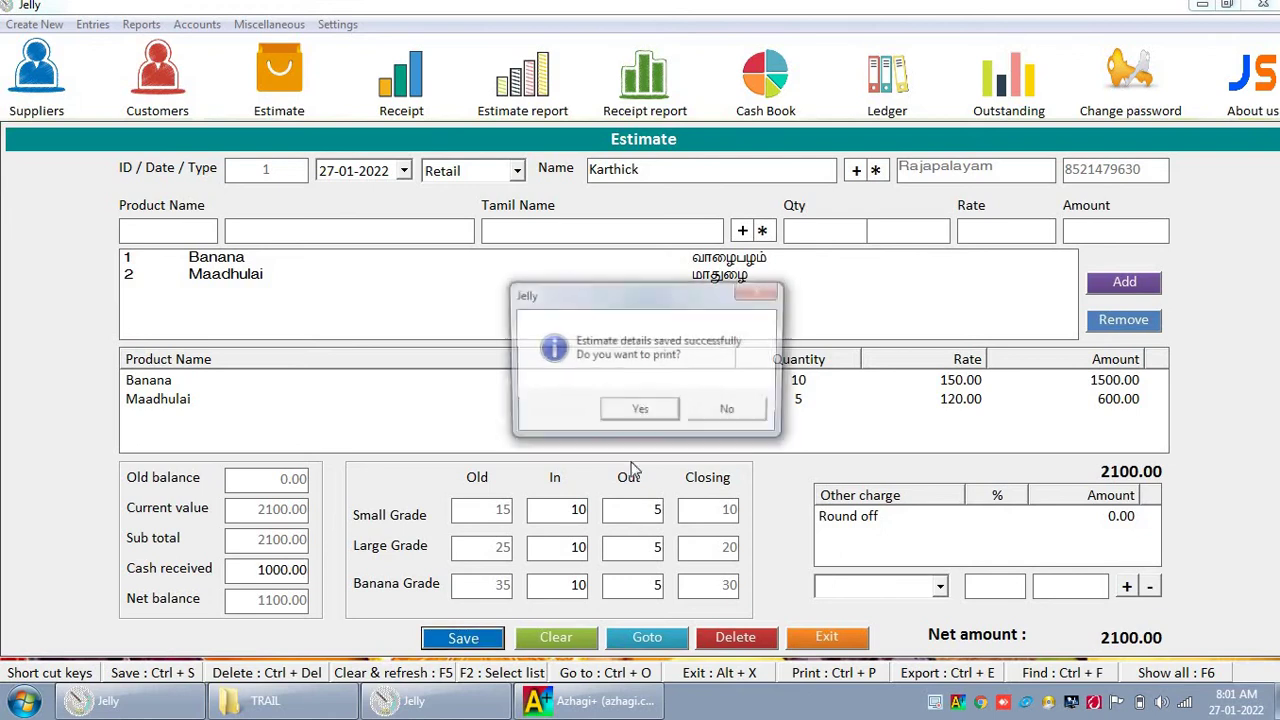
pyautogui.click(640, 412)
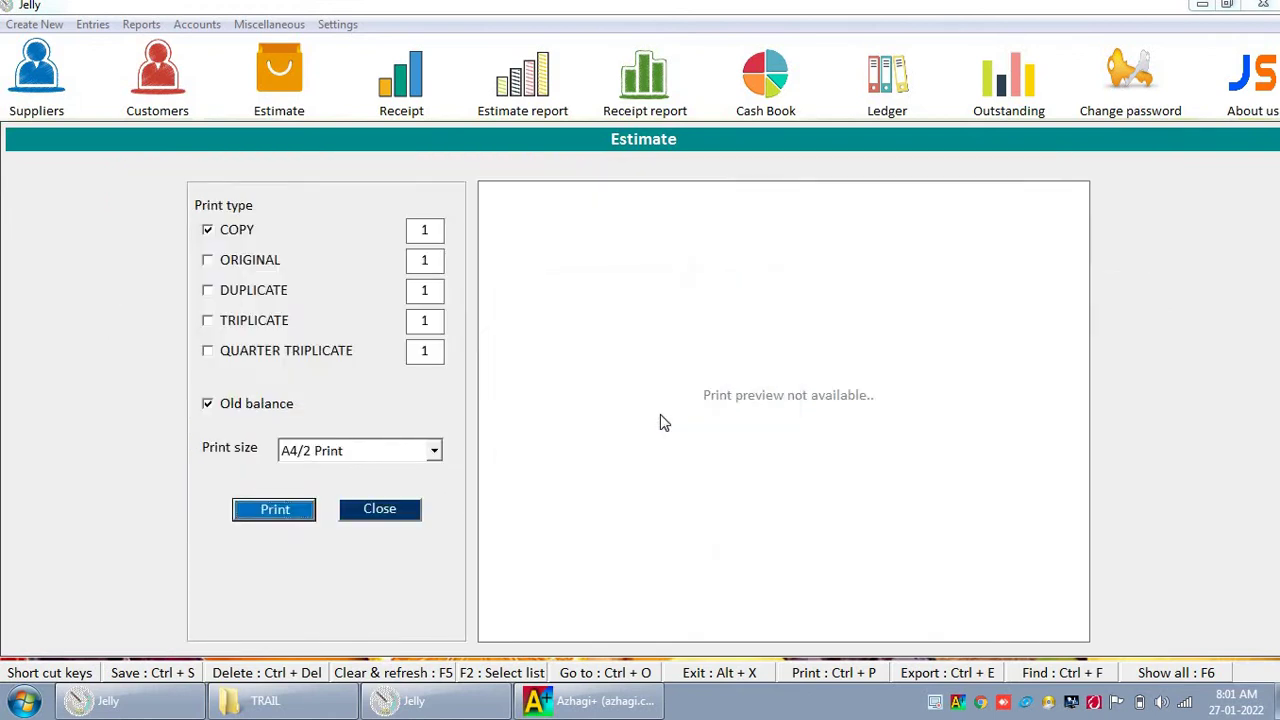
# Step: Print an A4/2 copy of the estimate to Jelly.pdf through the PDF printer
pyautogui.click(303, 452)
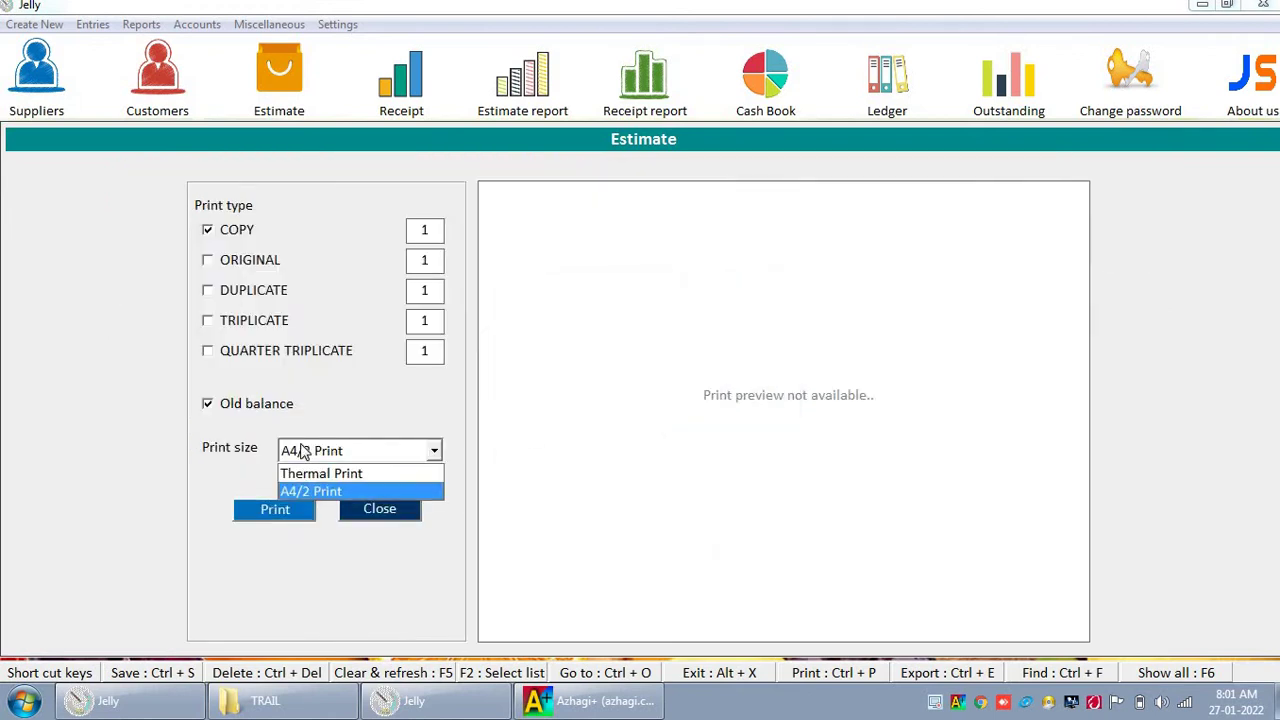
pyautogui.click(305, 452)
pyautogui.click(308, 454)
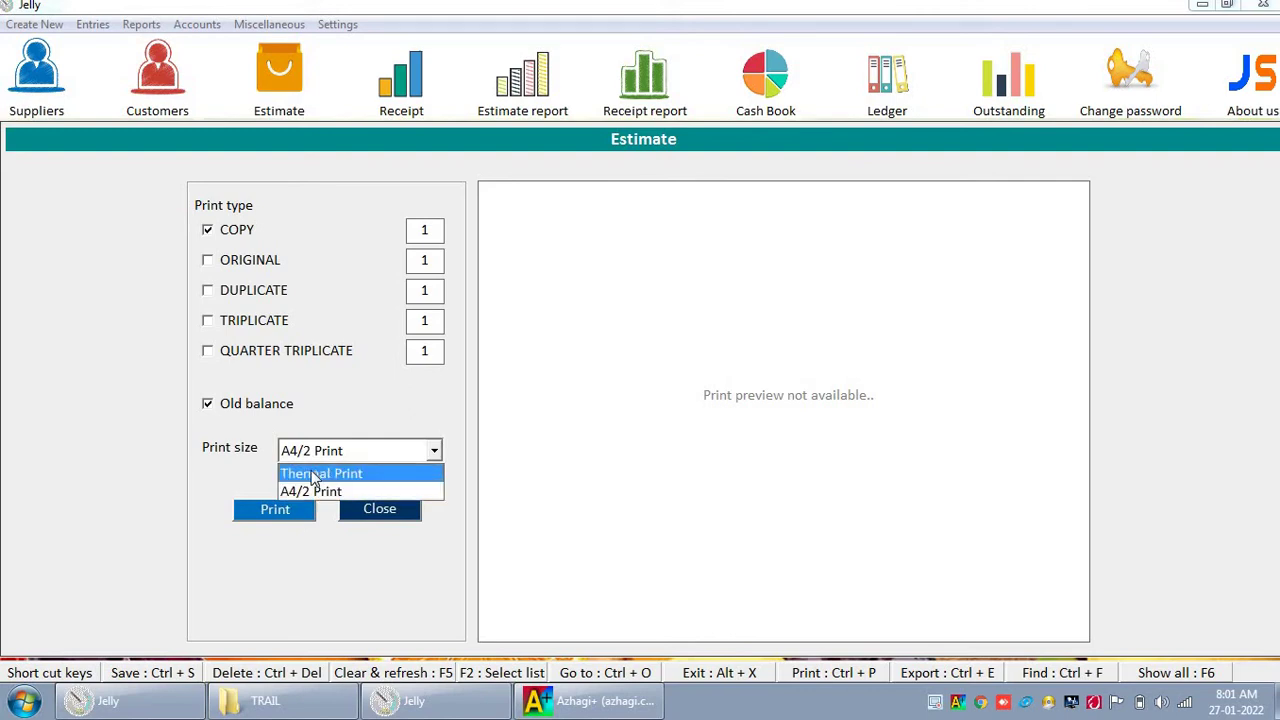
pyautogui.click(308, 492)
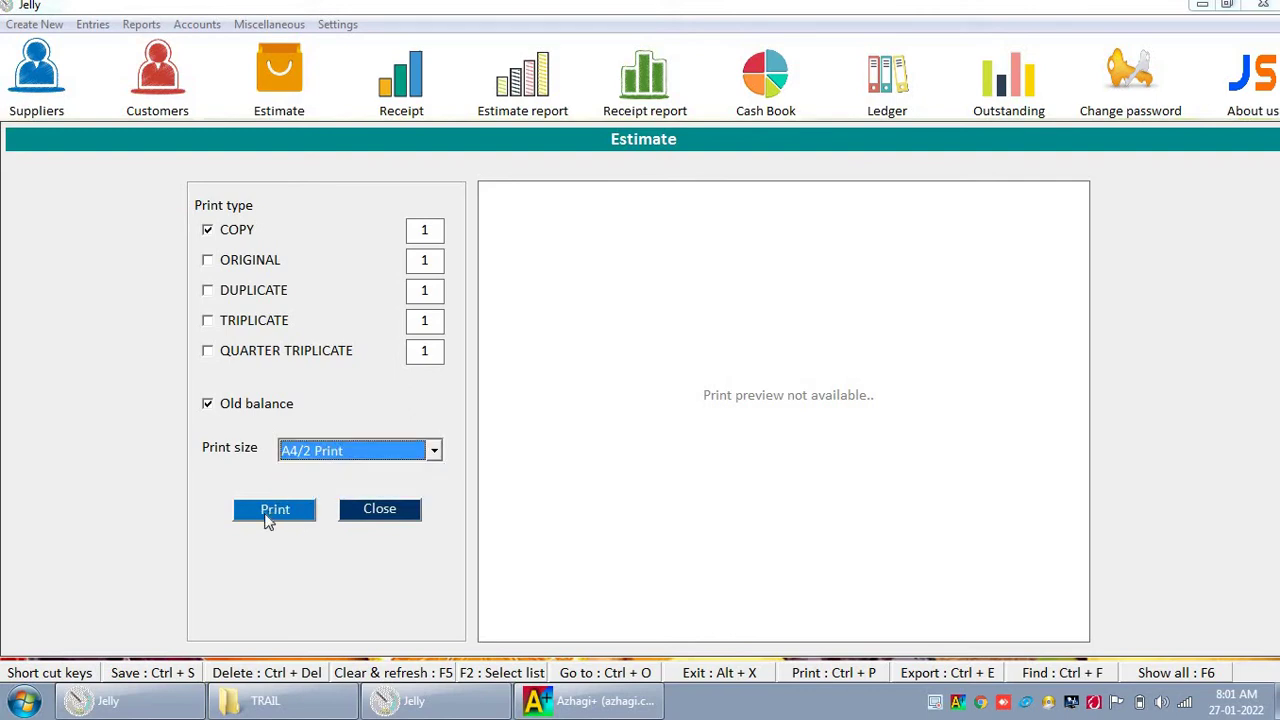
pyautogui.click(273, 511)
pyautogui.click(463, 552)
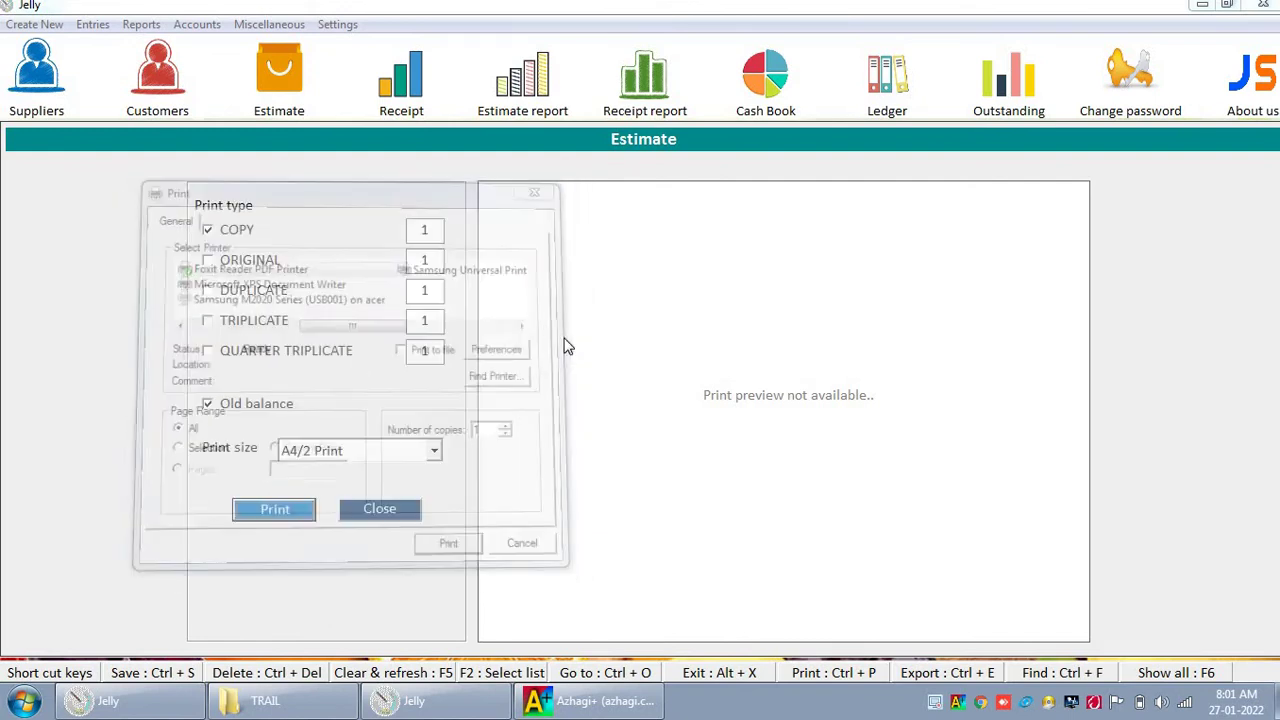
pyautogui.click(972, 571)
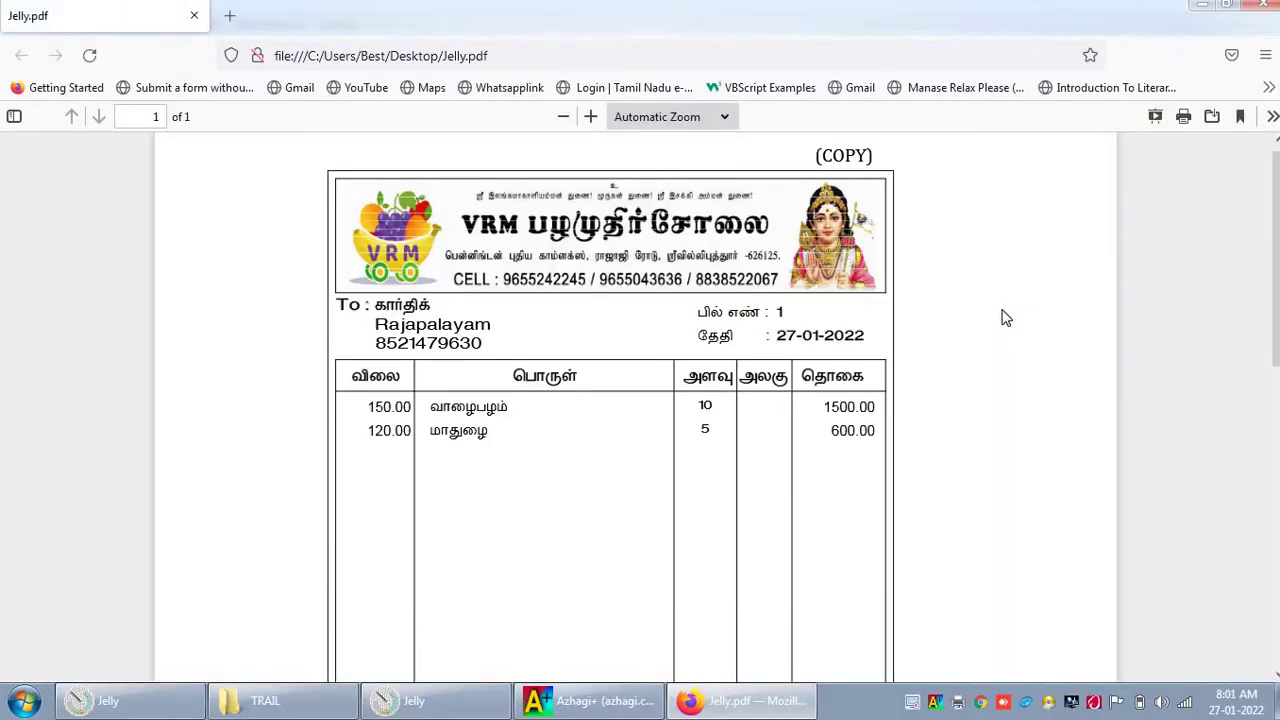
# Step: Scroll through the Jelly.pdf bill in Firefox, then return to the Jelly Estimate window
pyautogui.scroll(-2, 1003, 318)
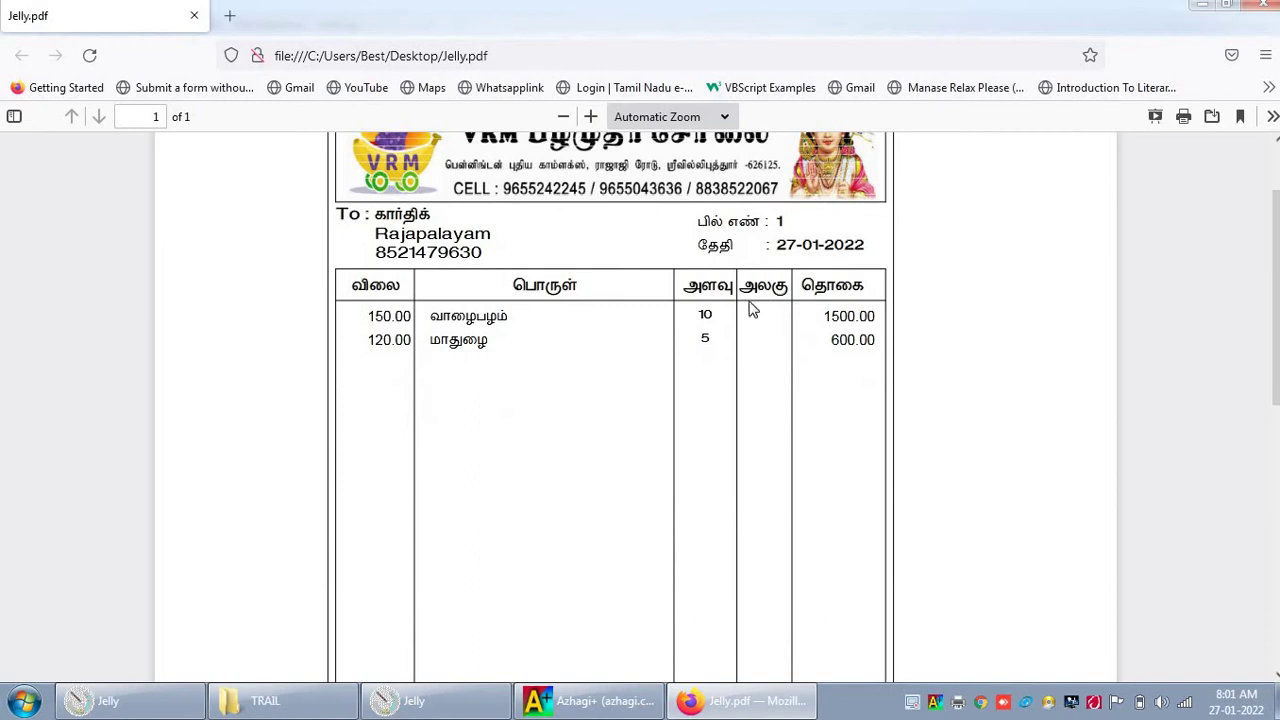
pyautogui.scroll(2, 417, 286)
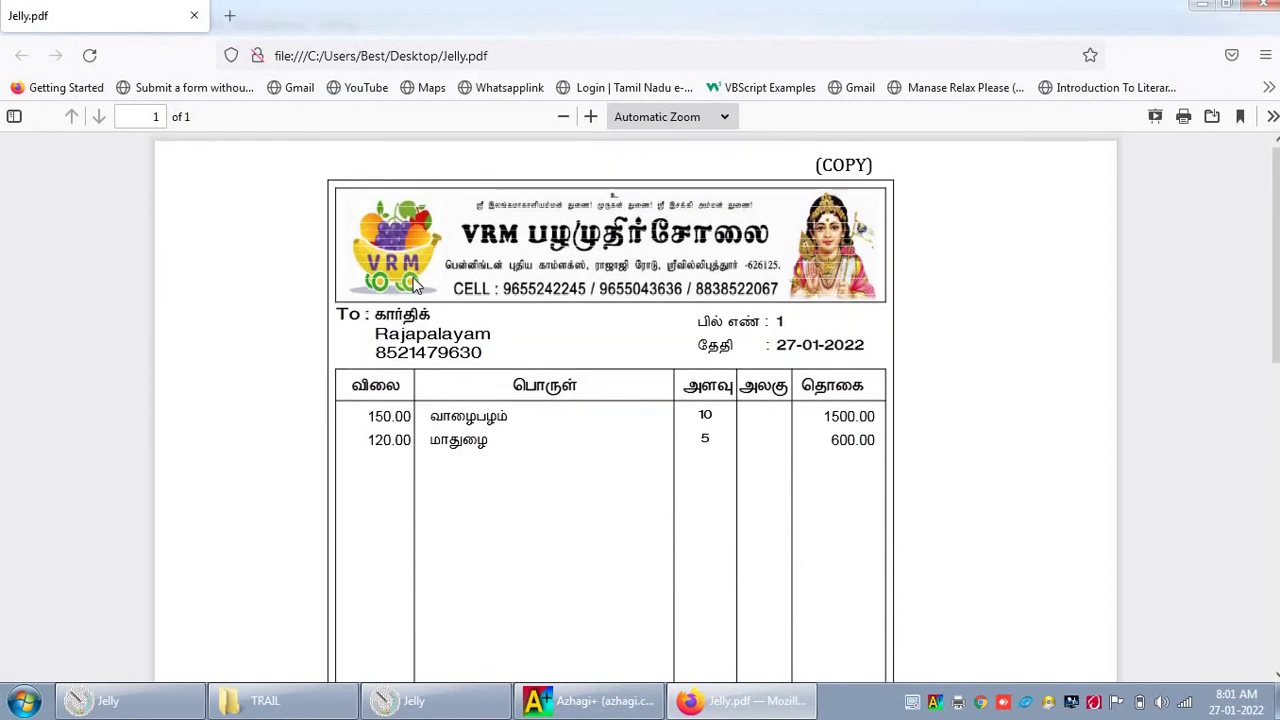
pyautogui.scroll(-9, 417, 286)
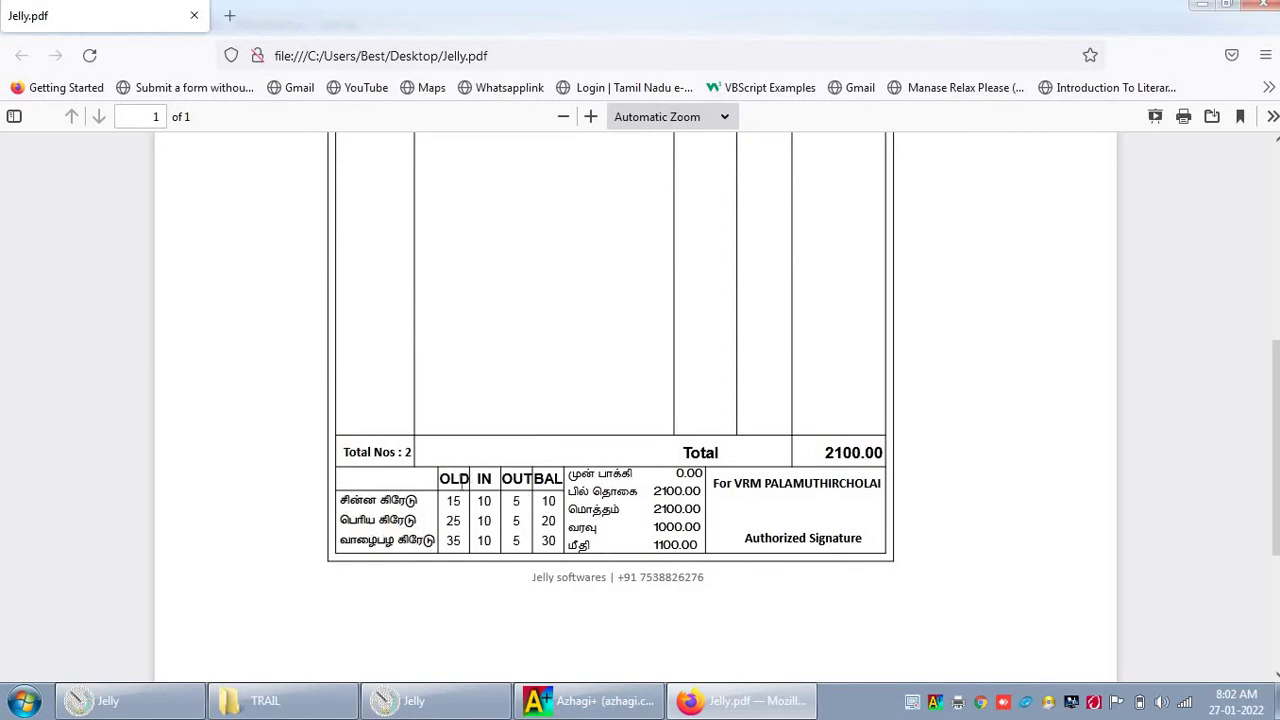
pyautogui.scroll(5, 462, 481)
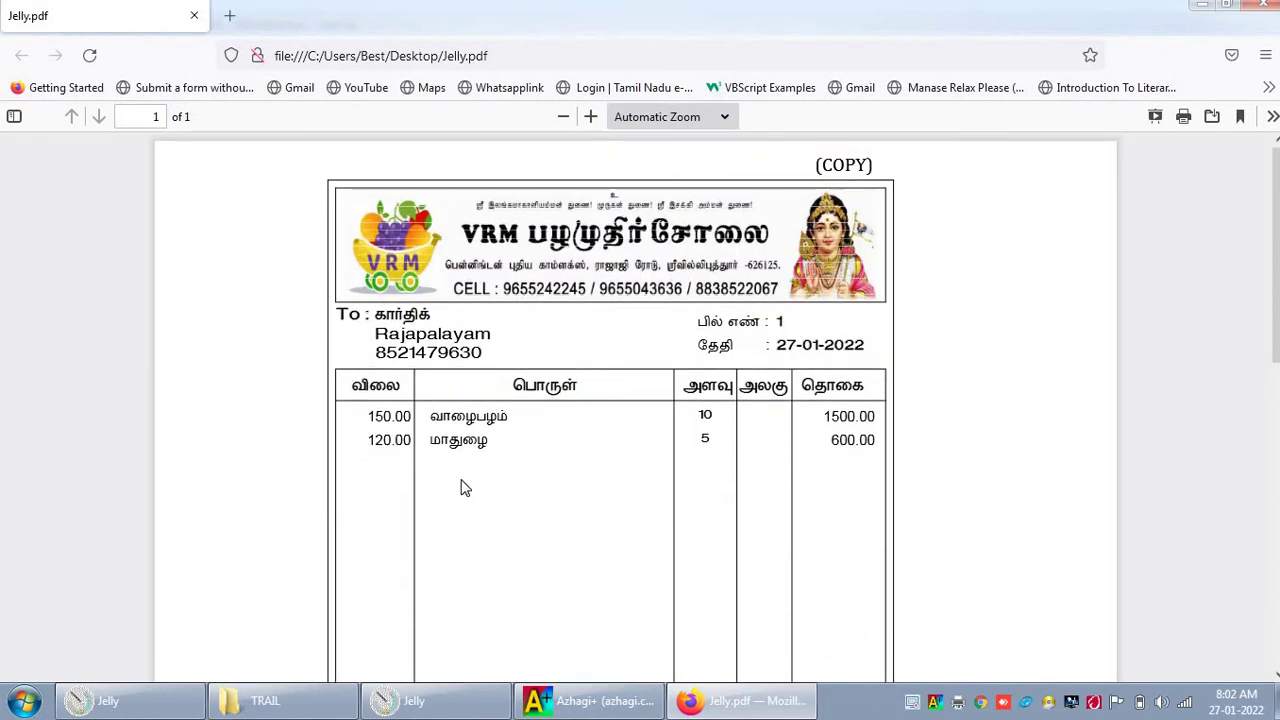
pyautogui.scroll(-3, 462, 487)
pyautogui.click(440, 700)
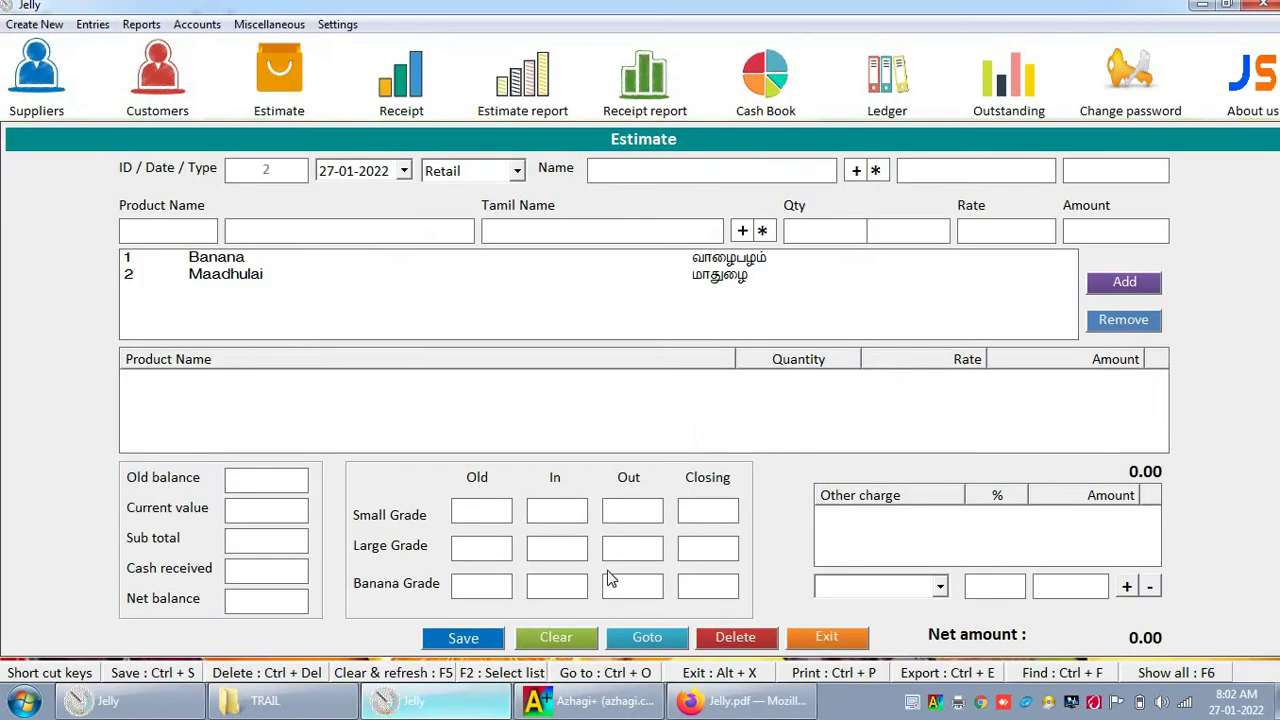
# Step: Reload estimate 1 through Goto and save it again, agreeing to print
pyautogui.click(640, 638)
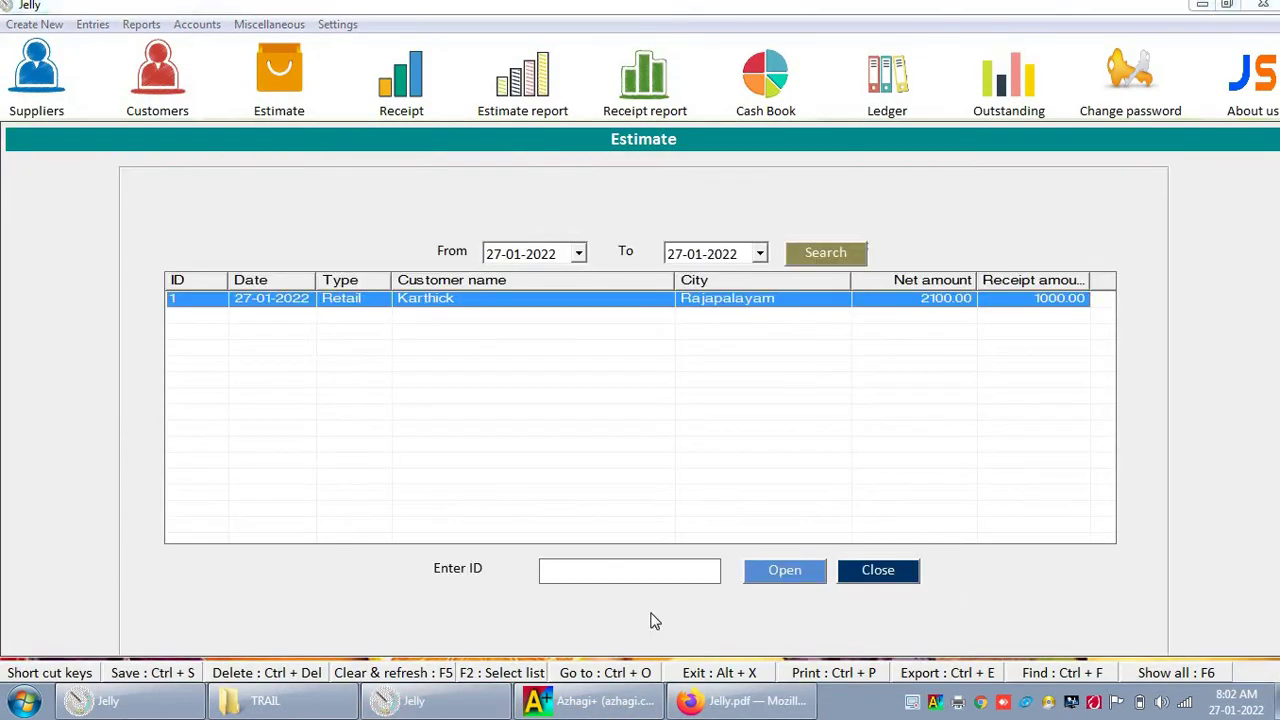
pyautogui.press('Return')
pyautogui.click(488, 638)
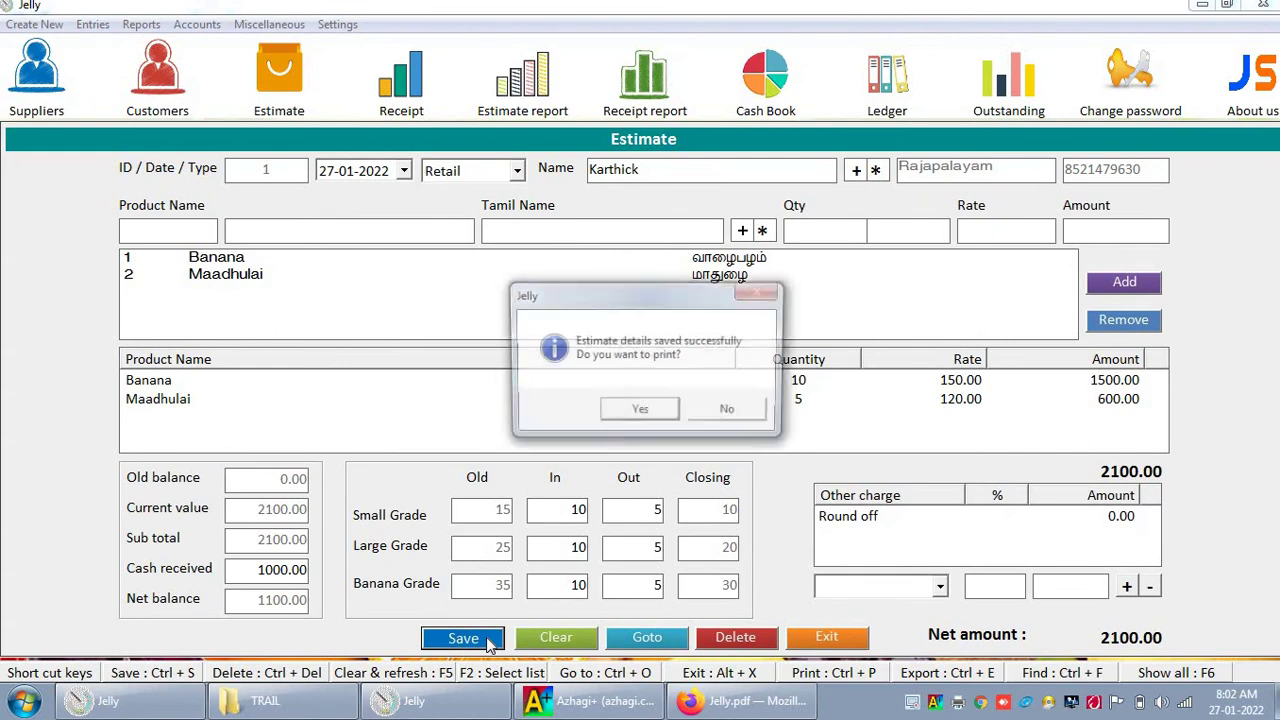
pyautogui.press('Return')
# Step: Print the estimate at Thermal Print size and save it as 1.pdf
pyautogui.click(338, 460)
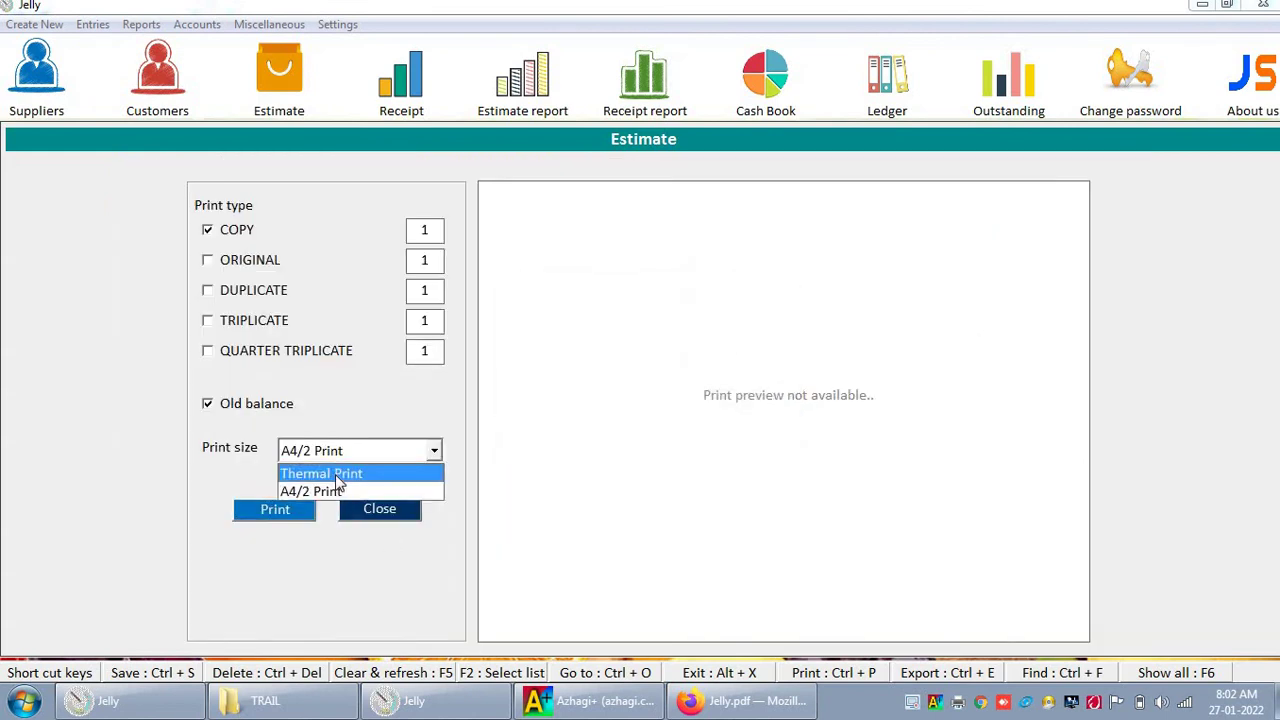
pyautogui.click(335, 470)
pyautogui.click(280, 512)
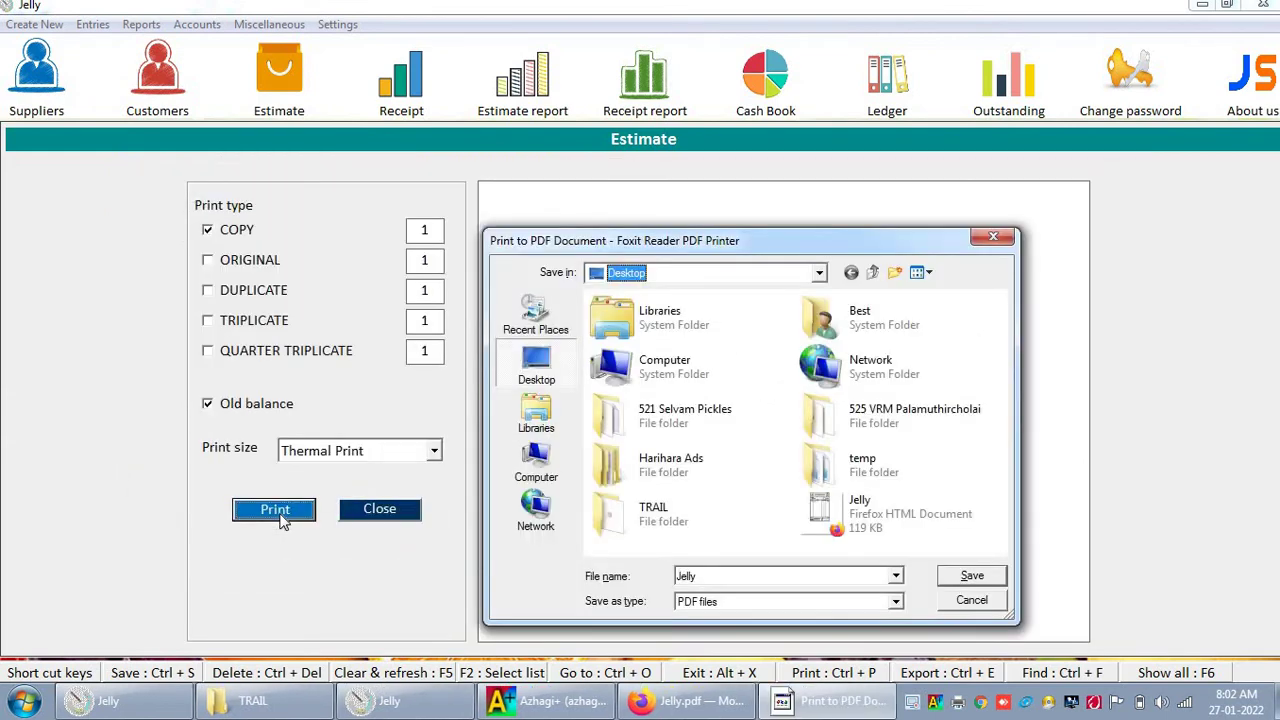
pyautogui.doubleClick(835, 578)
pyautogui.write('l')
pyautogui.press('Return')
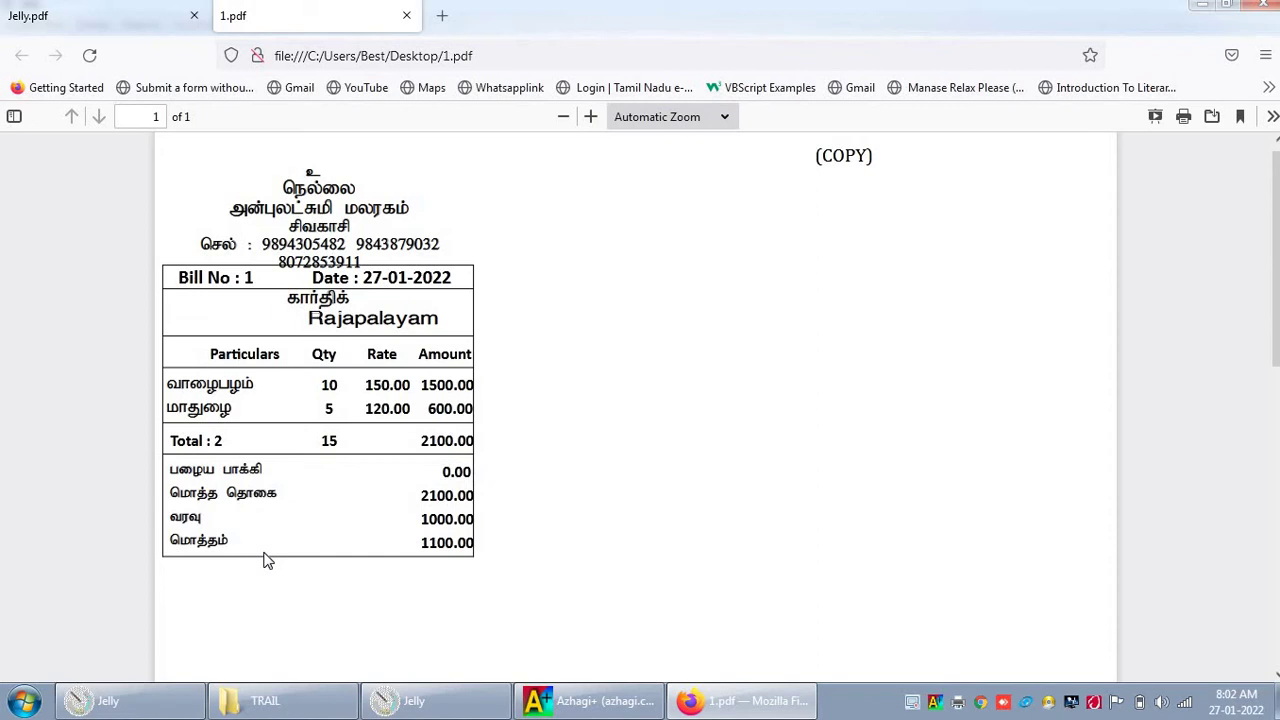
pyautogui.click(65, 12)
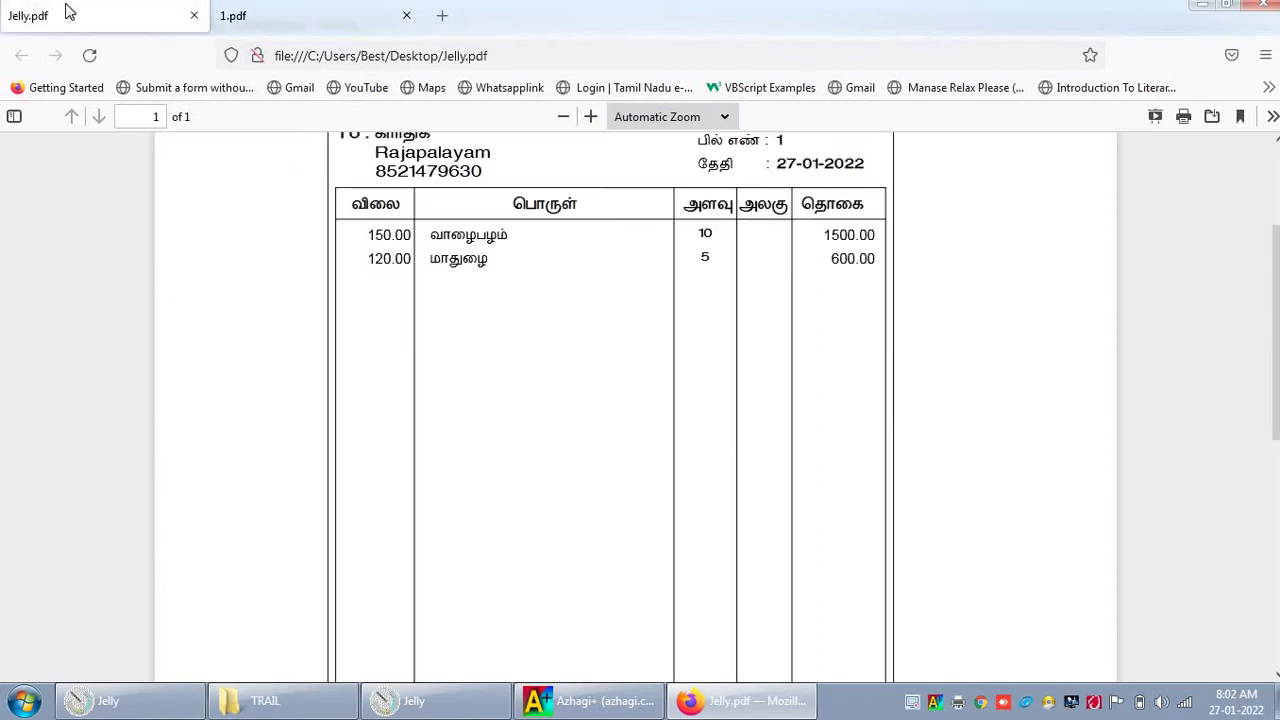
pyautogui.click(245, 13)
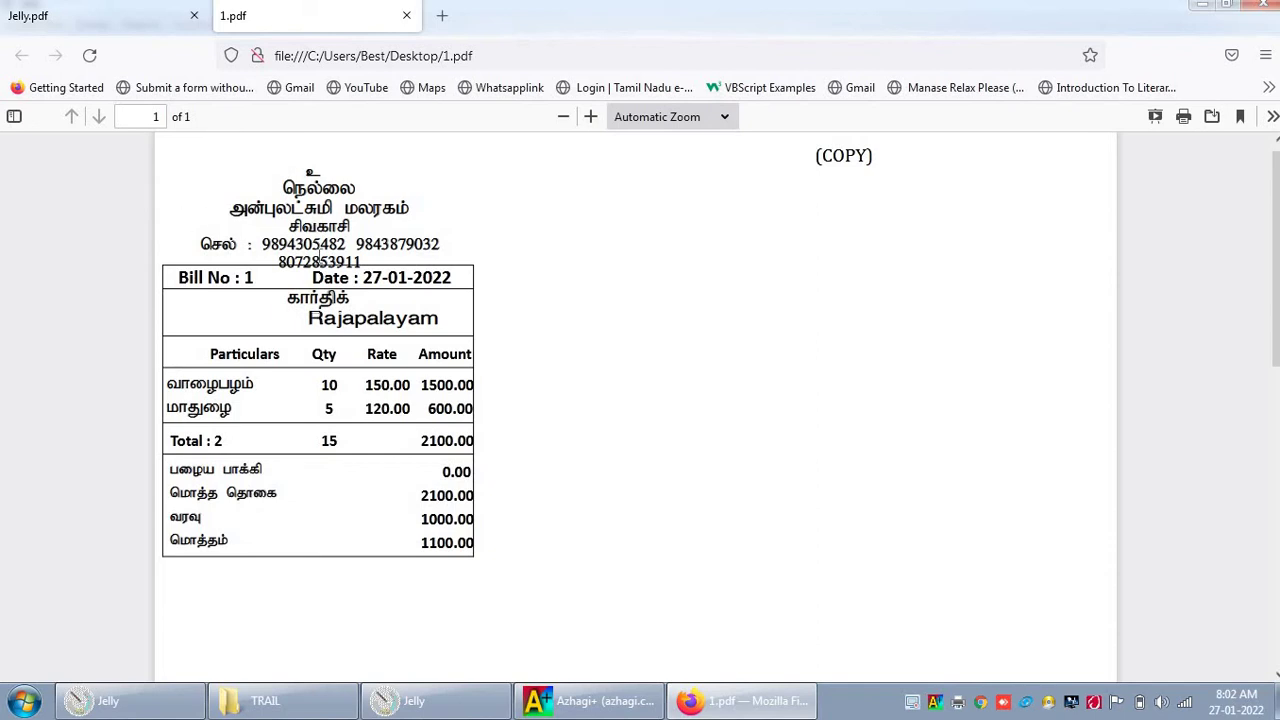
pyautogui.moveTo(262, 244); pyautogui.dragTo(395, 262)
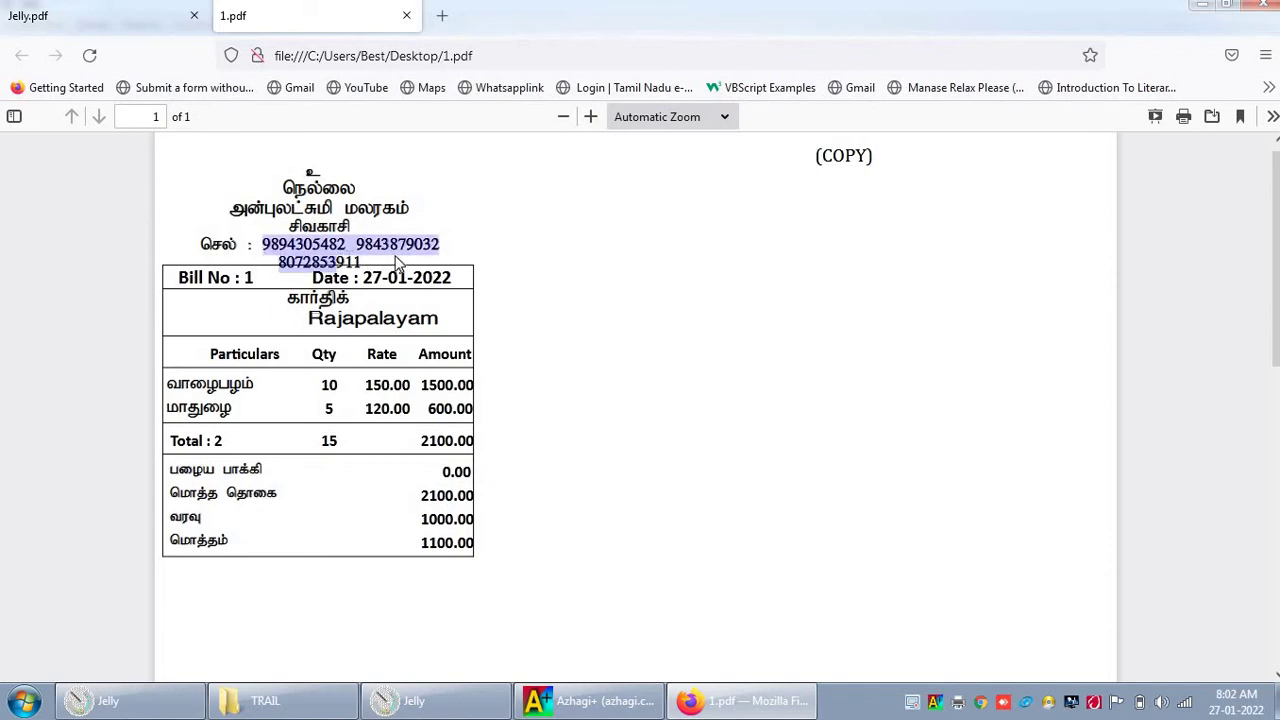
pyautogui.click(382, 228)
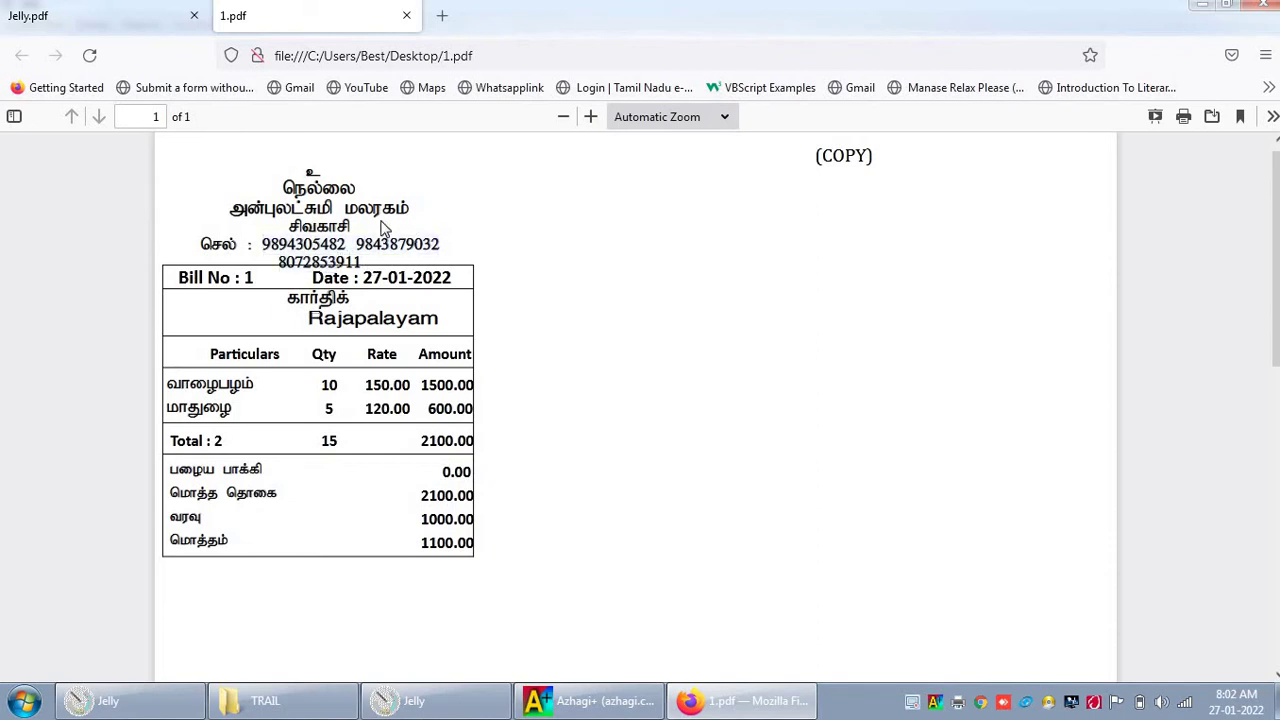
pyautogui.moveTo(230, 215); pyautogui.dragTo(437, 211)
pyautogui.click(212, 210)
# Step: Close the 1.pdf and Jelly.pdf tabs in Firefox and exit the Estimate form
pyautogui.click(406, 15)
pyautogui.click(194, 15)
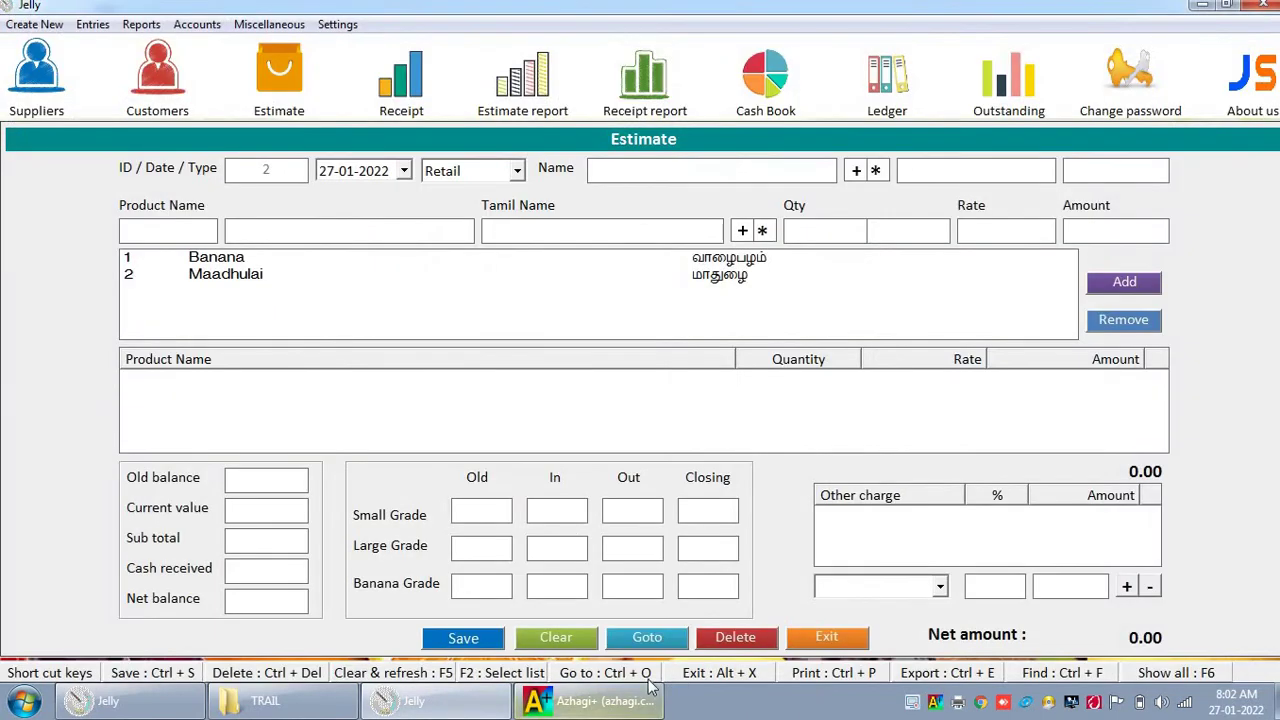
pyautogui.click(830, 643)
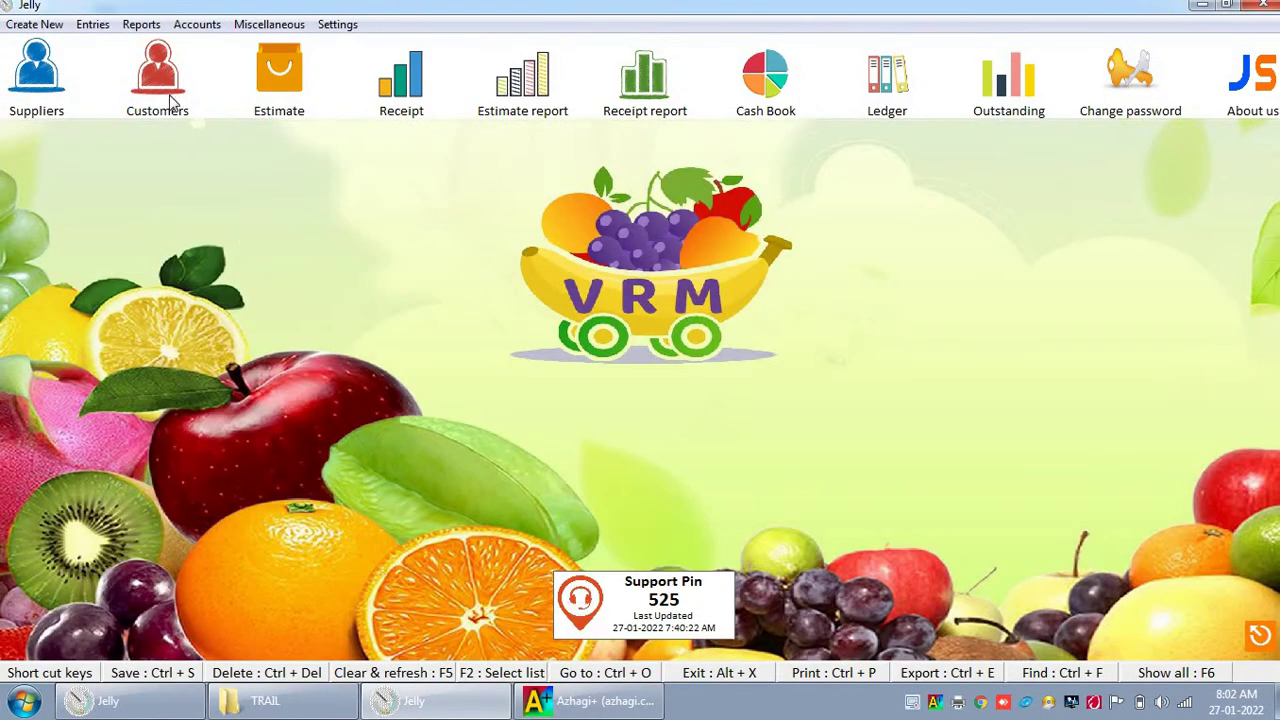
# Step: Open the customer's Ledger and show the Banana and Maadhulai items of the estimate entry
pyautogui.click(93, 26)
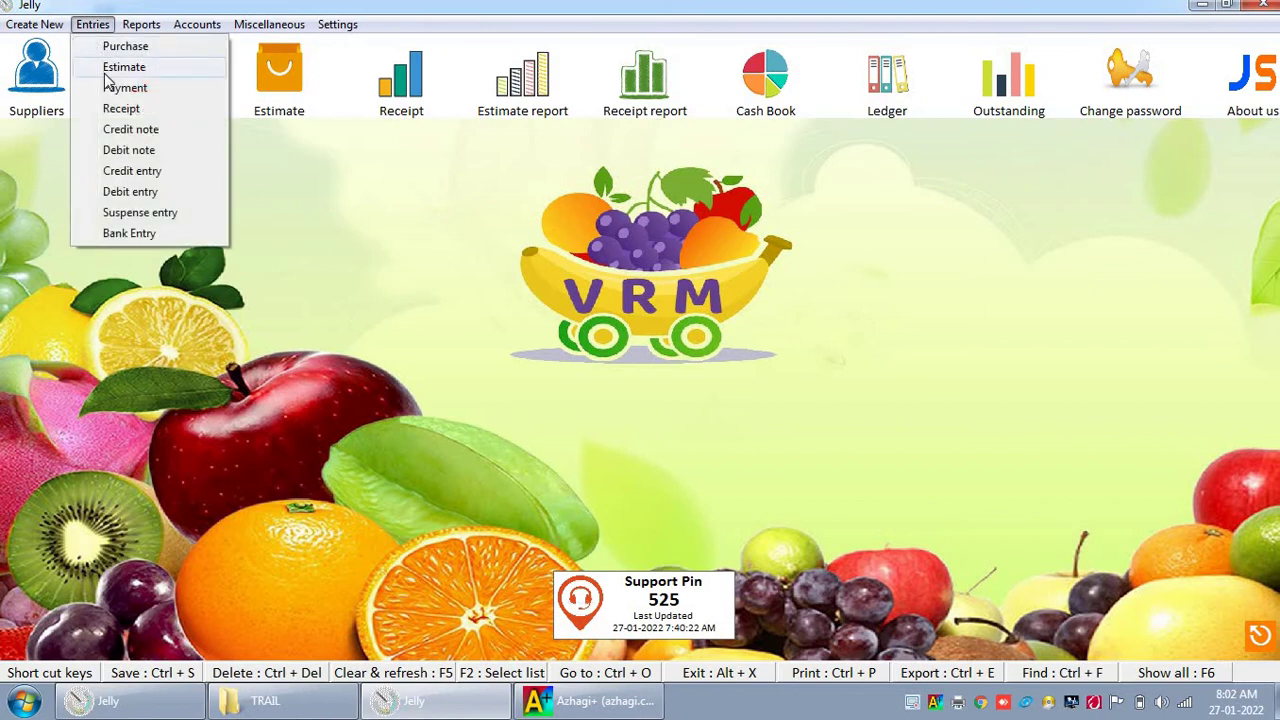
pyautogui.moveTo(197, 24)
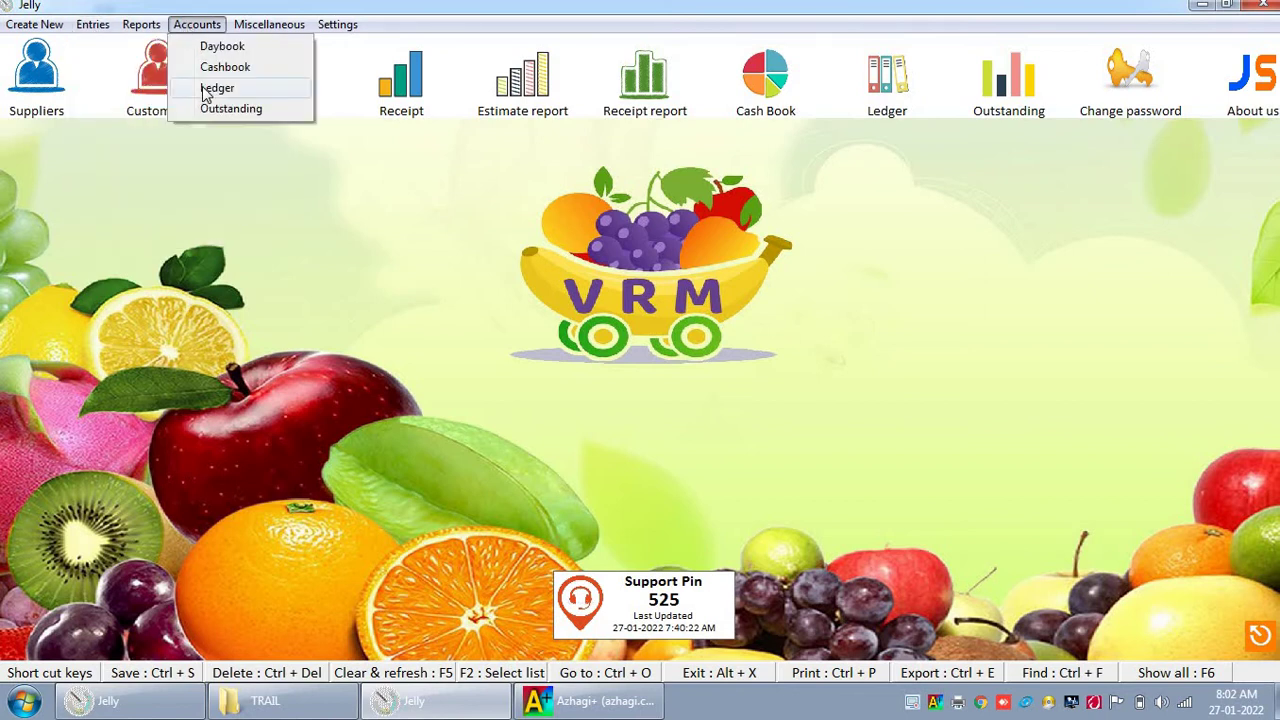
pyautogui.click(217, 88)
pyautogui.click(229, 175)
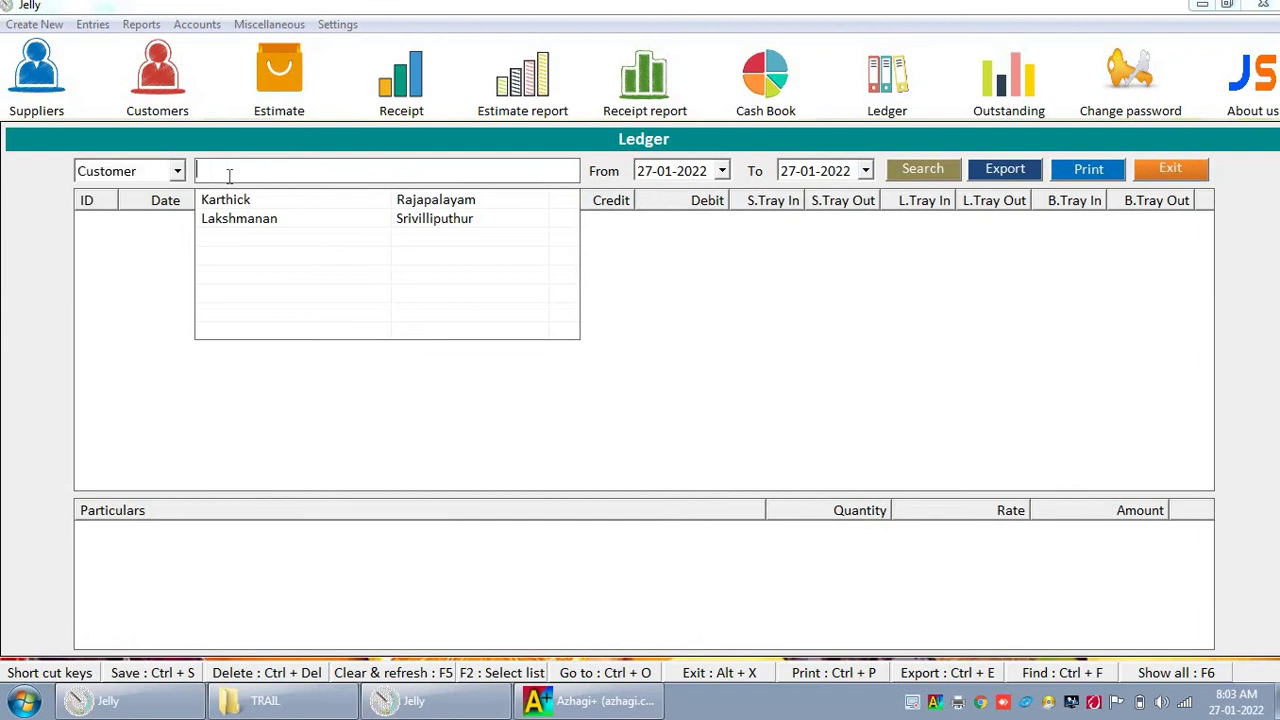
pyautogui.press('Down')
pyautogui.press('Return')
pyautogui.press('Return')
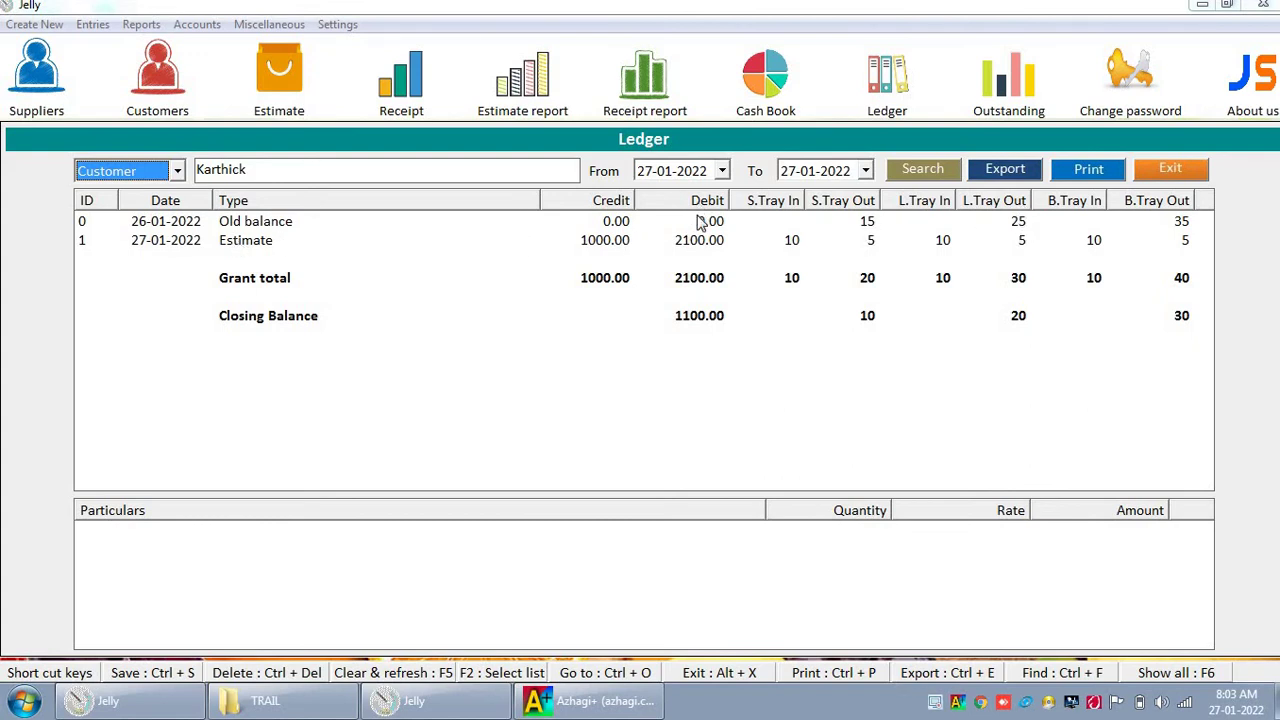
pyautogui.click(698, 248)
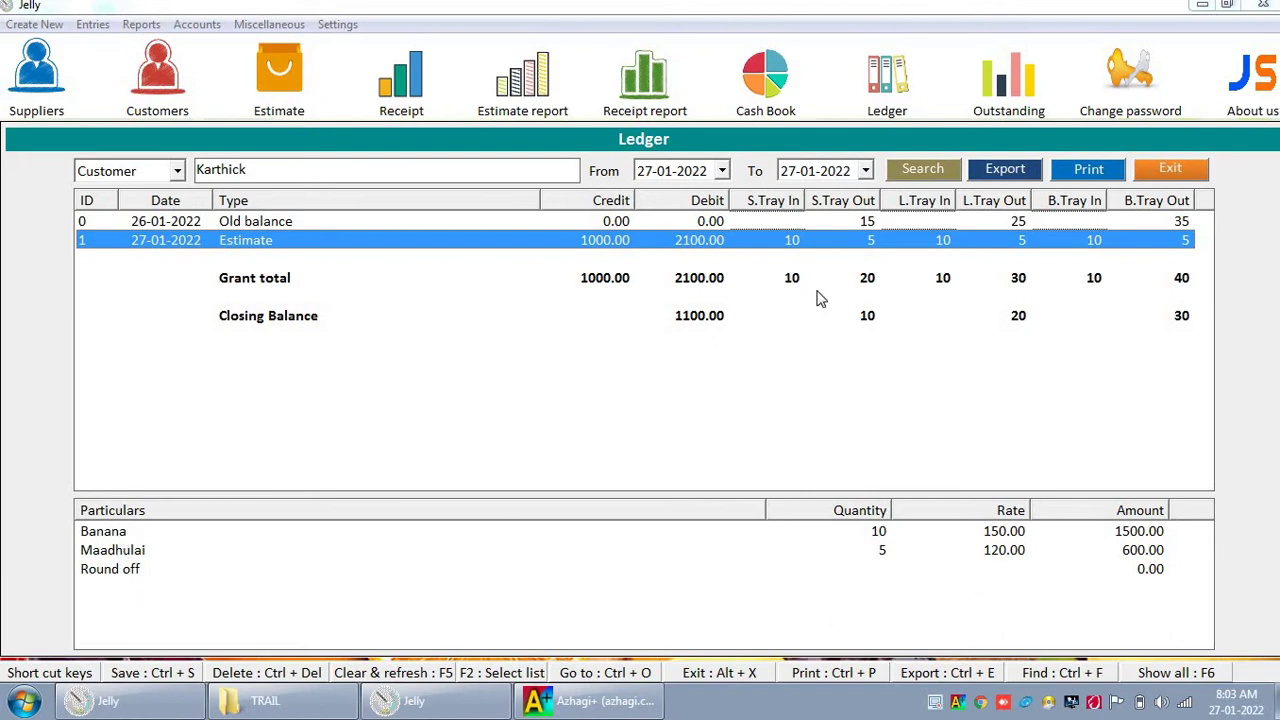
# Step: Print the customer ledger as Normal Print at A4 size to 2.pdf via the PDF printer
pyautogui.click(1070, 175)
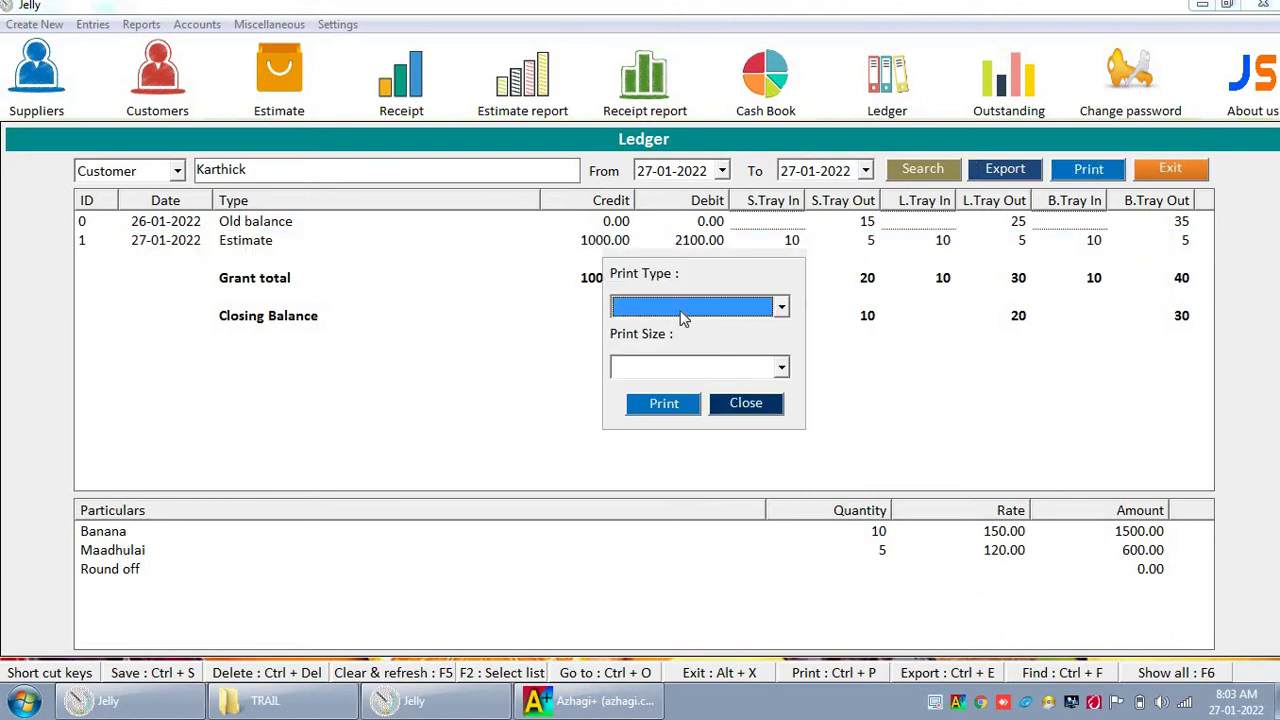
pyautogui.click(682, 310)
pyautogui.click(682, 332)
pyautogui.click(680, 310)
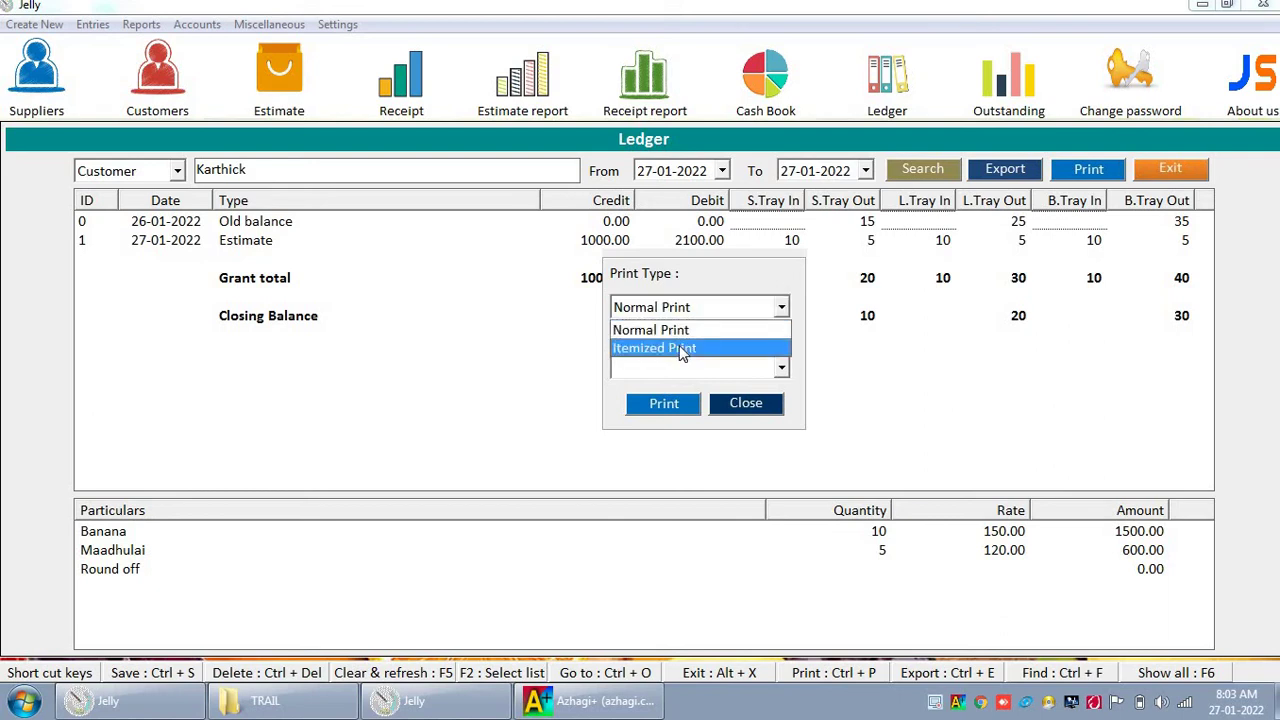
pyautogui.click(680, 330)
pyautogui.click(680, 370)
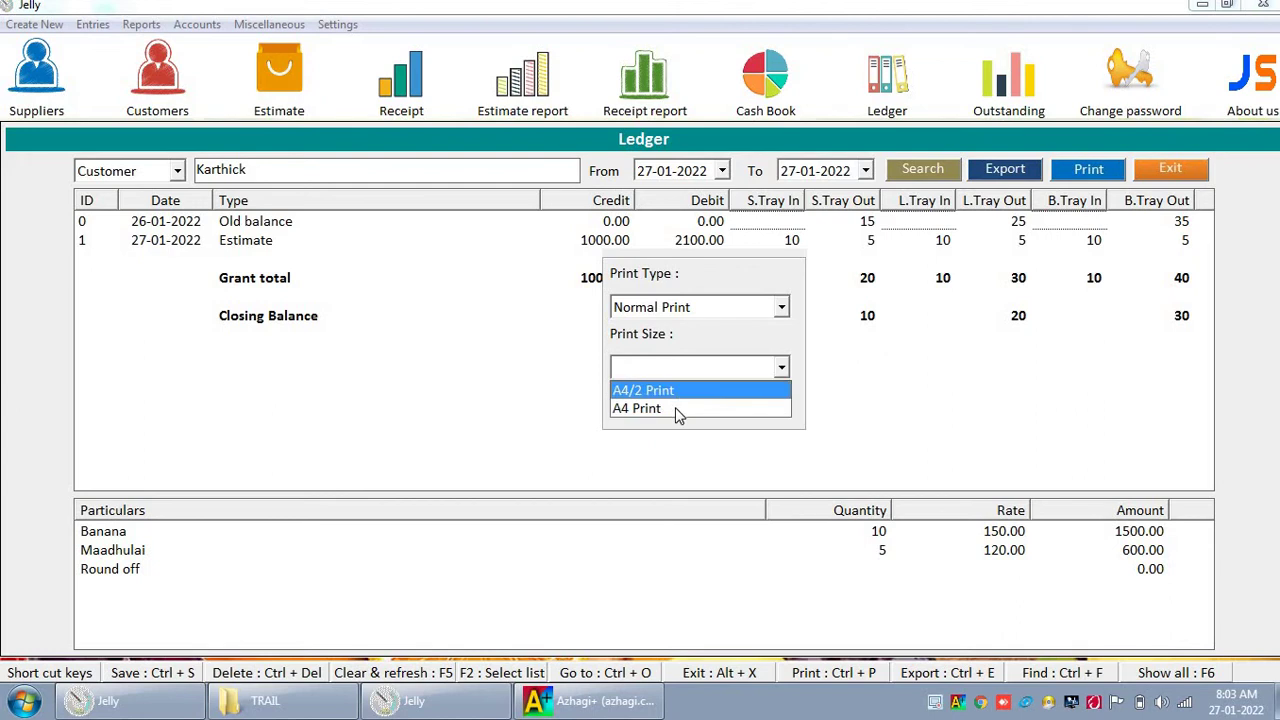
pyautogui.click(675, 407)
pyautogui.click(663, 403)
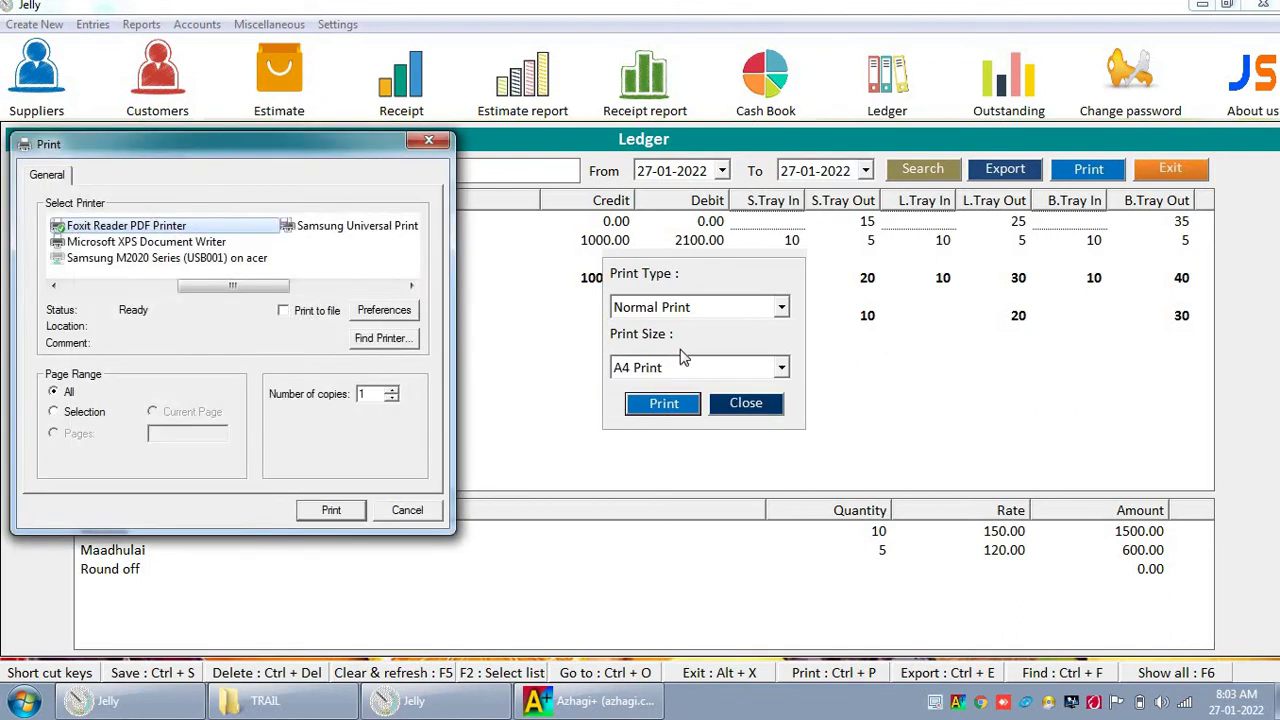
pyautogui.click(331, 511)
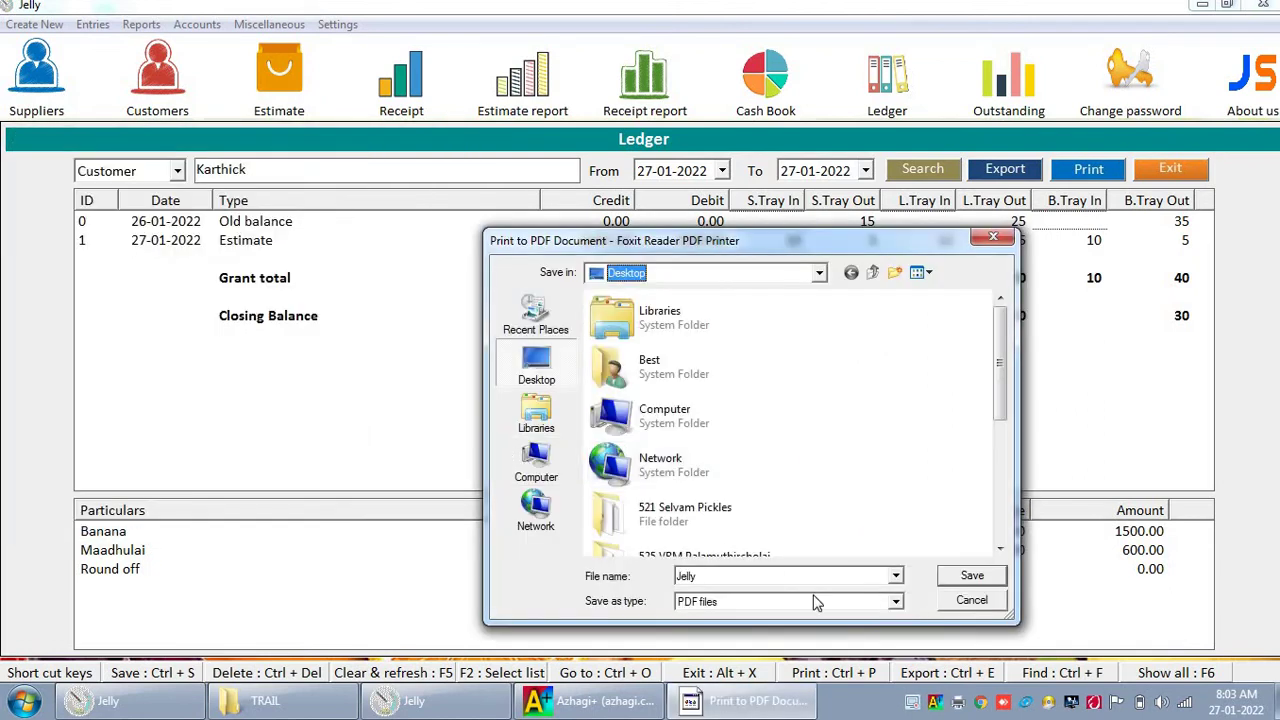
pyautogui.write('2')
pyautogui.press('Return')
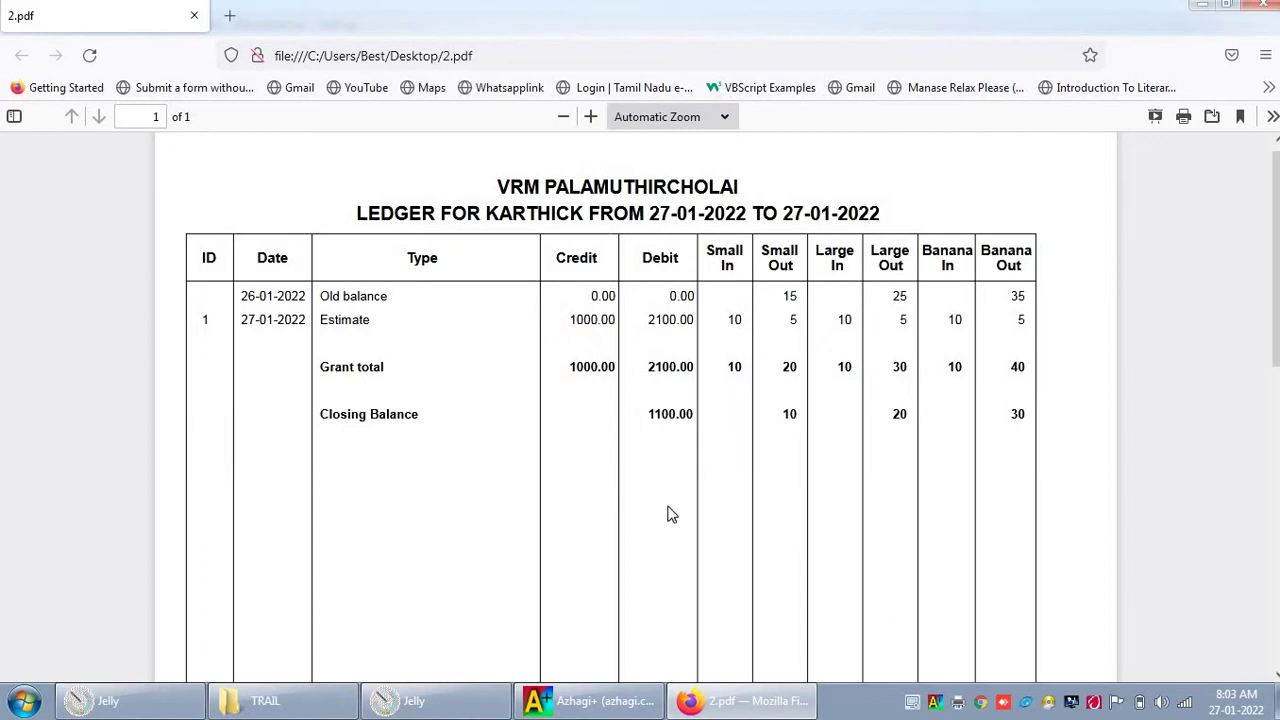
# Step: Print the customer ledger as an Itemized, A4 printout to Foxit PDF, saved as 3.pdf
pyautogui.click(460, 699)
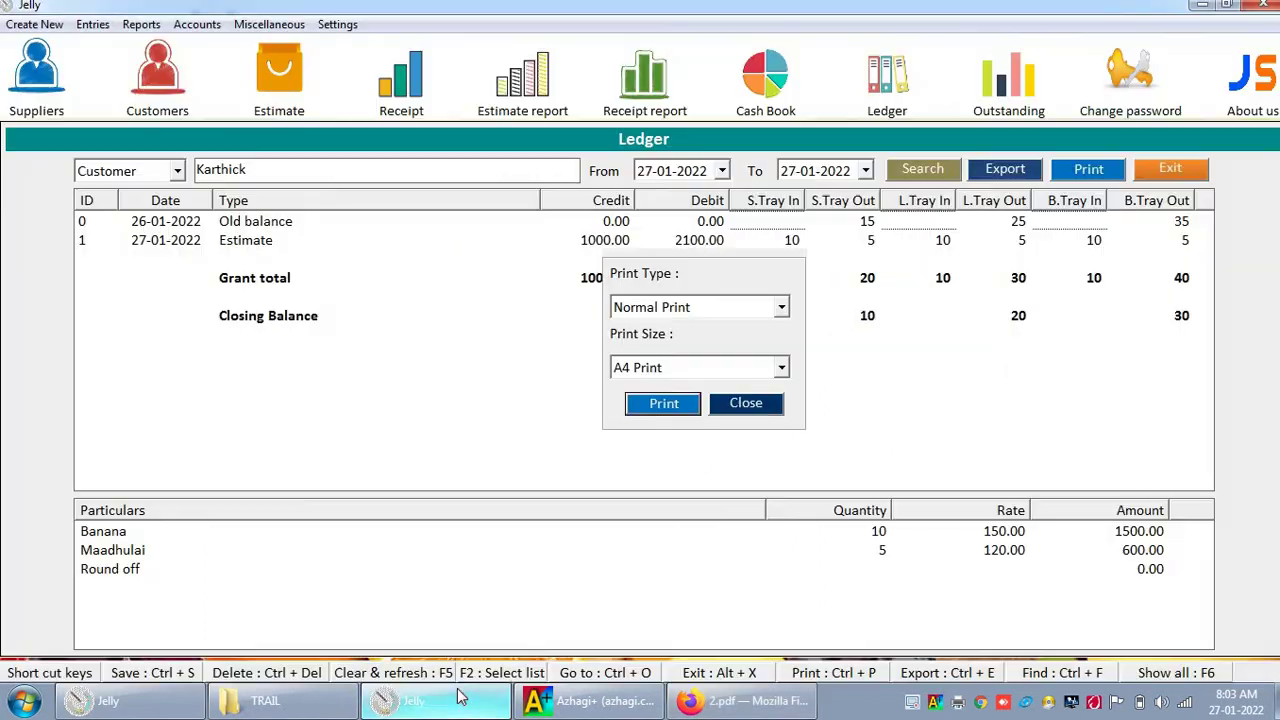
pyautogui.click(645, 309)
pyautogui.click(655, 345)
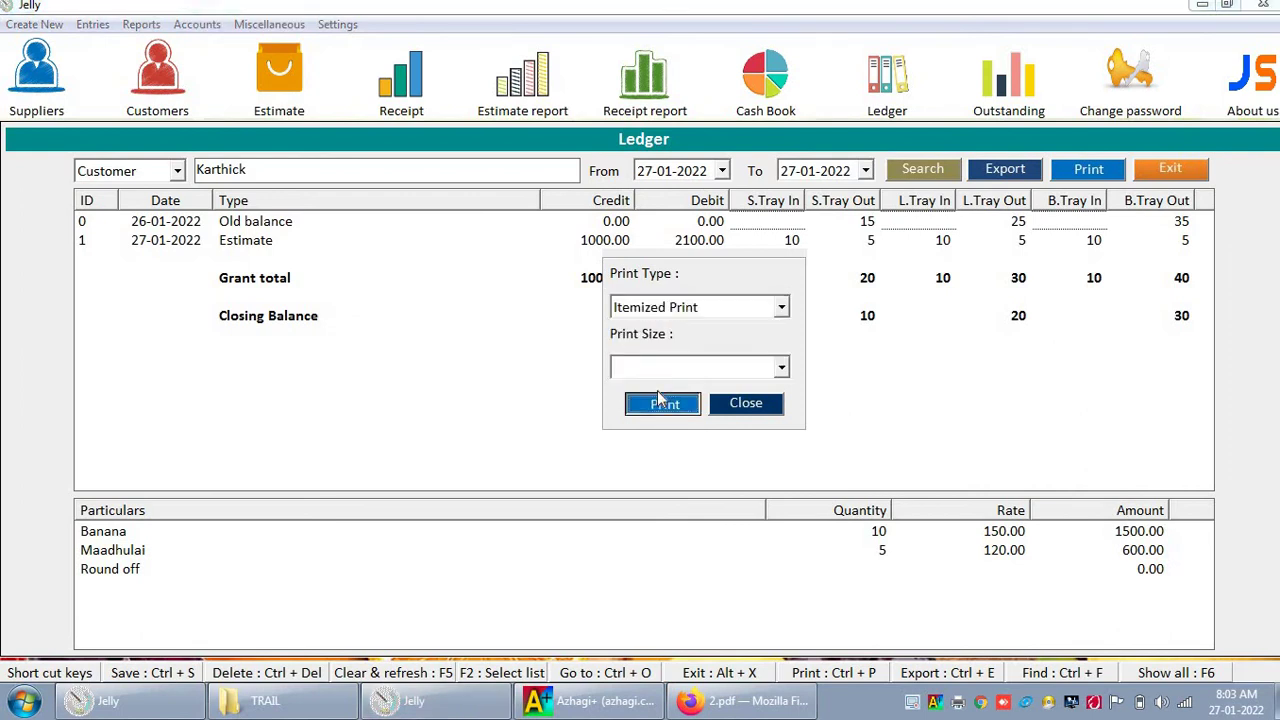
pyautogui.click(657, 368)
pyautogui.click(657, 391)
pyautogui.click(662, 406)
pyautogui.click(332, 511)
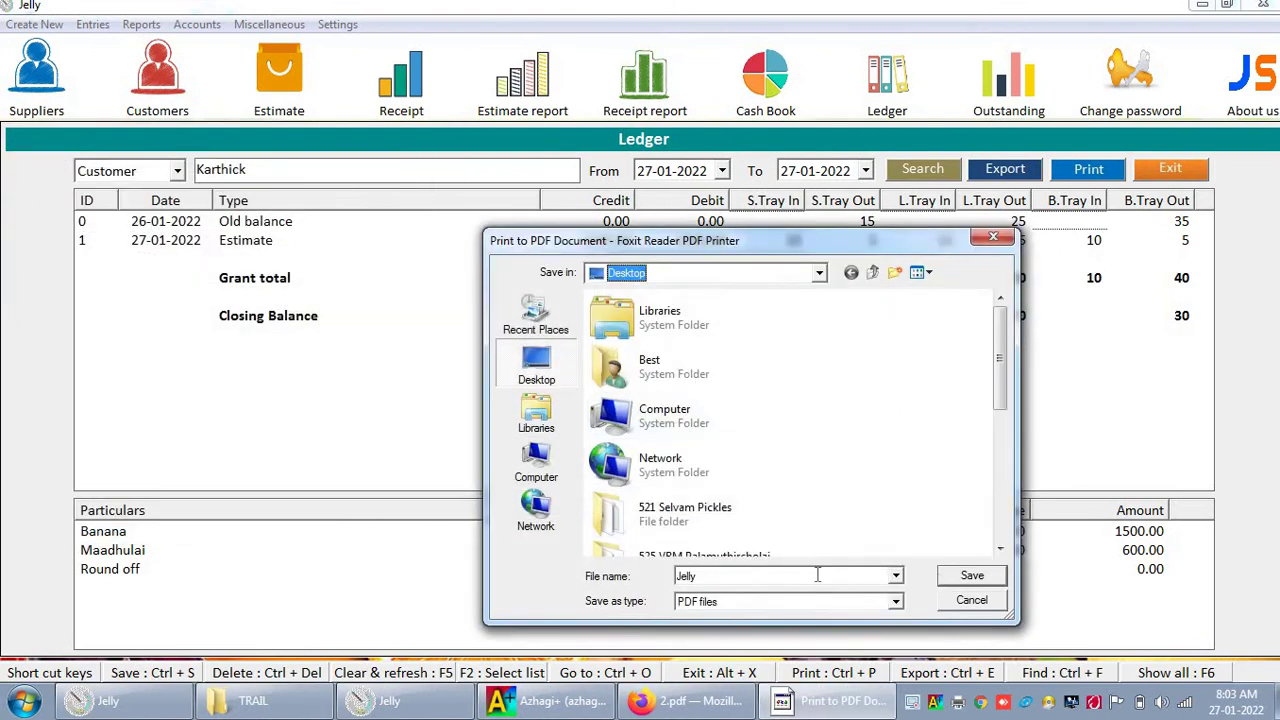
pyautogui.write('2')
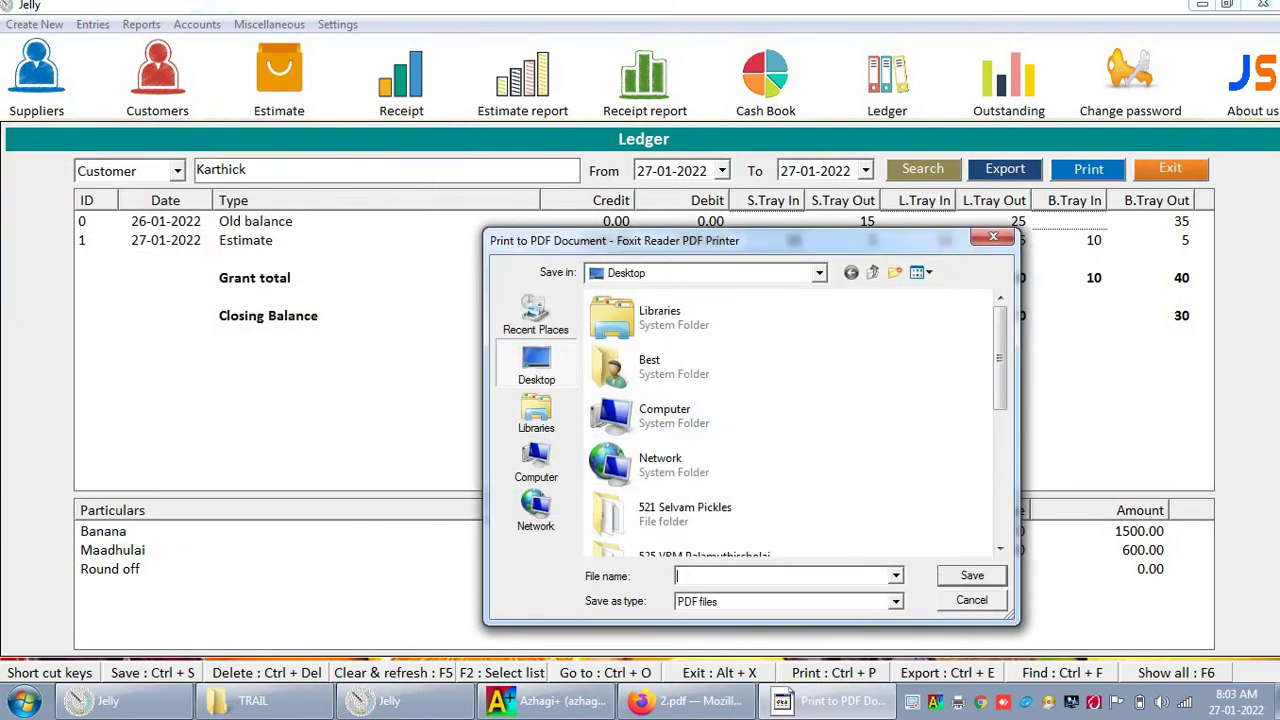
pyautogui.press('Return')
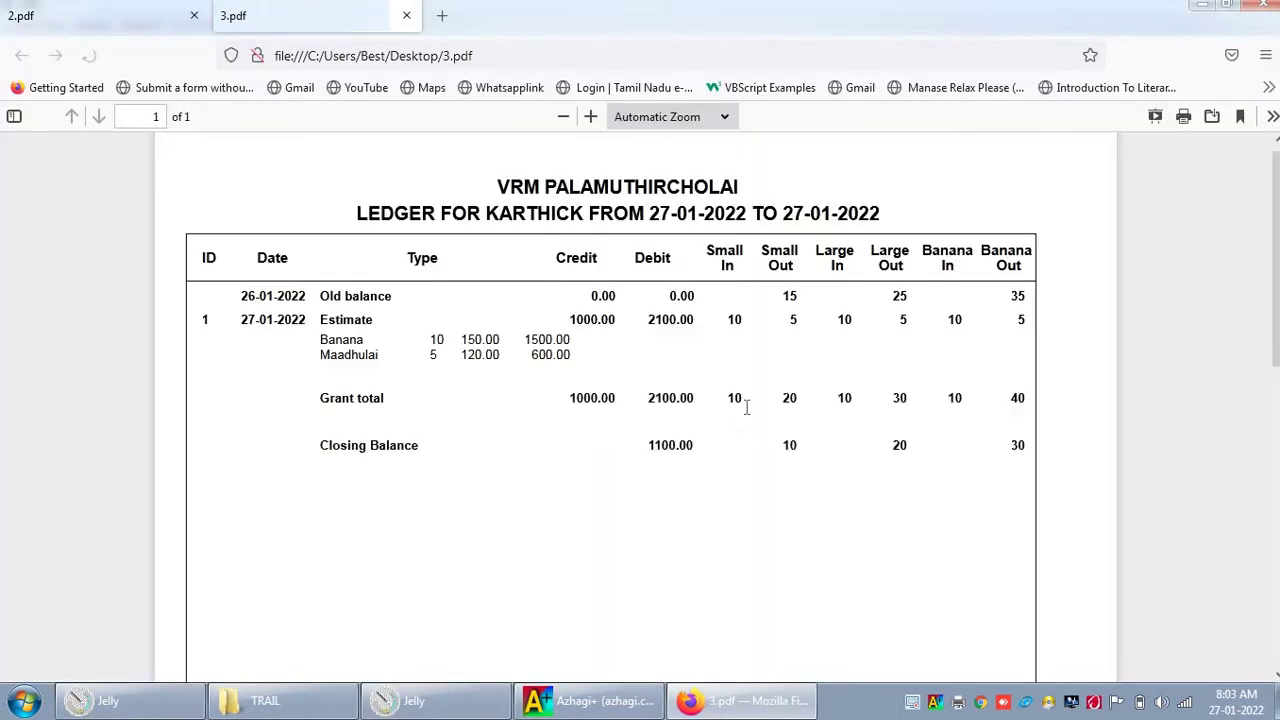
# Step: Check the Banana line in 3.pdf and compare it against the plain 2.pdf ledger
pyautogui.doubleClick(366, 339)
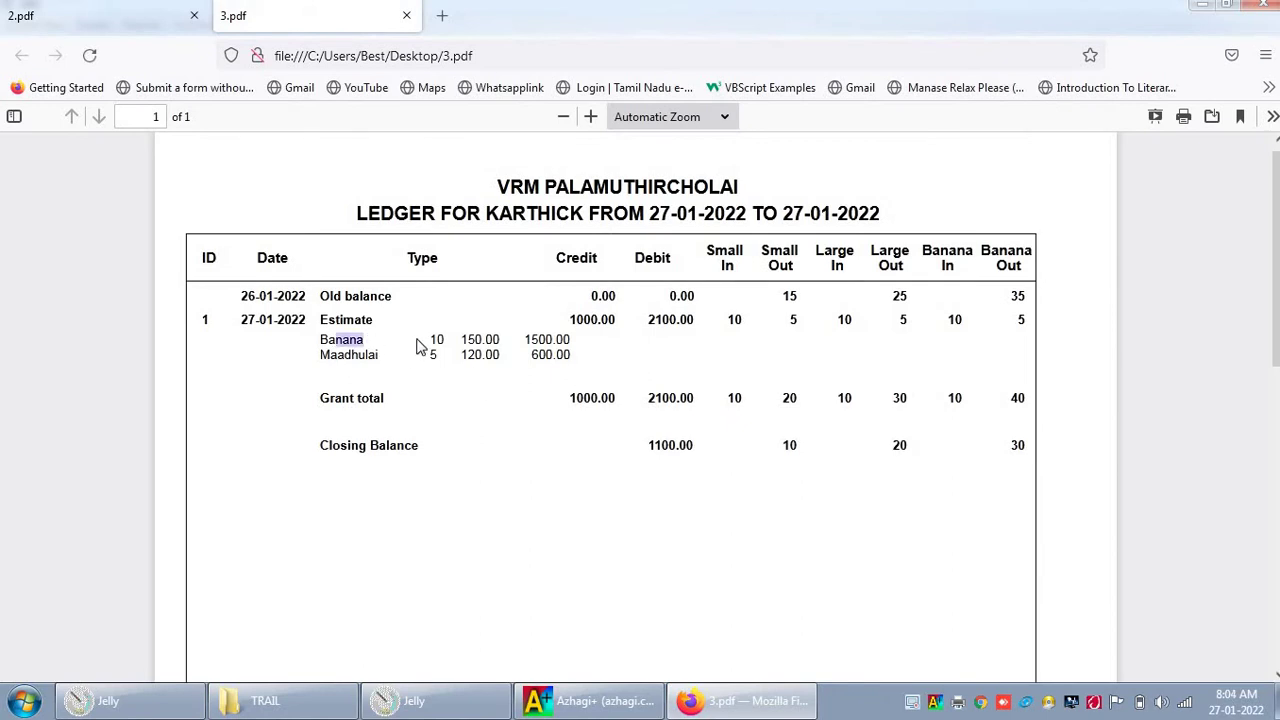
pyautogui.click(452, 352)
pyautogui.click(145, 26)
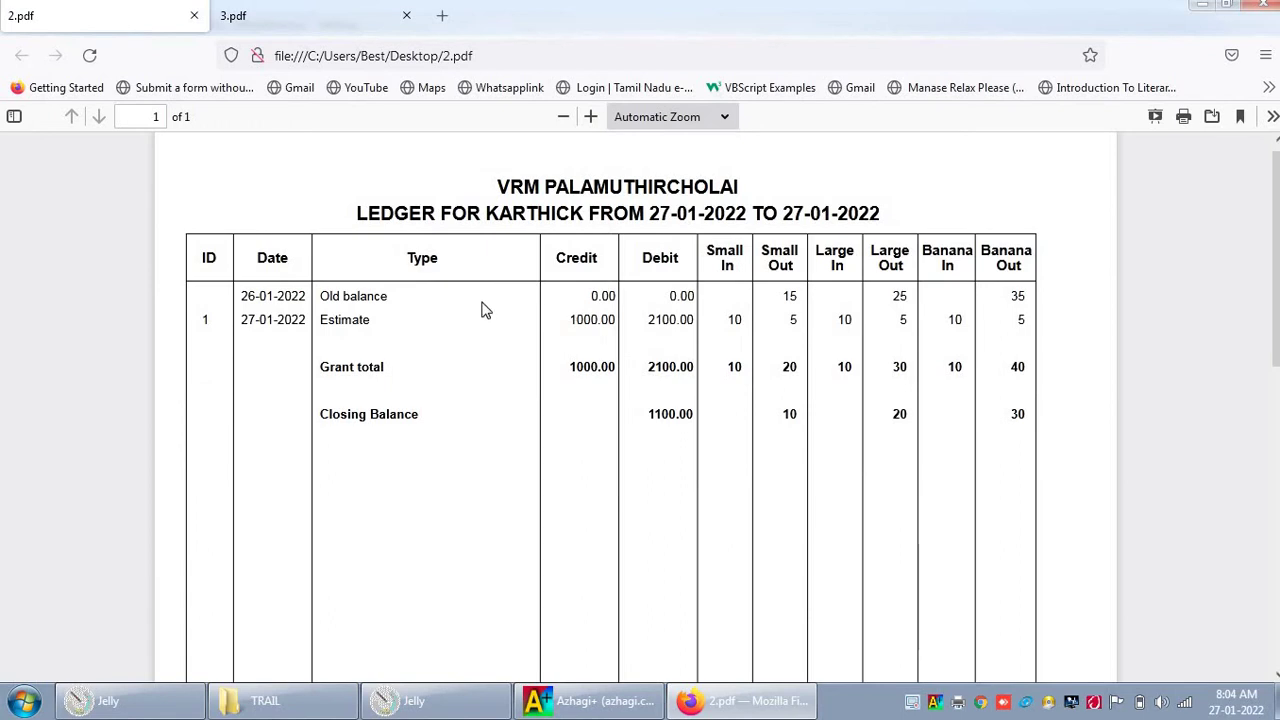
pyautogui.click(266, 27)
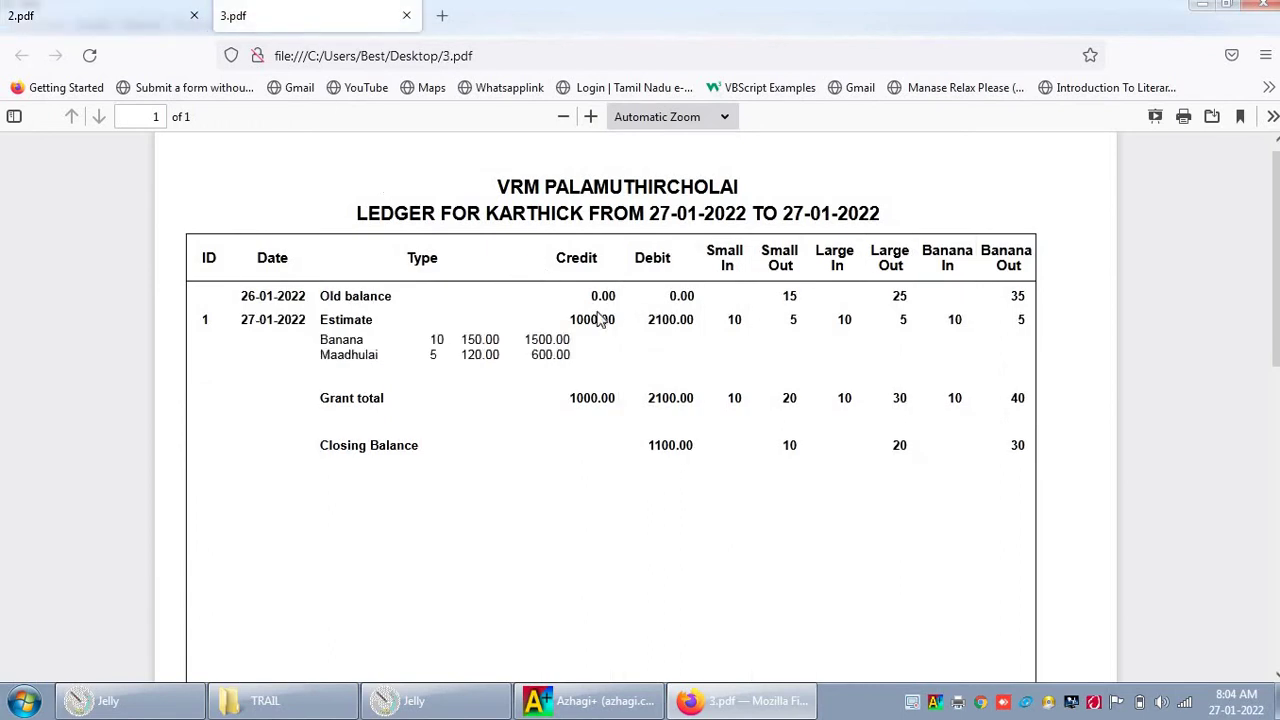
# Step: Print the ledger as Normal Print at A4/2 size to Foxit PDF, saved as 4.pdf
pyautogui.click(436, 700)
pyautogui.click(697, 372)
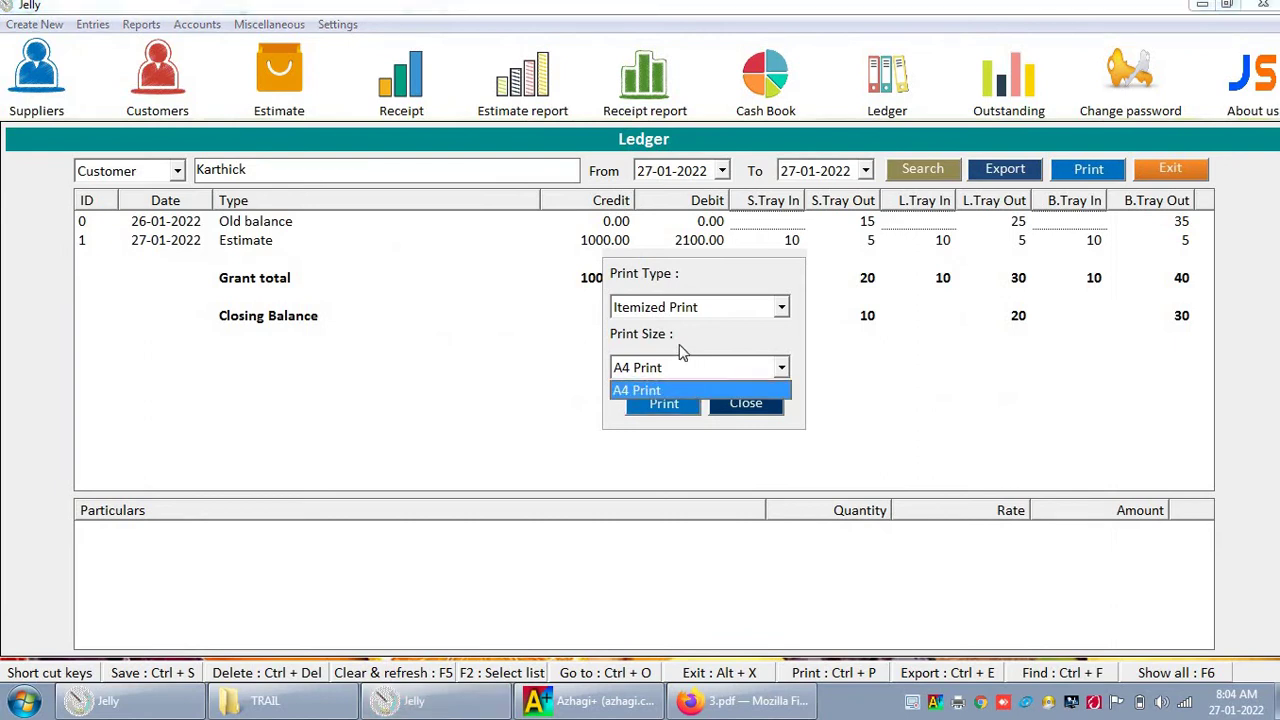
pyautogui.click(679, 312)
pyautogui.click(678, 330)
pyautogui.click(676, 372)
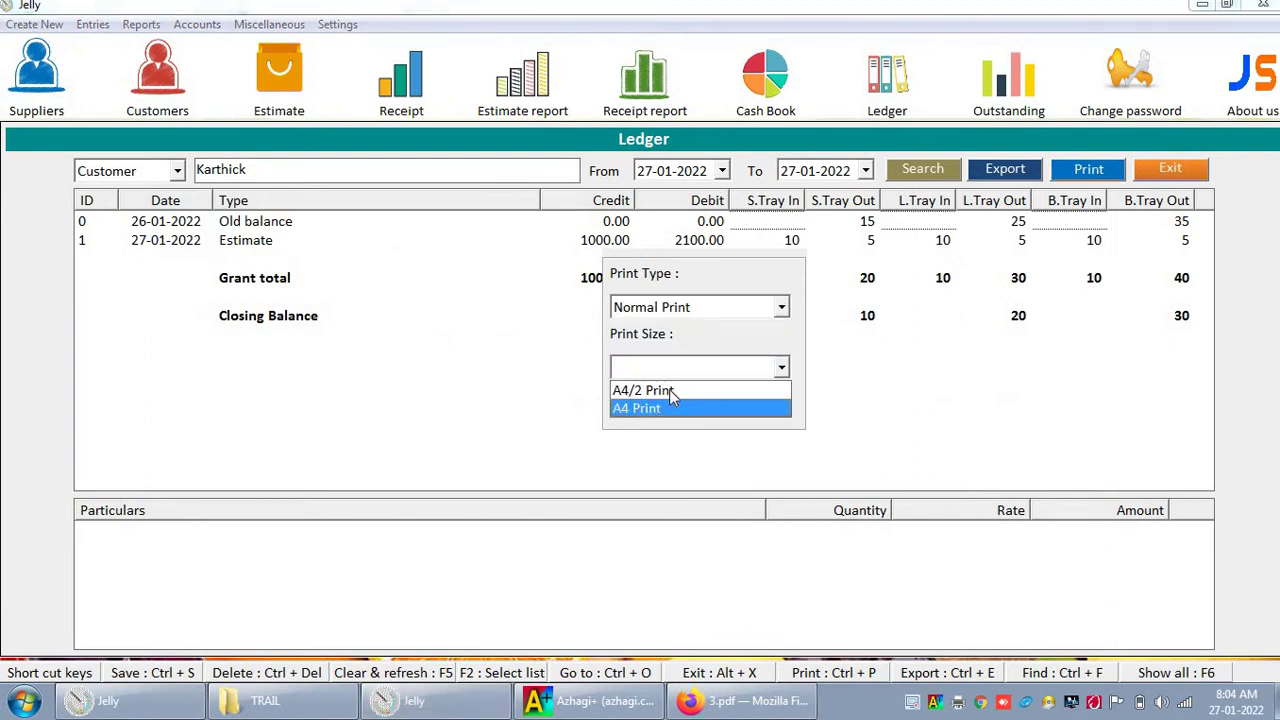
pyautogui.click(669, 389)
pyautogui.click(665, 408)
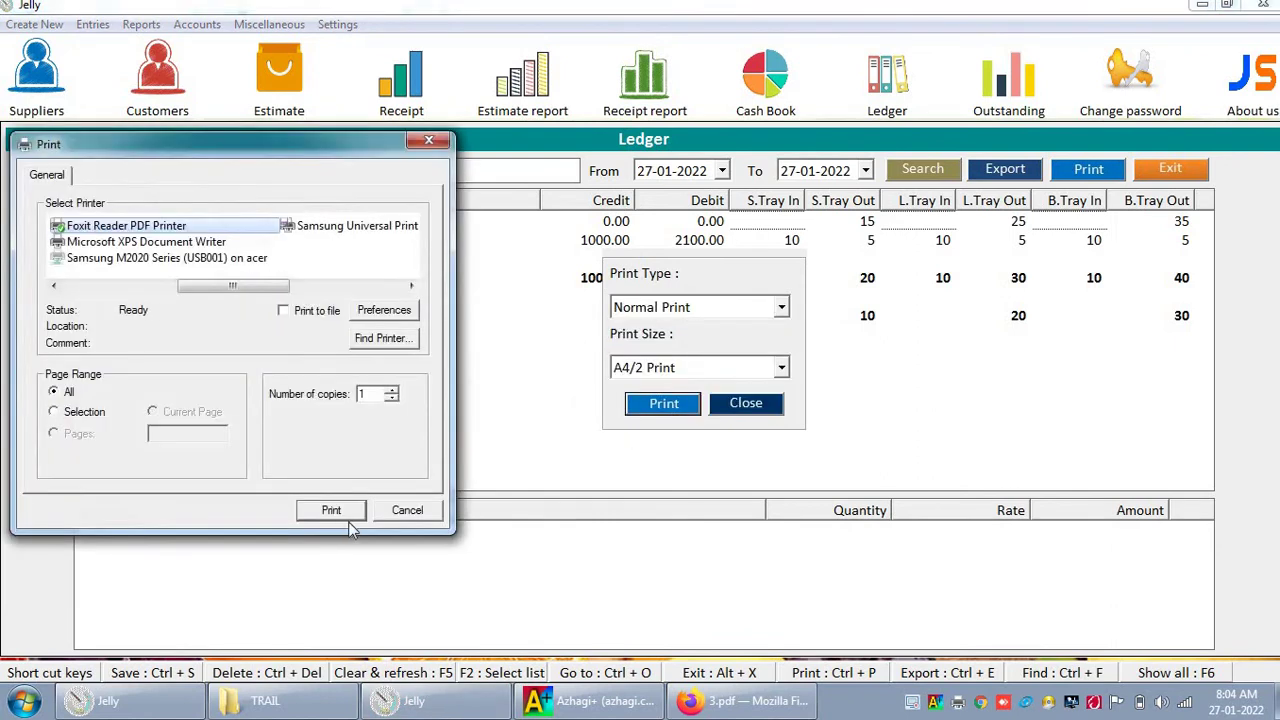
pyautogui.click(347, 518)
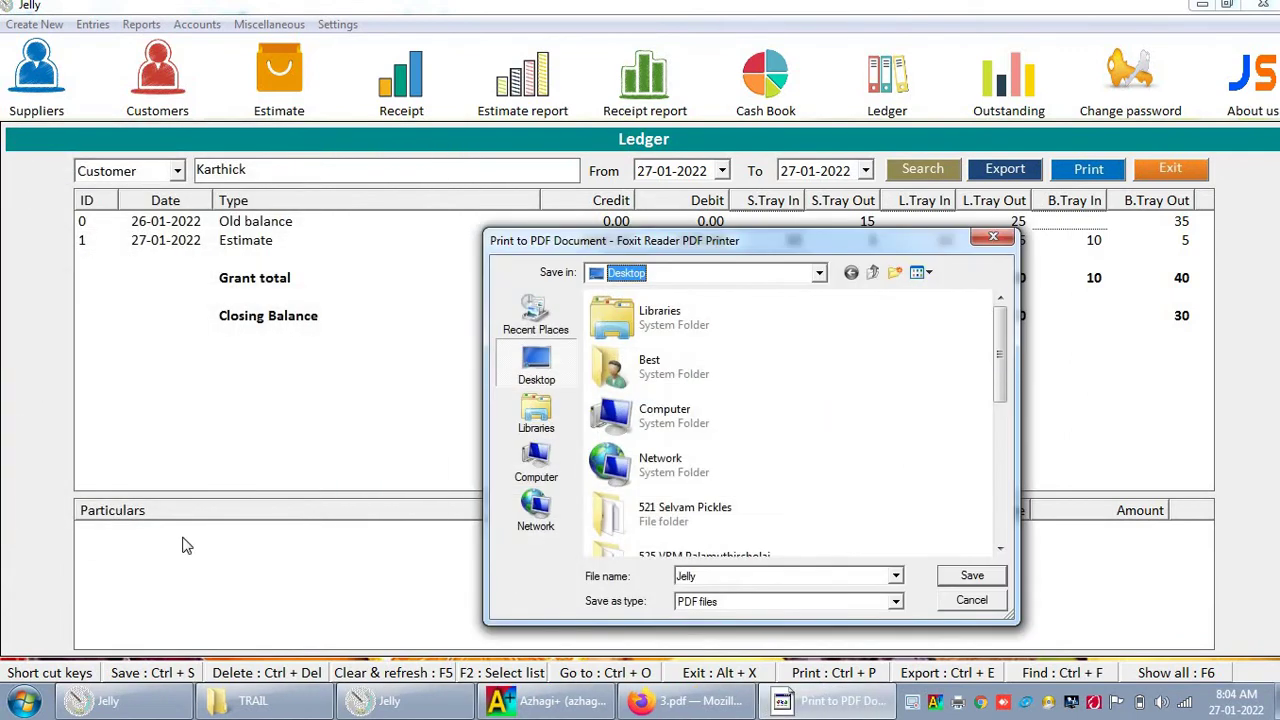
pyautogui.click(718, 579)
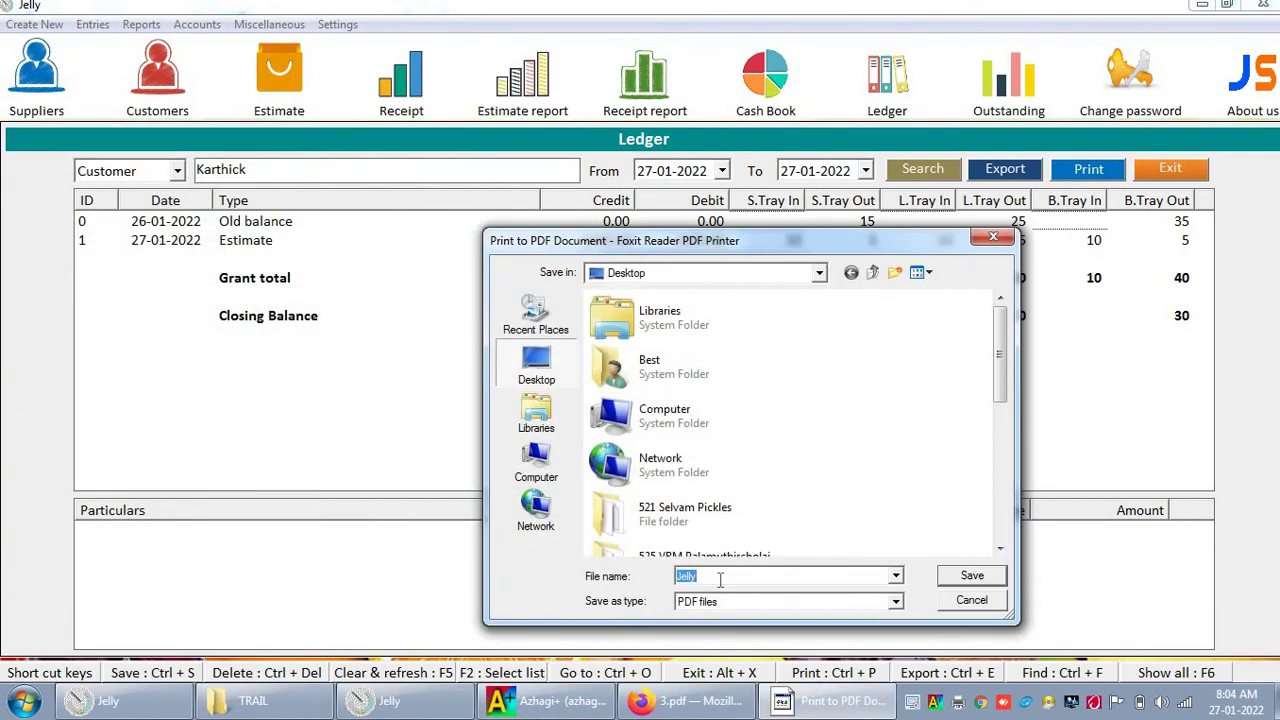
pyautogui.write('4')
pyautogui.press('Return')
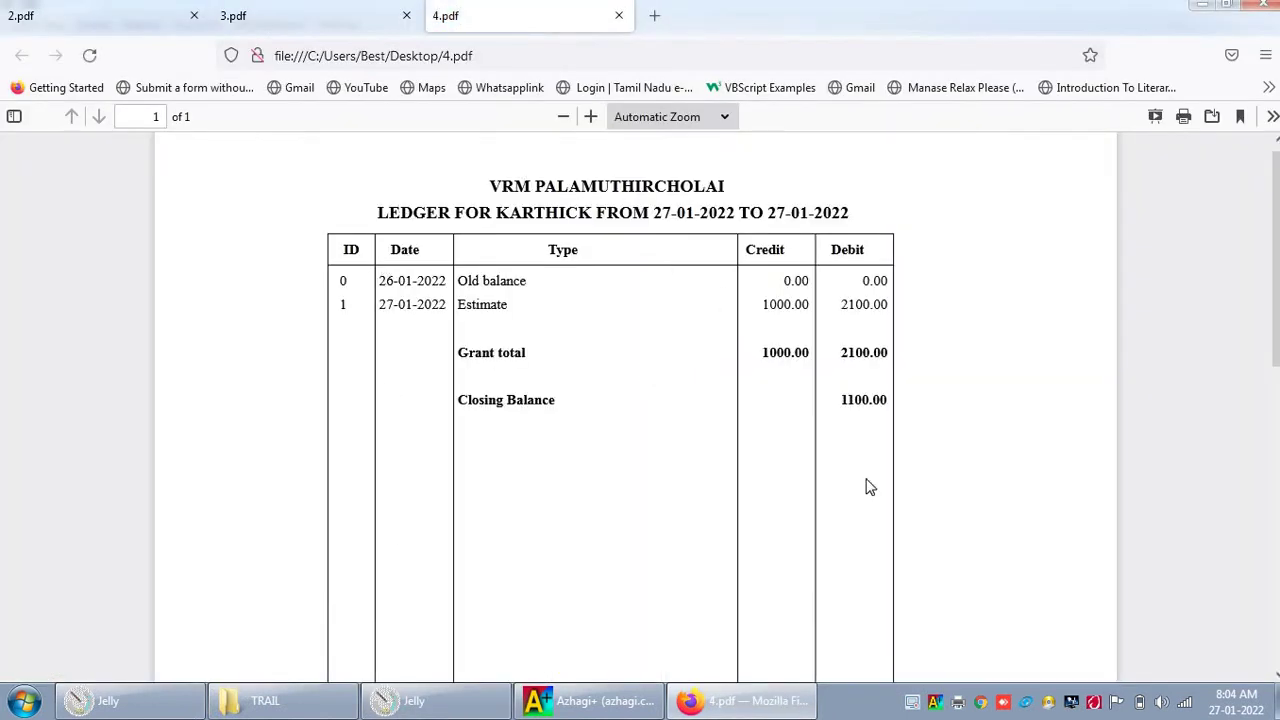
# Step: Review the 4.pdf printout, then return to Jelly and close the print options panel
pyautogui.scroll(-5, 869, 466)
pyautogui.scroll(5, 869, 466)
pyautogui.hotkey('alt', 'Tab')
pyautogui.click(760, 403)
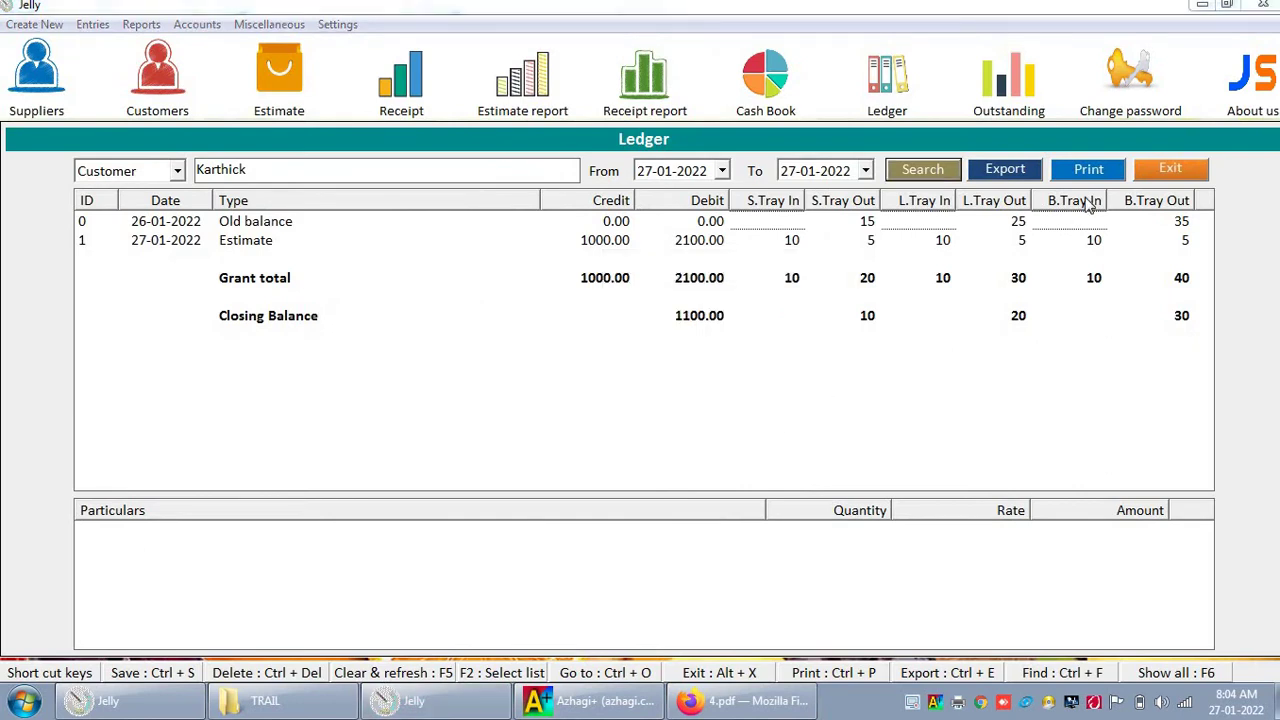
# Step: Load the first supplier's ledger (PP101 for 5750.00, closing 6750.00), then close the Ledger
pyautogui.click(136, 173)
pyautogui.click(140, 203)
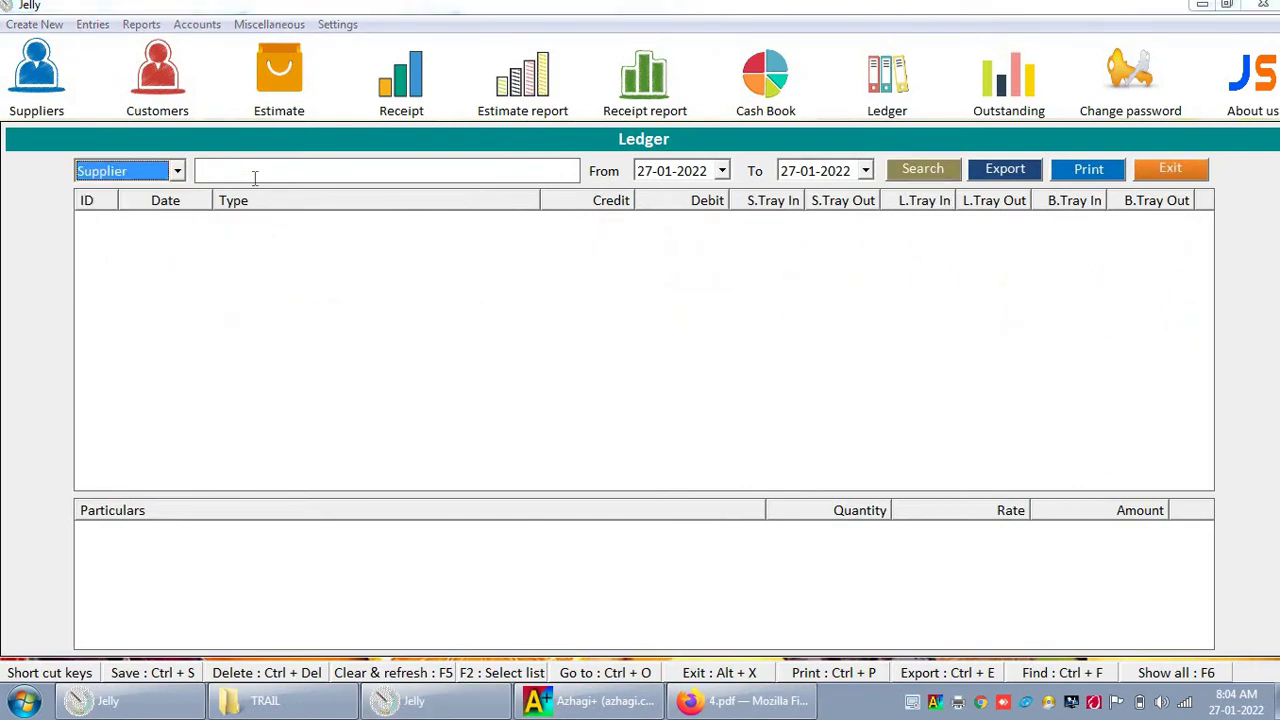
pyautogui.click(254, 177)
pyautogui.press('Down')
pyautogui.press('Return')
pyautogui.press('Tab')
pyautogui.press('Return')
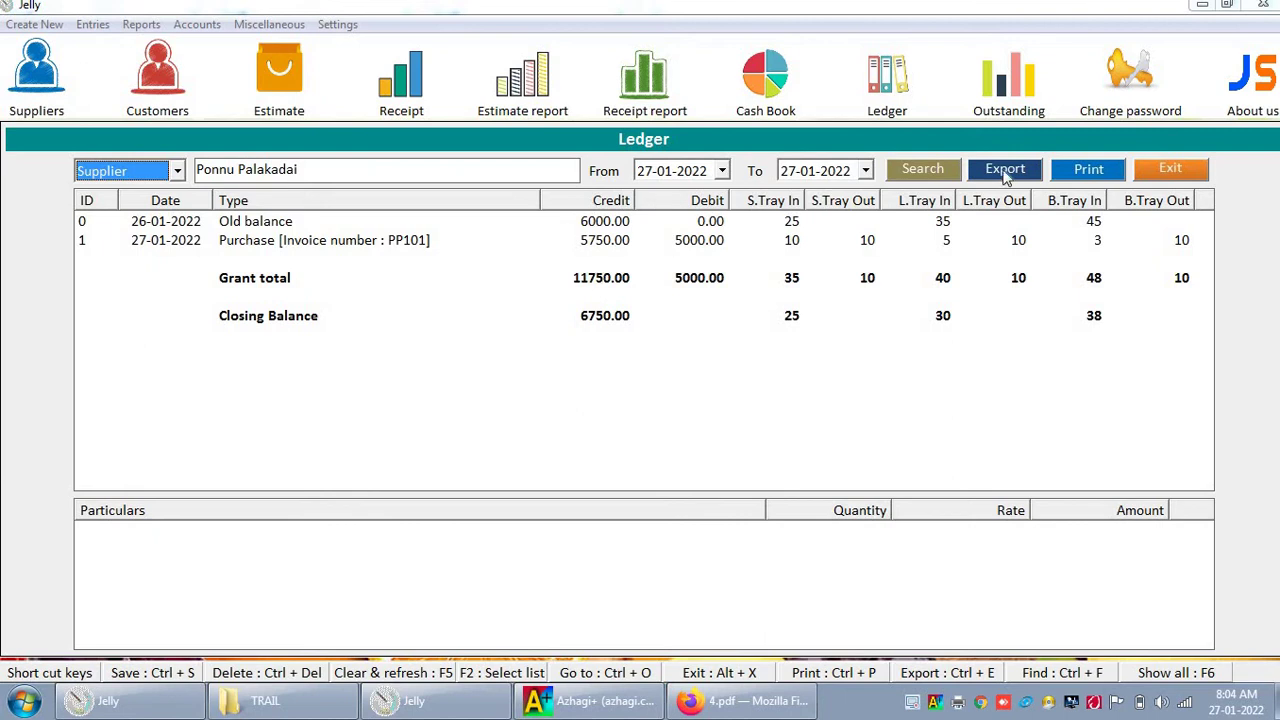
pyautogui.click(1172, 169)
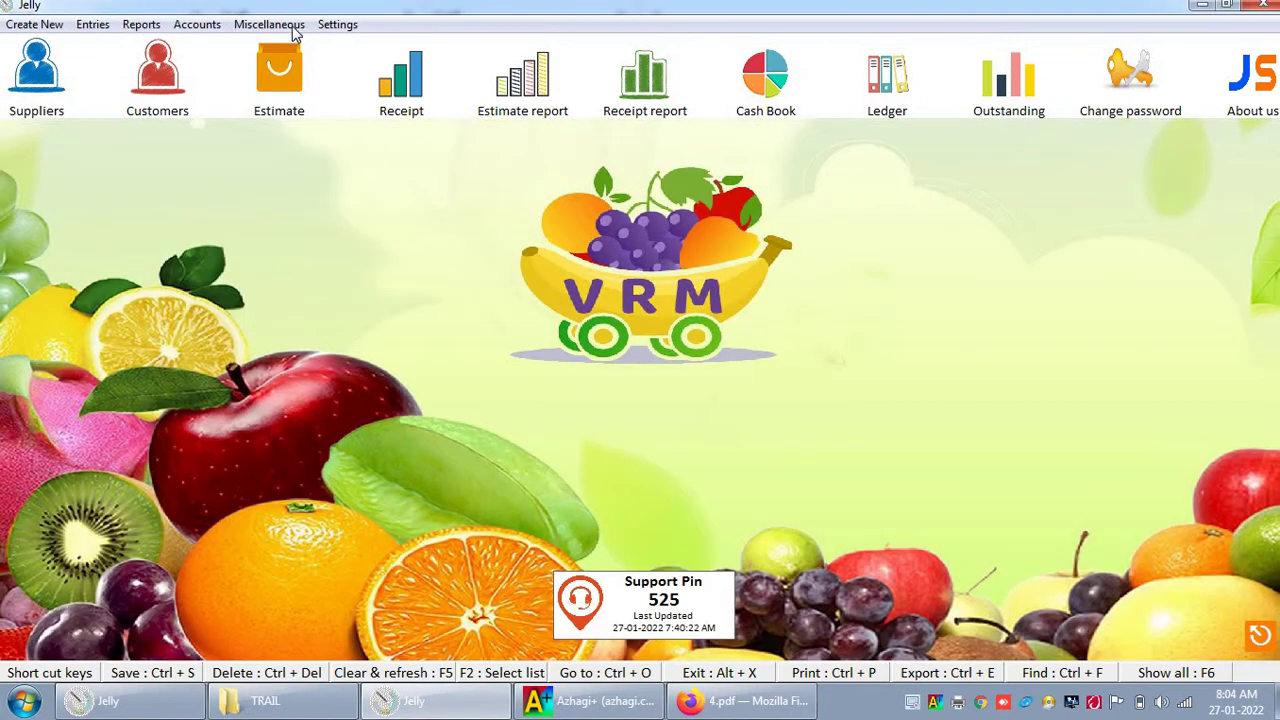
pyautogui.click(82, 26)
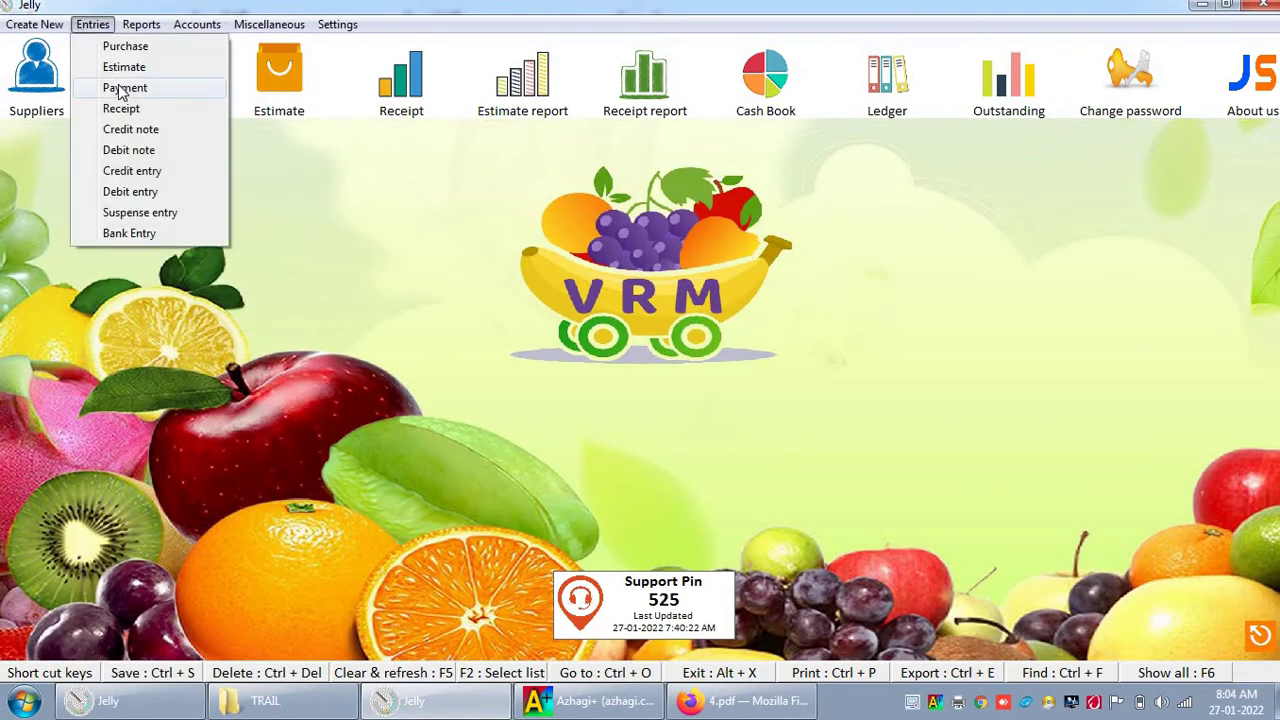
pyautogui.moveTo(197, 24)
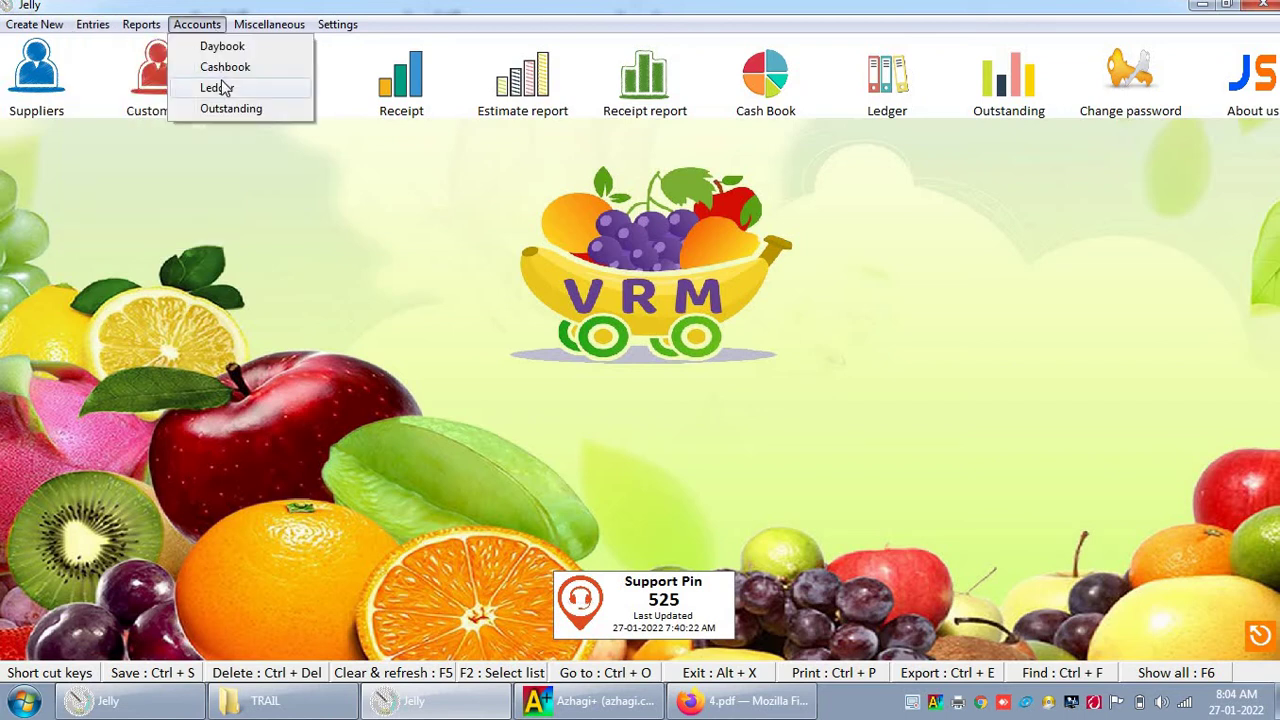
pyautogui.click(212, 87)
pyautogui.press('Down')
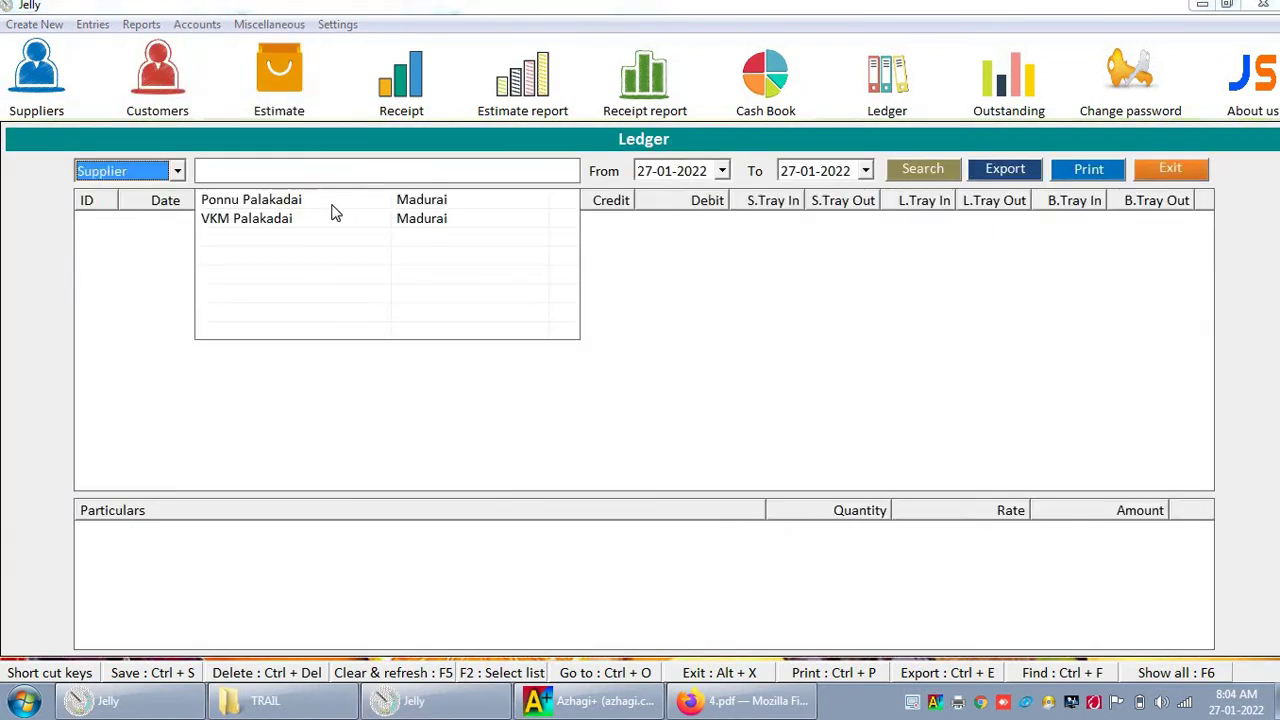
pyautogui.press('Tab')
pyautogui.press('Down')
pyautogui.press('Return')
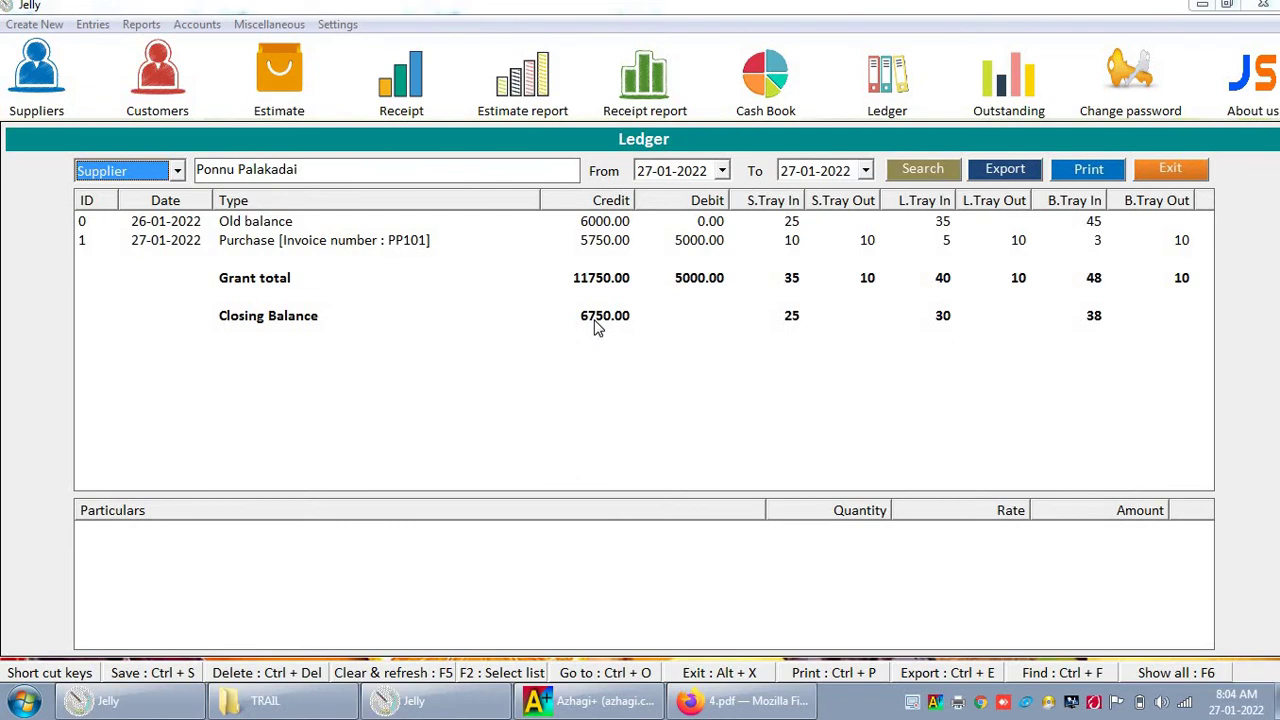
pyautogui.click(92, 24)
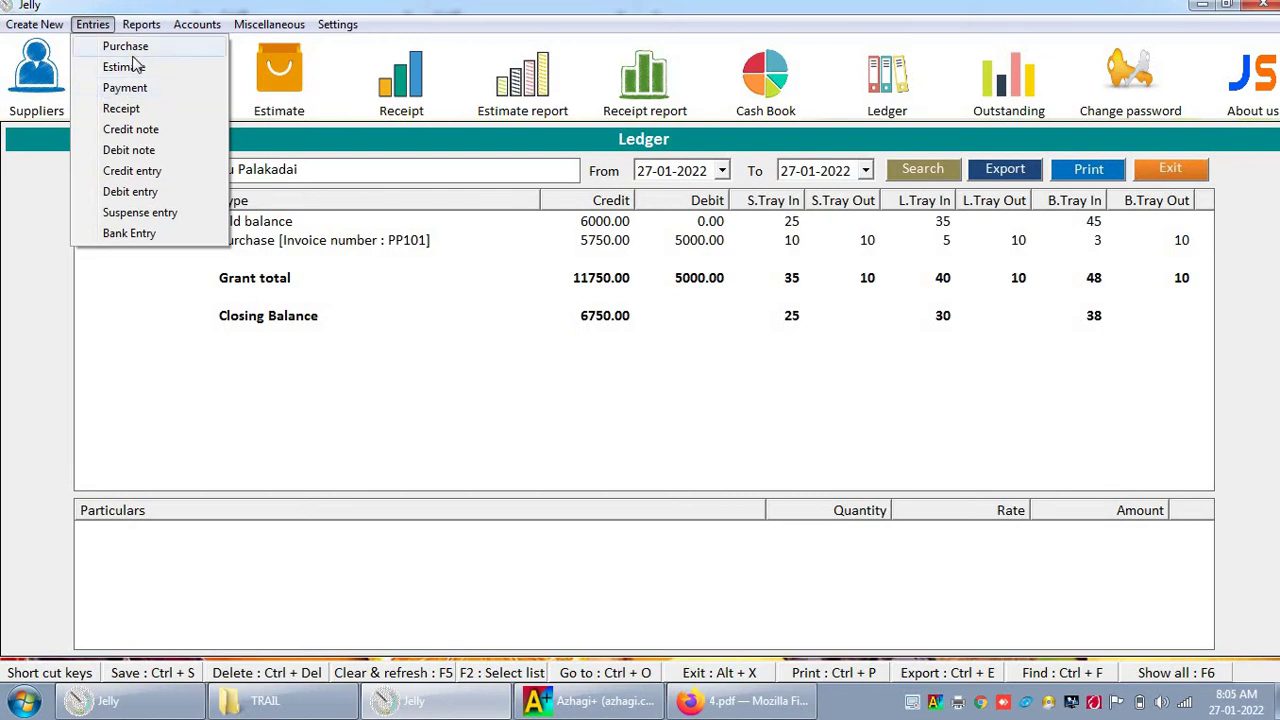
# Step: Start a cash payment to the supplier for an amount of 2000
pyautogui.click(125, 46)
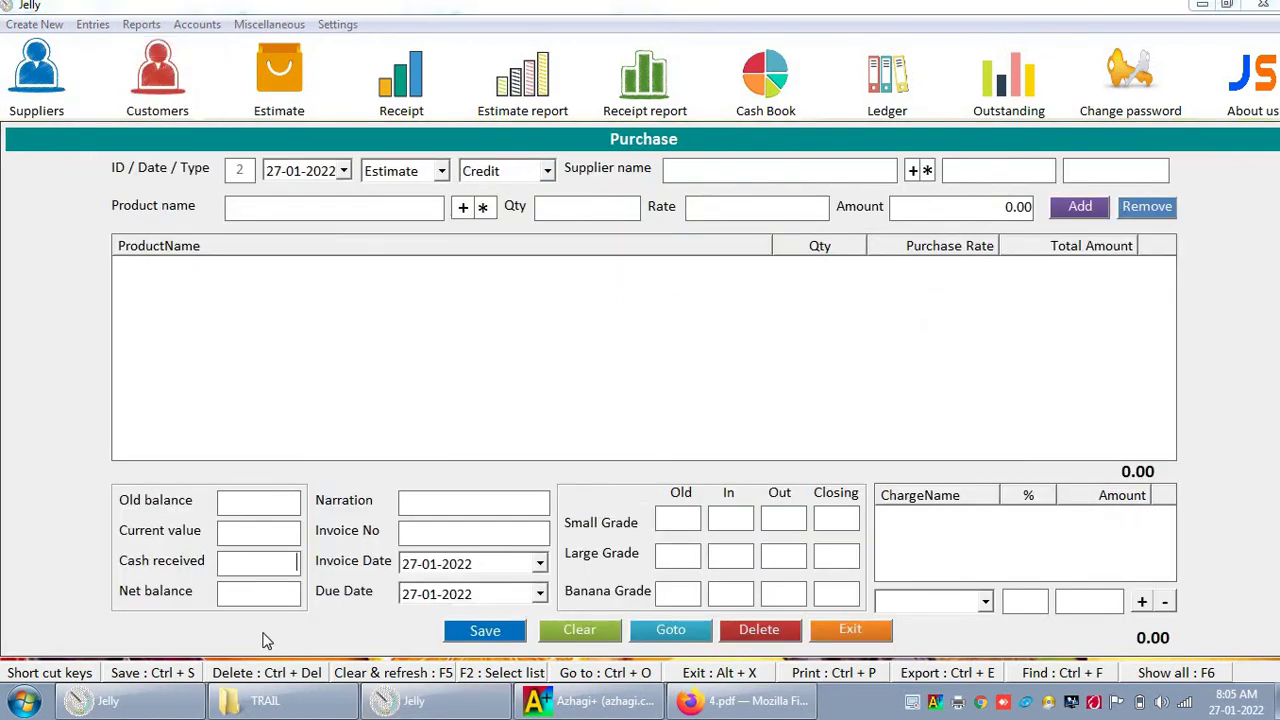
pyautogui.click(845, 631)
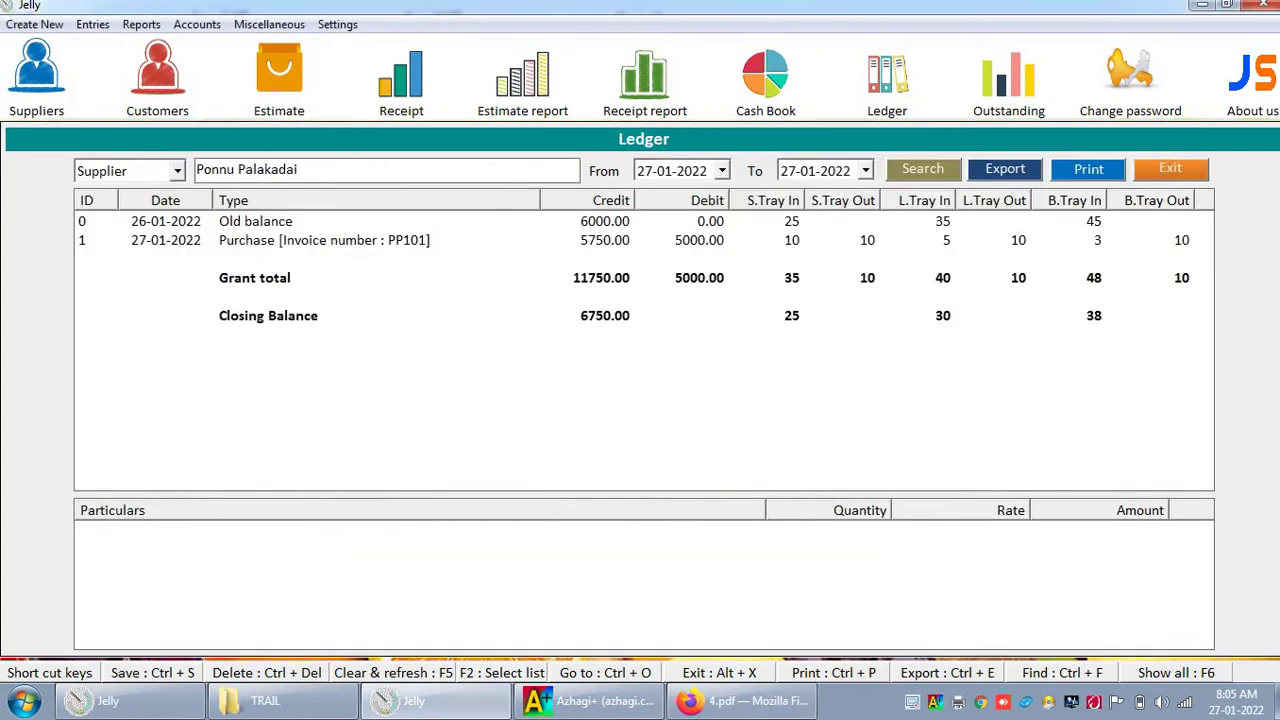
pyautogui.click(92, 24)
pyautogui.click(112, 90)
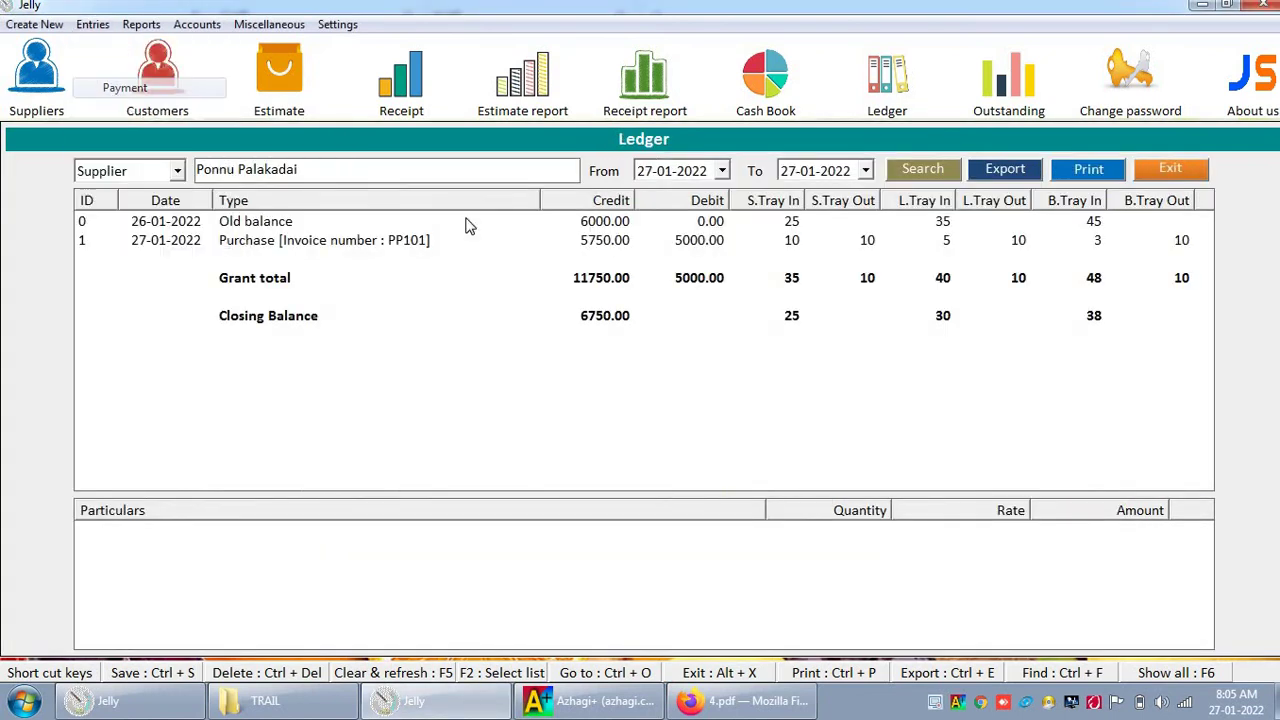
pyautogui.press('Down')
pyautogui.press('Down')
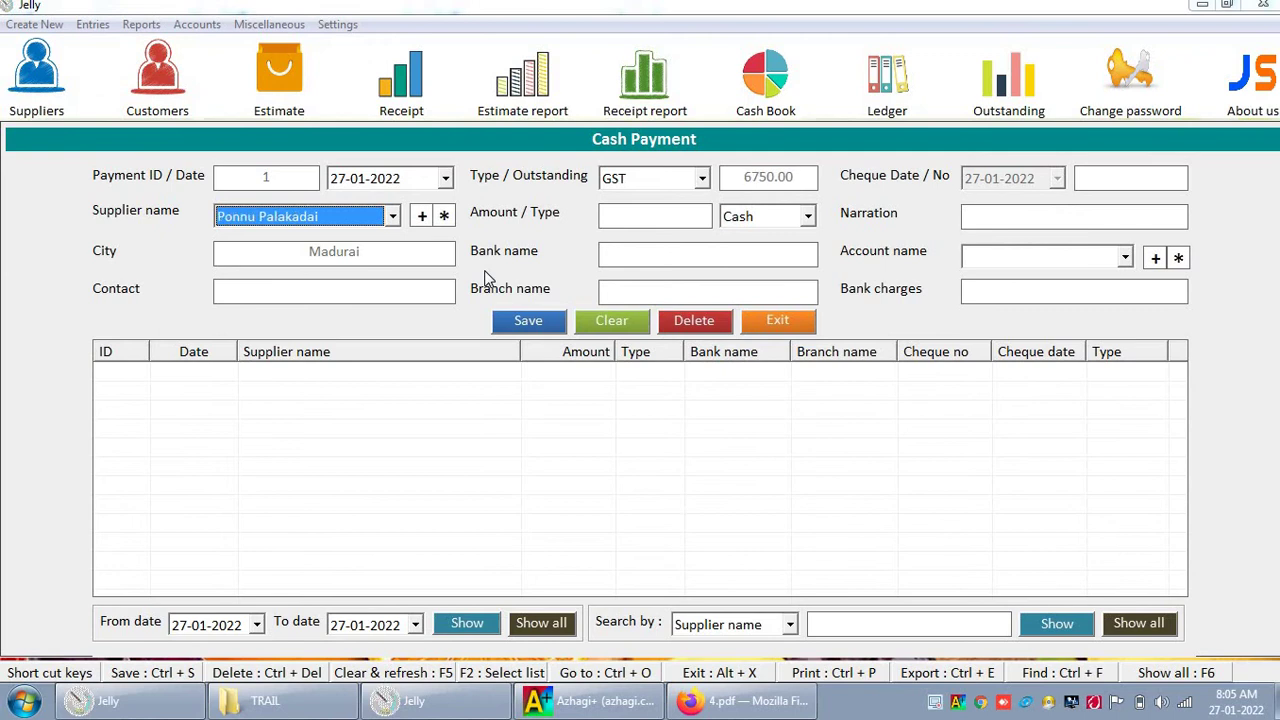
pyautogui.press('Return')
pyautogui.write('2')
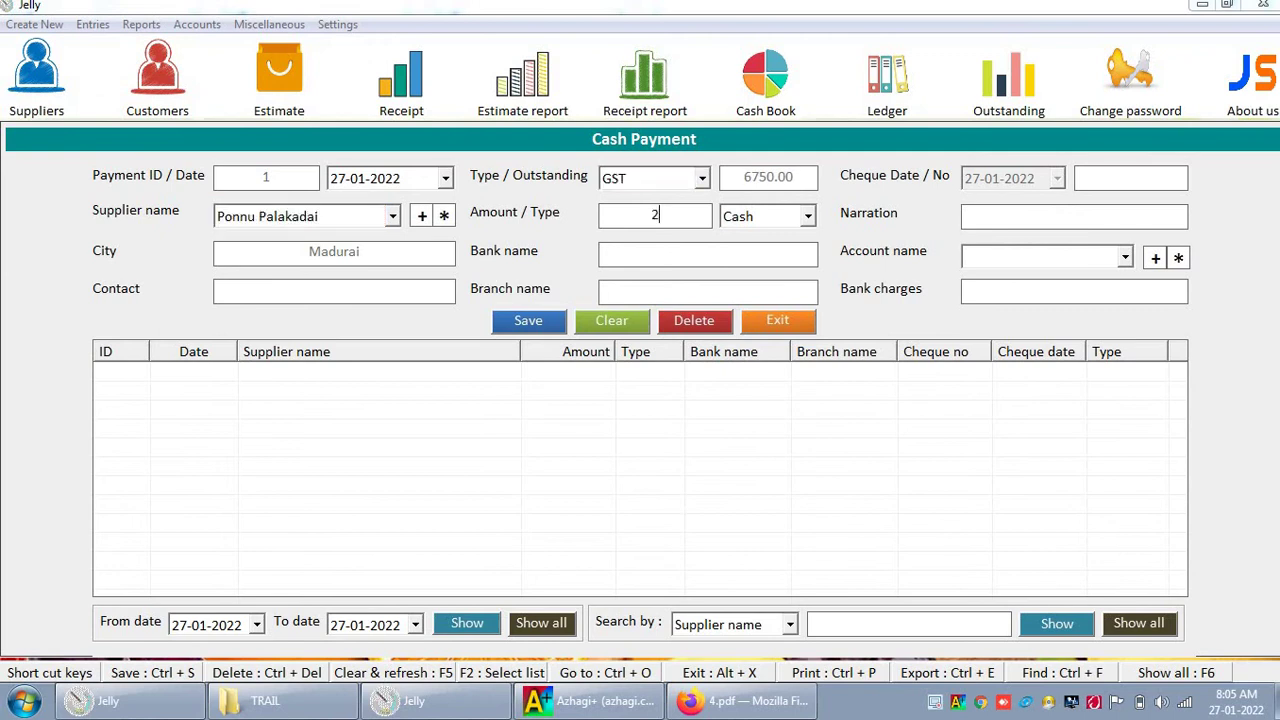
pyautogui.write('000')
pyautogui.press('Return')
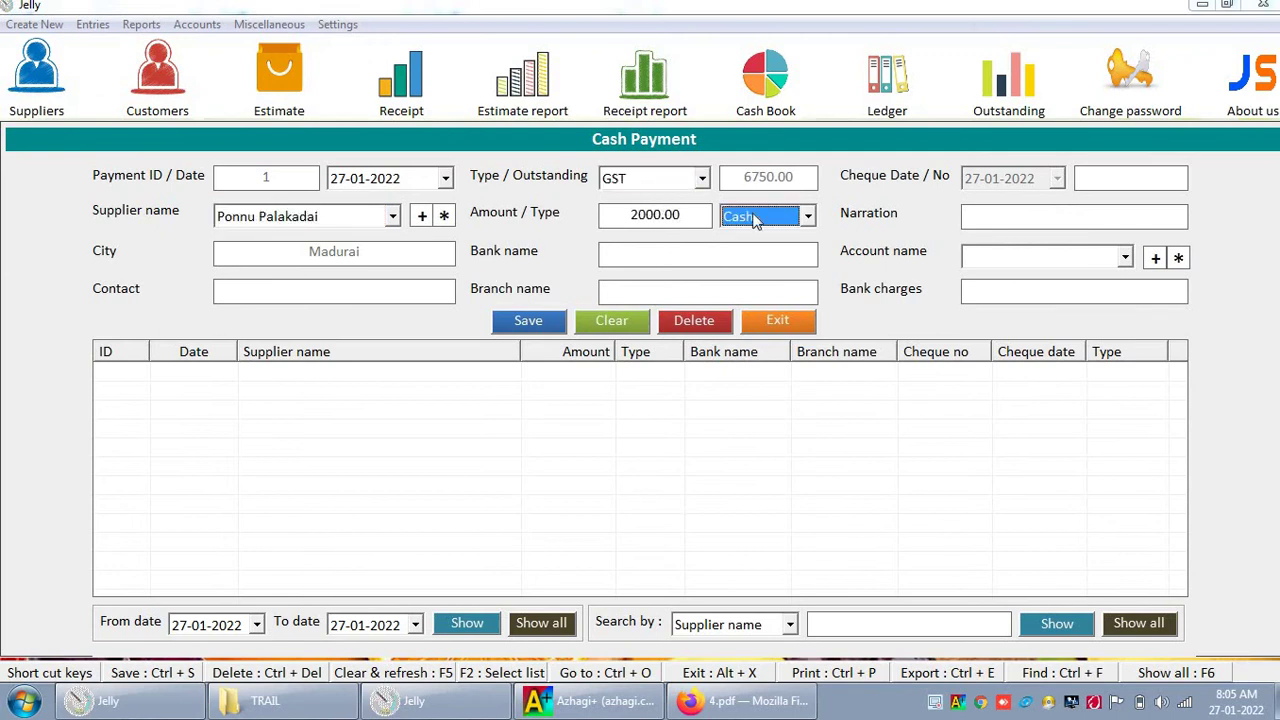
# Step: Keep Cash as the payment type, save the payment, and close the form
pyautogui.click(760, 218)
pyautogui.click(760, 238)
pyautogui.click(528, 321)
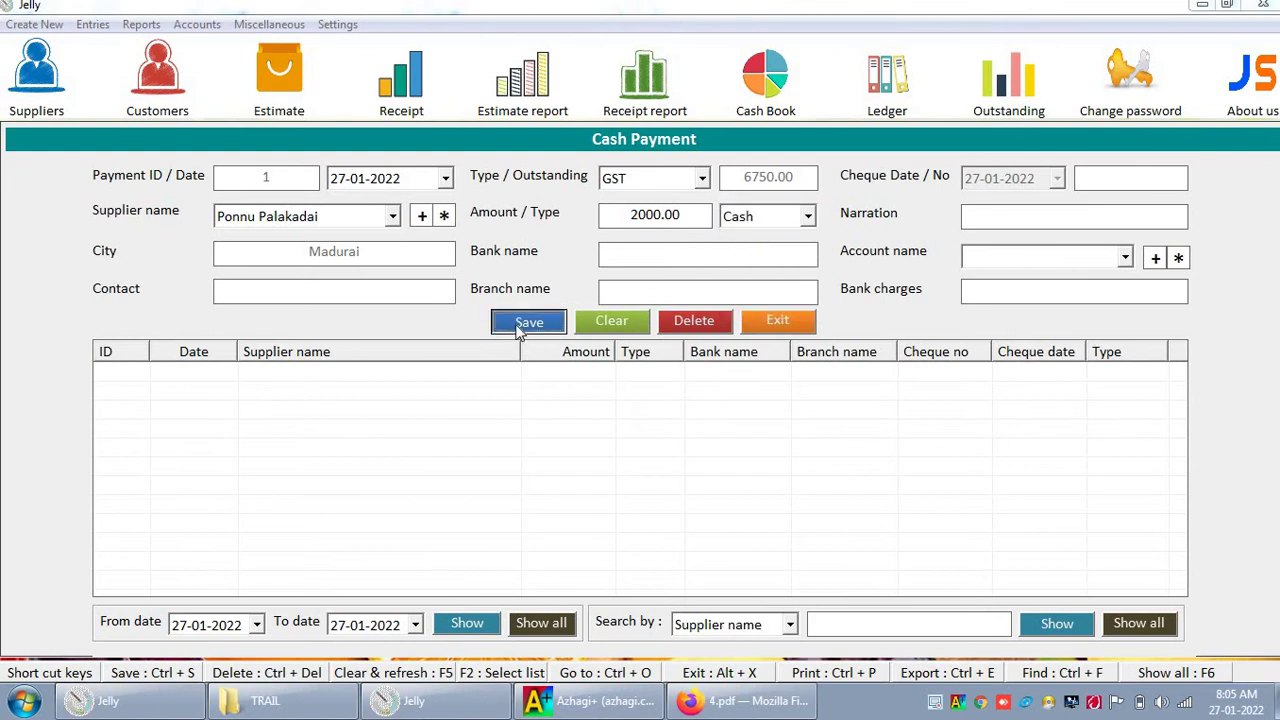
pyautogui.click(734, 410)
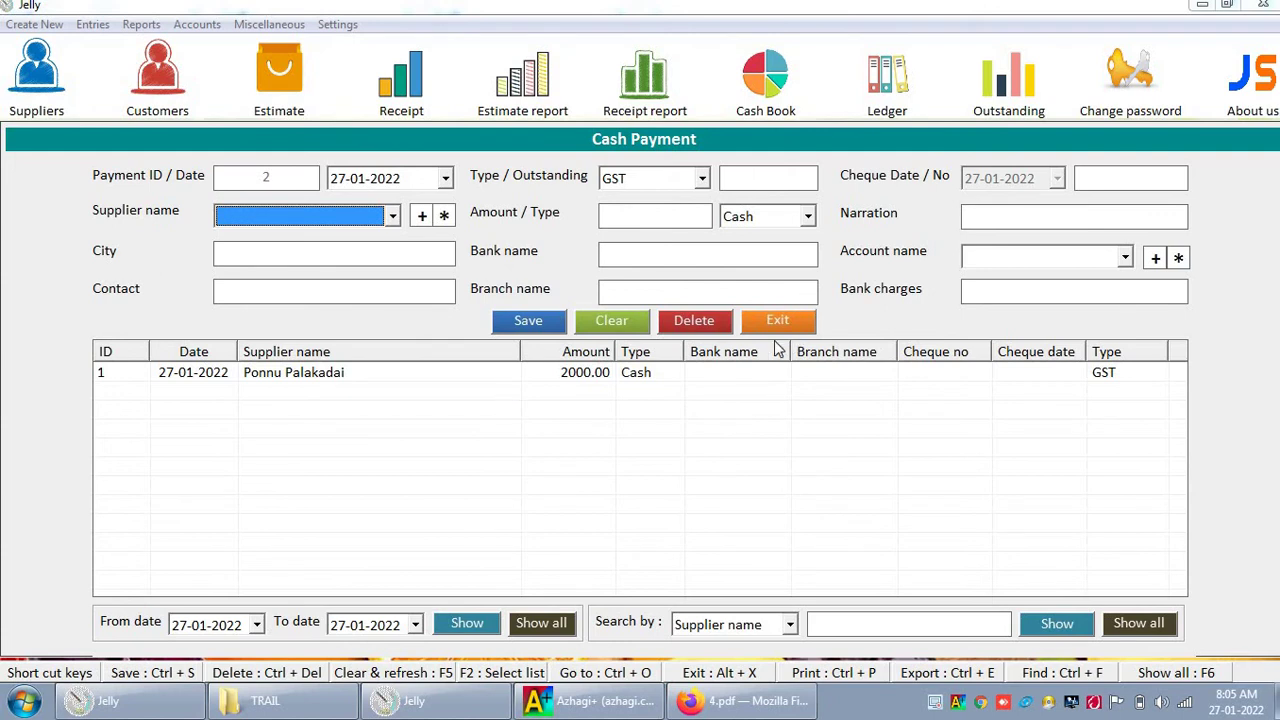
pyautogui.click(775, 325)
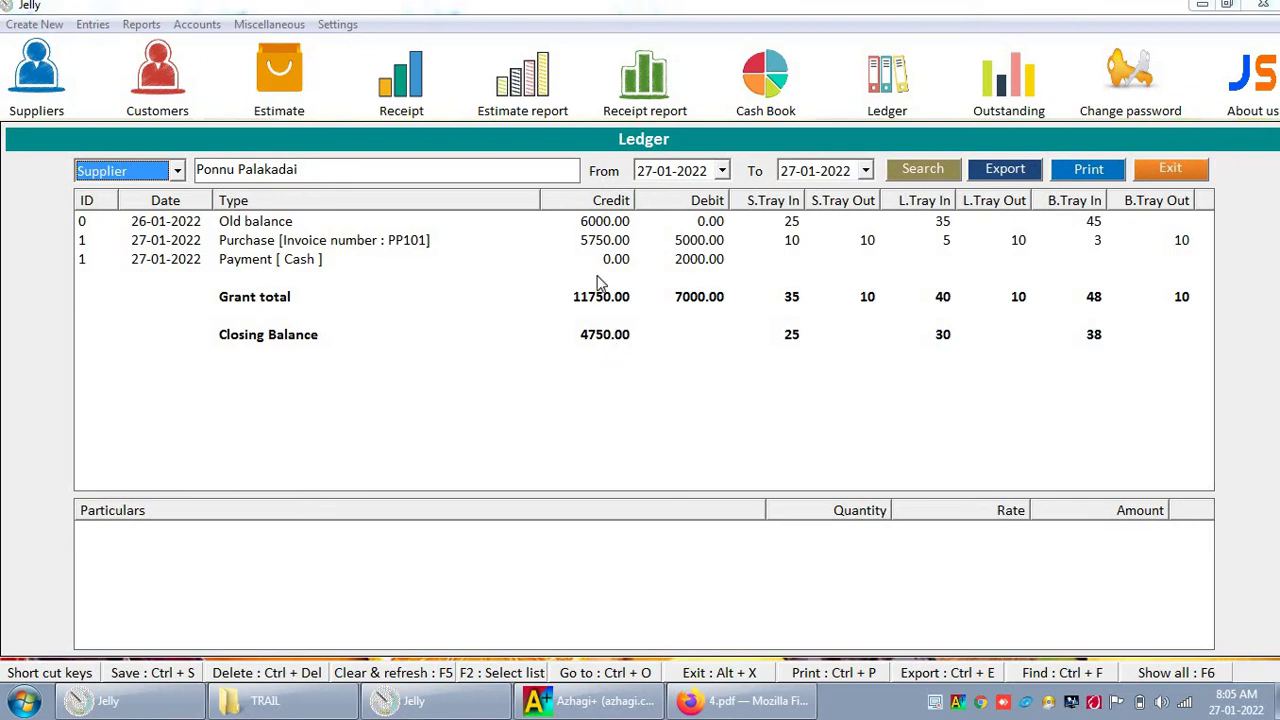
# Step: Load the first customer's ledger (1100.00 closing balance) and open the Estimate entry form
pyautogui.click(90, 27)
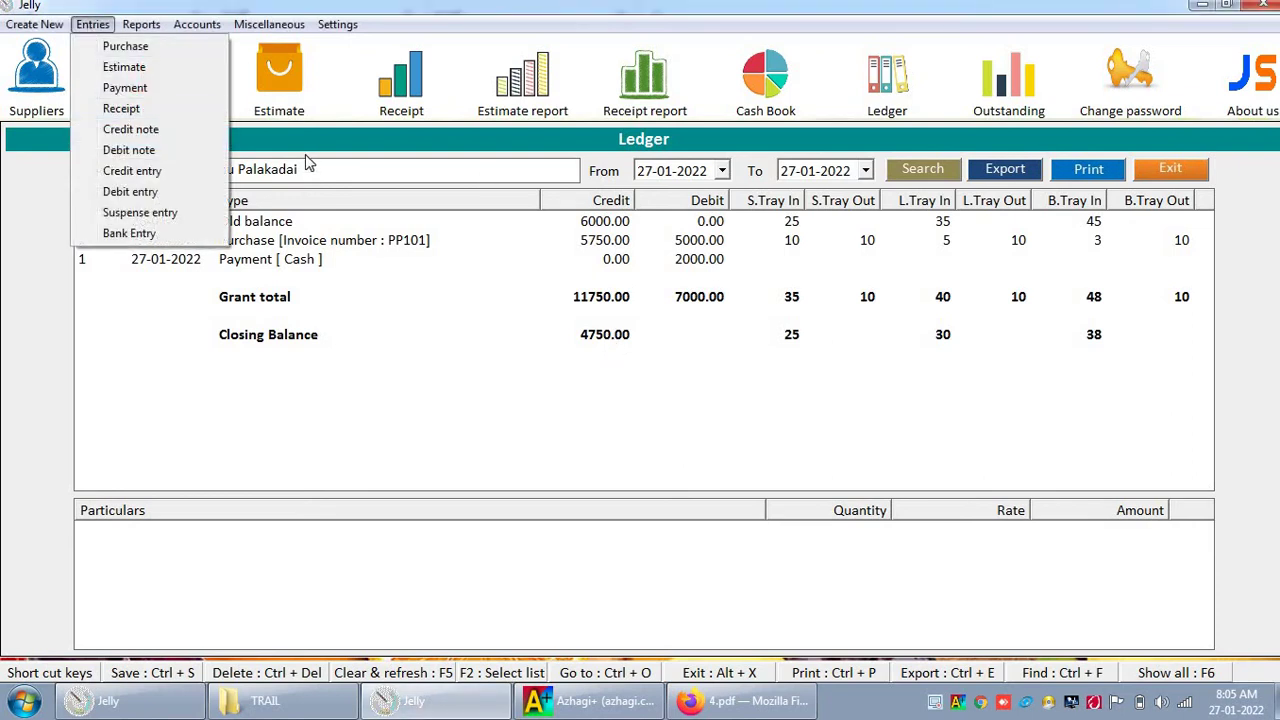
pyautogui.click(150, 178)
pyautogui.press('Down')
pyautogui.press('Tab')
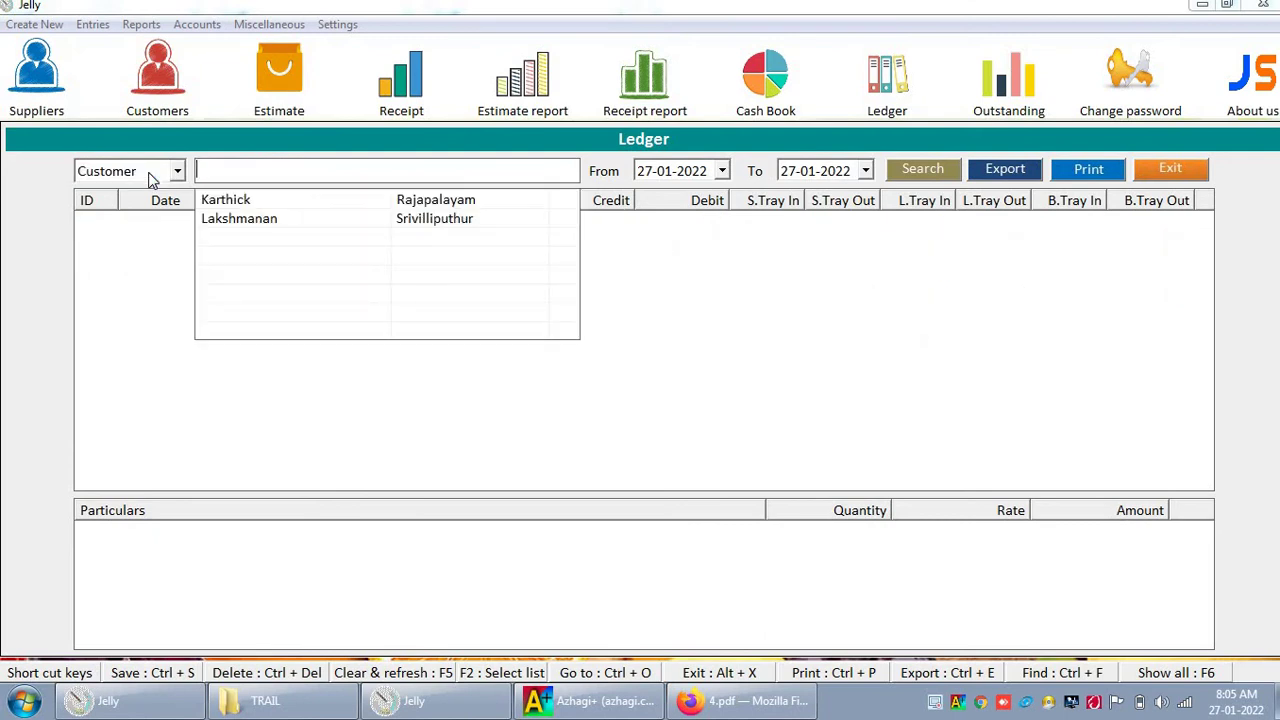
pyautogui.press('Down')
pyautogui.press('Down')
pyautogui.press('Up')
pyautogui.press('Return')
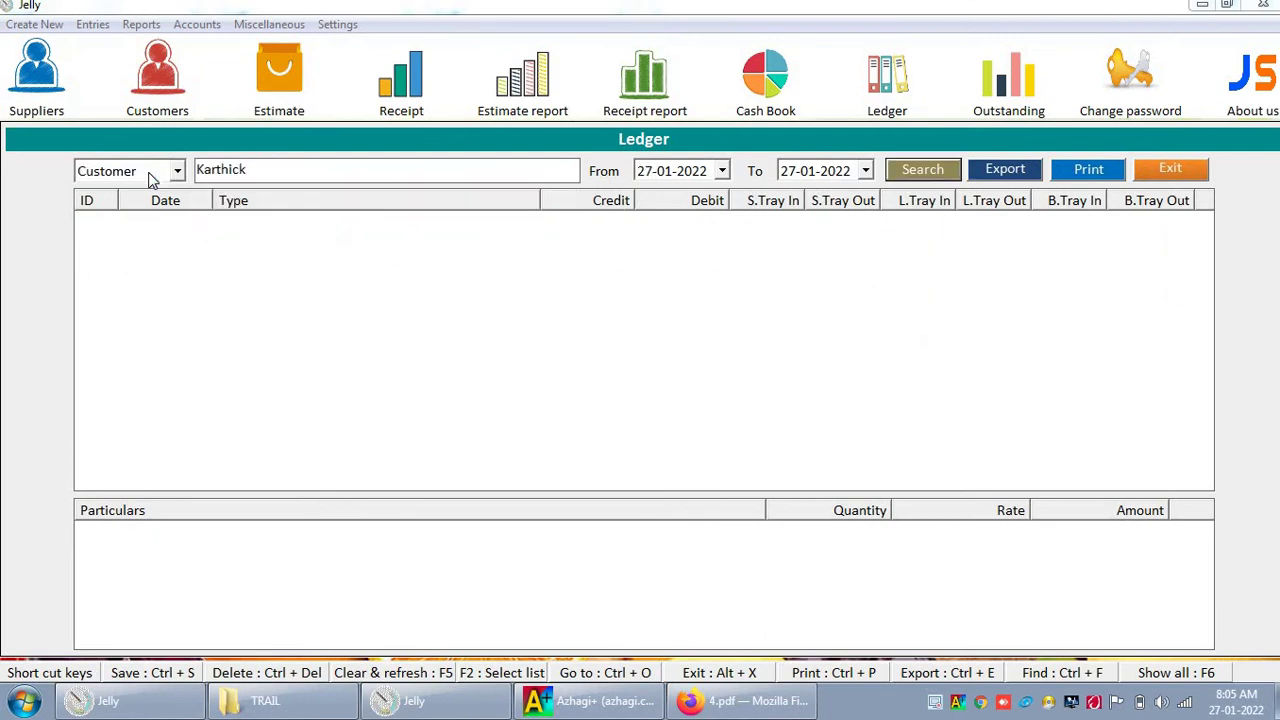
pyautogui.press('Return')
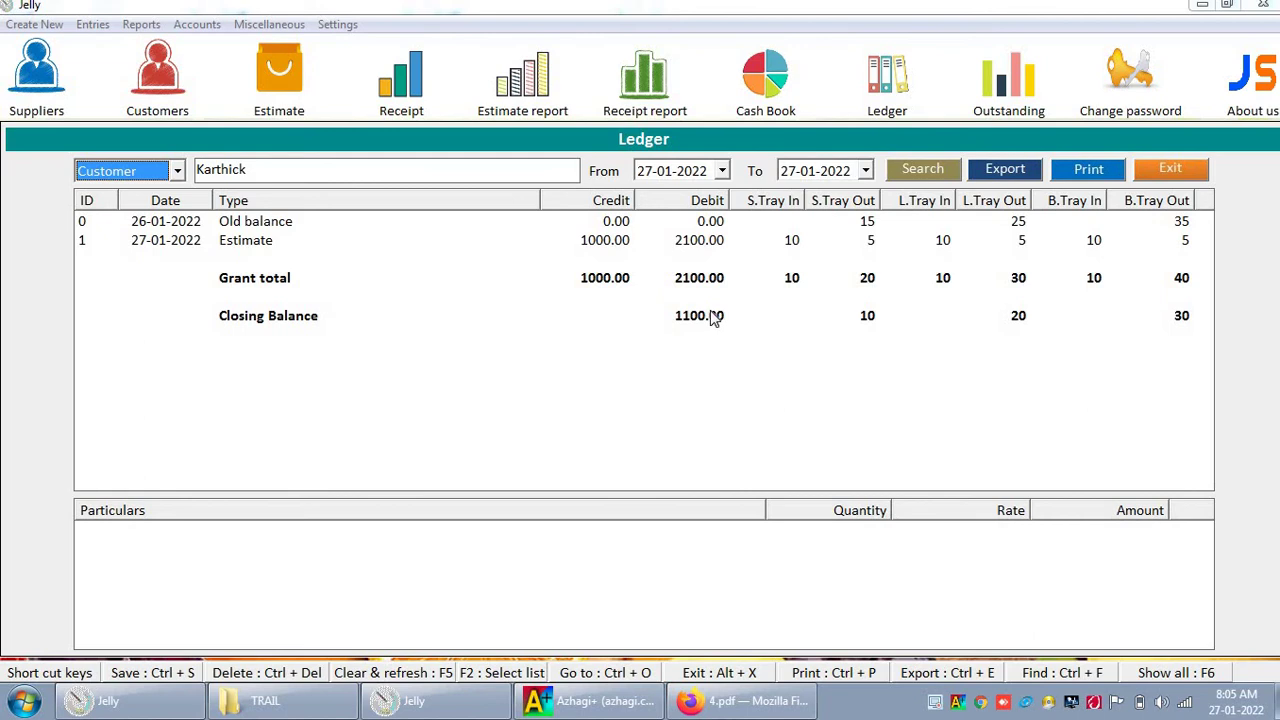
pyautogui.click(100, 25)
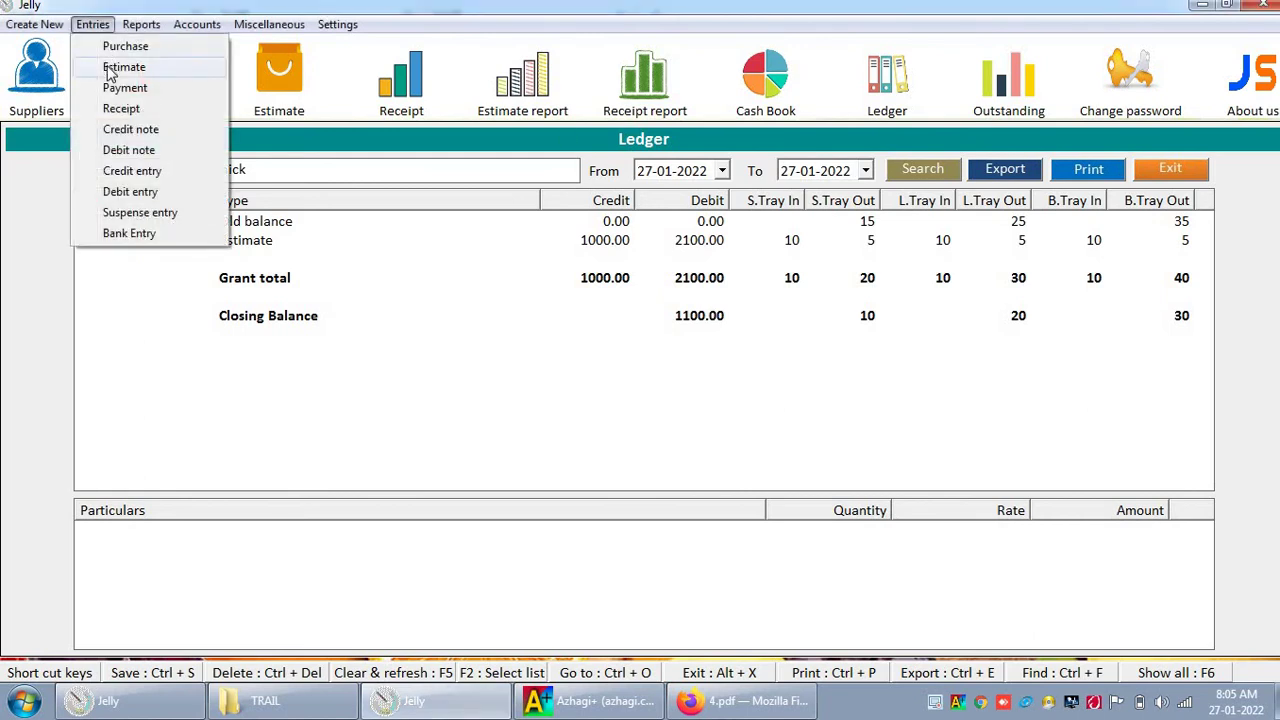
pyautogui.click(112, 69)
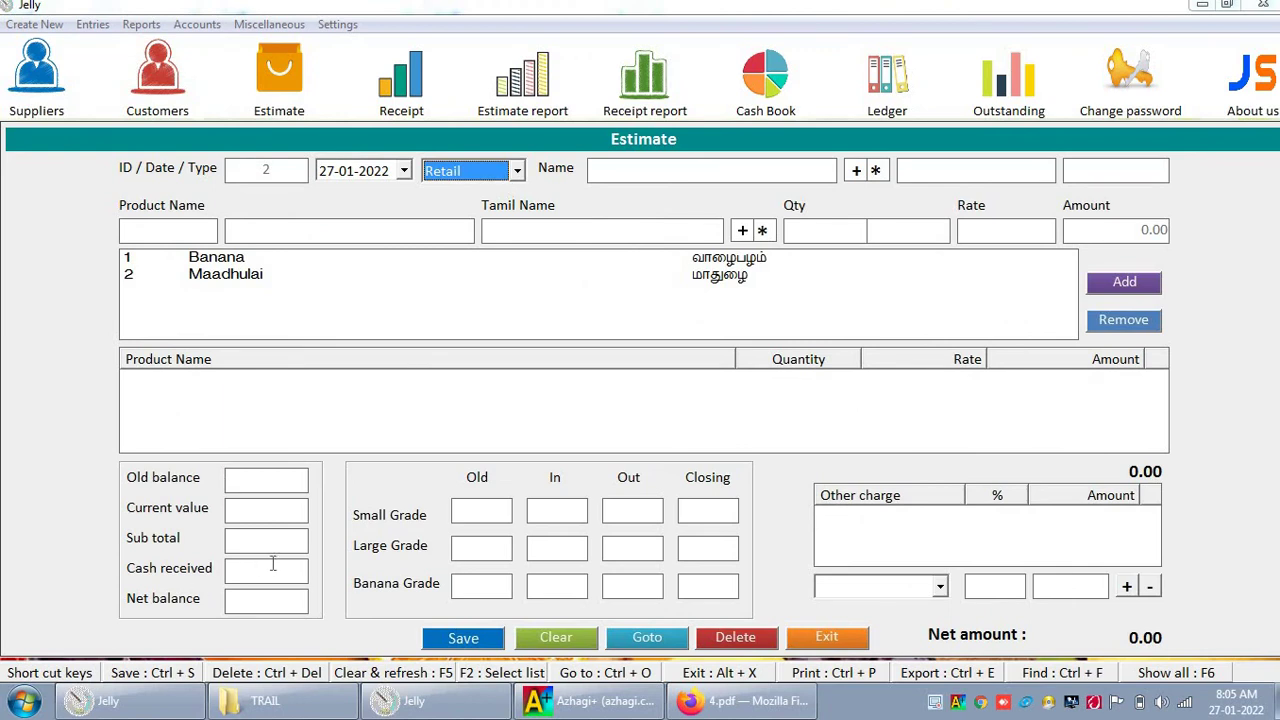
# Step: Enter a 500.00 cash receipt from the customer with tray grades 2, 2 and 2, and save
pyautogui.click(790, 632)
pyautogui.click(93, 25)
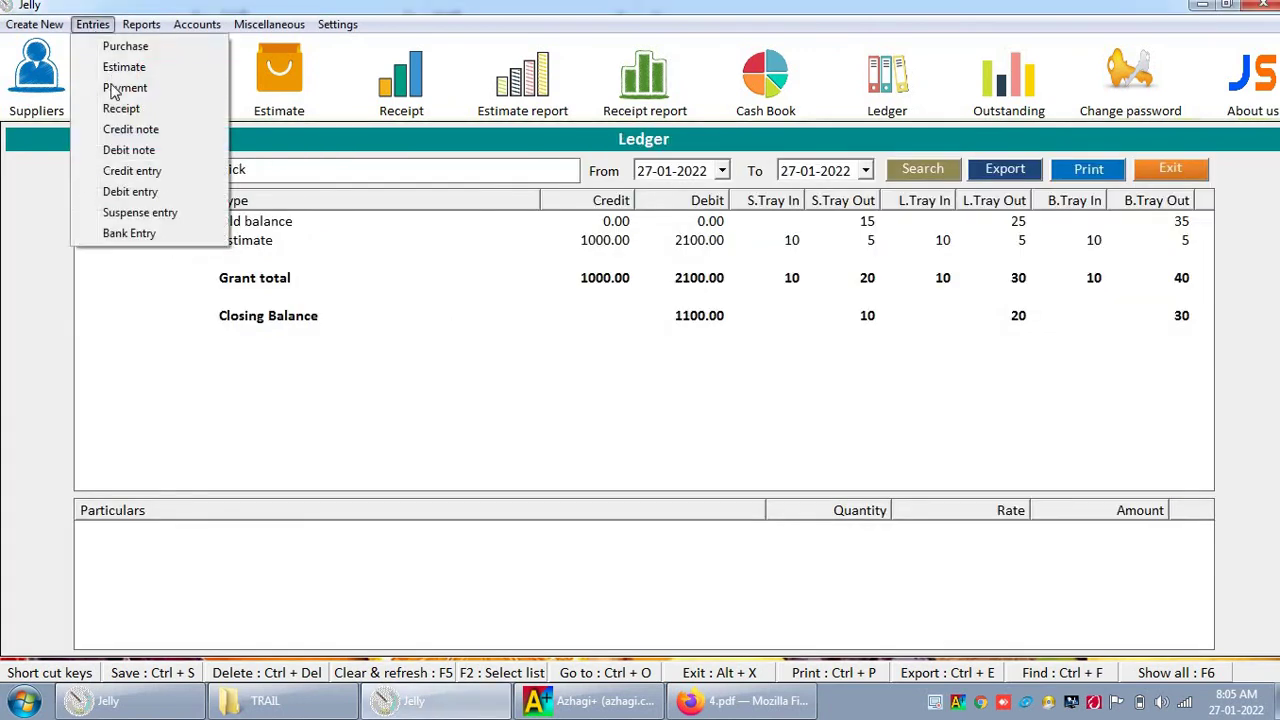
pyautogui.click(120, 109)
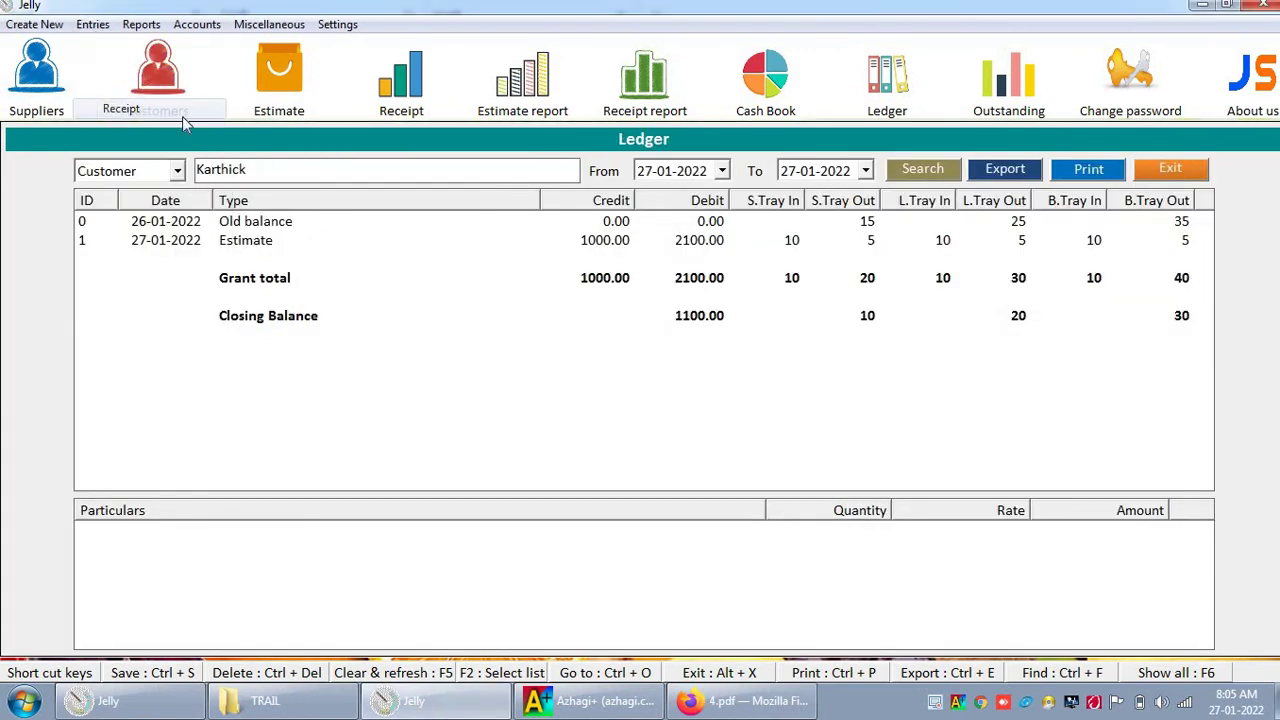
pyautogui.press('Tab')
pyautogui.press('Down')
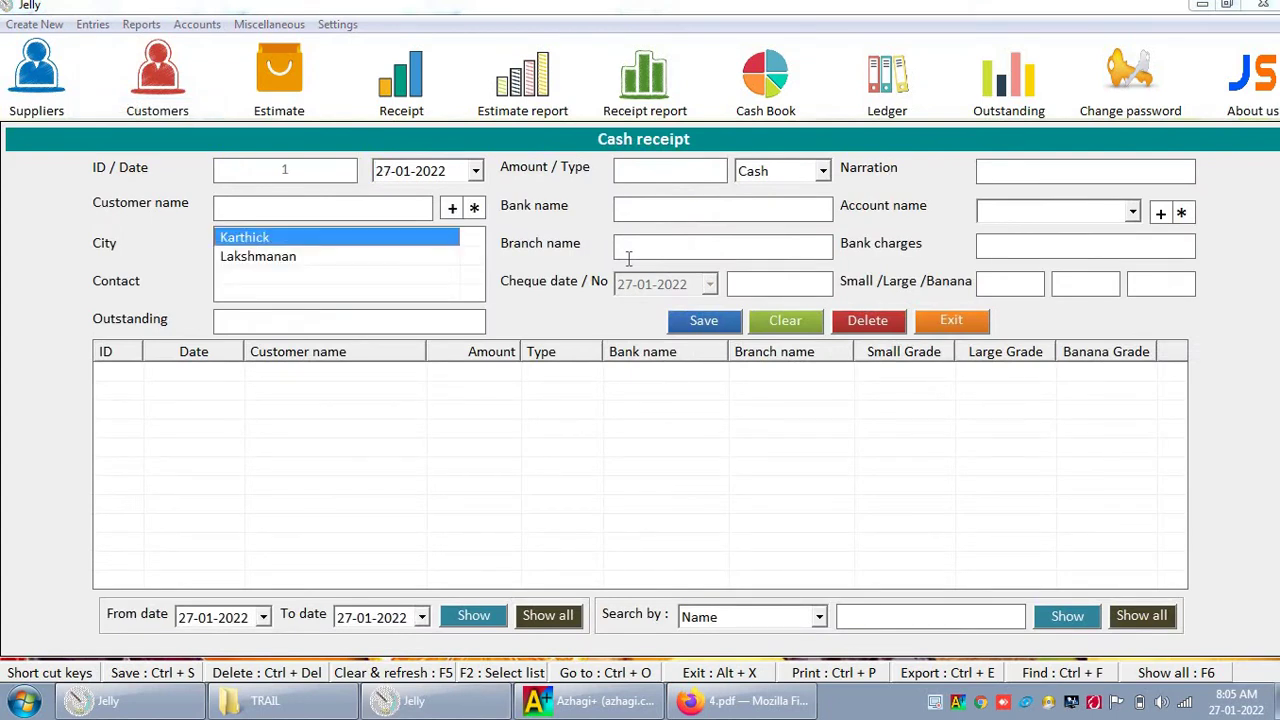
pyautogui.press('Return')
pyautogui.write('500')
pyautogui.press('Tab')
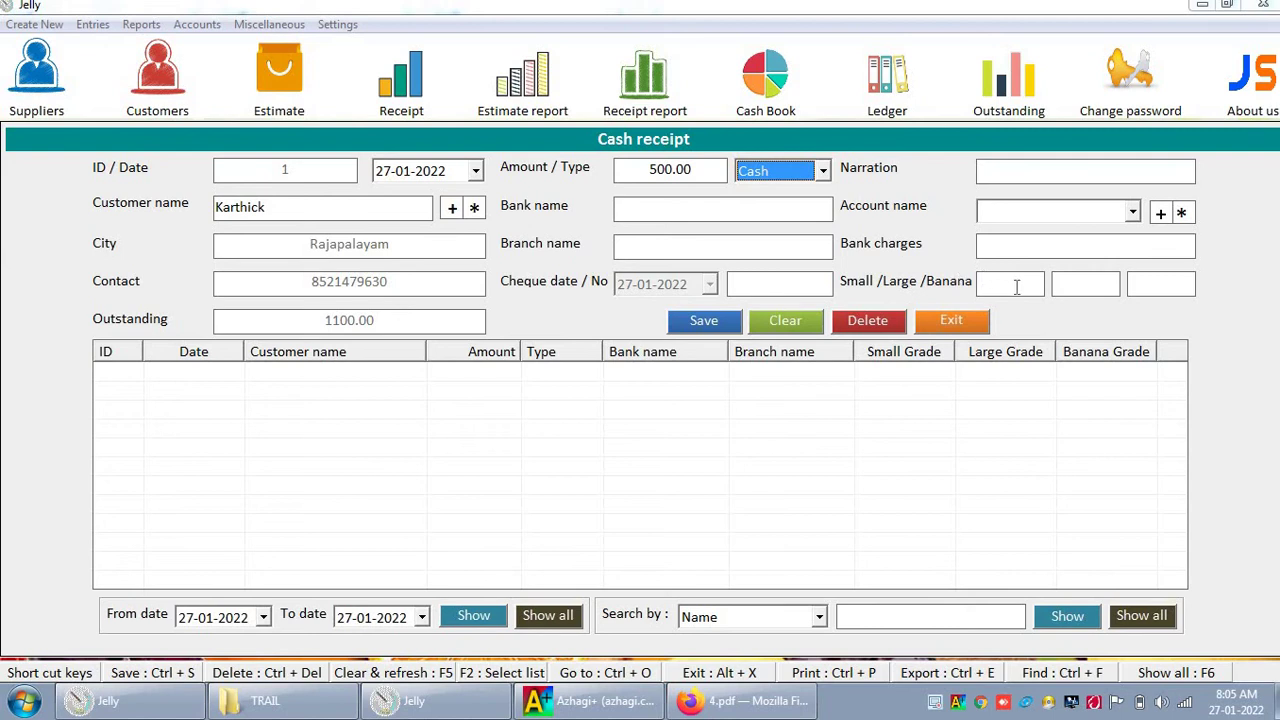
pyautogui.click(1016, 287)
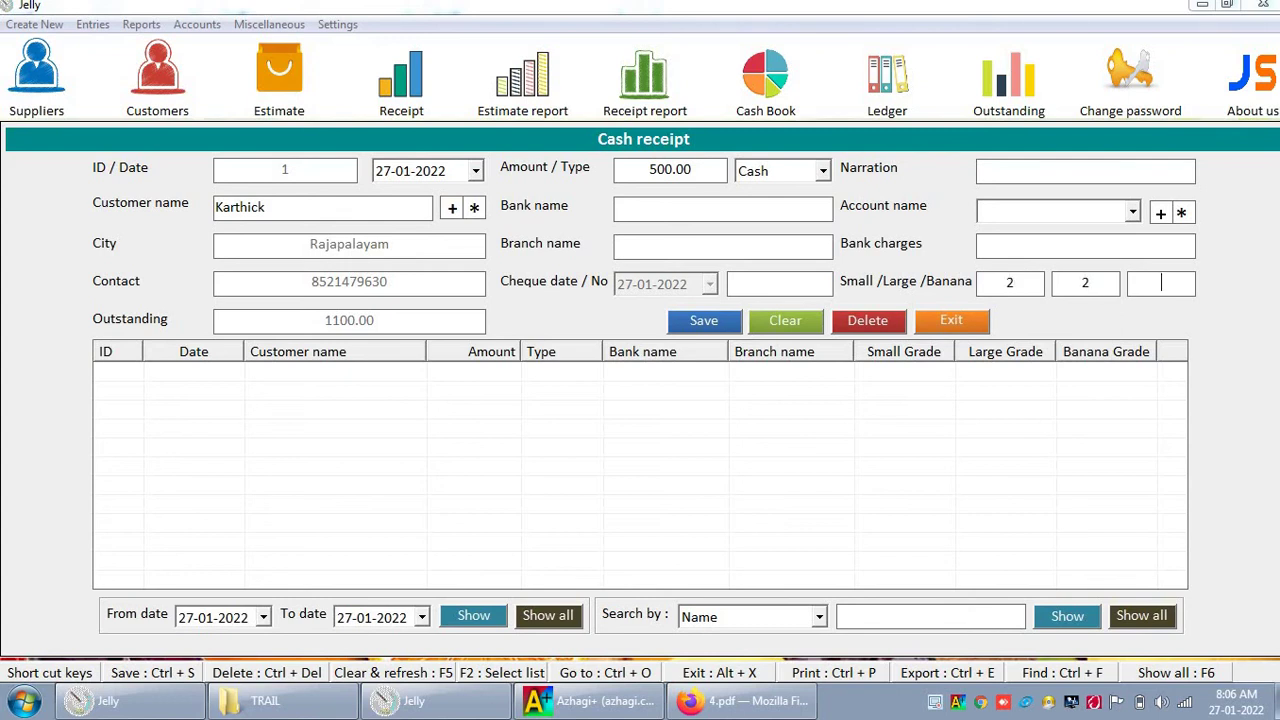
pyautogui.write('2')
pyautogui.press('Tab')
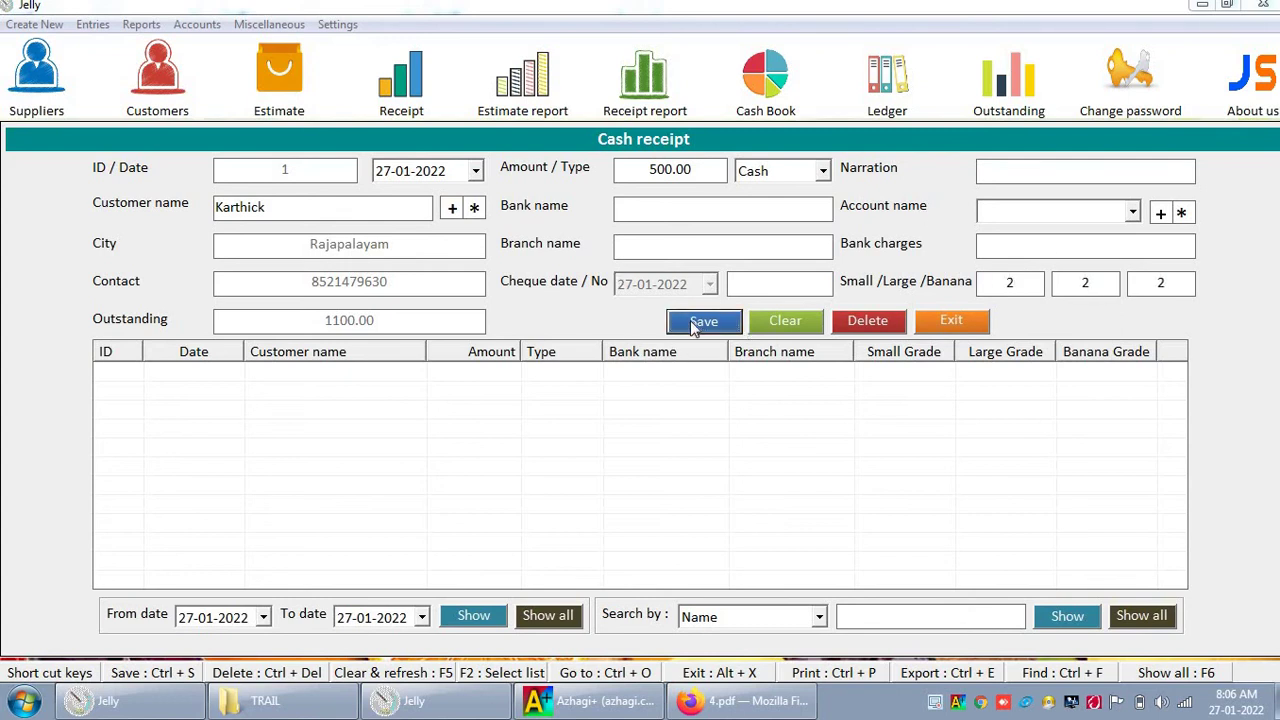
pyautogui.click(697, 322)
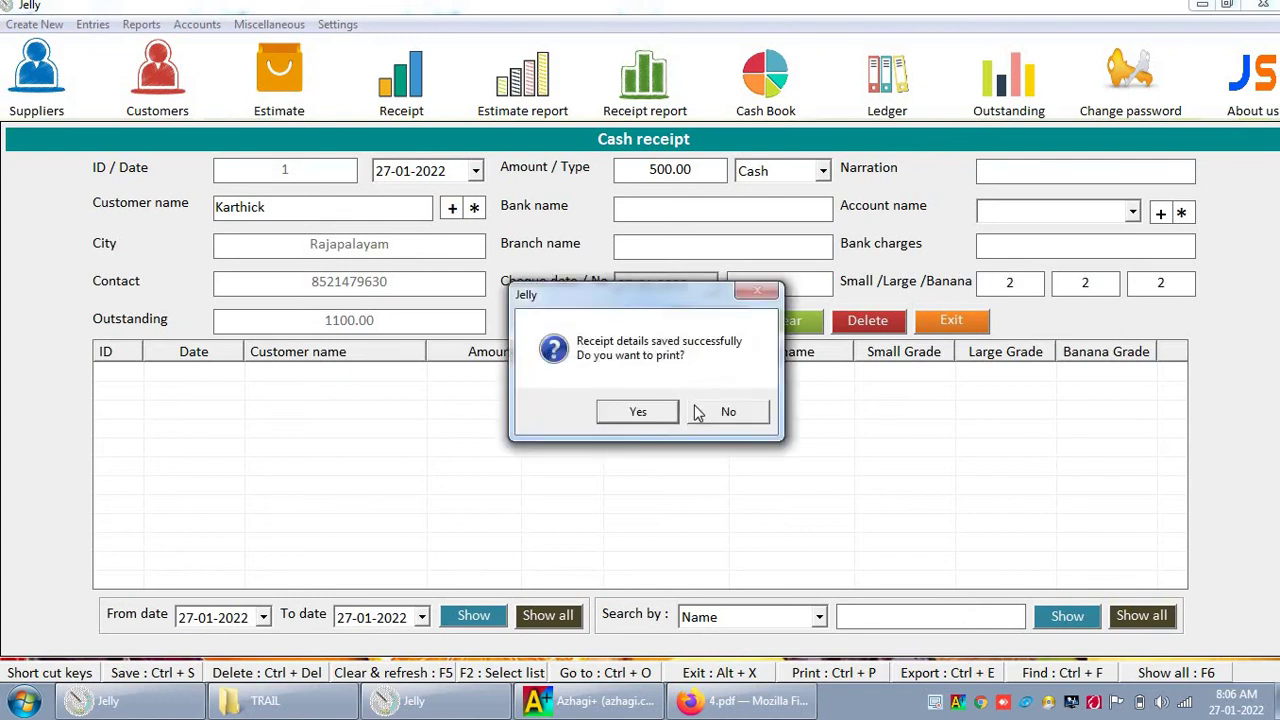
# Step: Print the receipt to Foxit PDF under a new name after the write error, saved as 6.pdf
pyautogui.click(638, 411)
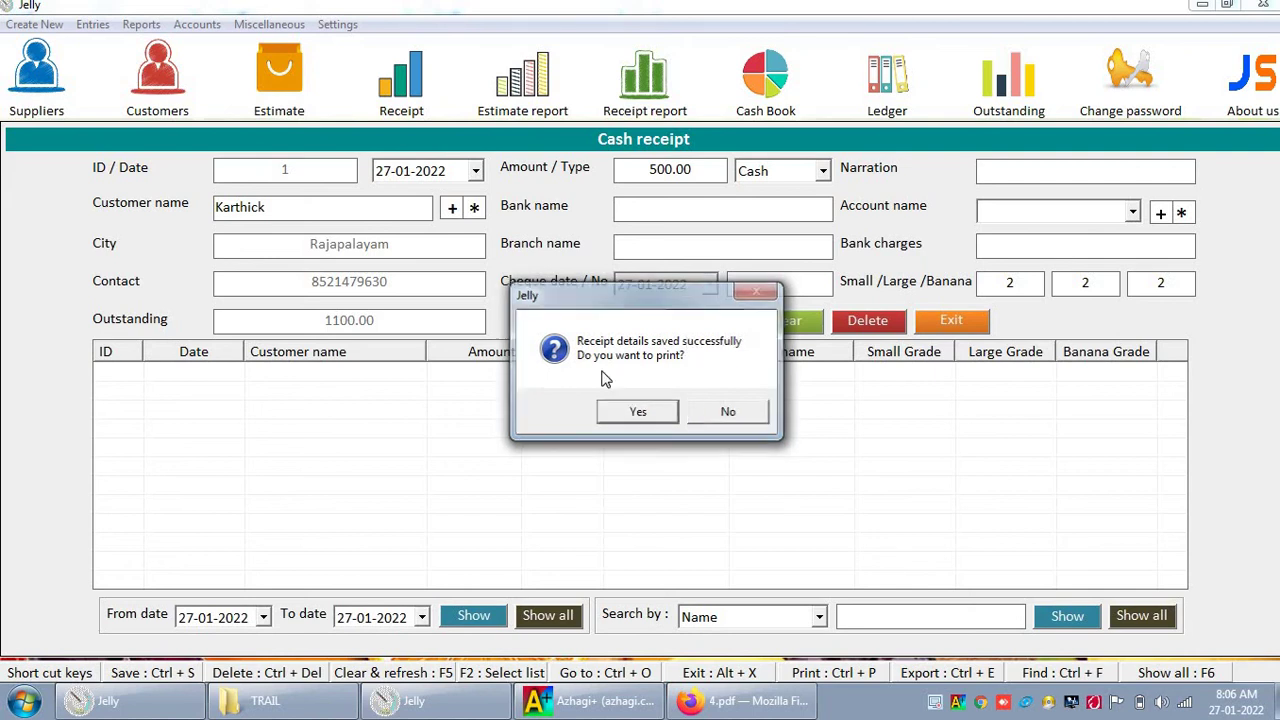
pyautogui.click(331, 511)
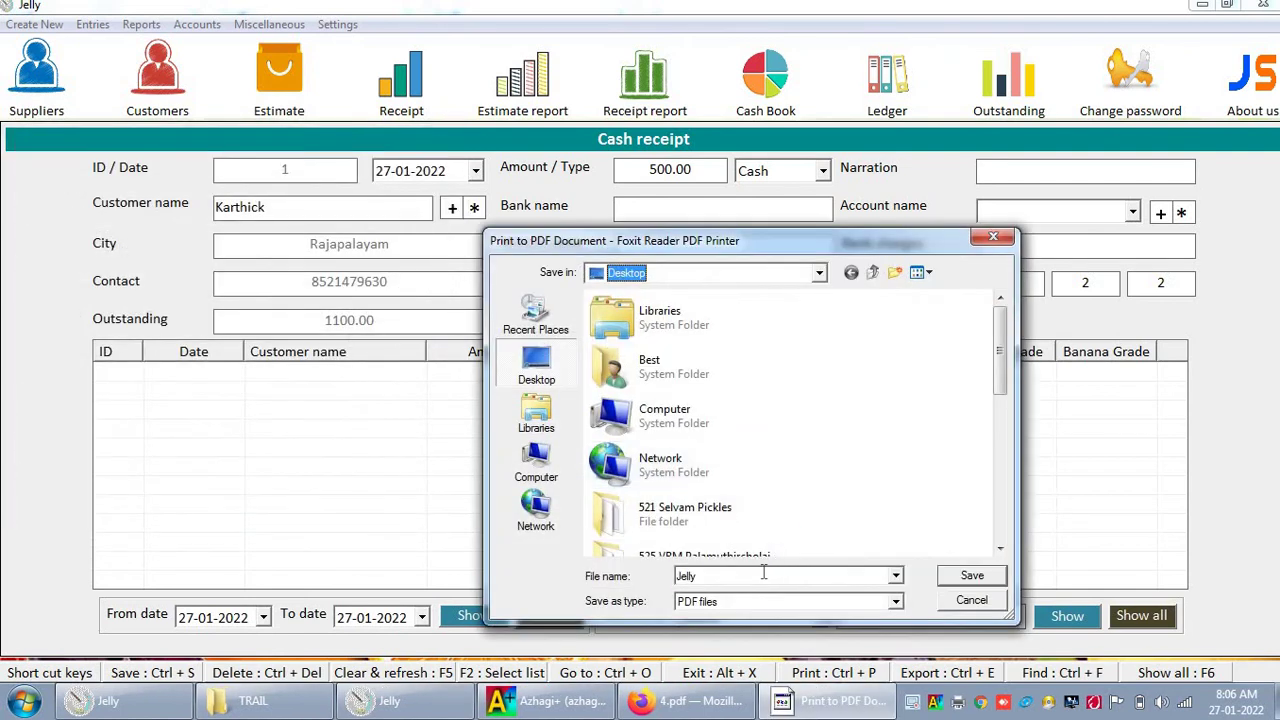
pyautogui.click(763, 571)
pyautogui.press('Return')
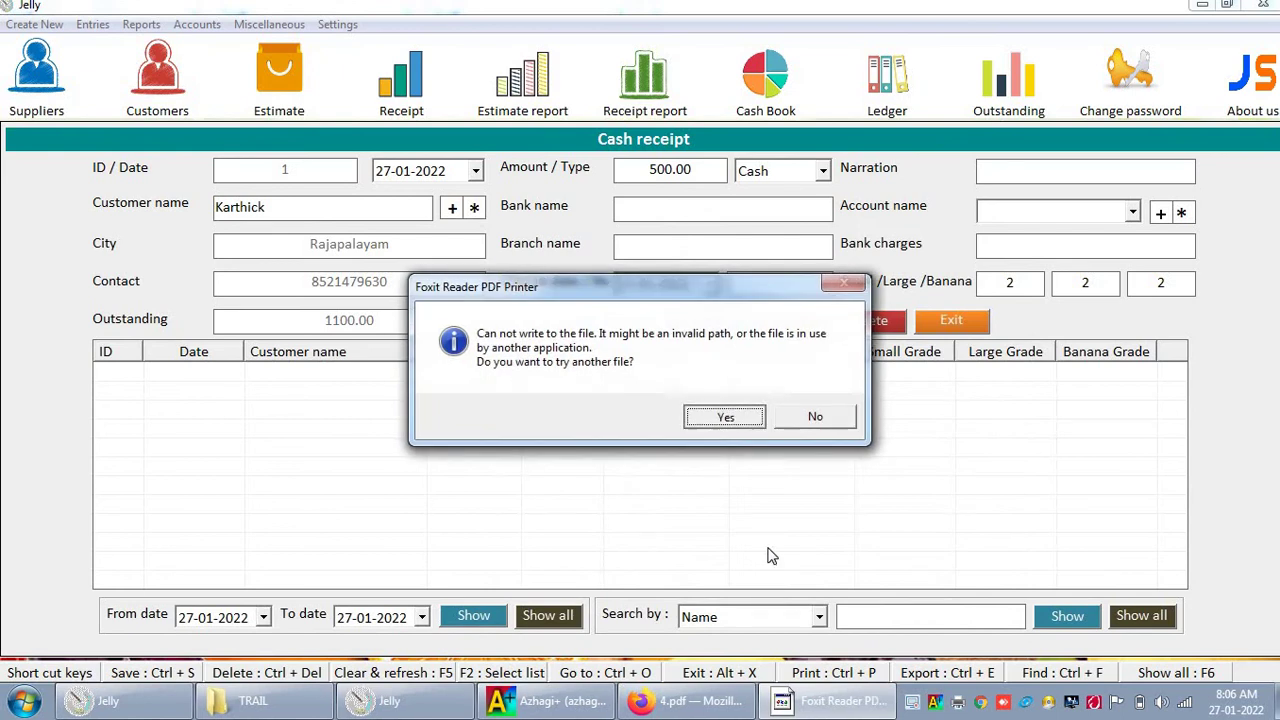
pyautogui.press('Return')
pyautogui.doubleClick(757, 570)
pyautogui.write('5')
pyautogui.press('Return')
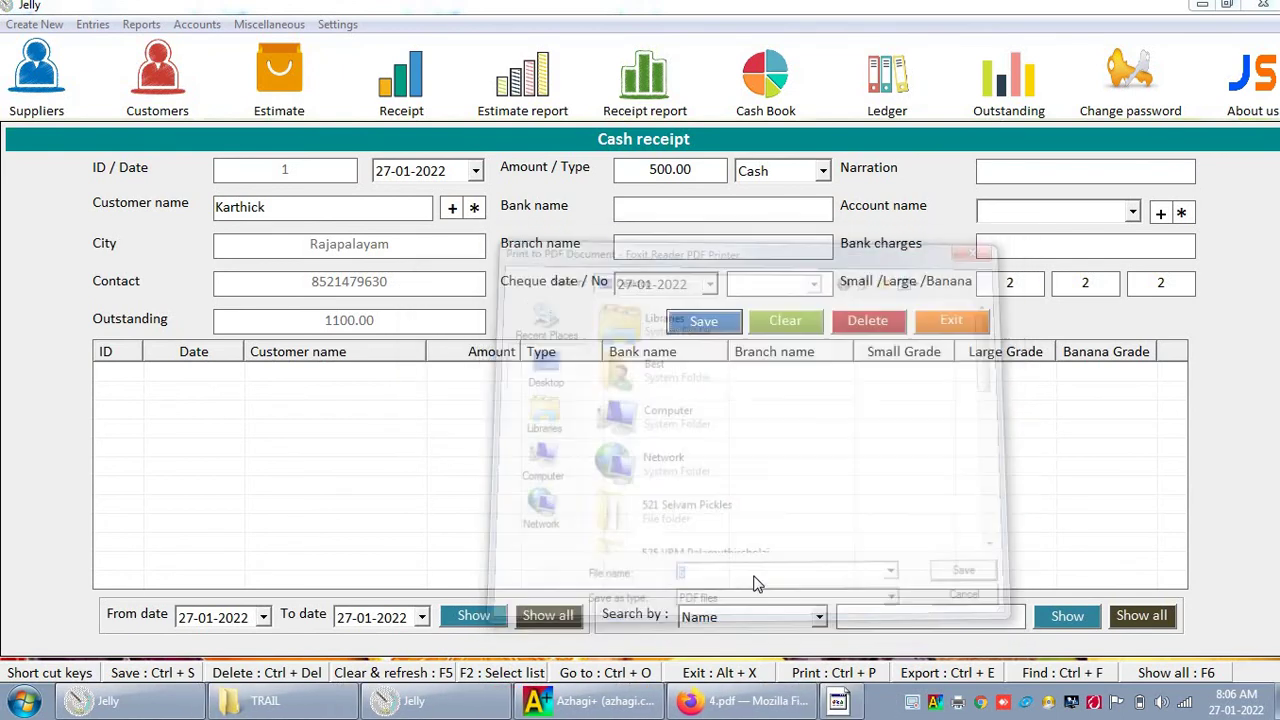
pyautogui.click(748, 701)
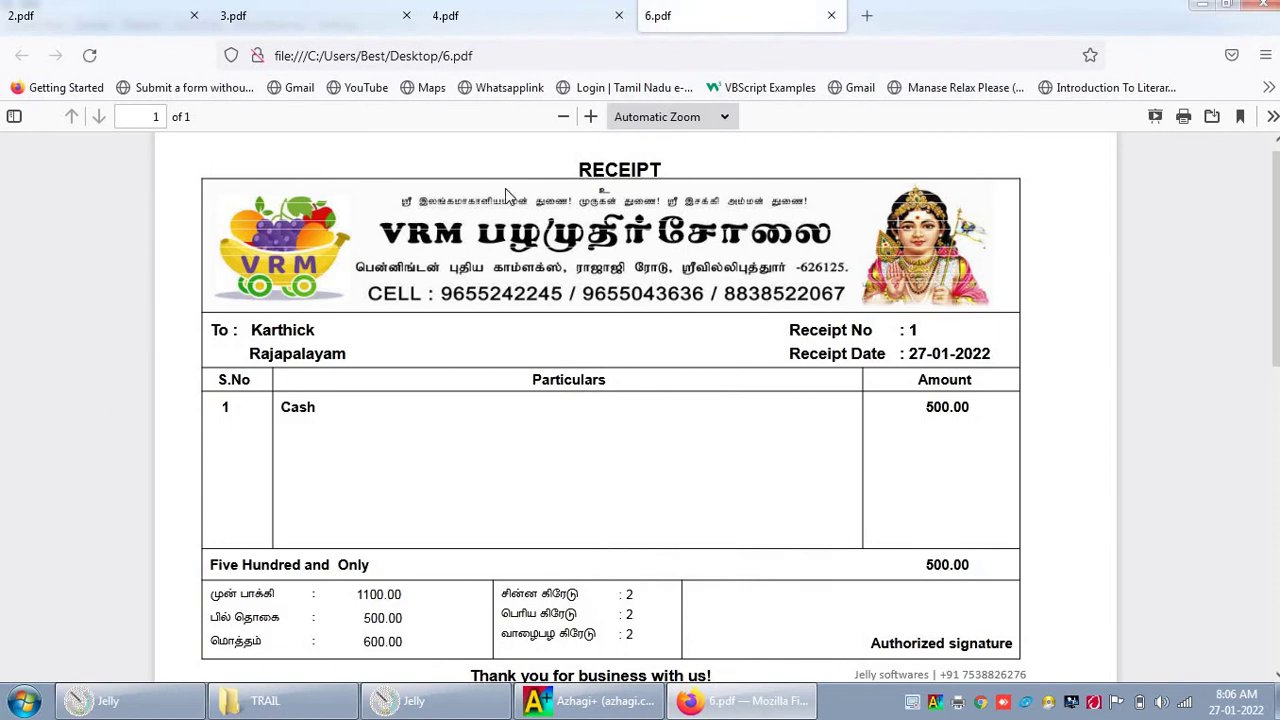
pyautogui.scroll(-2, 643, 502)
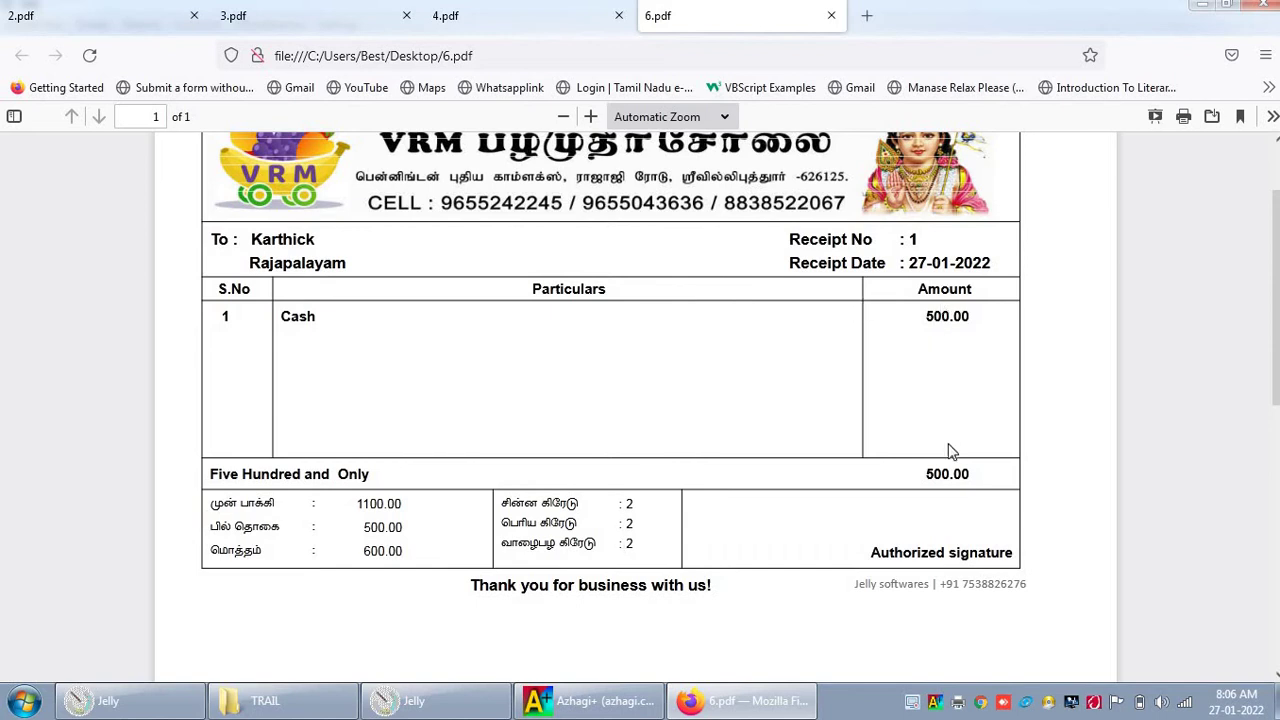
pyautogui.moveTo(364, 551); pyautogui.dragTo(420, 556)
pyautogui.scroll(2, 441, 460)
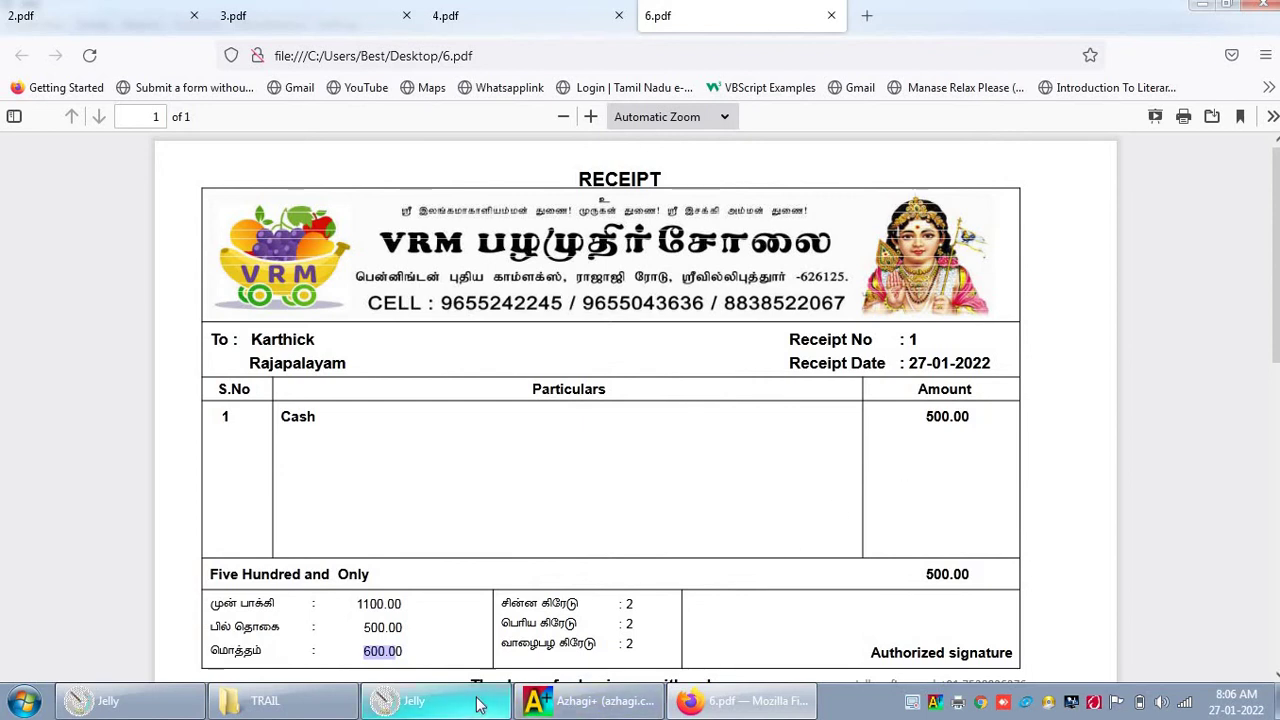
pyautogui.moveTo(478, 705)
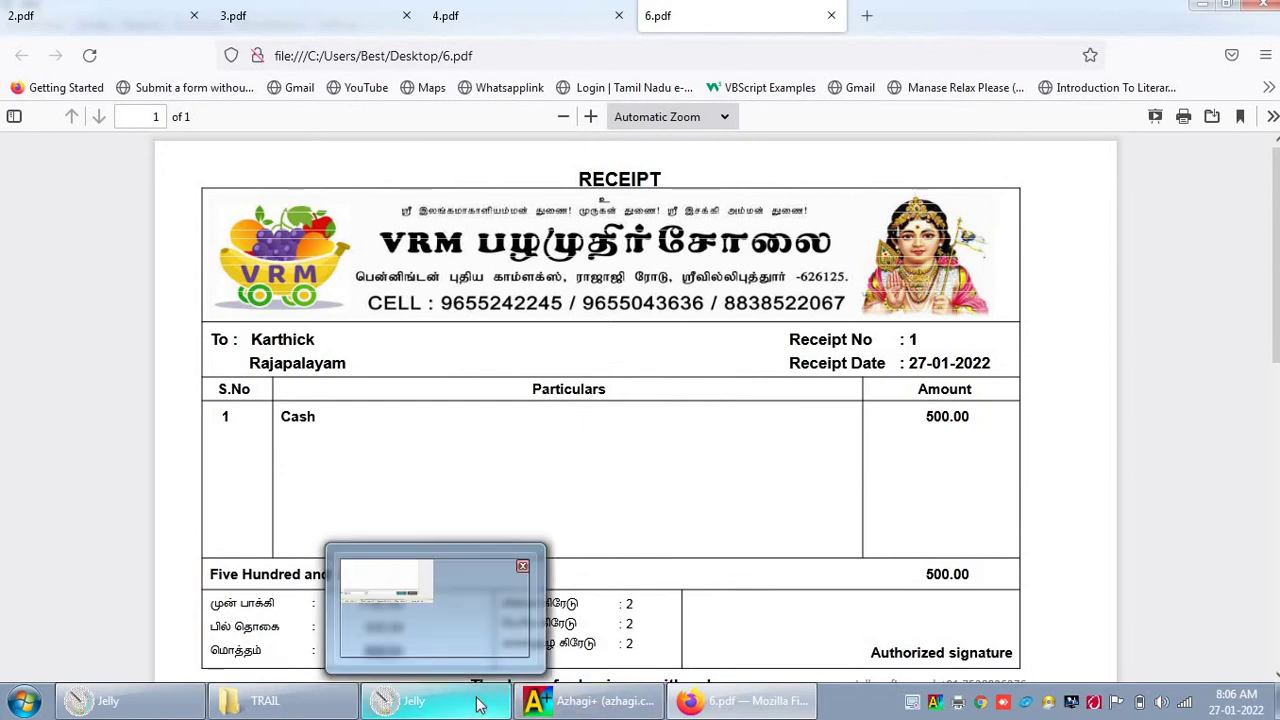
# Step: Close the cash receipt form and refresh the customer ledger to show the 600.00 closing balance
pyautogui.click(478, 705)
pyautogui.click(965, 323)
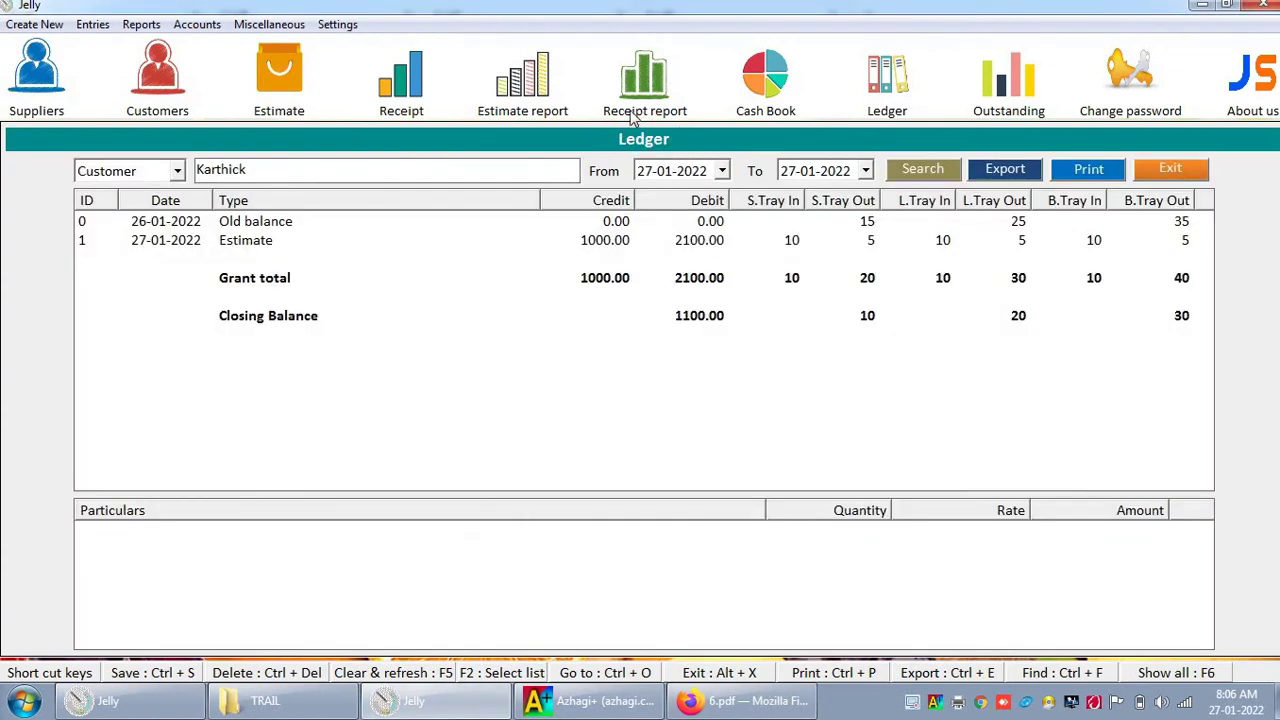
pyautogui.click(895, 171)
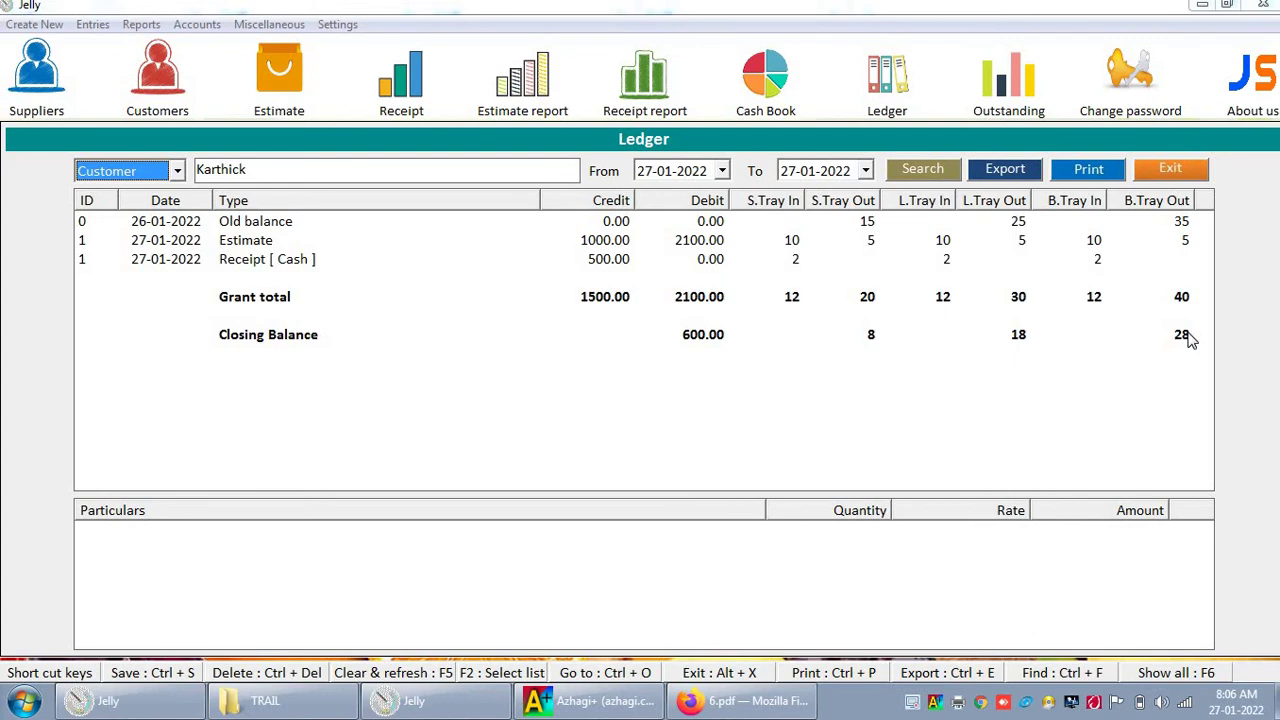
# Step: Close the customer ledger and list customers' outstanding balances
pyautogui.click(1170, 169)
pyautogui.click(1003, 85)
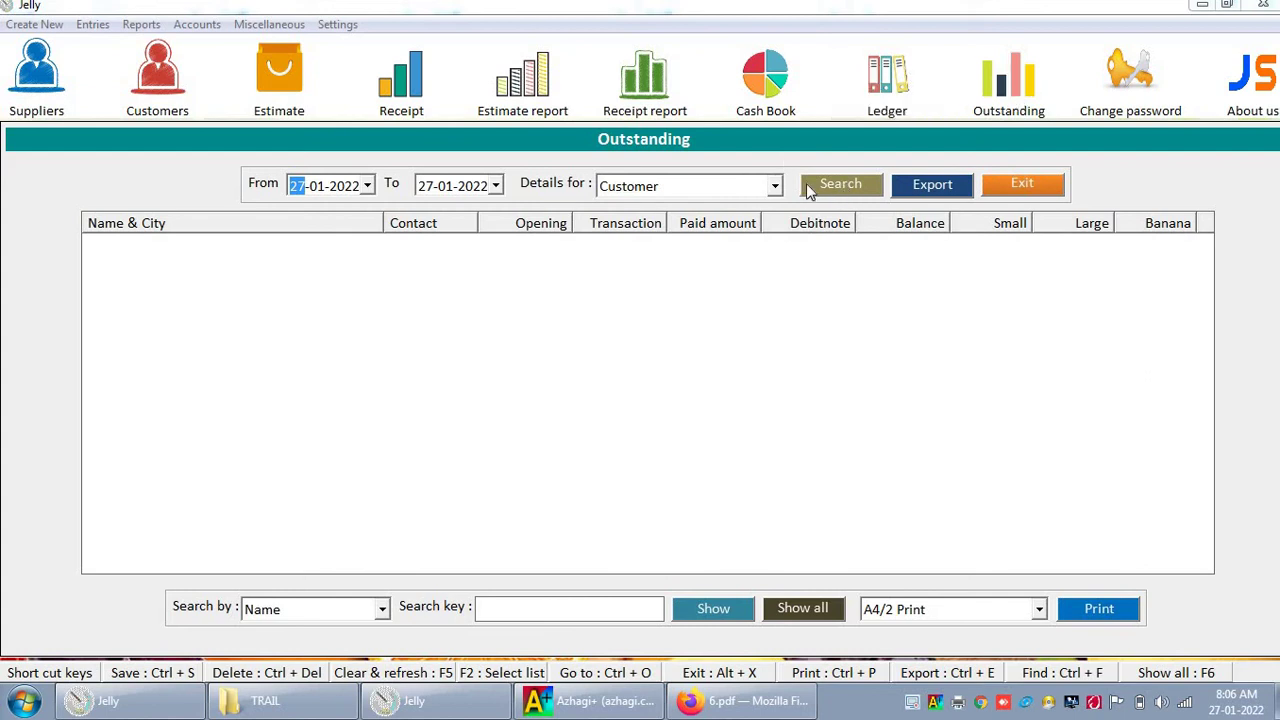
pyautogui.click(812, 188)
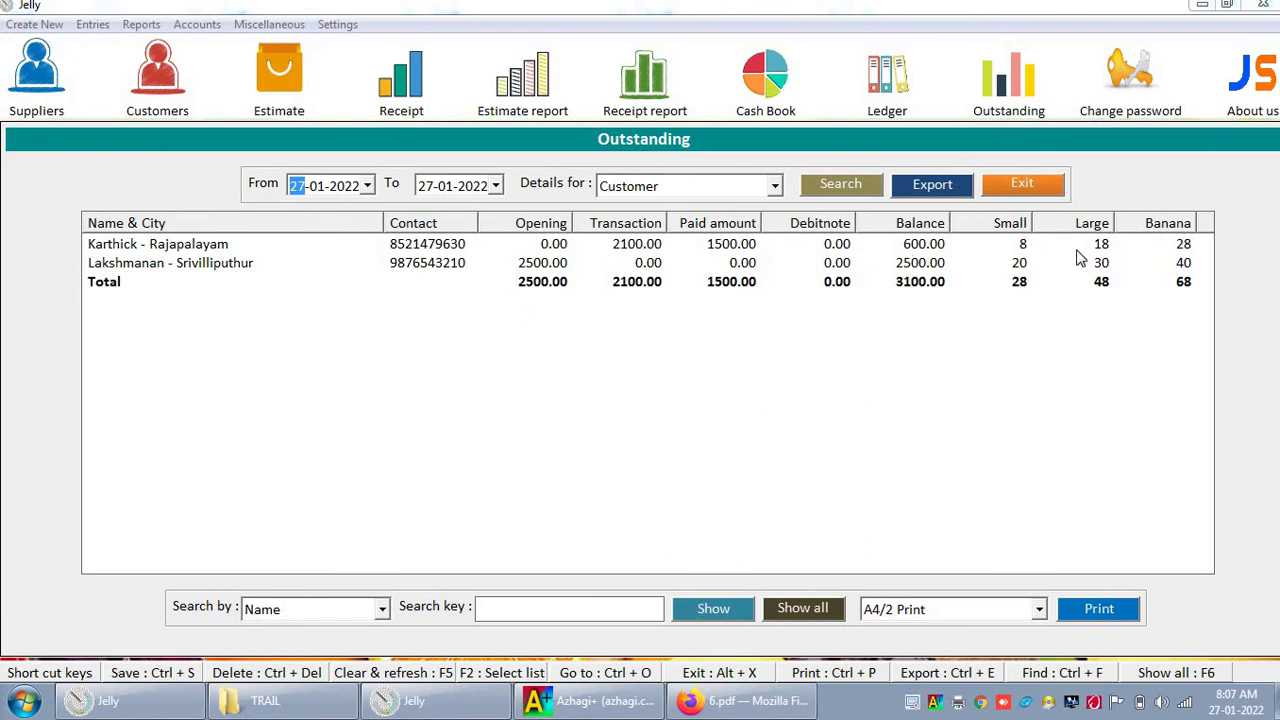
# Step: Switch the Outstanding report to suppliers, review their 19750.00 total, and close it
pyautogui.click(697, 190)
pyautogui.click(743, 208)
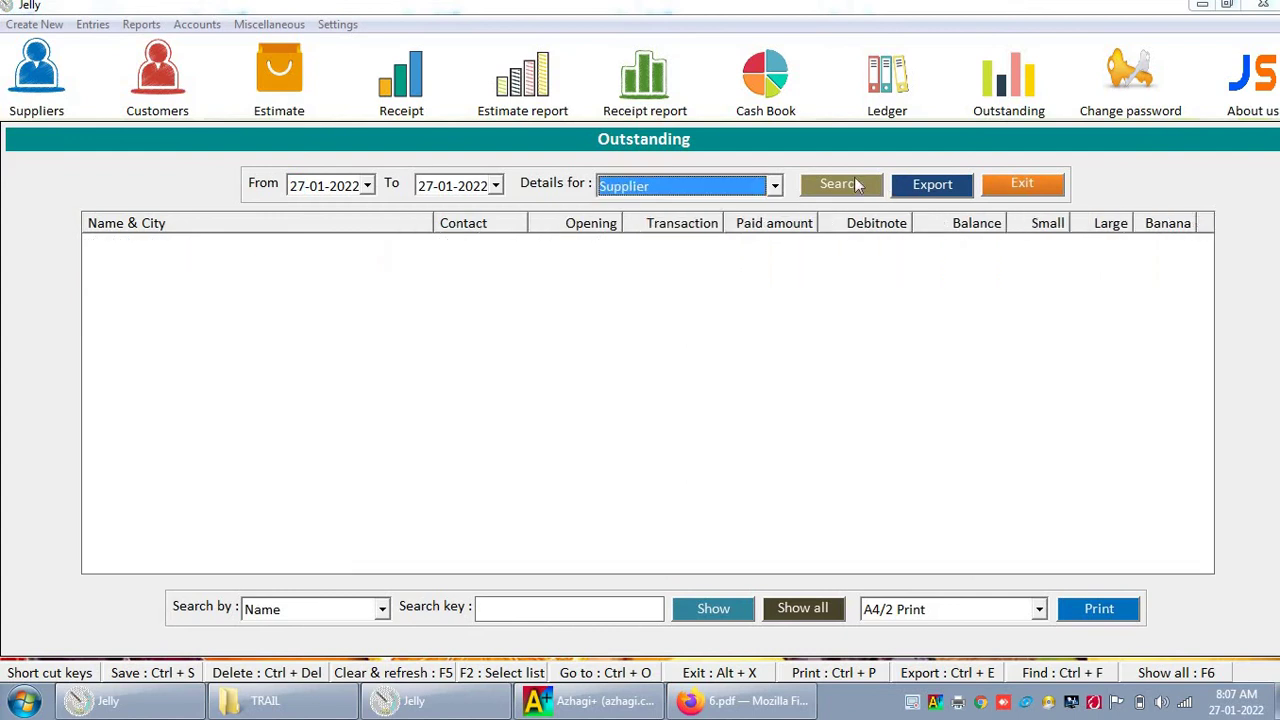
pyautogui.click(852, 182)
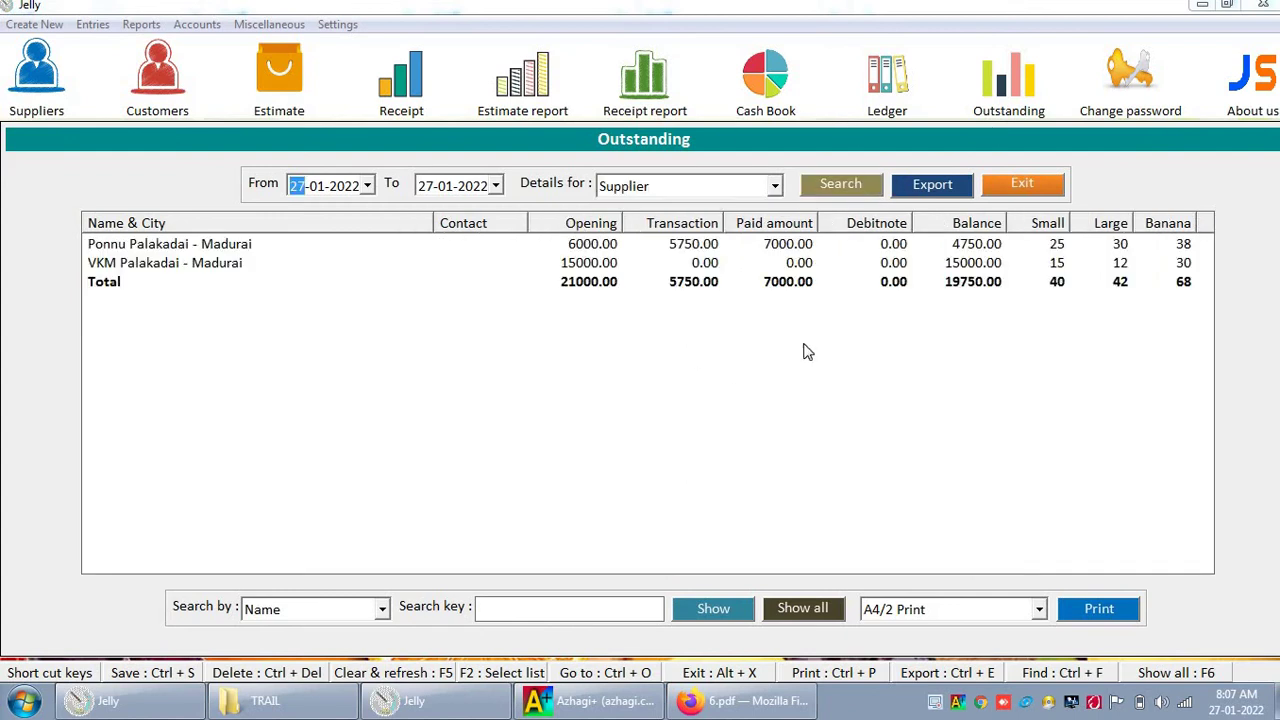
pyautogui.click(1004, 190)
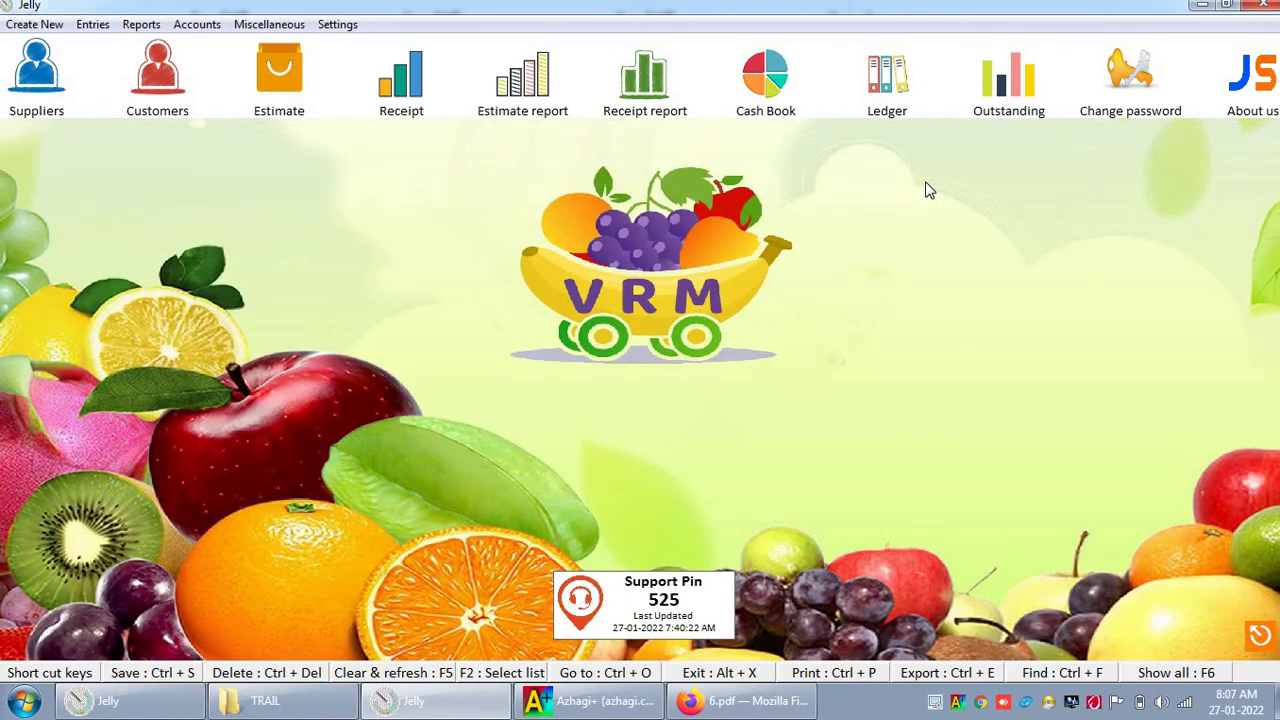
pyautogui.click(110, 30)
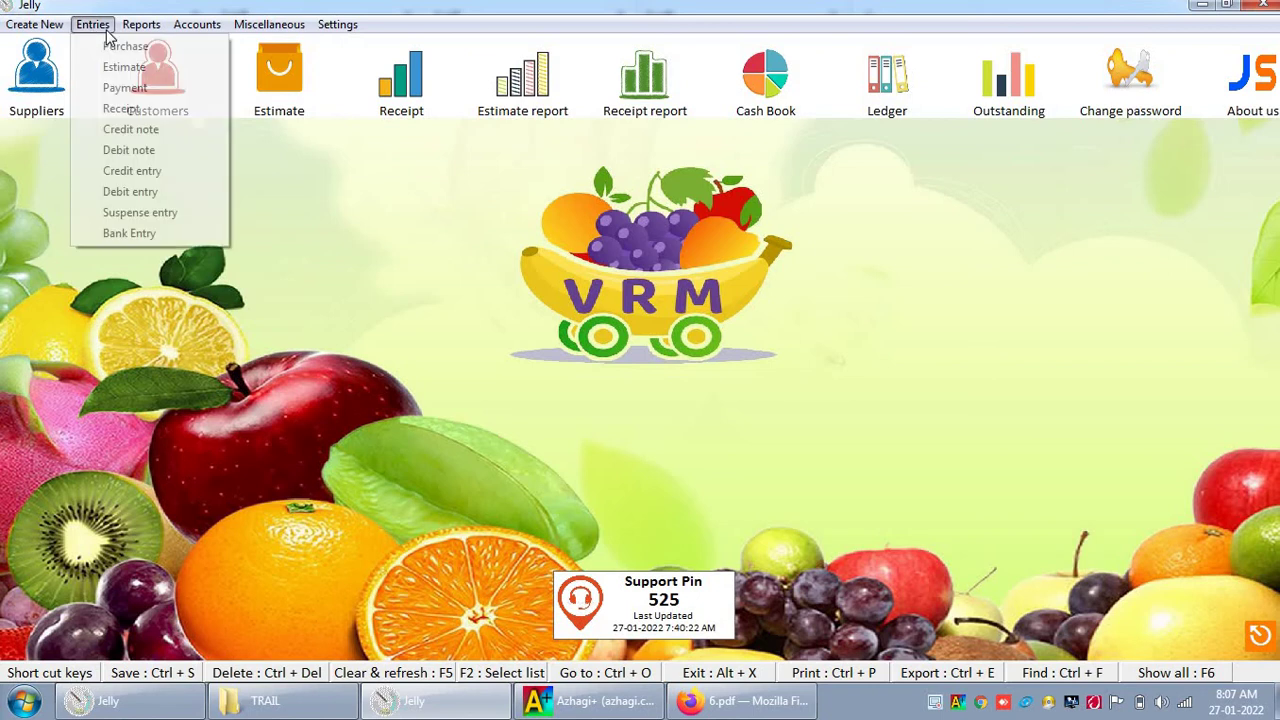
pyautogui.moveTo(131, 33)
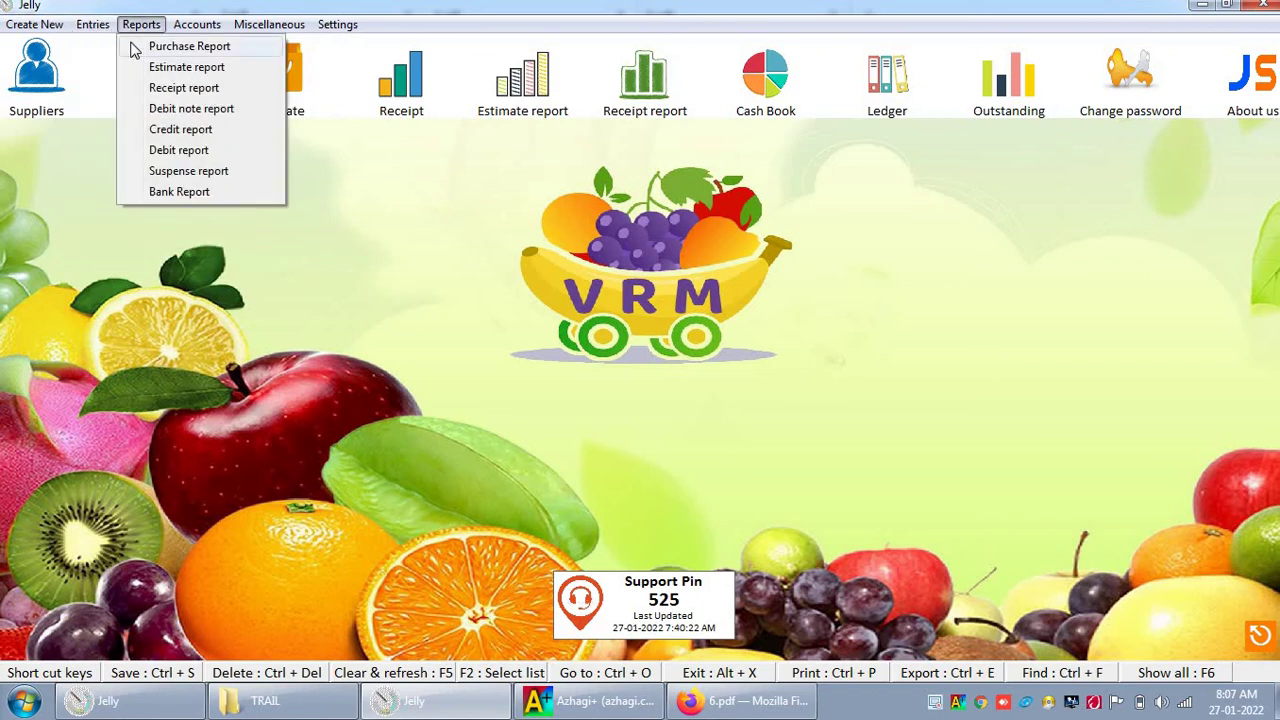
pyautogui.click(163, 89)
pyautogui.click(183, 253)
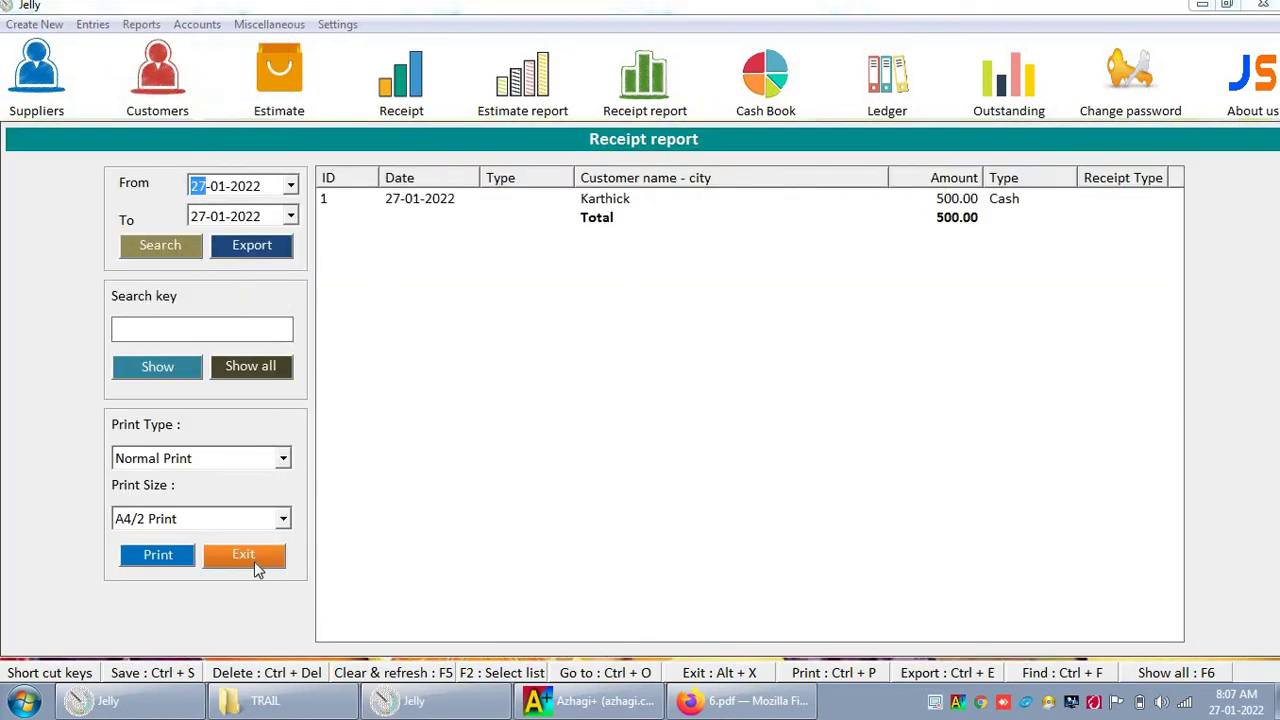
pyautogui.click(254, 561)
pyautogui.click(92, 24)
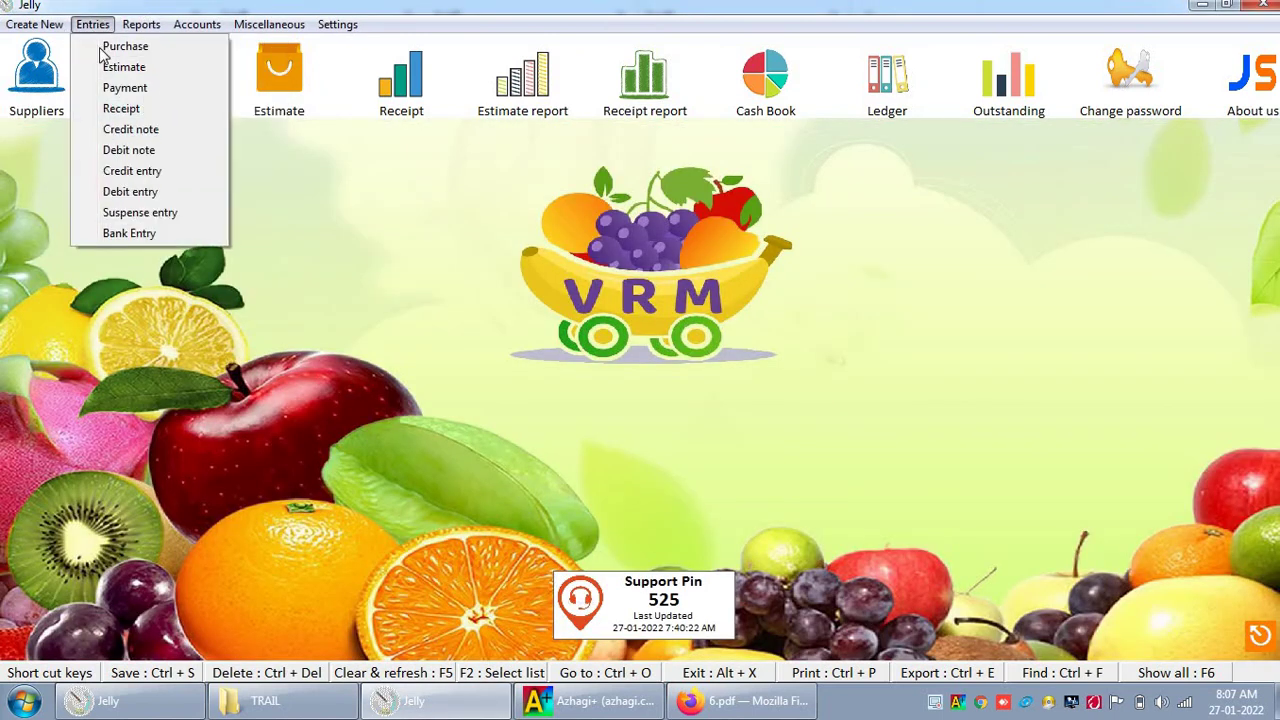
pyautogui.click(122, 130)
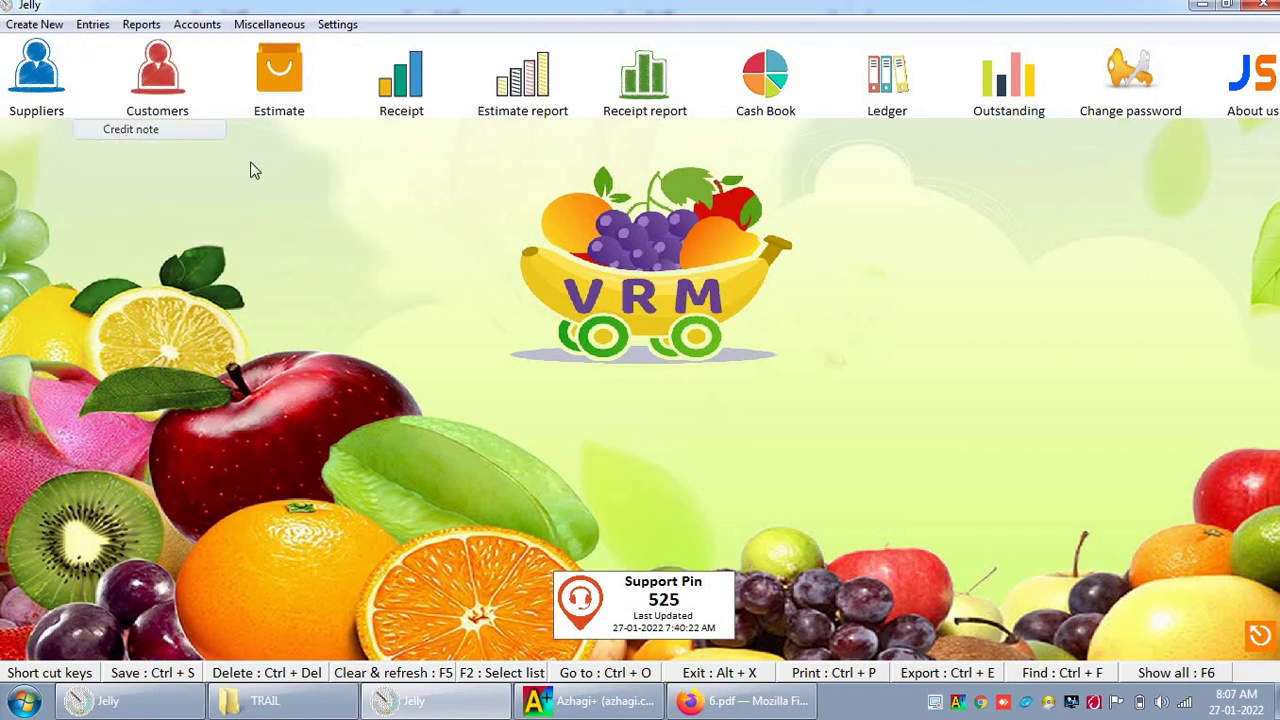
pyautogui.click(806, 253)
# Step: Load the first customer's ledger entries
pyautogui.click(890, 95)
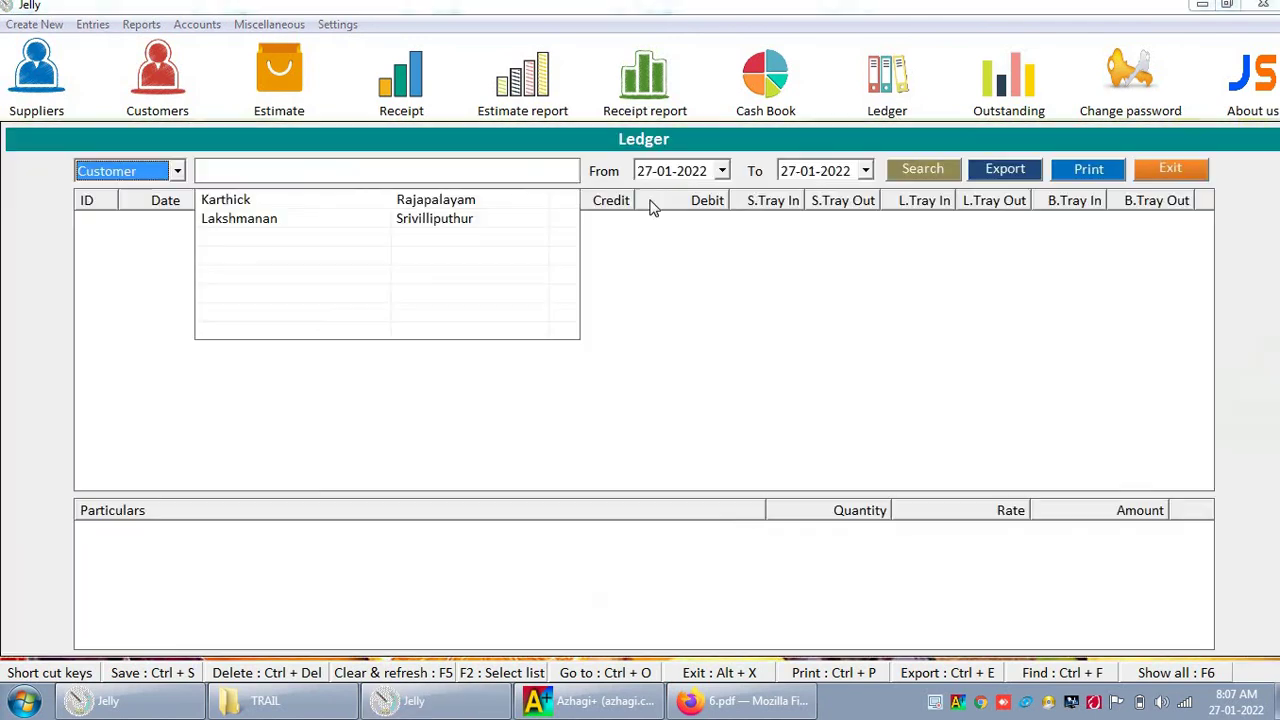
pyautogui.click(384, 202)
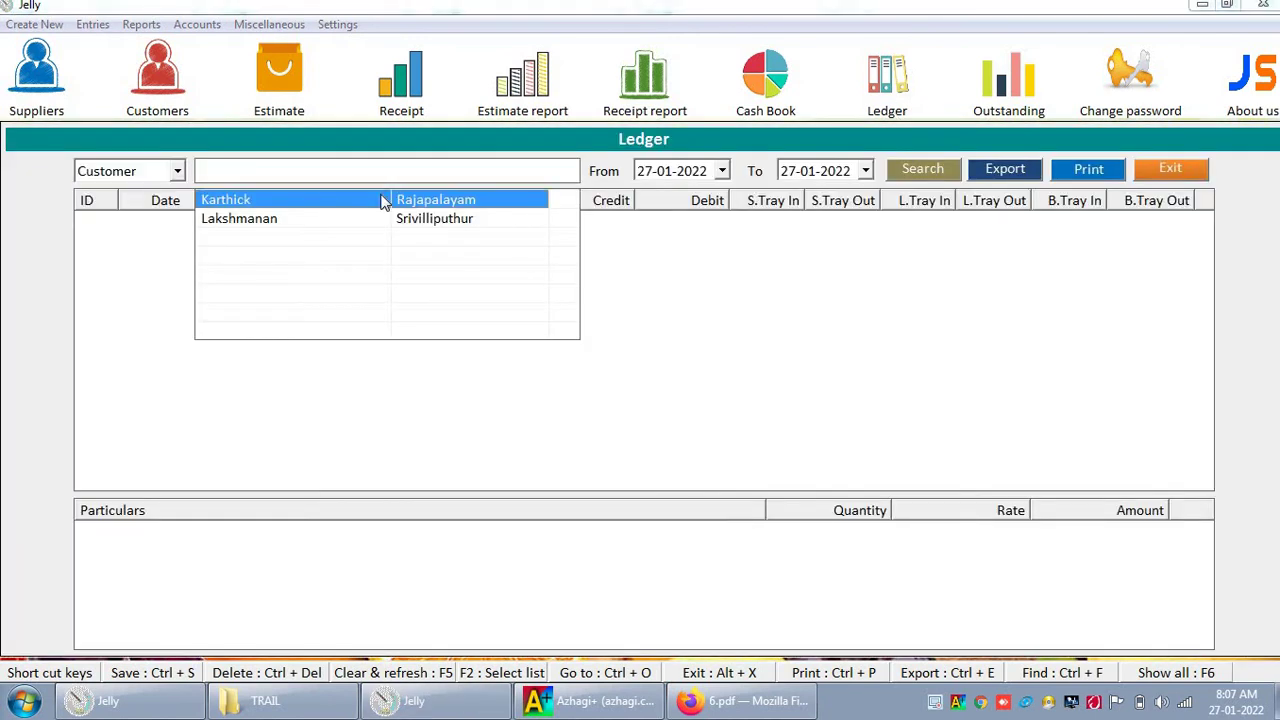
pyautogui.click(384, 202)
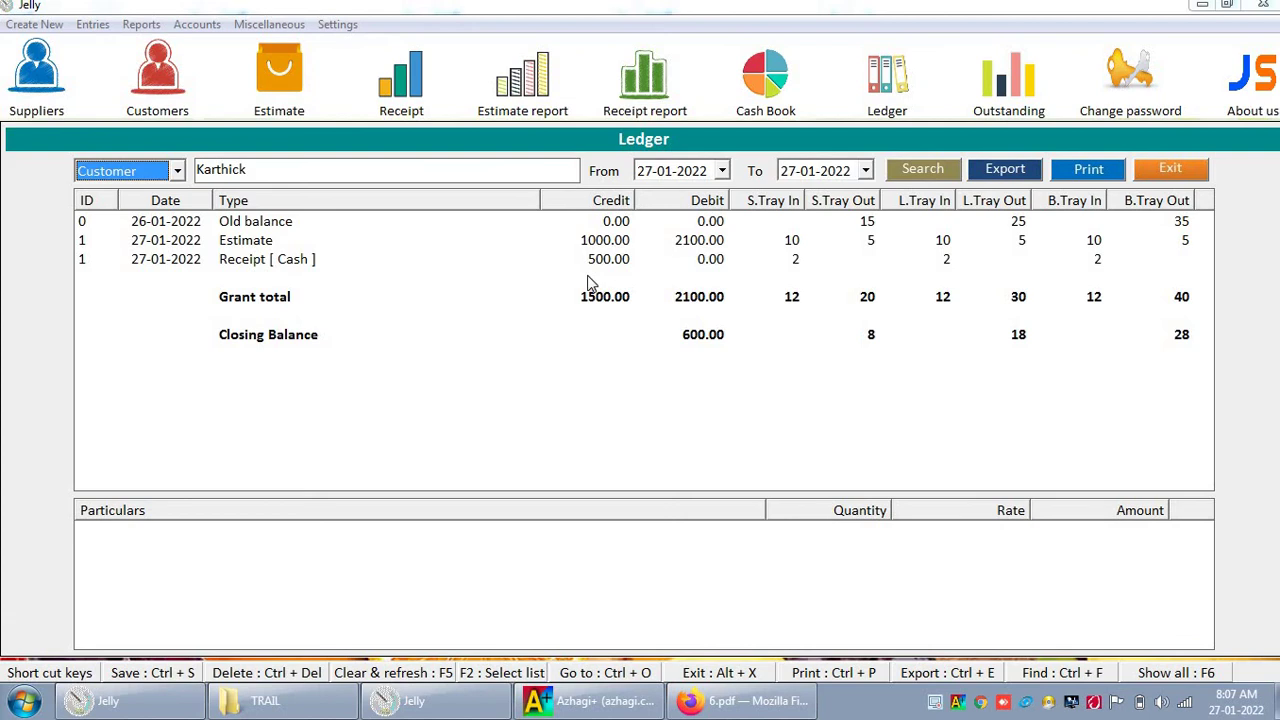
# Step: Save a 1000.00 debit note against invoice 101 for that customer, narrated Discount
pyautogui.click(106, 26)
pyautogui.click(128, 149)
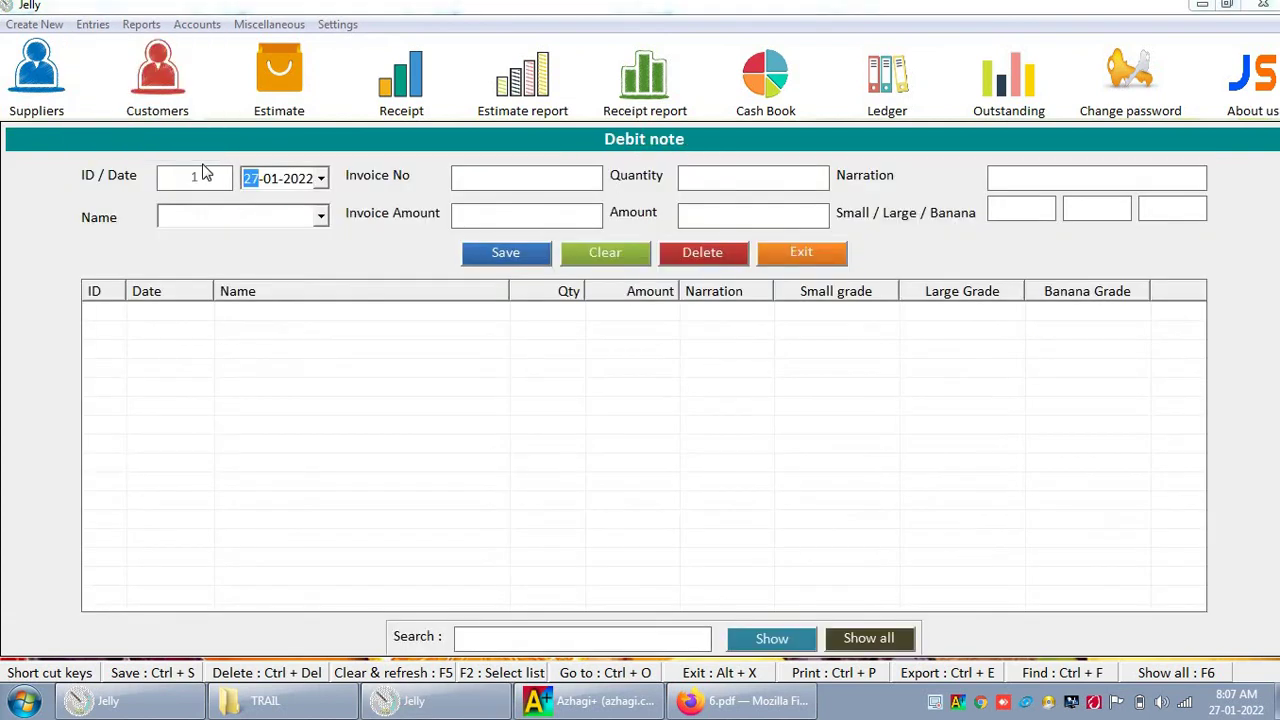
pyautogui.press('Down')
pyautogui.press('Down')
pyautogui.press('Tab')
pyautogui.write('101')
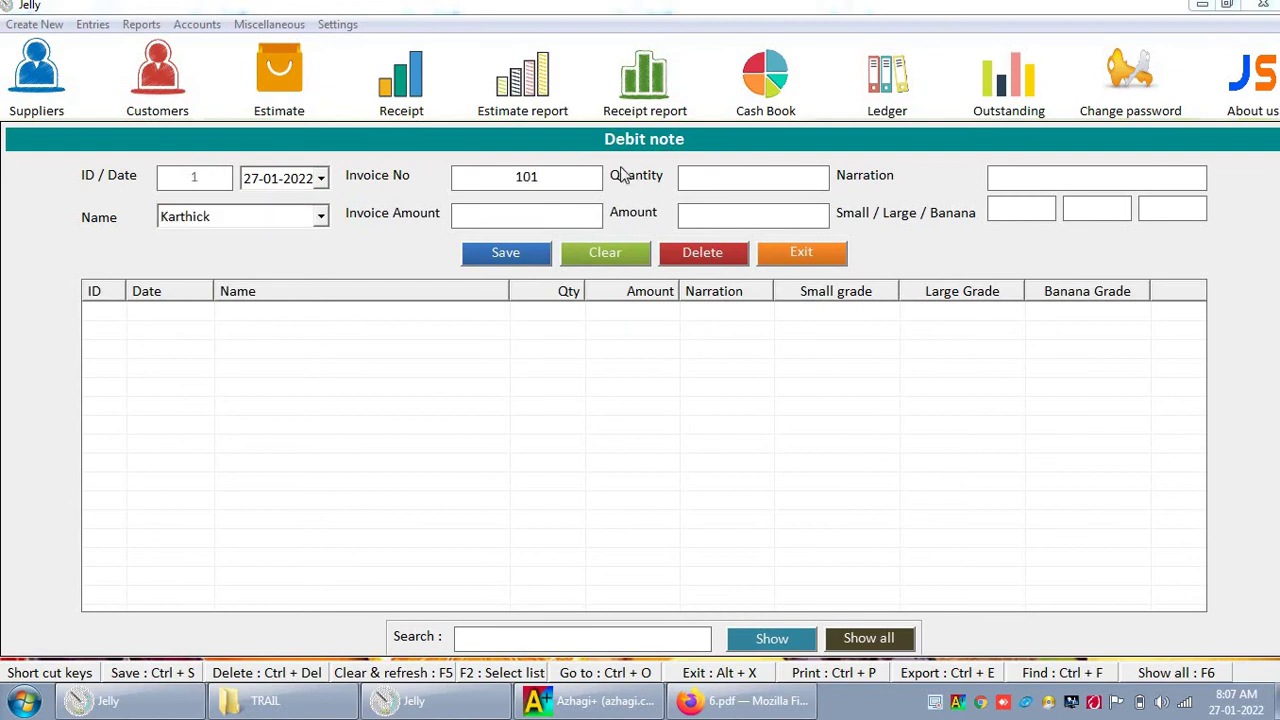
pyautogui.click(758, 214)
pyautogui.write('-100')
pyautogui.press('BackSpace')
pyautogui.press('BackSpace')
pyautogui.press('BackSpace')
pyautogui.press('BackSpace')
pyautogui.write('1000')
pyautogui.press('Tab')
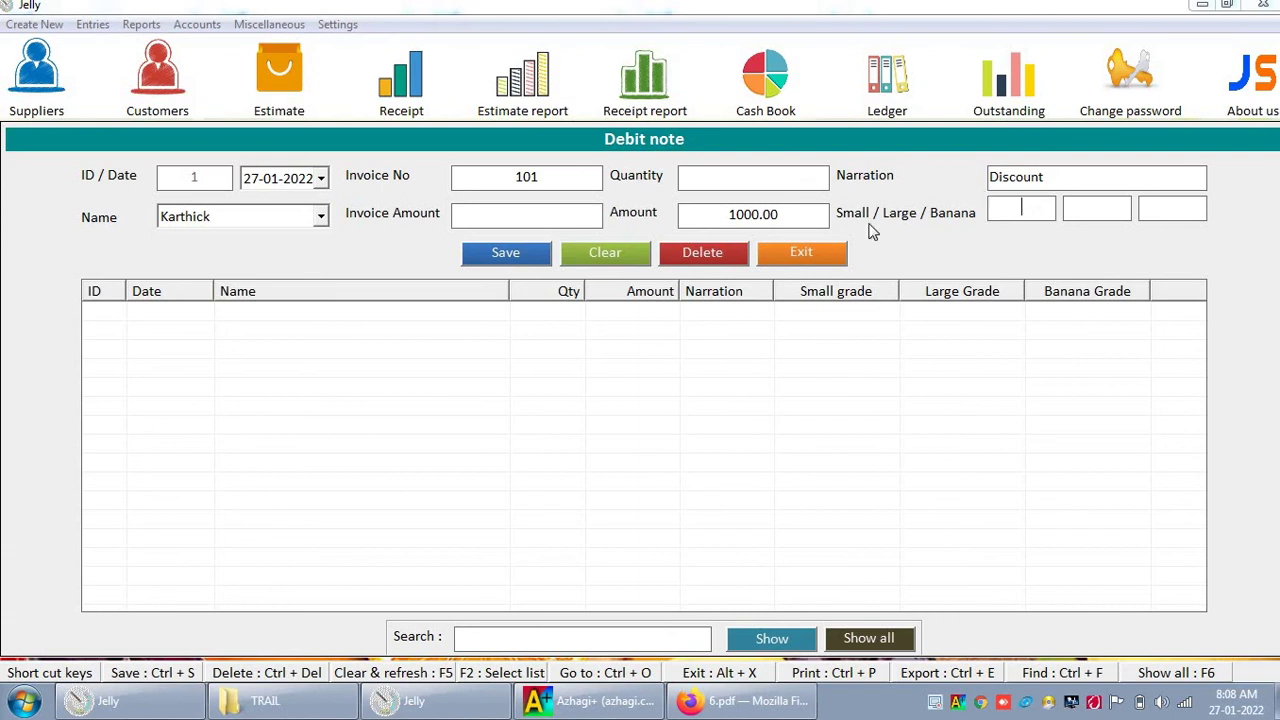
pyautogui.click(512, 258)
pyautogui.click(737, 410)
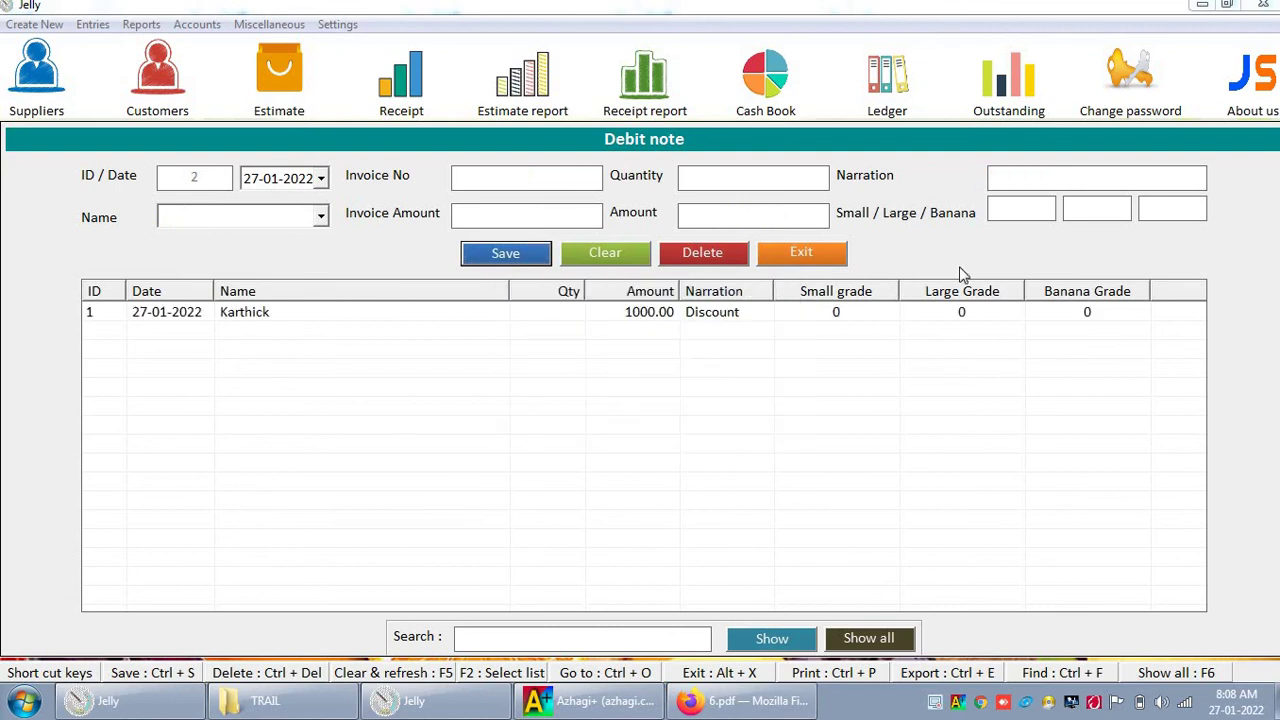
# Step: Reopen the saved debit note and correct its amount from 1000.00 to 100.00
pyautogui.click(818, 253)
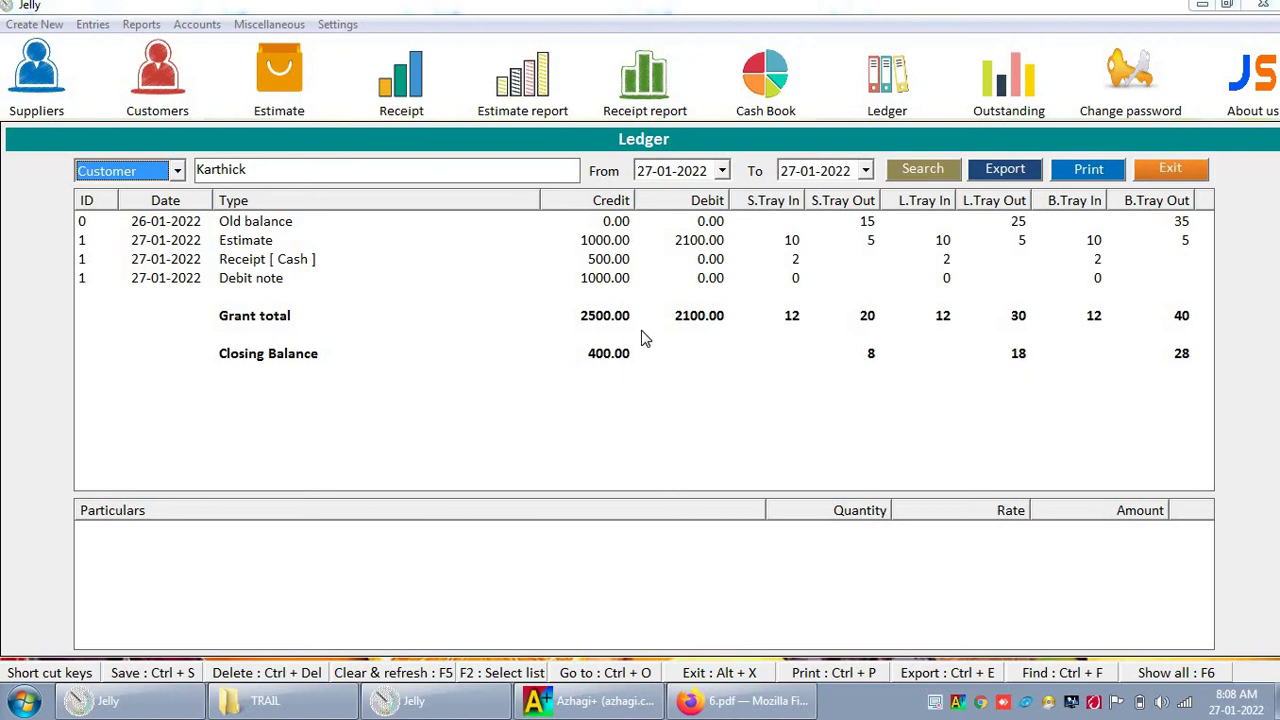
pyautogui.click(92, 25)
pyautogui.click(112, 147)
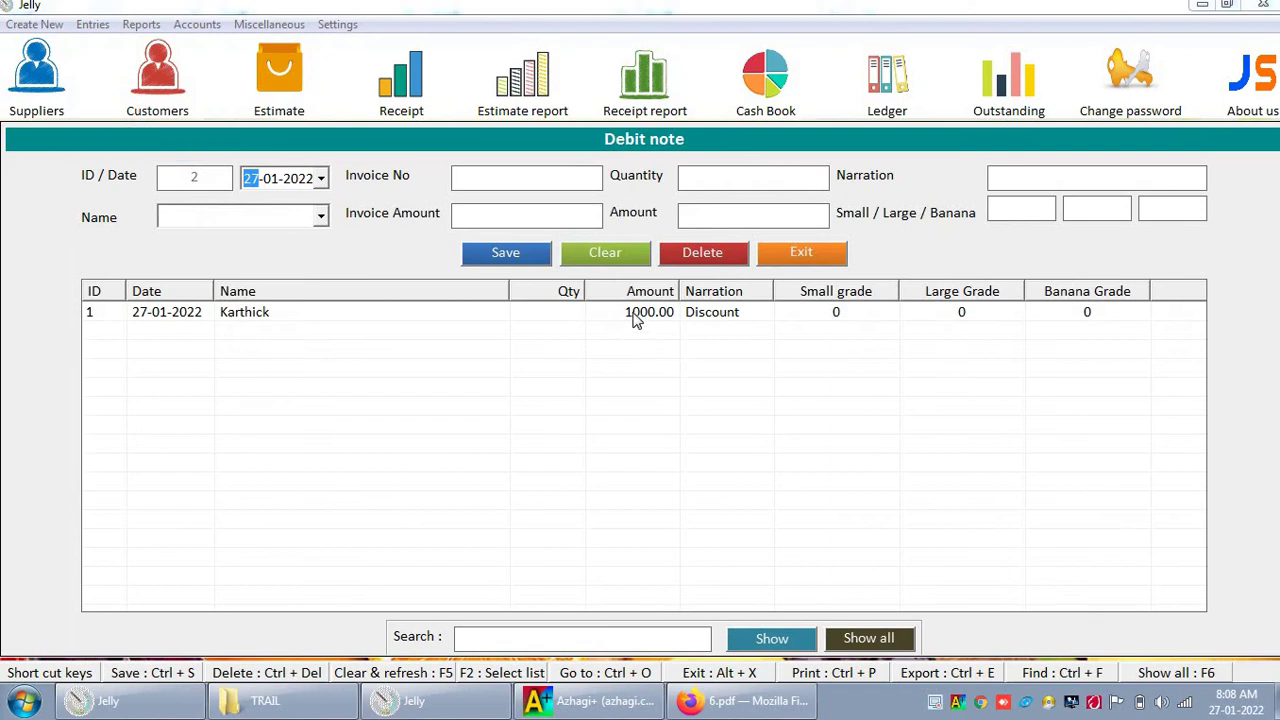
pyautogui.click(633, 320)
pyautogui.click(825, 213)
pyautogui.write('100')
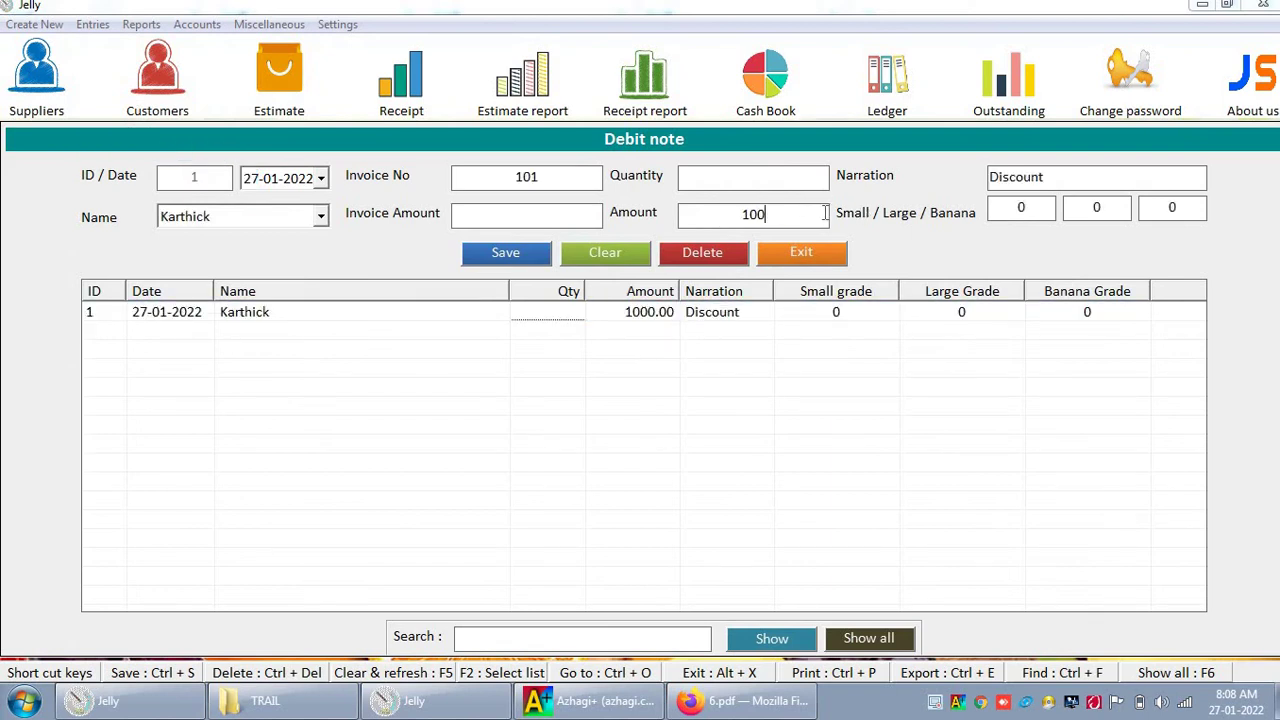
pyautogui.click(505, 252)
pyautogui.click(734, 409)
# Step: Check the ledger shows the corrected debit note and a 500.00 debit closing balance
pyautogui.click(790, 250)
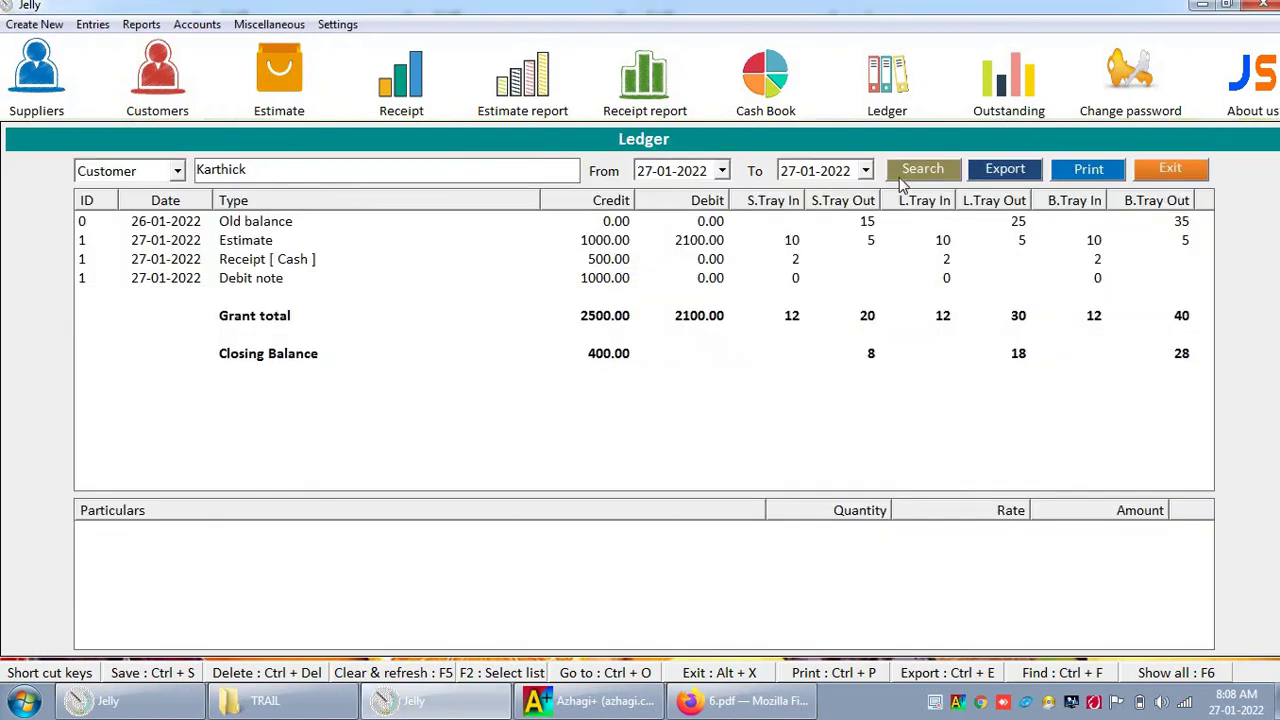
pyautogui.click(899, 177)
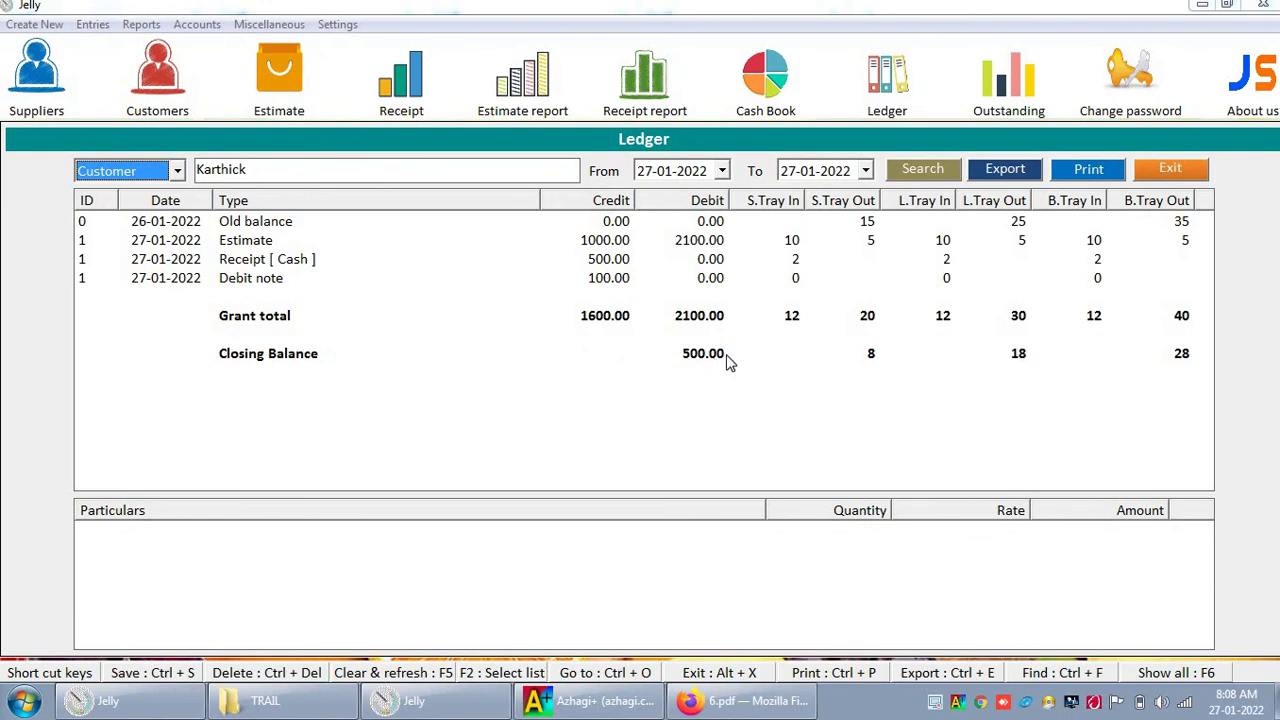
pyautogui.click(424, 282)
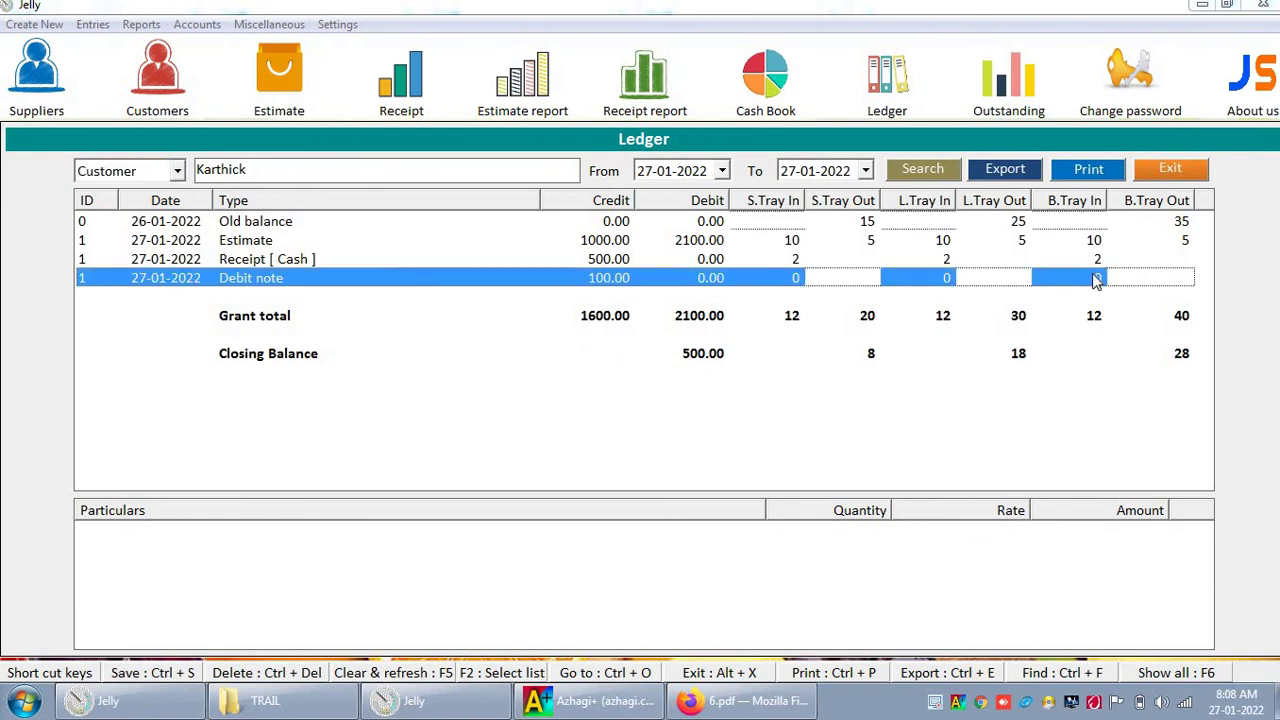
pyautogui.click(1172, 172)
pyautogui.click(93, 24)
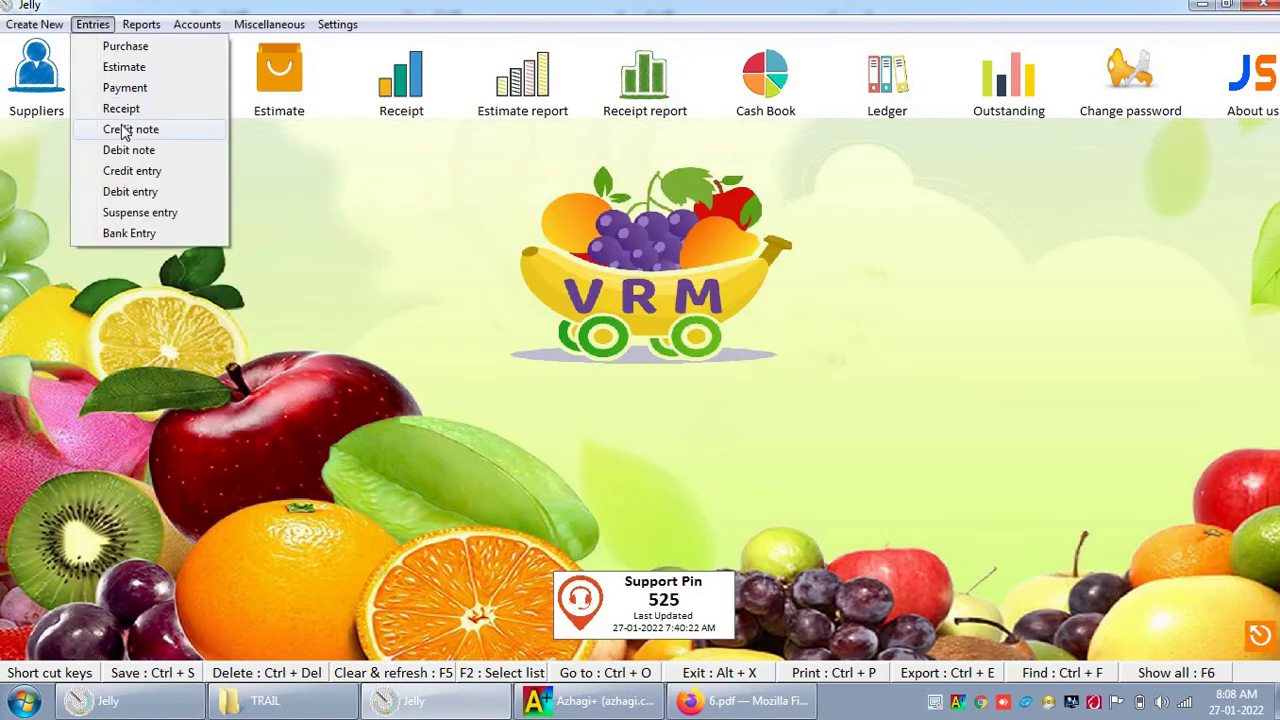
pyautogui.click(123, 131)
pyautogui.click(288, 218)
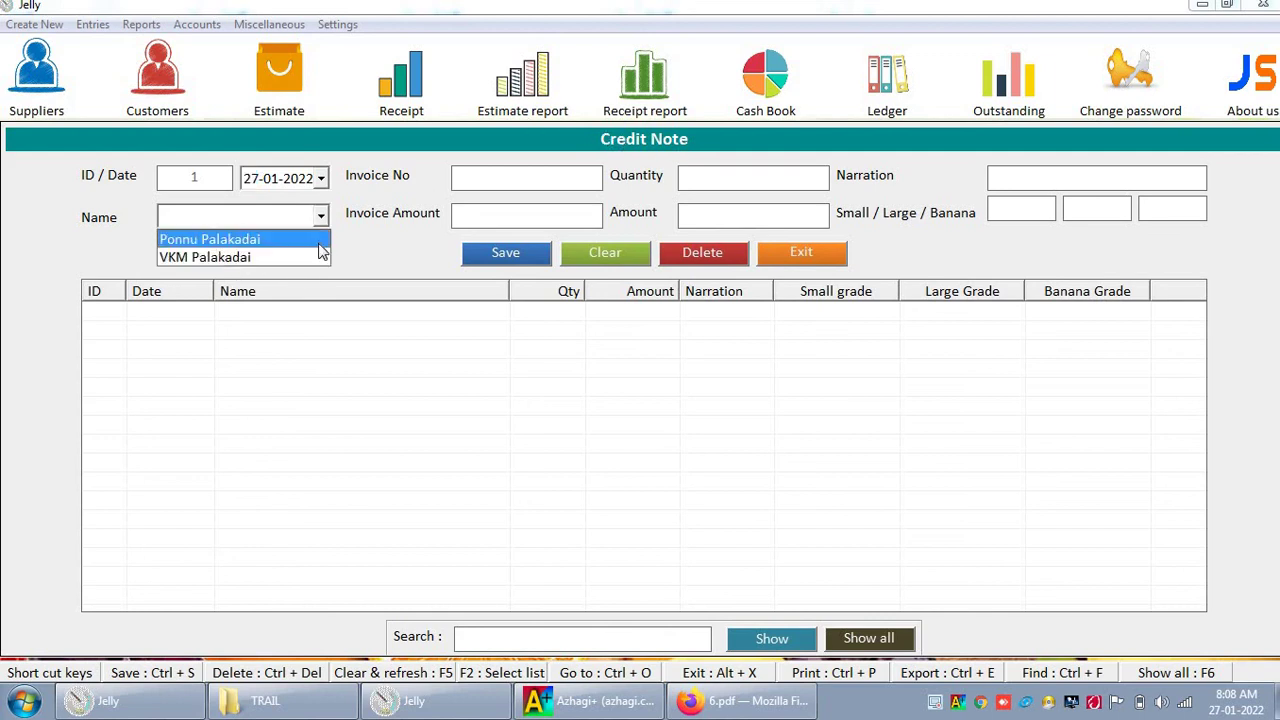
pyautogui.click(352, 251)
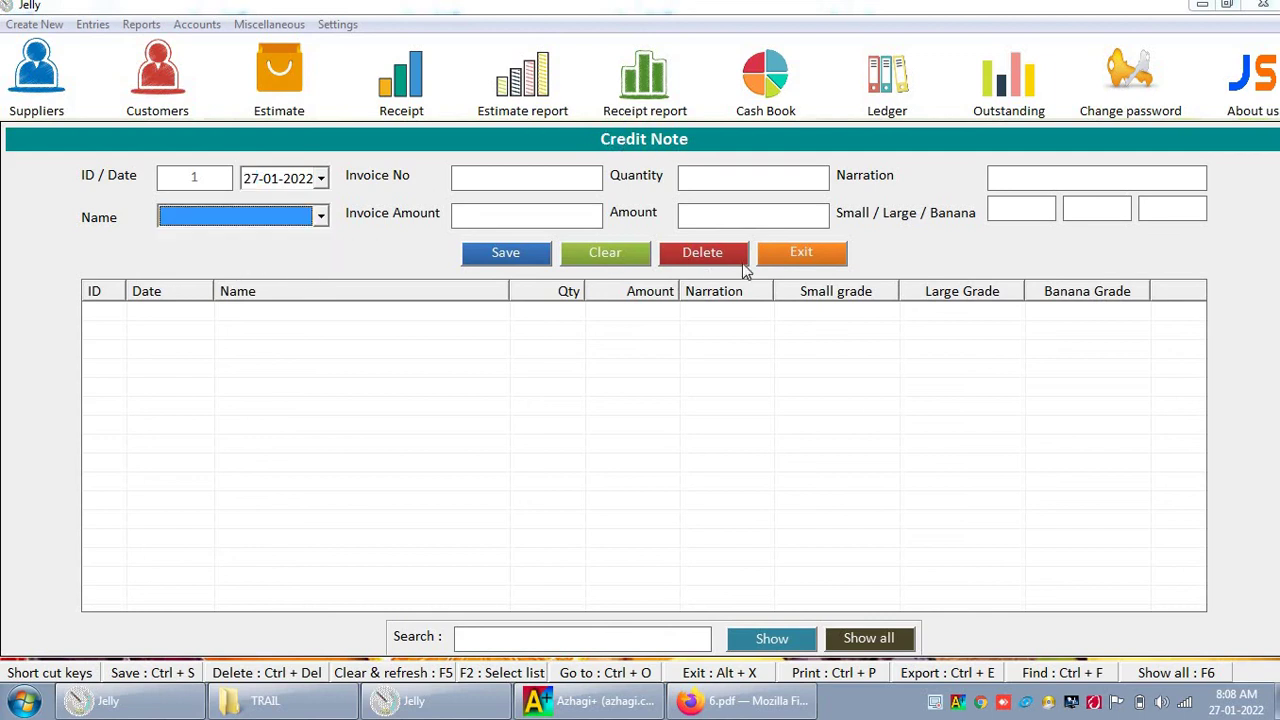
pyautogui.click(806, 256)
pyautogui.click(196, 25)
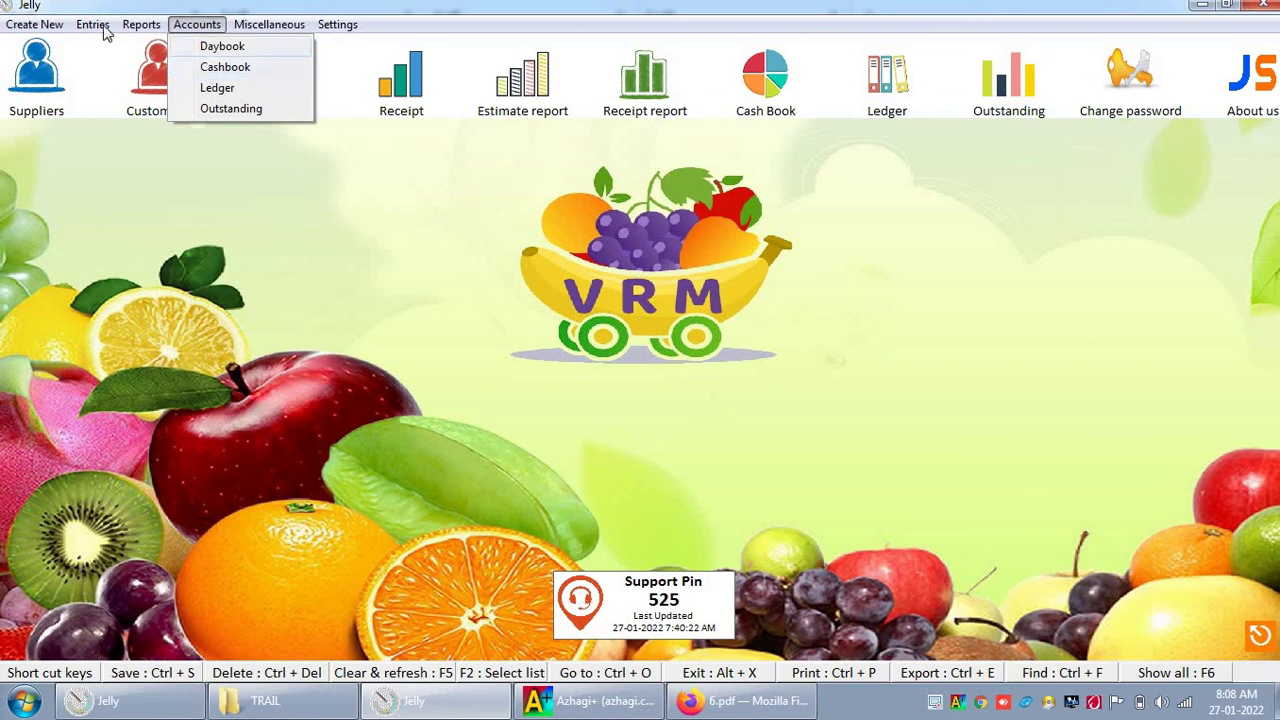
pyautogui.moveTo(106, 30)
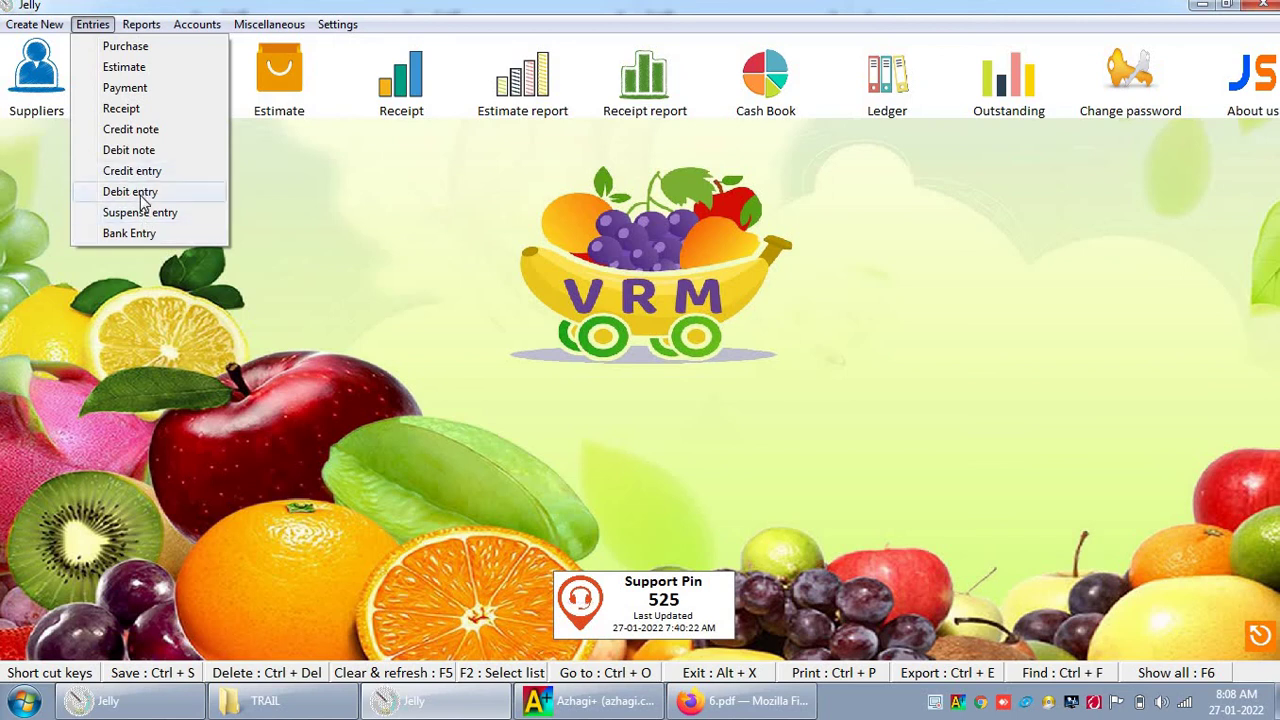
pyautogui.moveTo(197, 24)
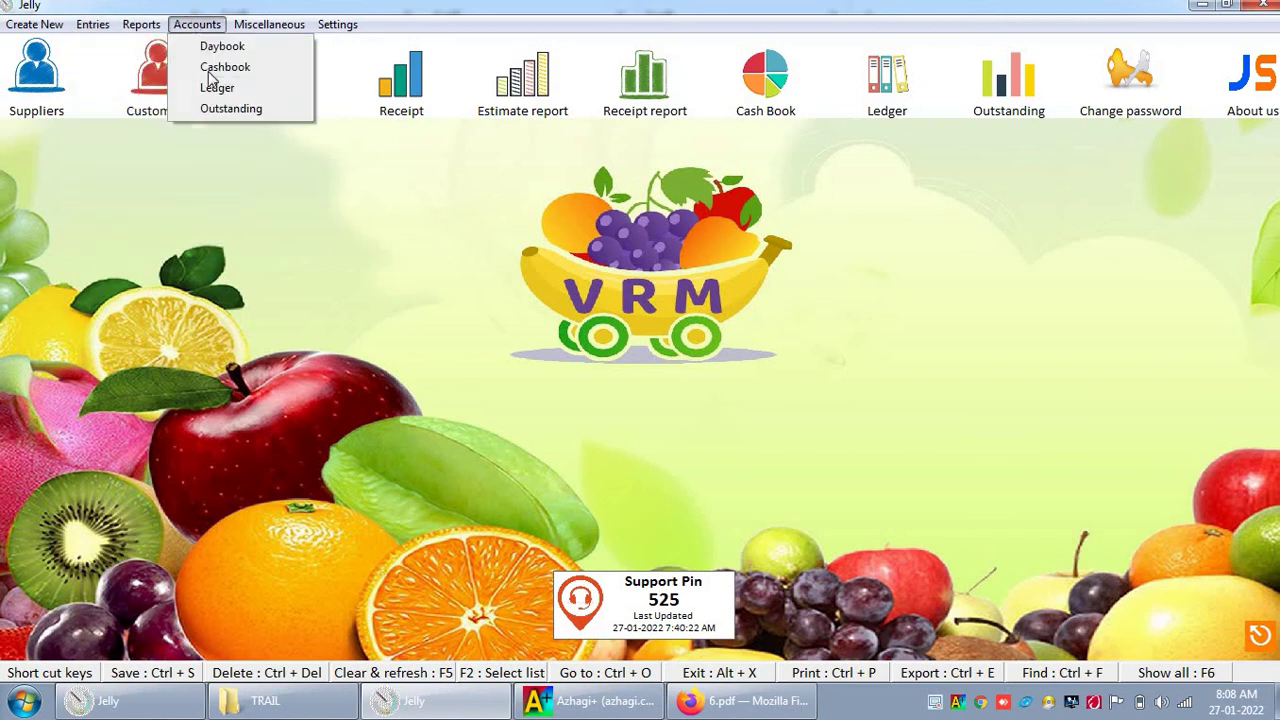
# Step: Load the 27-01-2022 cash book and review each row: purchase, estimate, payment, receipt, 5500.00 closing
pyautogui.click(206, 64)
pyautogui.click(163, 298)
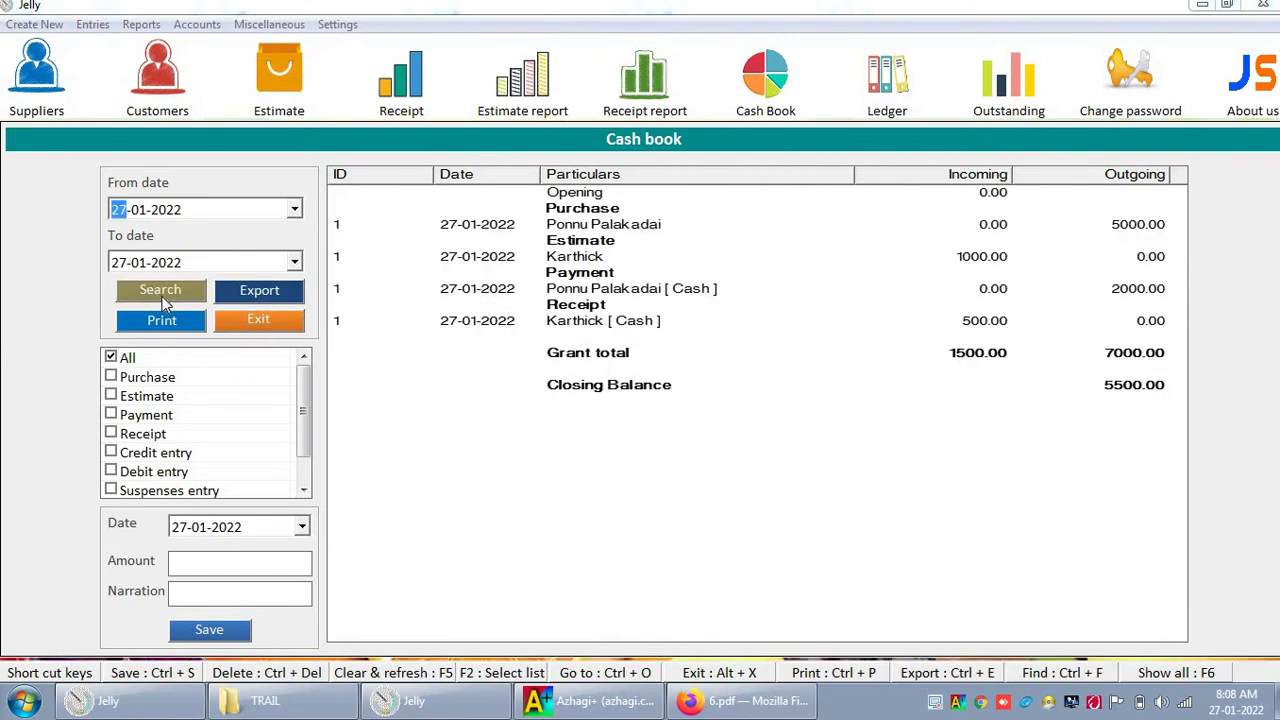
pyautogui.click(1137, 228)
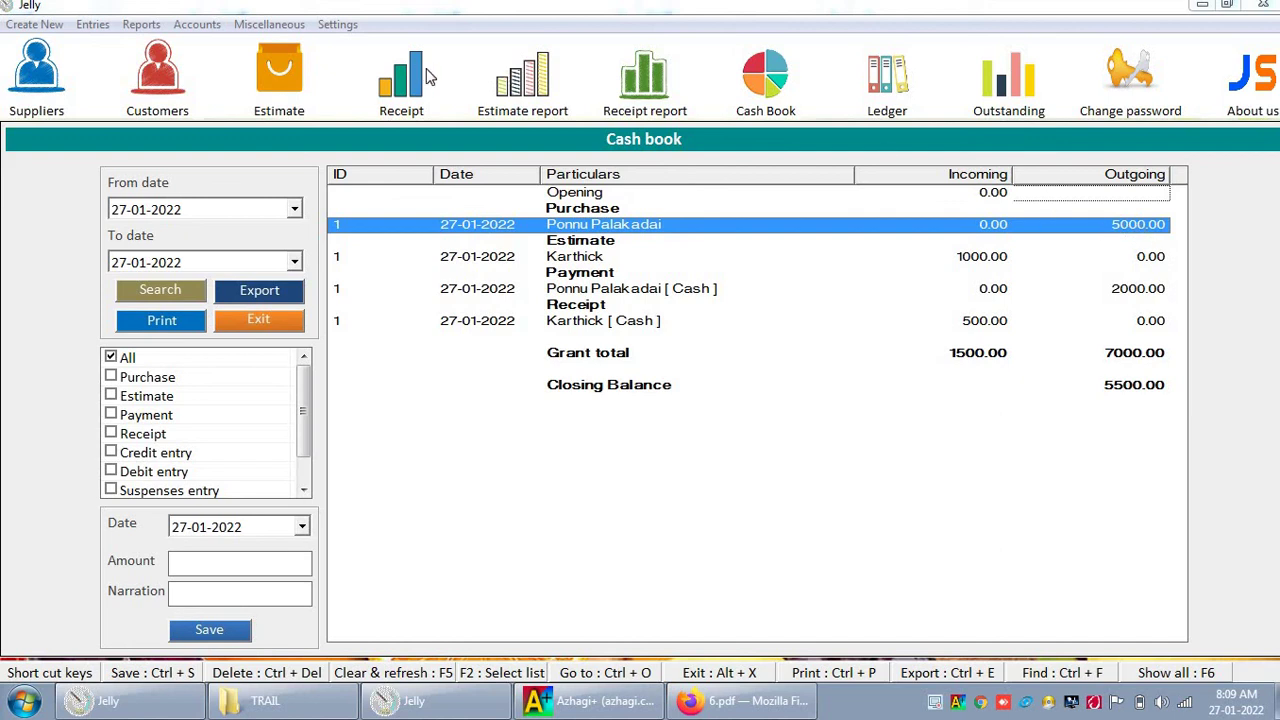
pyautogui.click(974, 262)
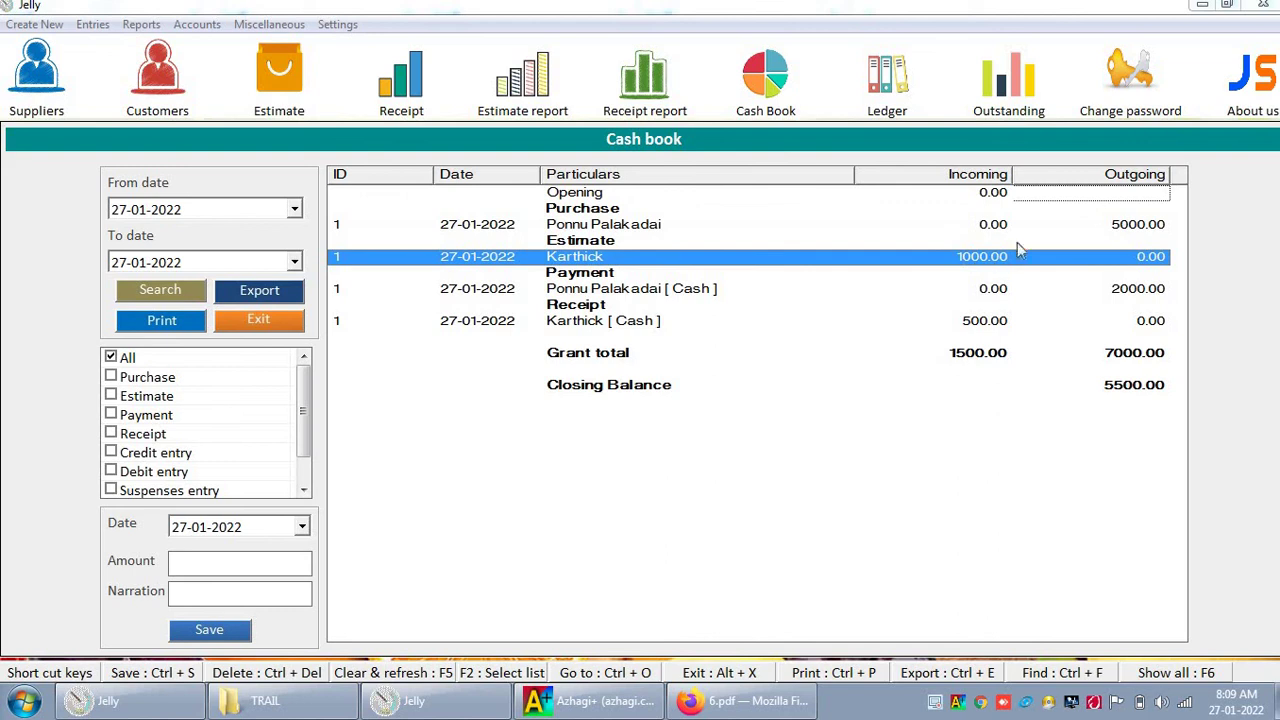
pyautogui.click(1146, 290)
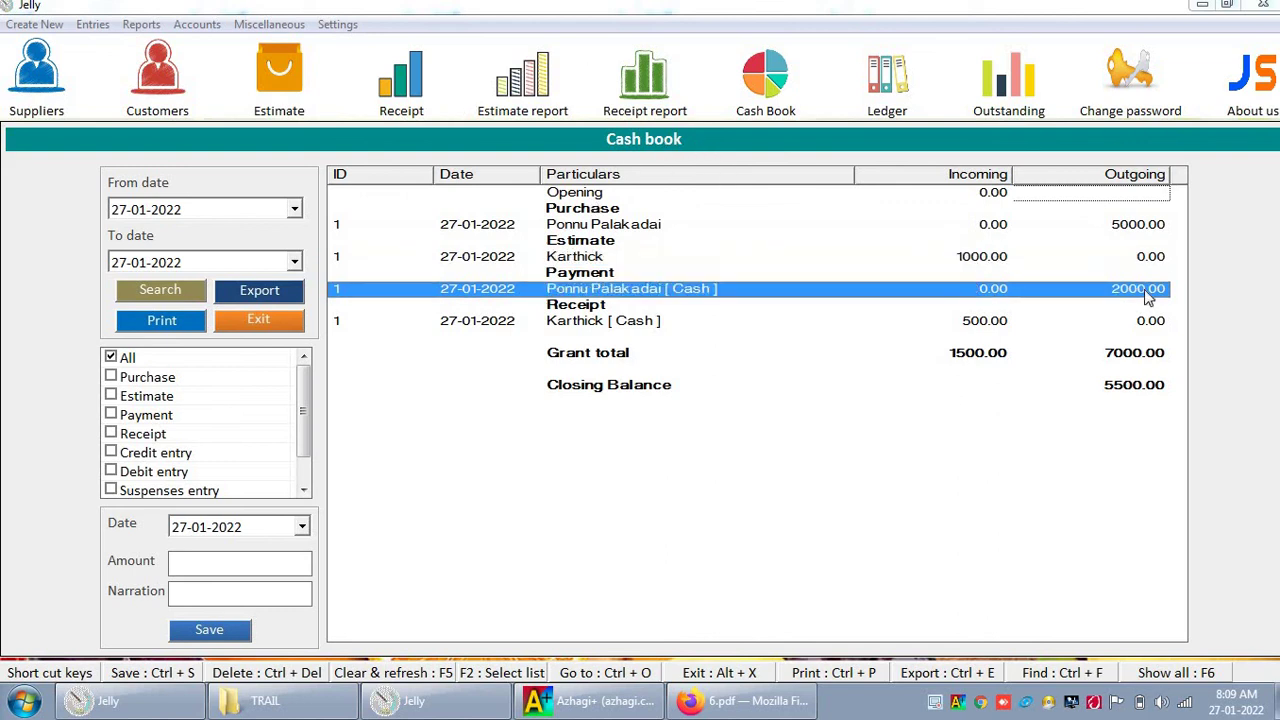
pyautogui.click(1012, 322)
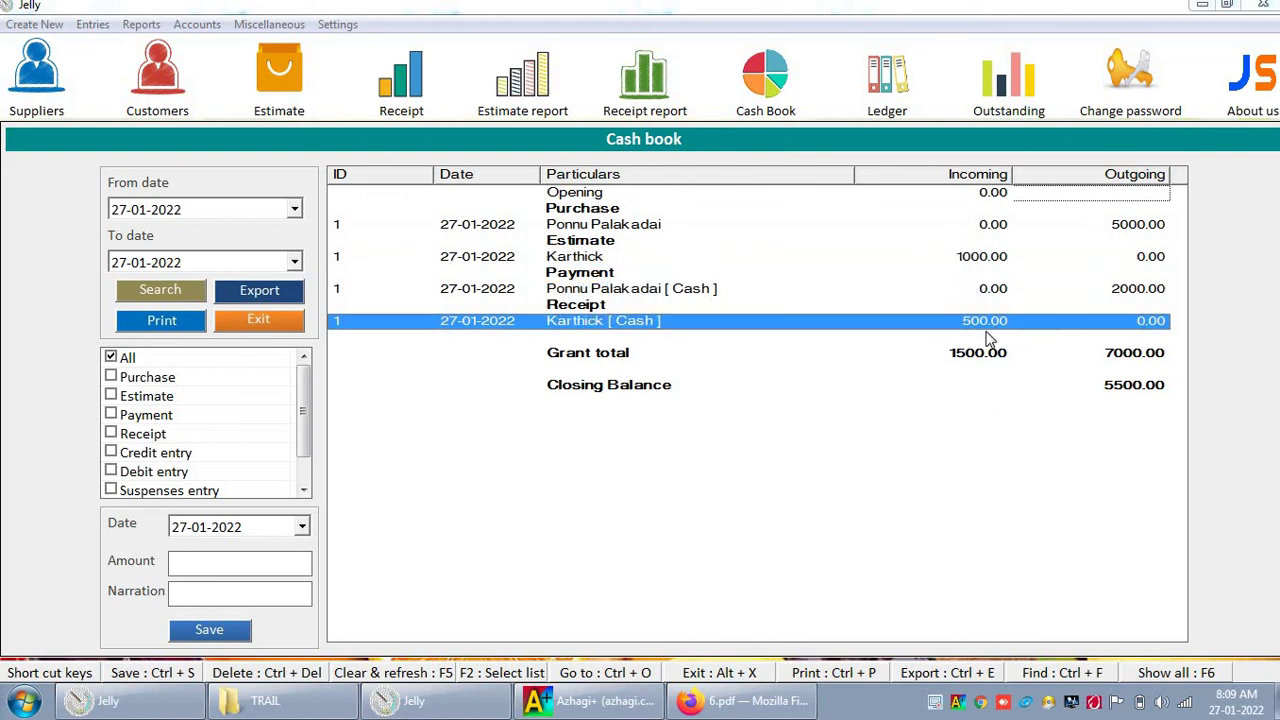
pyautogui.click(1114, 390)
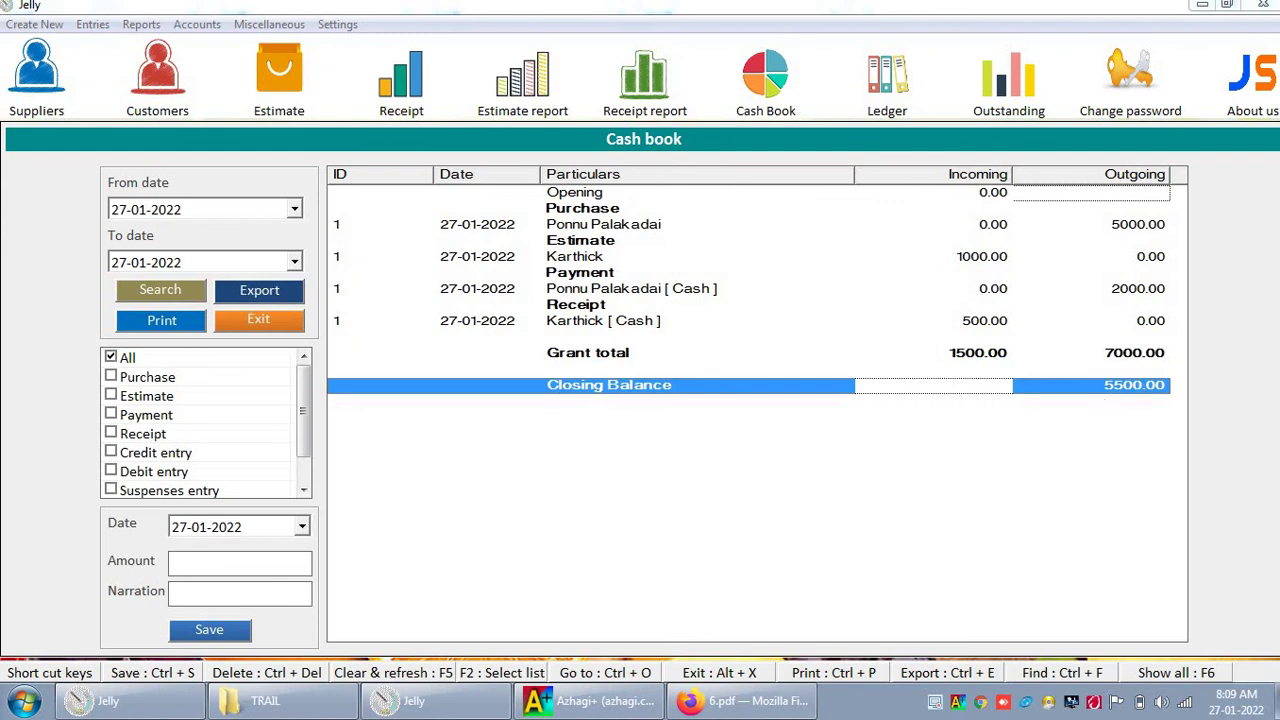
pyautogui.click(106, 24)
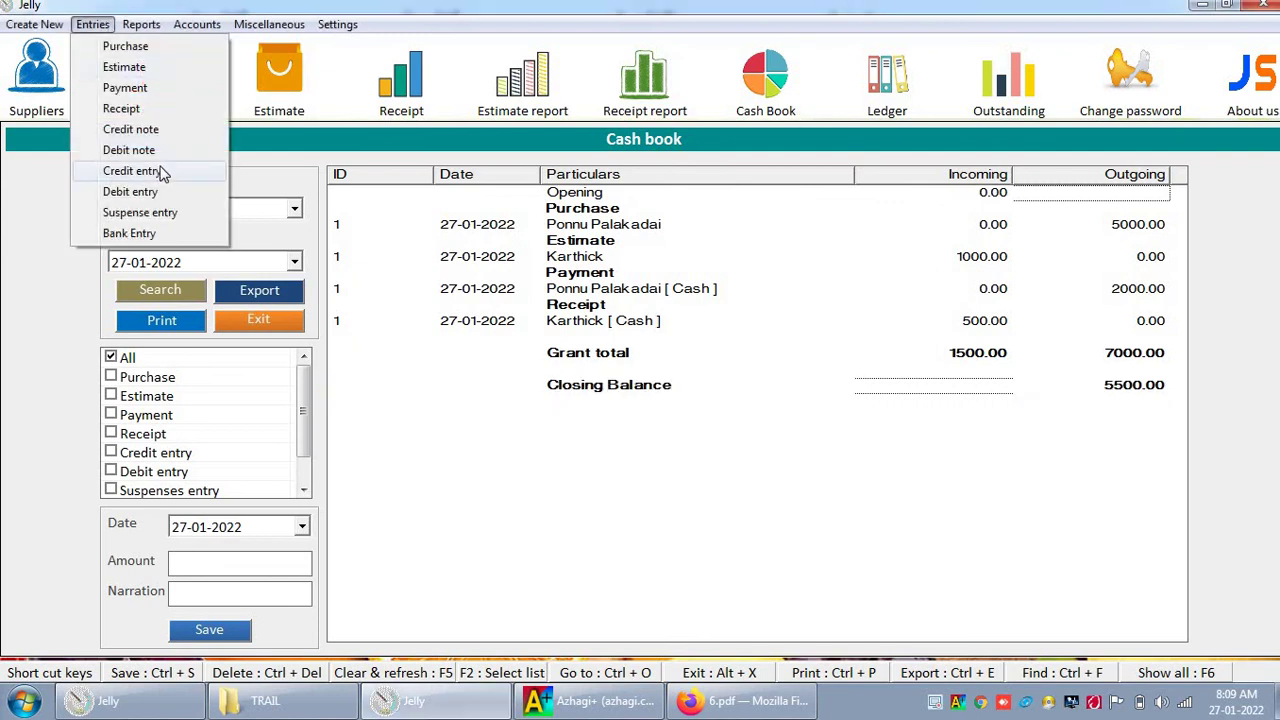
# Step: Add 'Cash in hand' as a new credit entry type
pyautogui.click(131, 171)
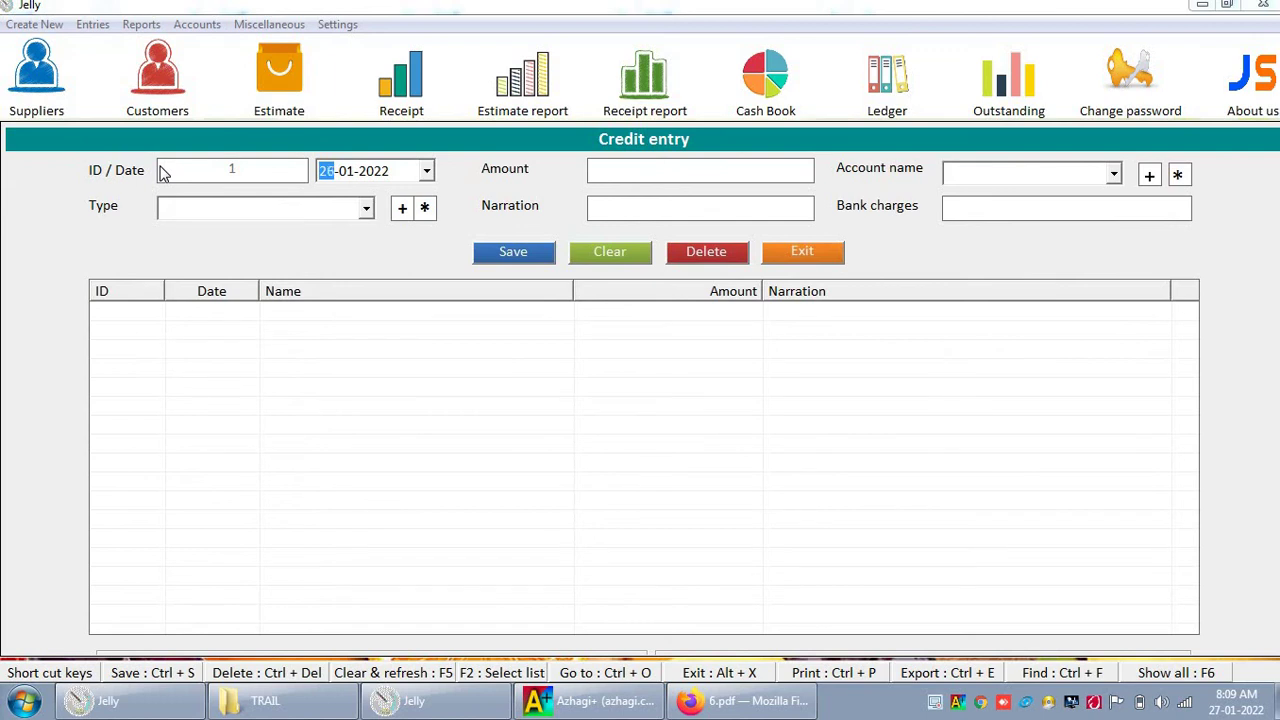
pyautogui.press('Tab')
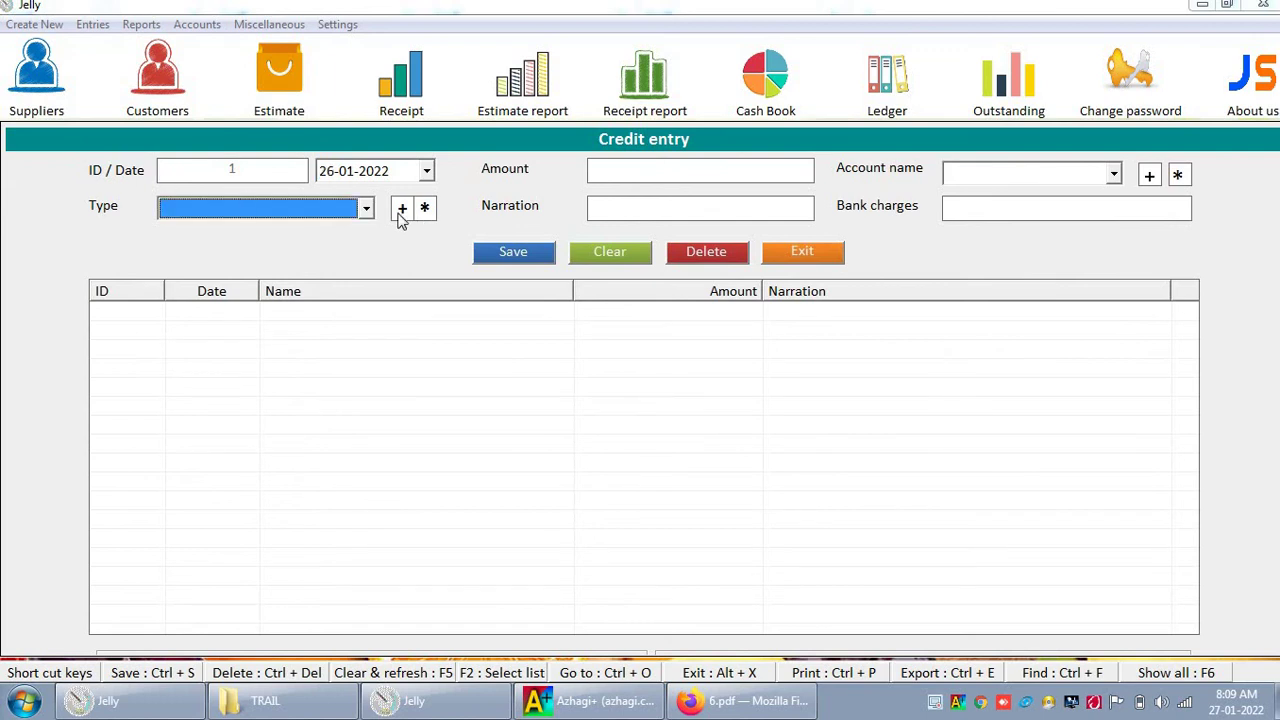
pyautogui.click(402, 212)
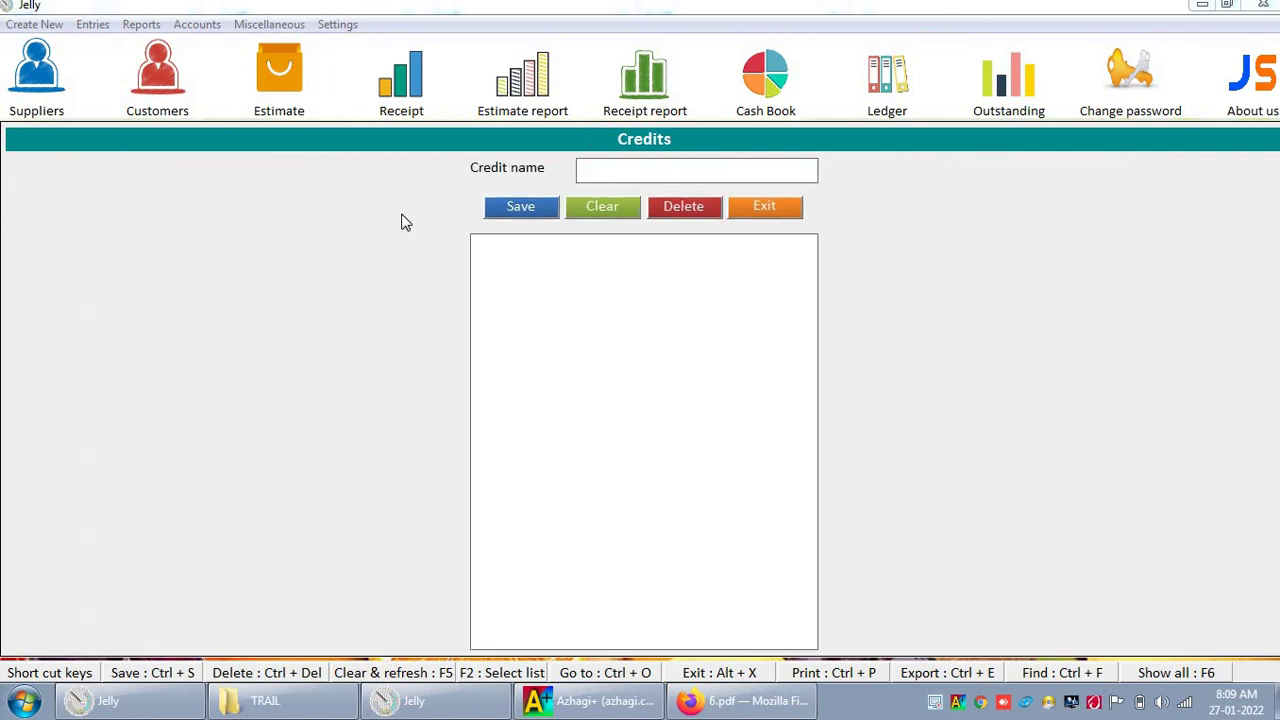
pyautogui.write('Cash in hand')
pyautogui.hotkey('ctrl', 's')
pyautogui.press('Return')
pyautogui.hotkey('alt', 'x')
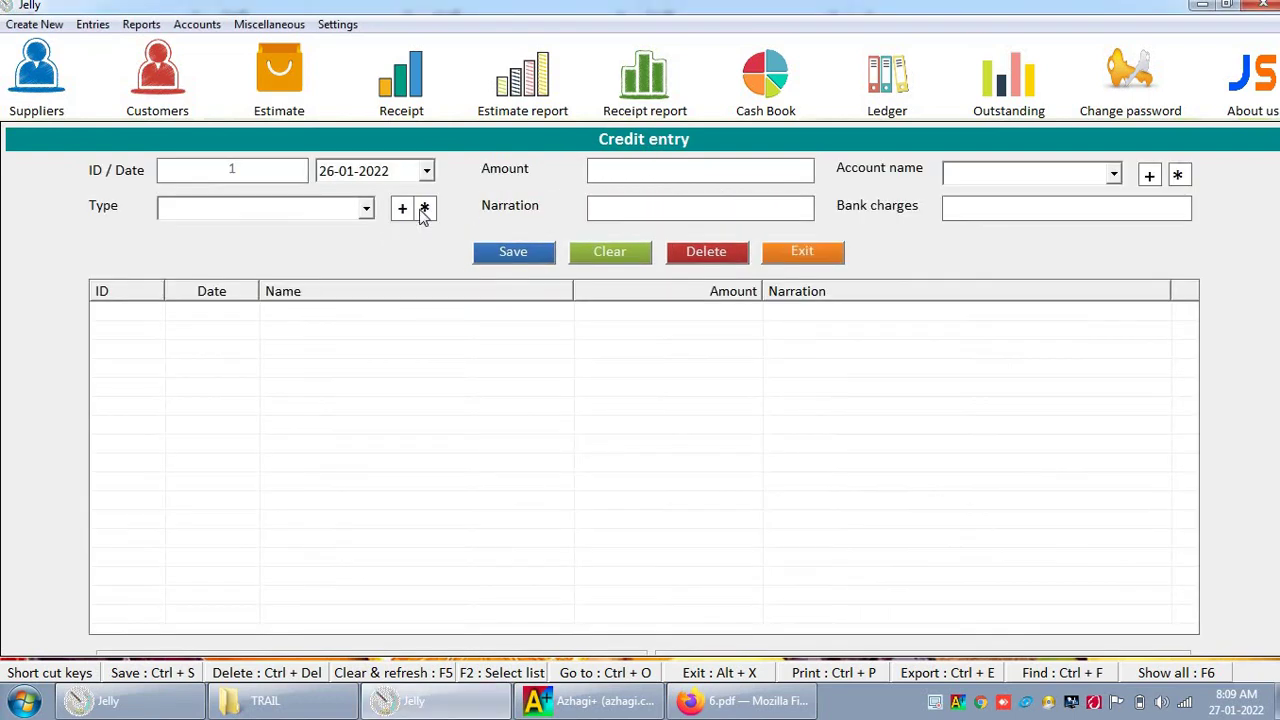
# Step: Save a 10000.00 Cash in hand credit entry narrated 'Opening balance'
pyautogui.click(288, 202)
pyautogui.press('Down')
pyautogui.press('Return')
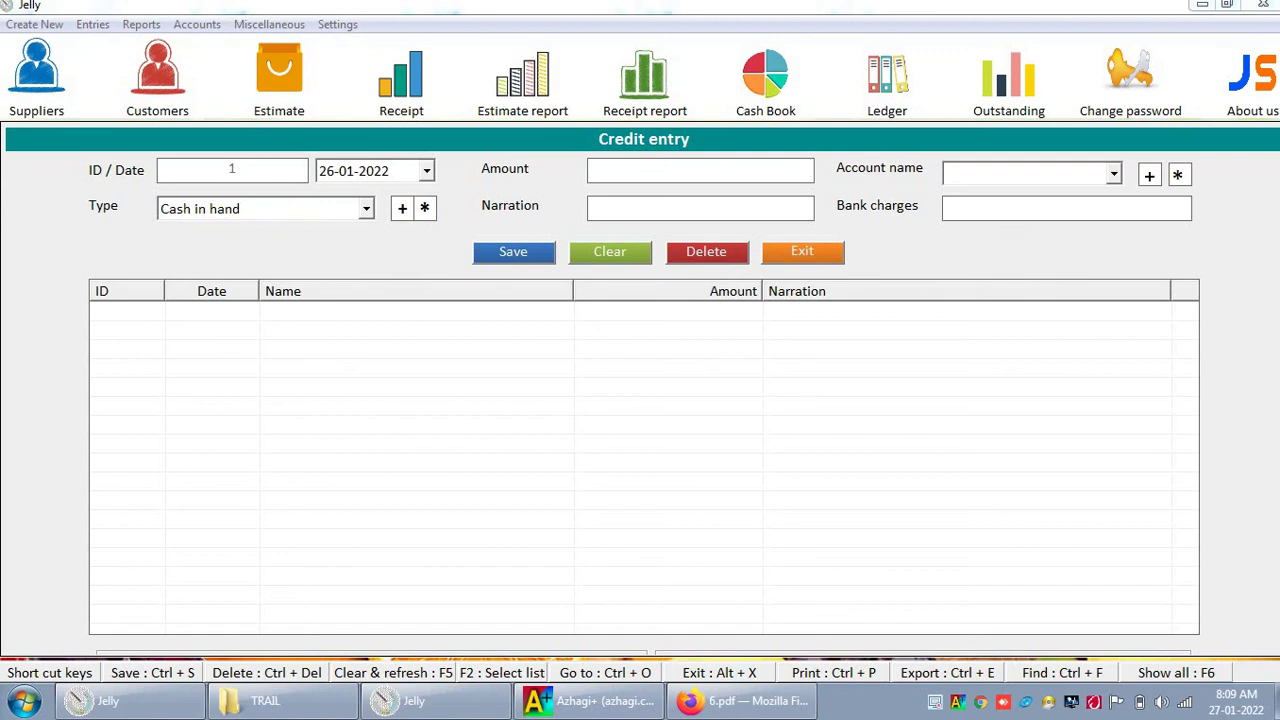
pyautogui.write('10000')
pyautogui.press('Return')
pyautogui.write('Opening ')
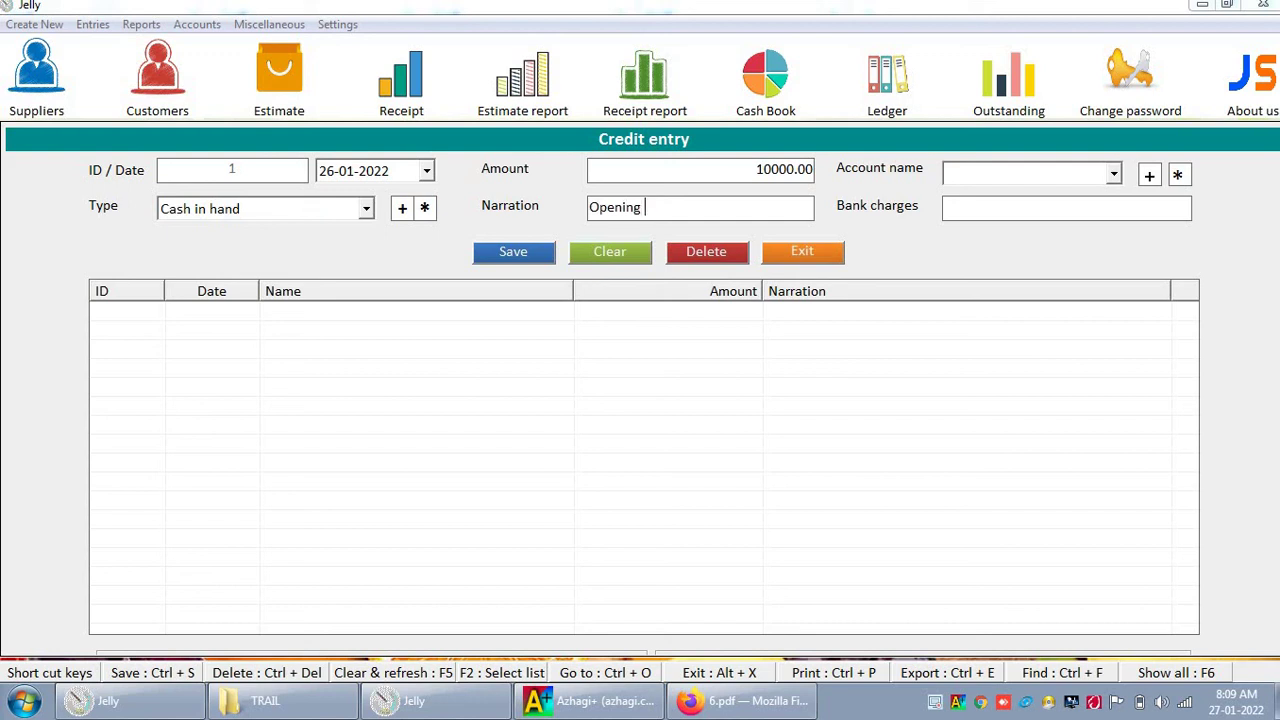
pyautogui.write('balance')
pyautogui.press('Return')
pyautogui.press('Return')
pyautogui.press('Return')
pyautogui.press('Return')
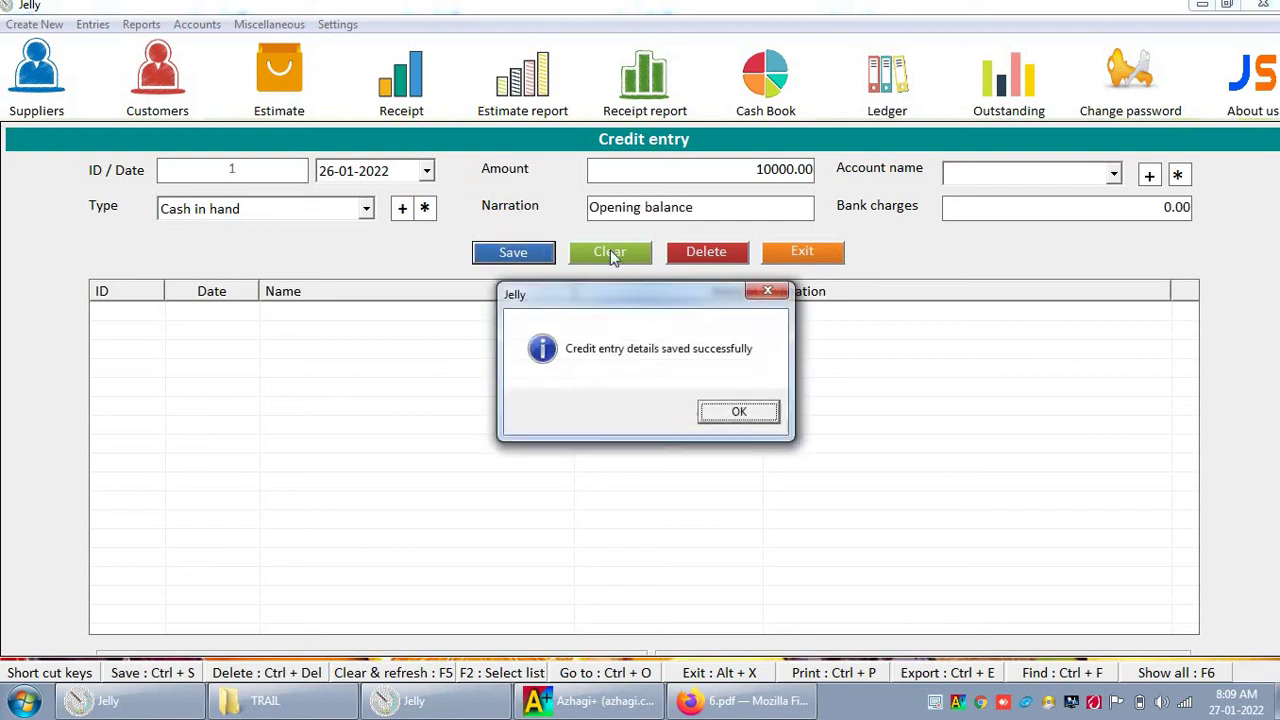
pyautogui.press('Return')
pyautogui.click(802, 252)
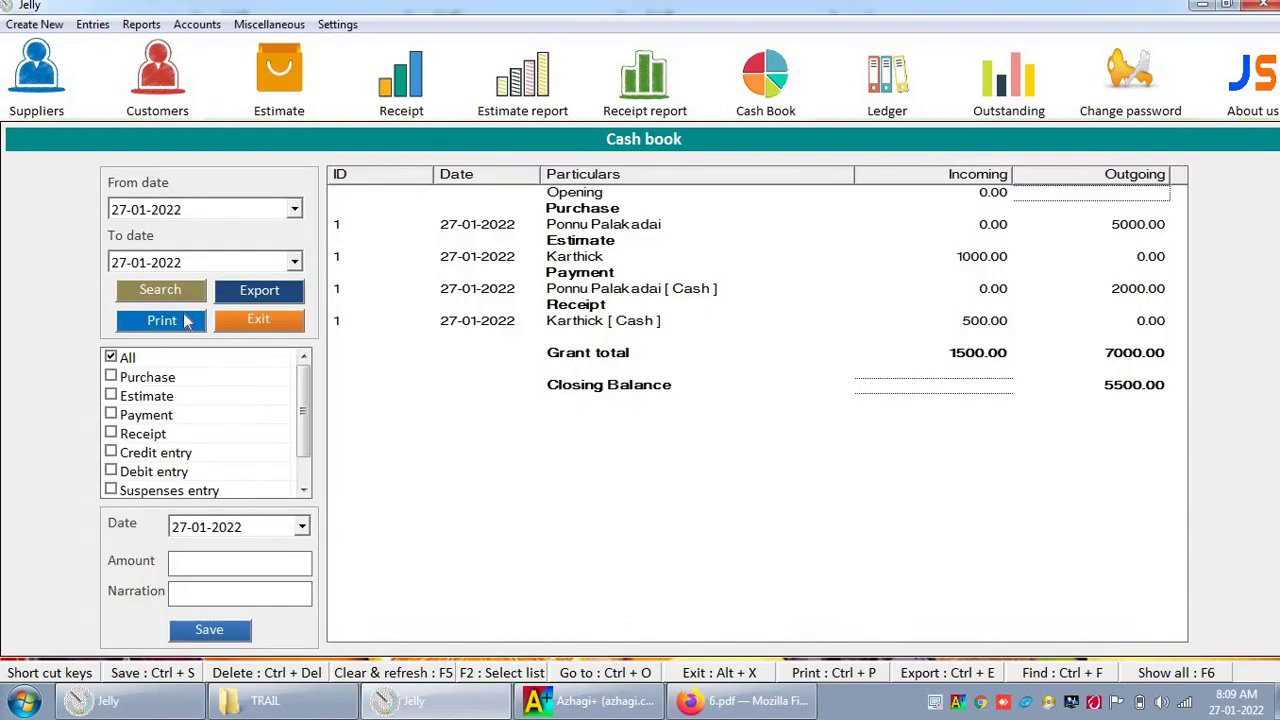
# Step: Refresh the cash book to show the 10000.00 opening row and 4500.00 closing balance
pyautogui.click(178, 297)
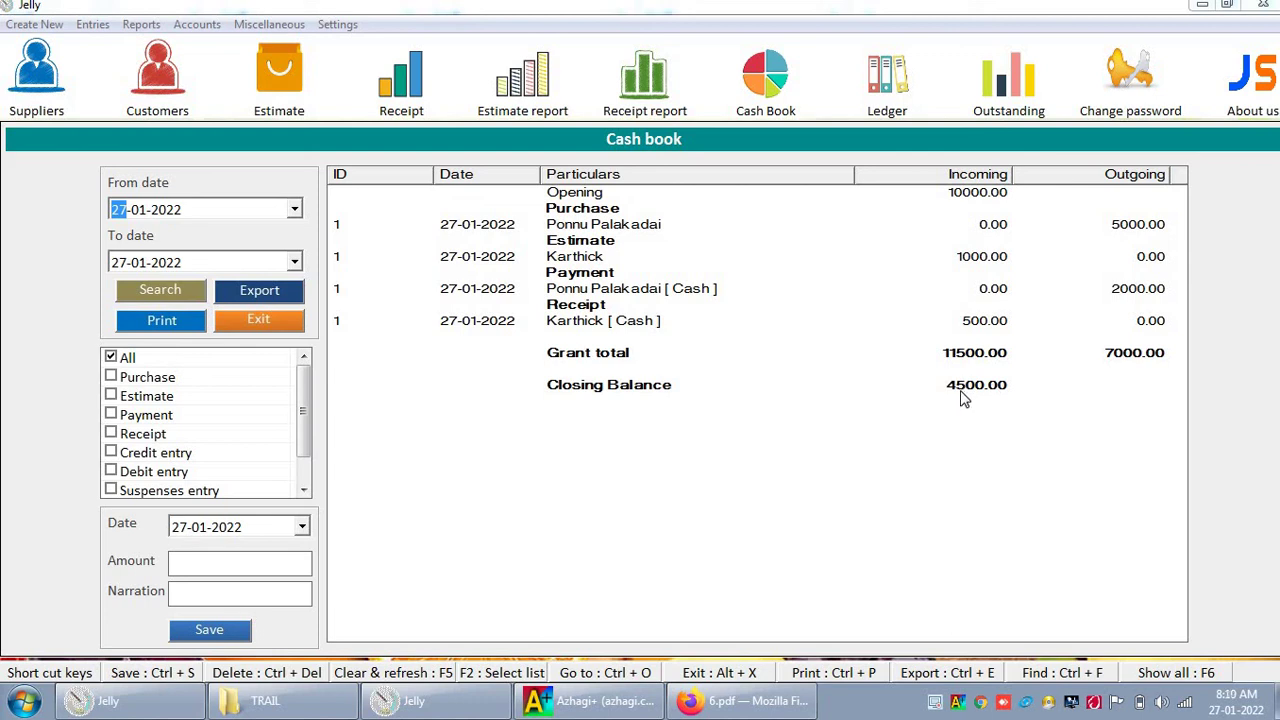
pyautogui.click(93, 23)
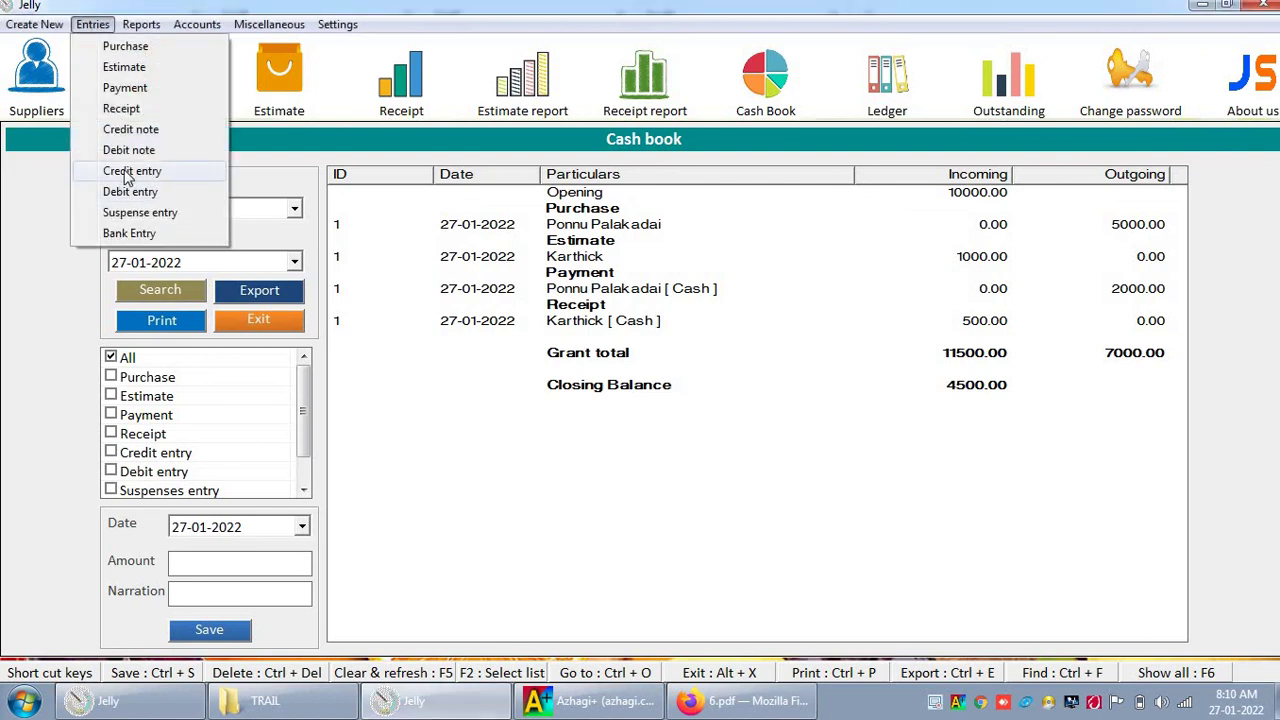
# Step: Add Petrol and EB as new debit type names
pyautogui.click(133, 194)
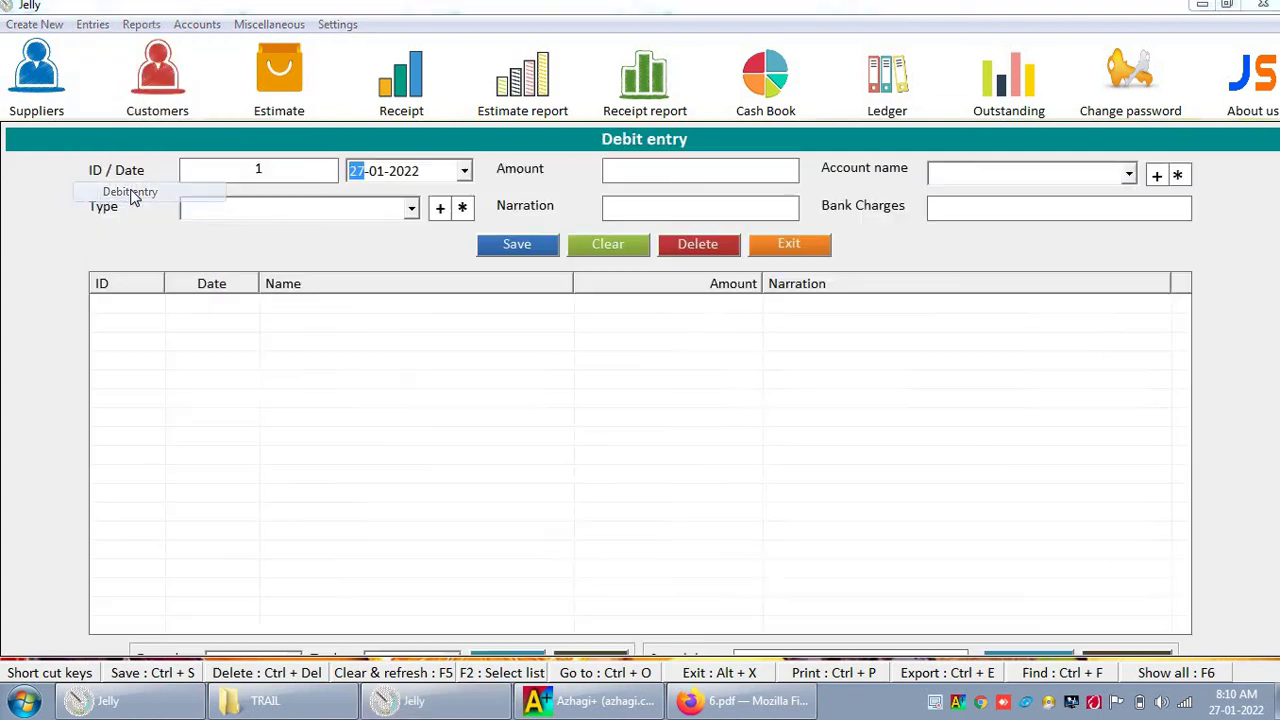
pyautogui.click(436, 210)
pyautogui.write('Petrol')
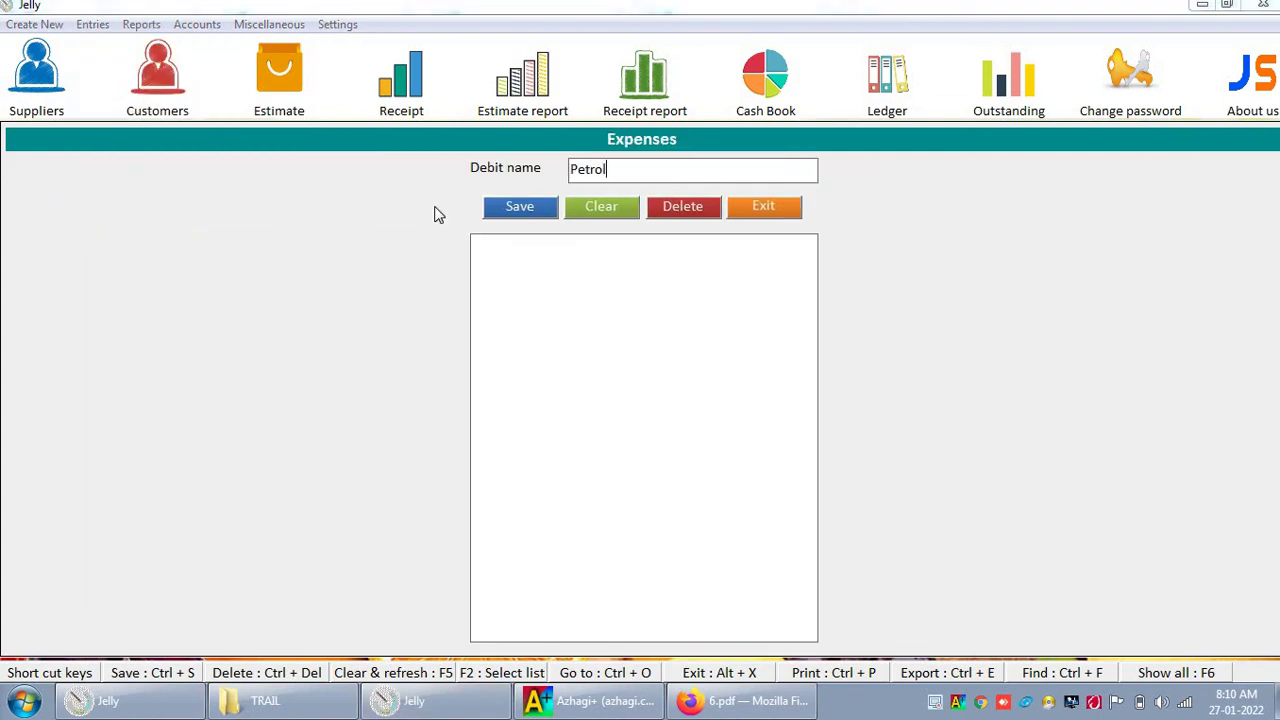
pyautogui.hotkey('ctrl', 's')
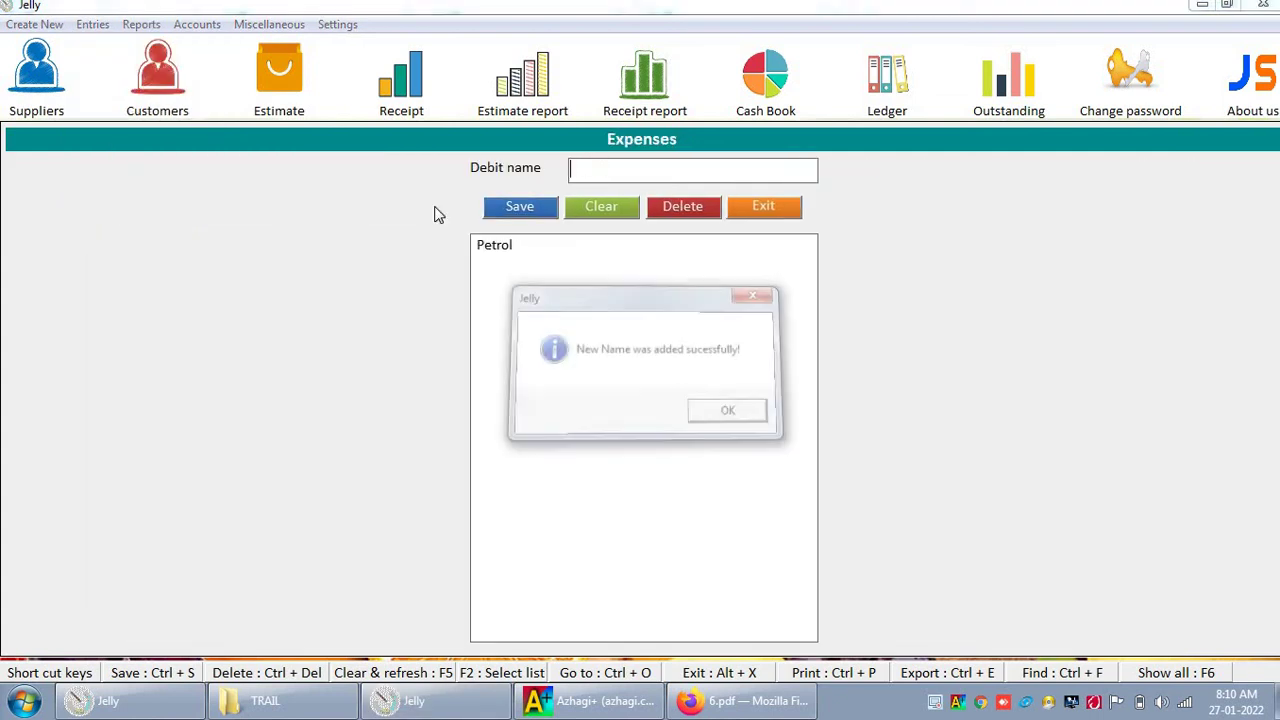
pyautogui.press('Return')
pyautogui.hotkey('ctrl', 's')
pyautogui.press('Return')
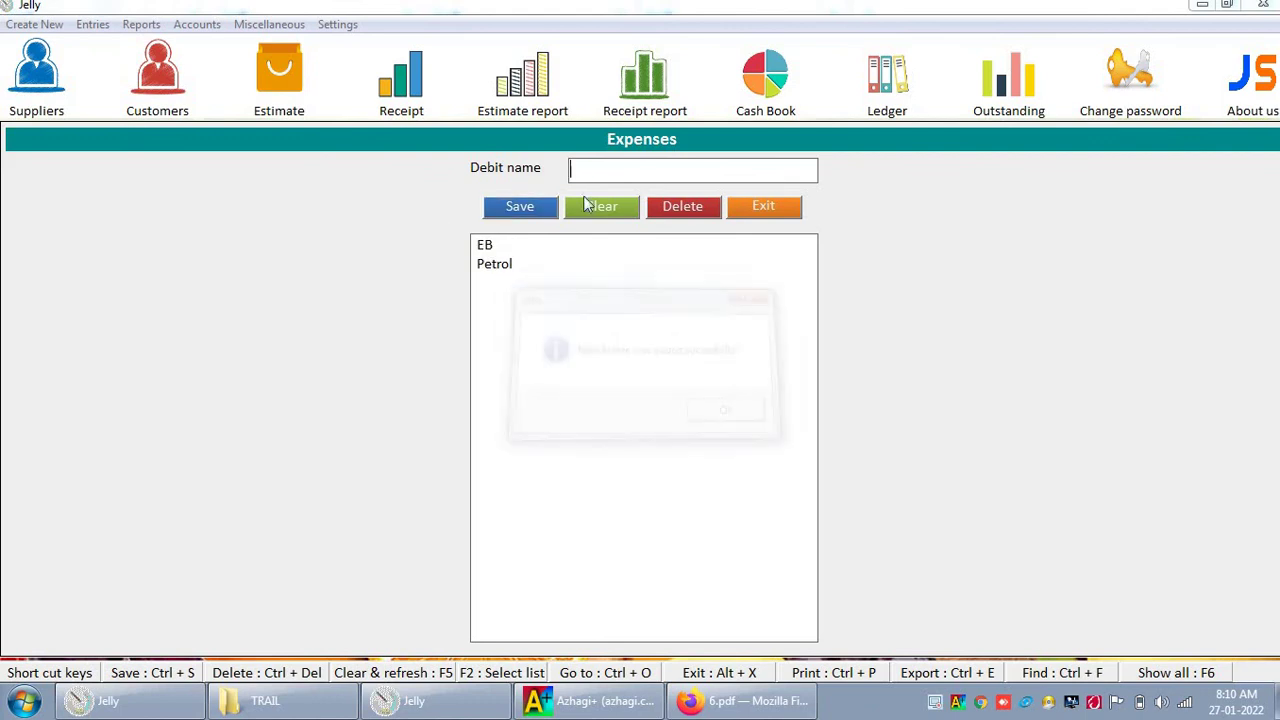
pyautogui.click(790, 210)
# Step: Save a 200.00 Petrol debit entry narrated 'TN 69'
pyautogui.click(360, 214)
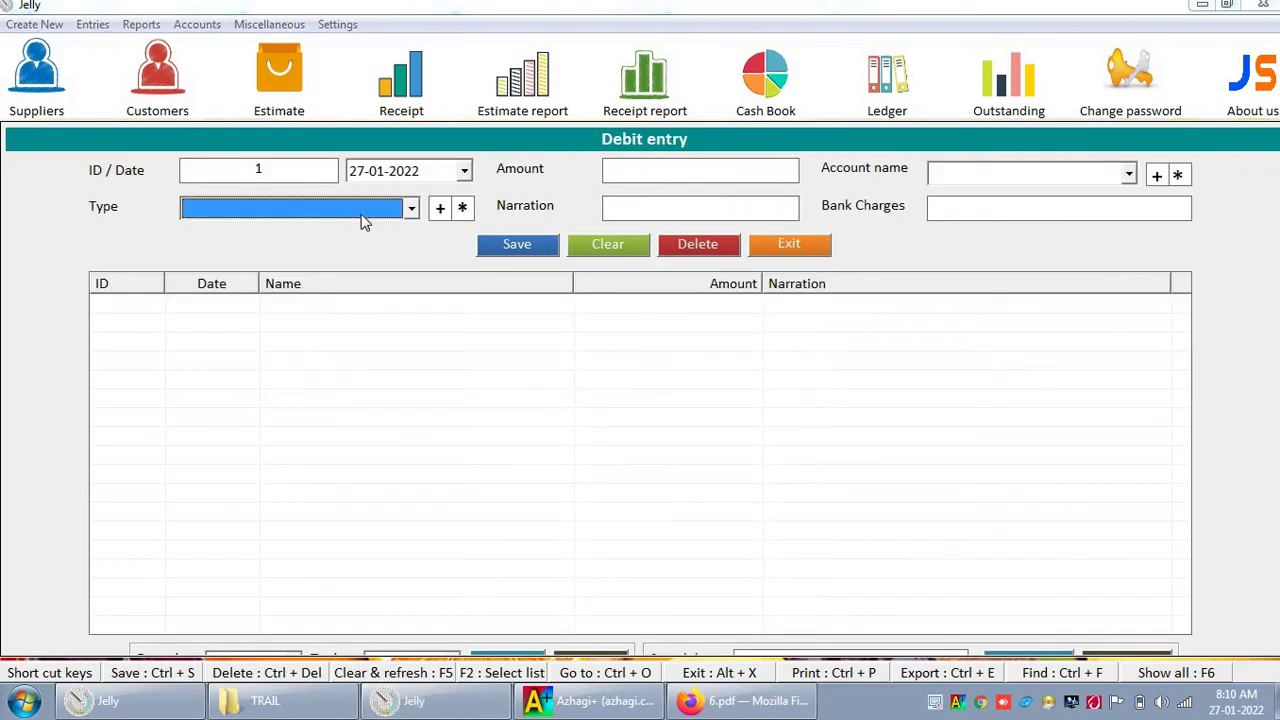
pyautogui.press('F2')
pyautogui.click(353, 252)
pyautogui.press('Return')
pyautogui.write('200')
pyautogui.press('Return')
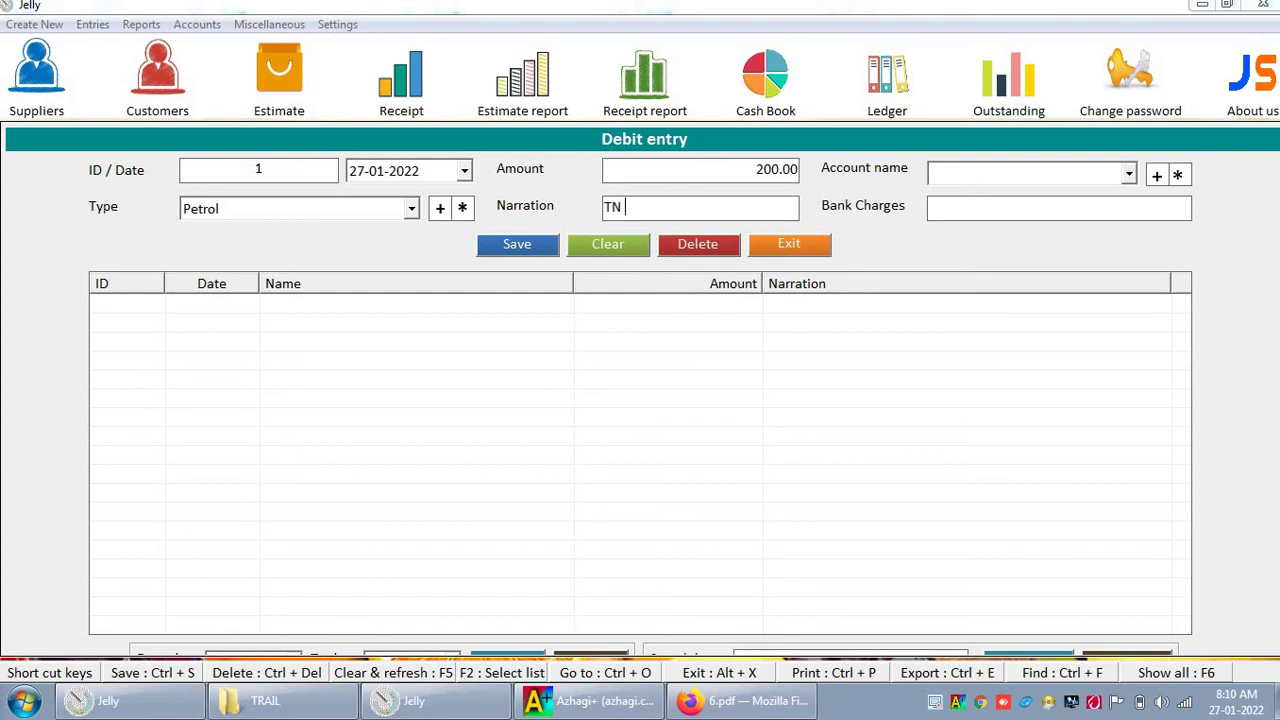
pyautogui.write('TN 69')
pyautogui.press('Return')
pyautogui.press('Return')
pyautogui.press('Return')
pyautogui.press('Return')
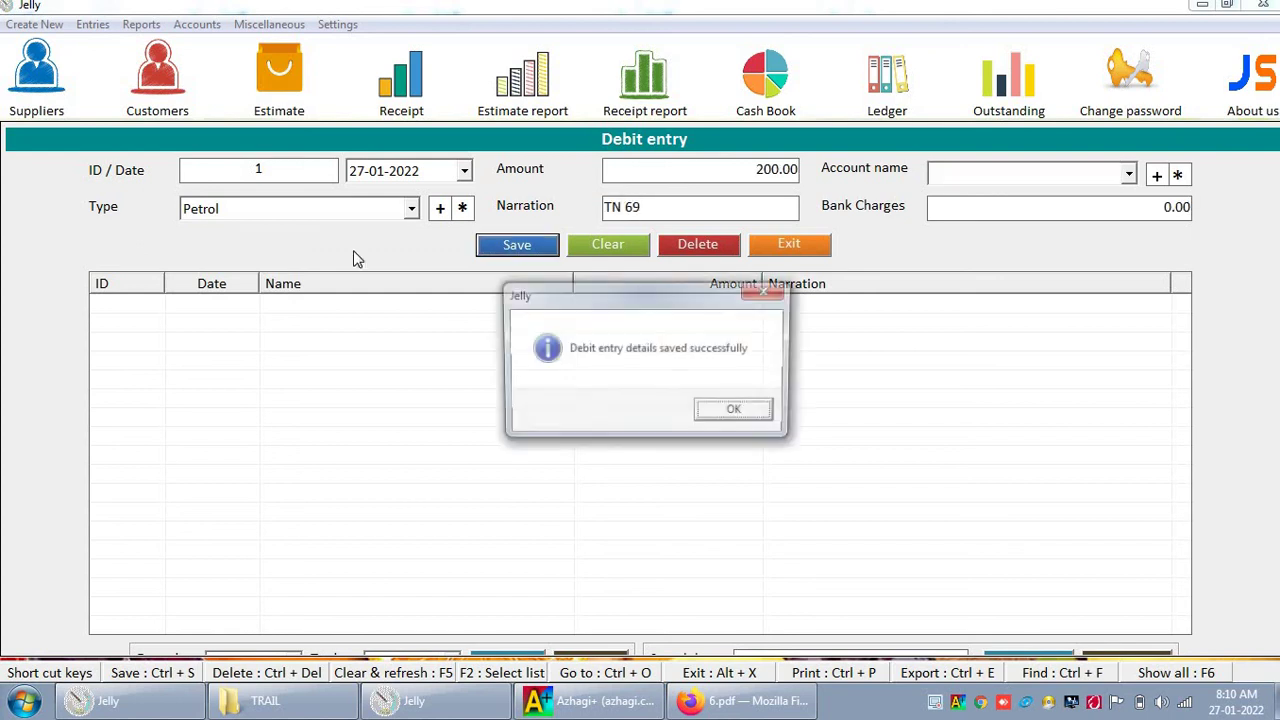
pyautogui.press('Return')
pyautogui.click(765, 78)
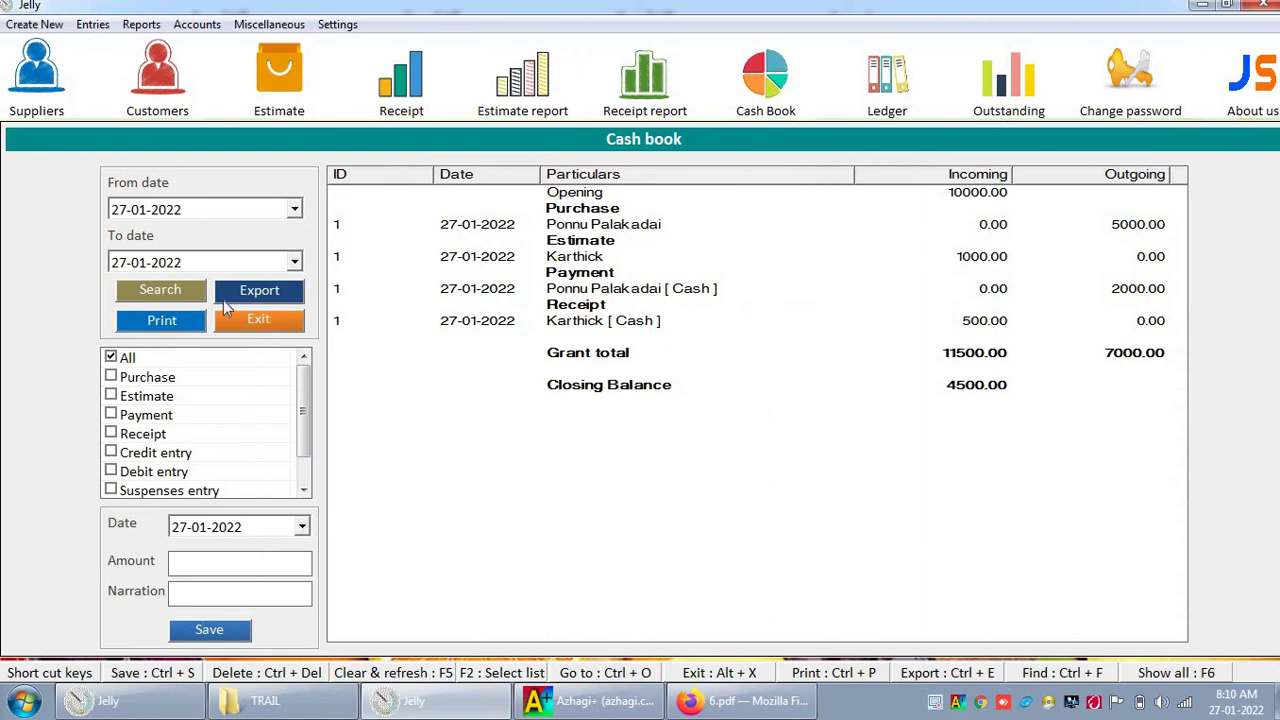
# Step: Refresh the cash book to check the Petrol row, then re-search with a changed From date
pyautogui.click(192, 292)
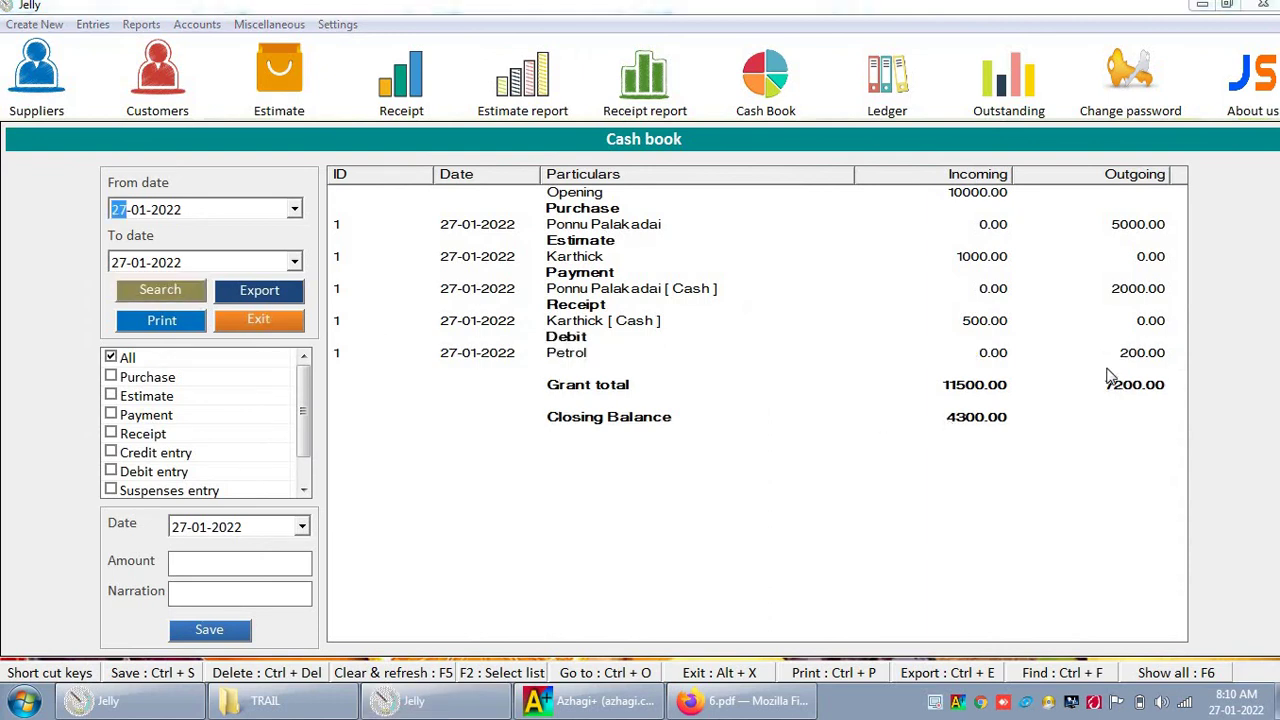
pyautogui.click(1115, 358)
pyautogui.click(986, 420)
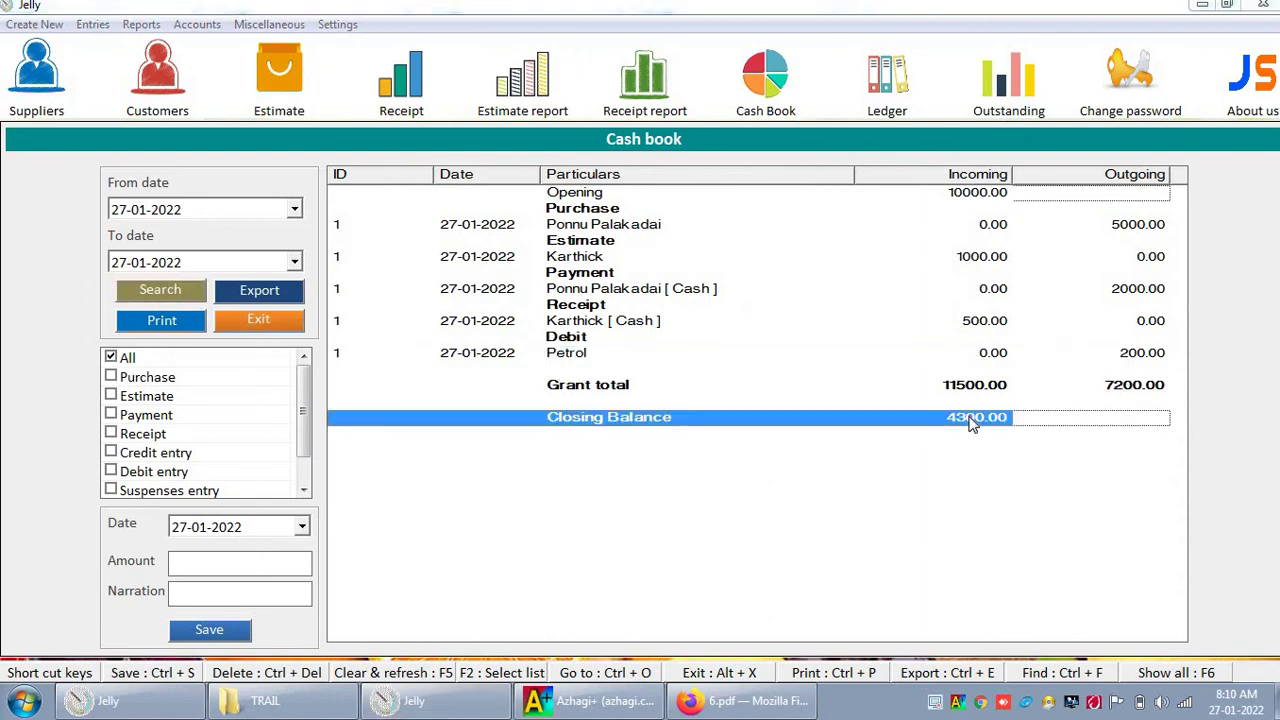
pyautogui.click(118, 208)
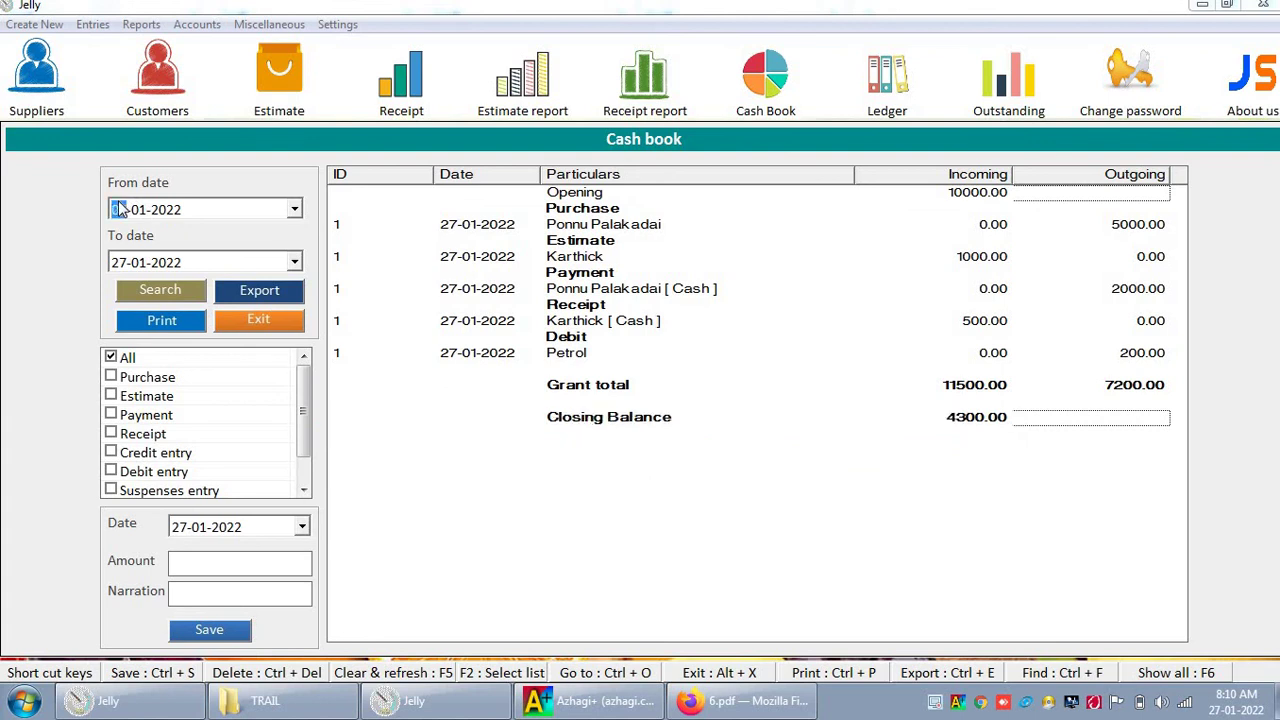
pyautogui.write('2')
pyautogui.press('Tab')
pyautogui.click(169, 295)
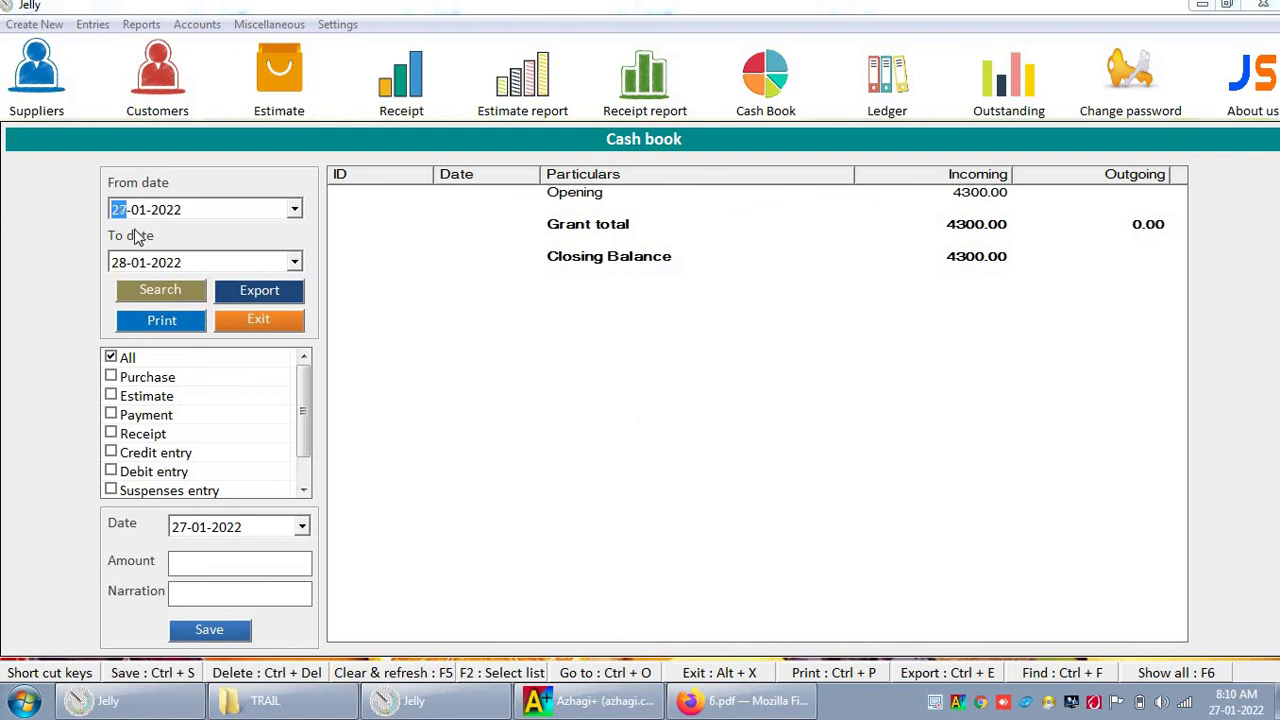
pyautogui.press('Return')
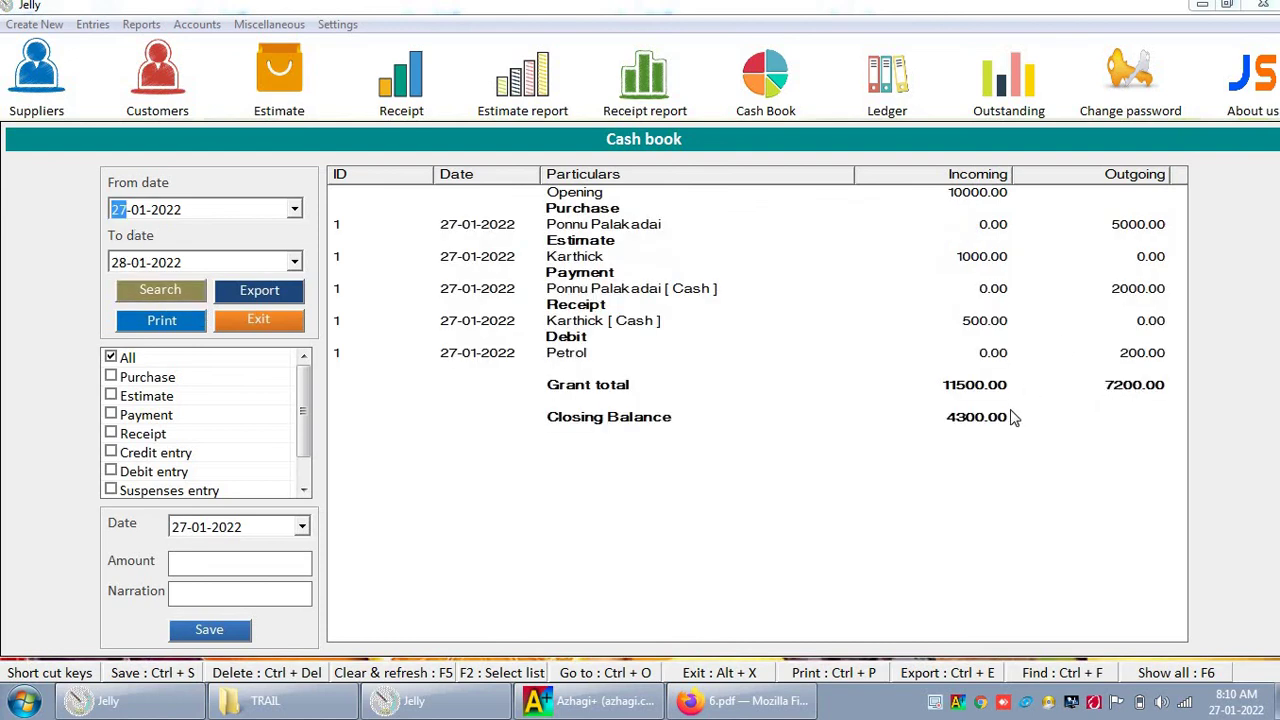
# Step: Save a 600.00 'Home expense' withdrawal, leaving a 3700.00 closing balance, and close the cash book
pyautogui.click(253, 567)
pyautogui.click(278, 598)
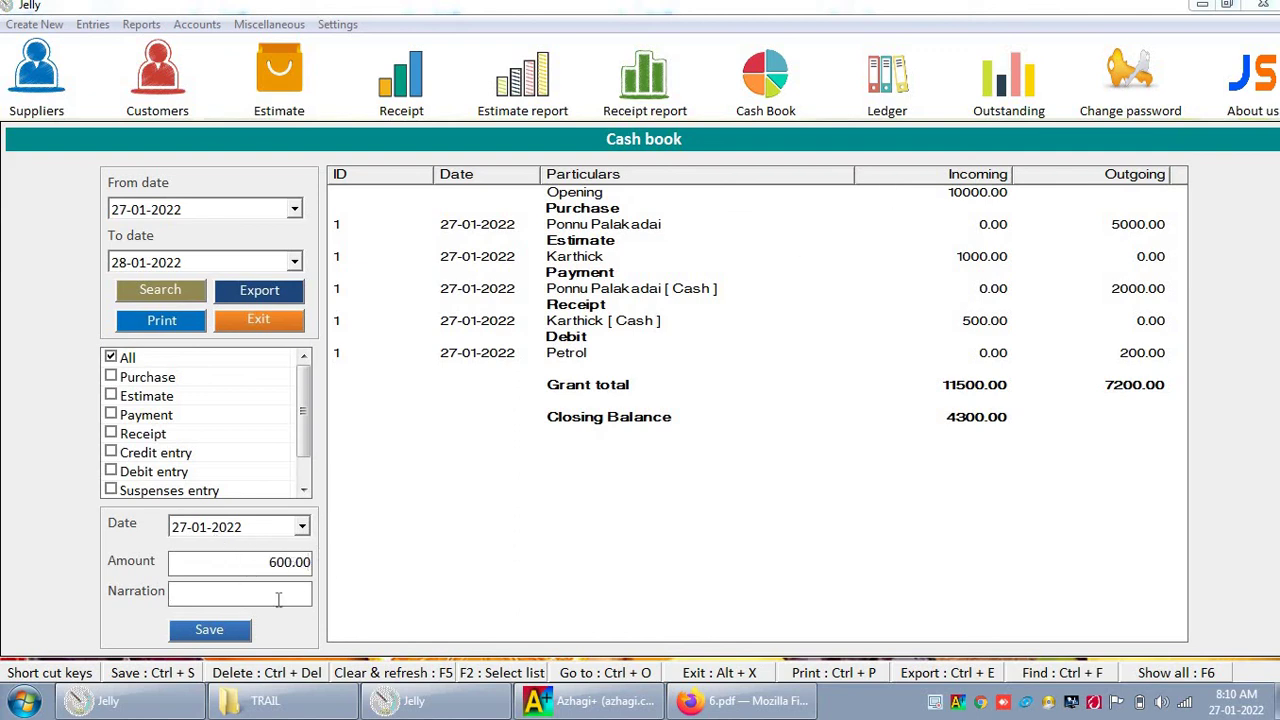
pyautogui.write('Home expense')
pyautogui.click(209, 629)
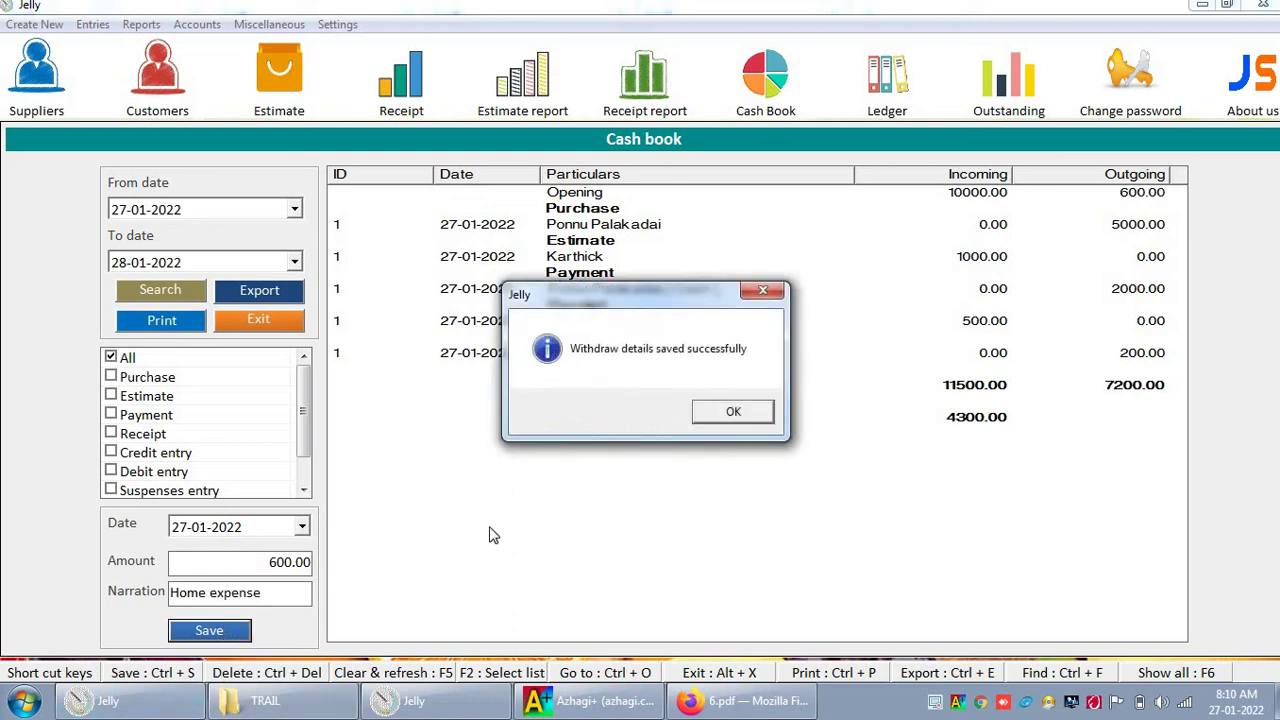
pyautogui.press('Return')
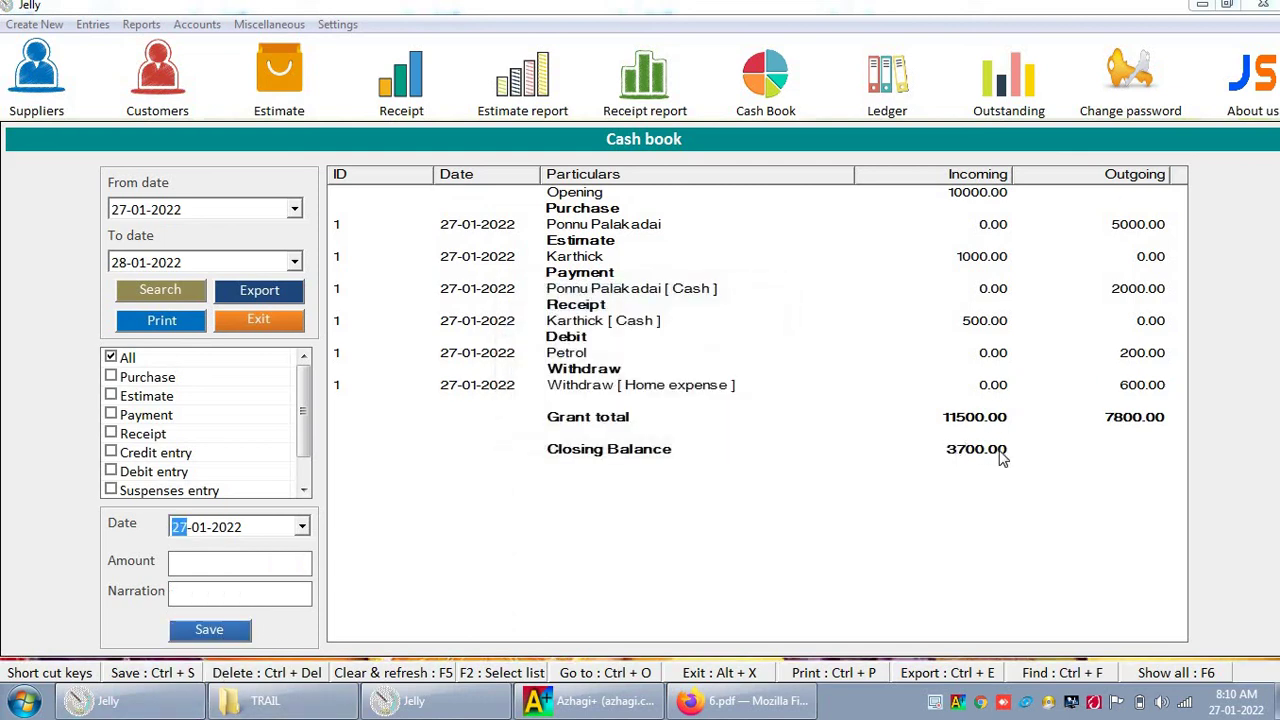
pyautogui.click(272, 319)
pyautogui.click(269, 24)
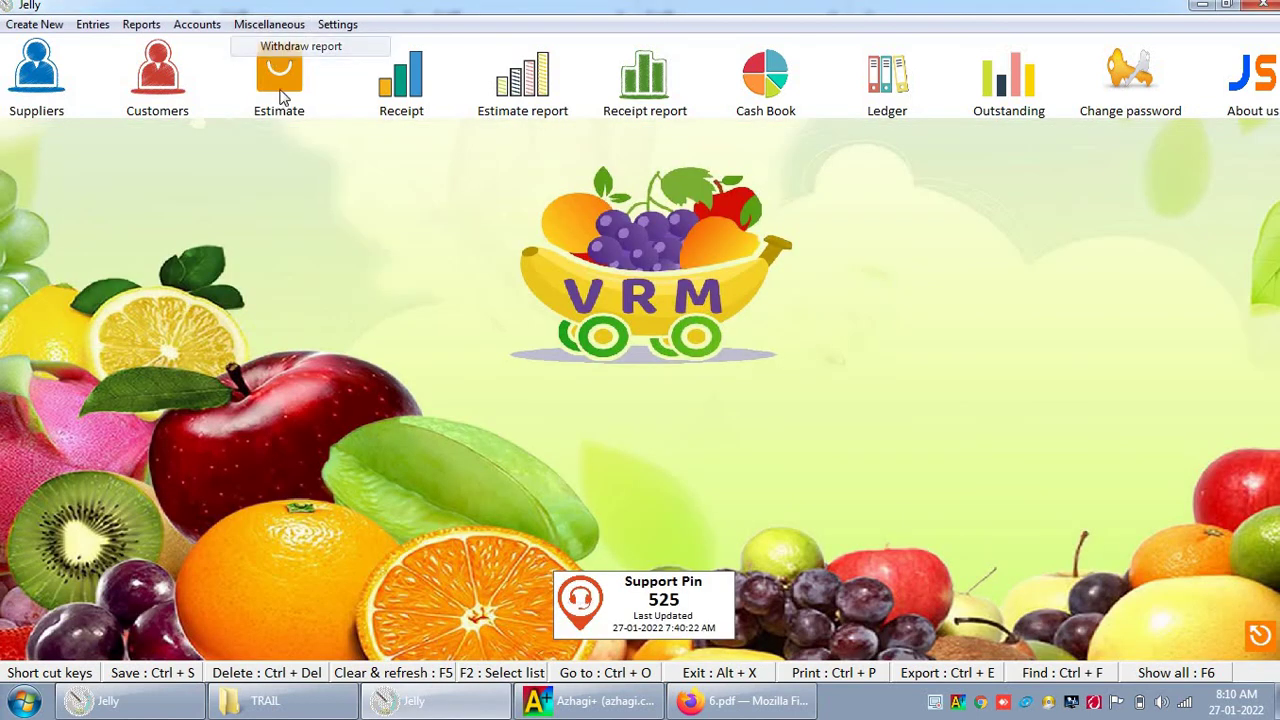
pyautogui.click(268, 47)
pyautogui.click(170, 334)
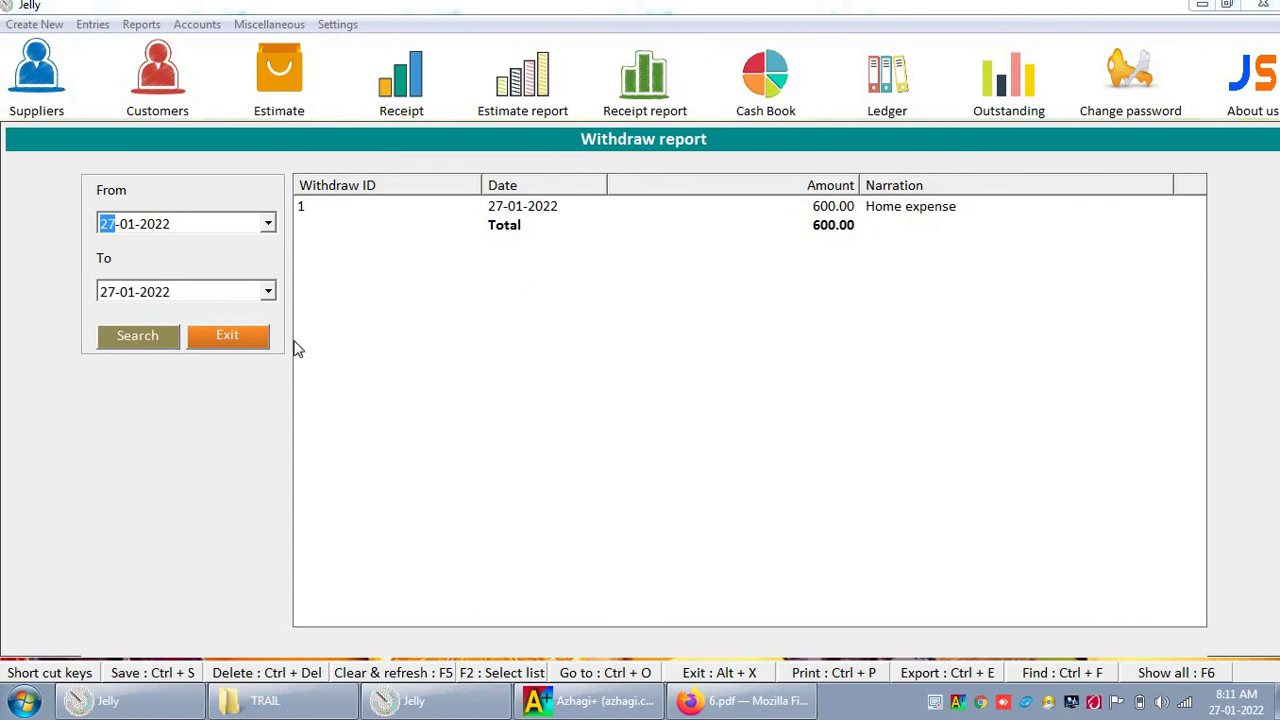
pyautogui.click(255, 339)
pyautogui.click(181, 33)
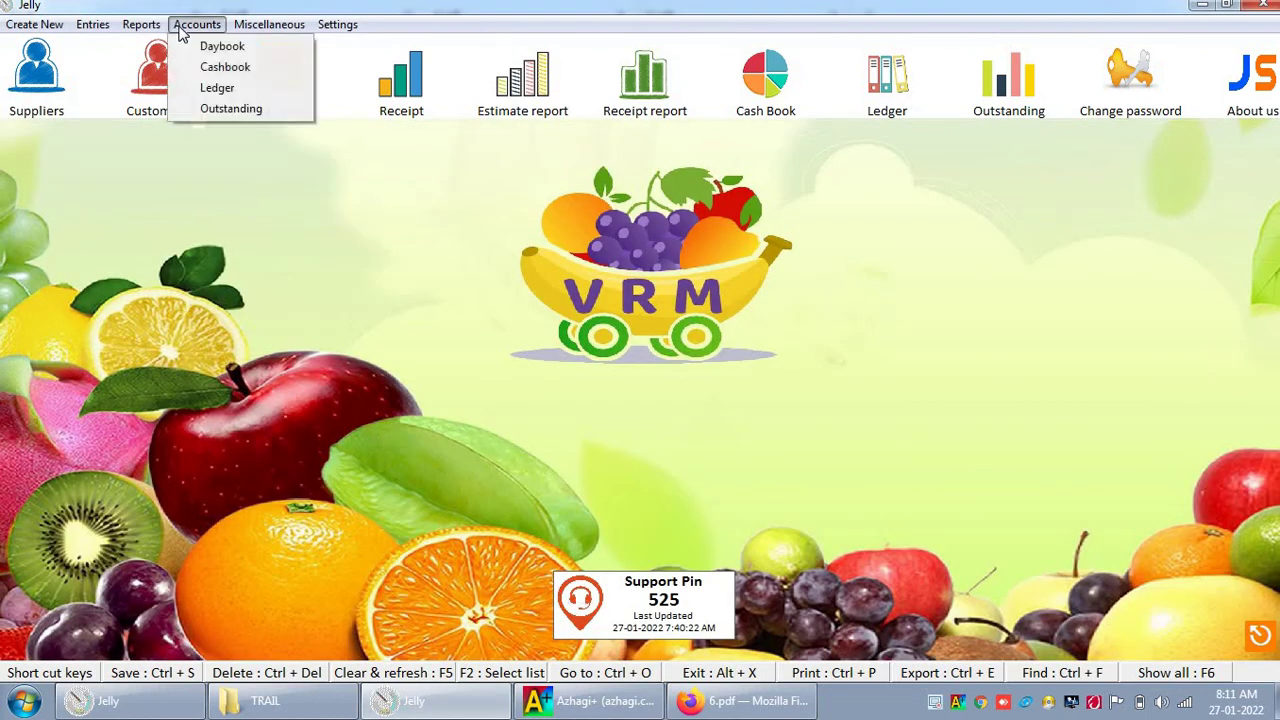
pyautogui.moveTo(110, 28)
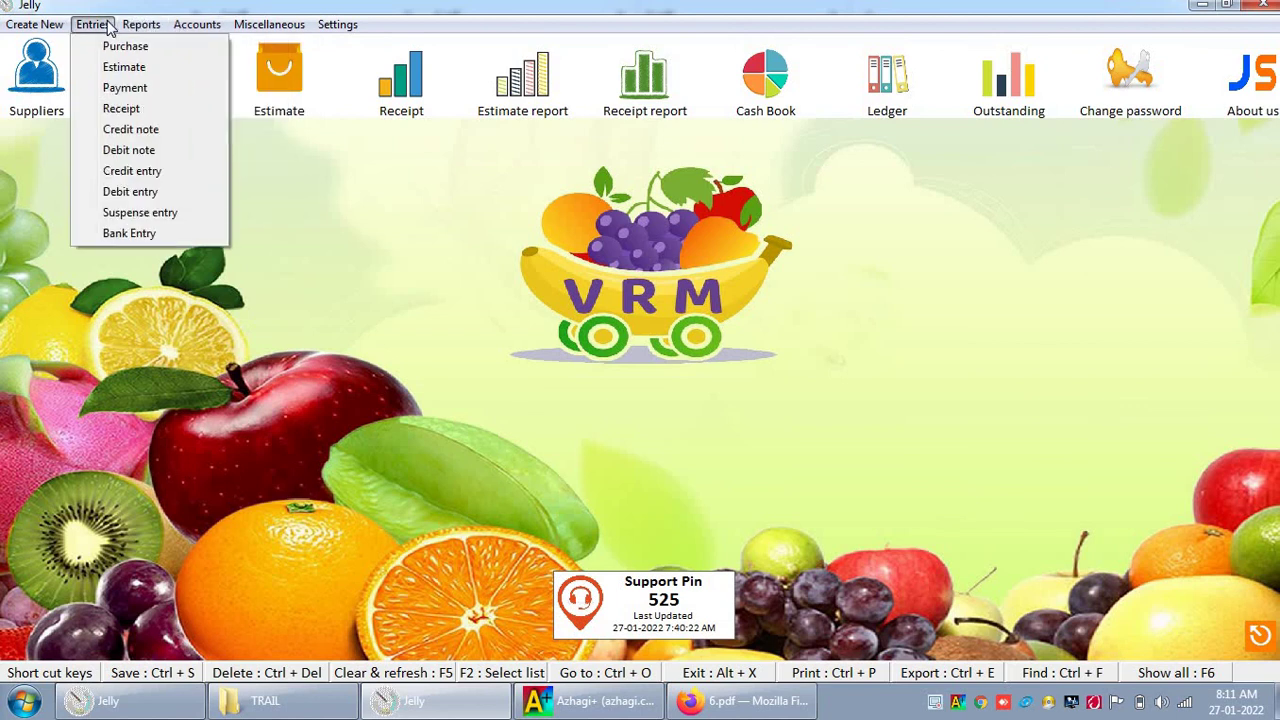